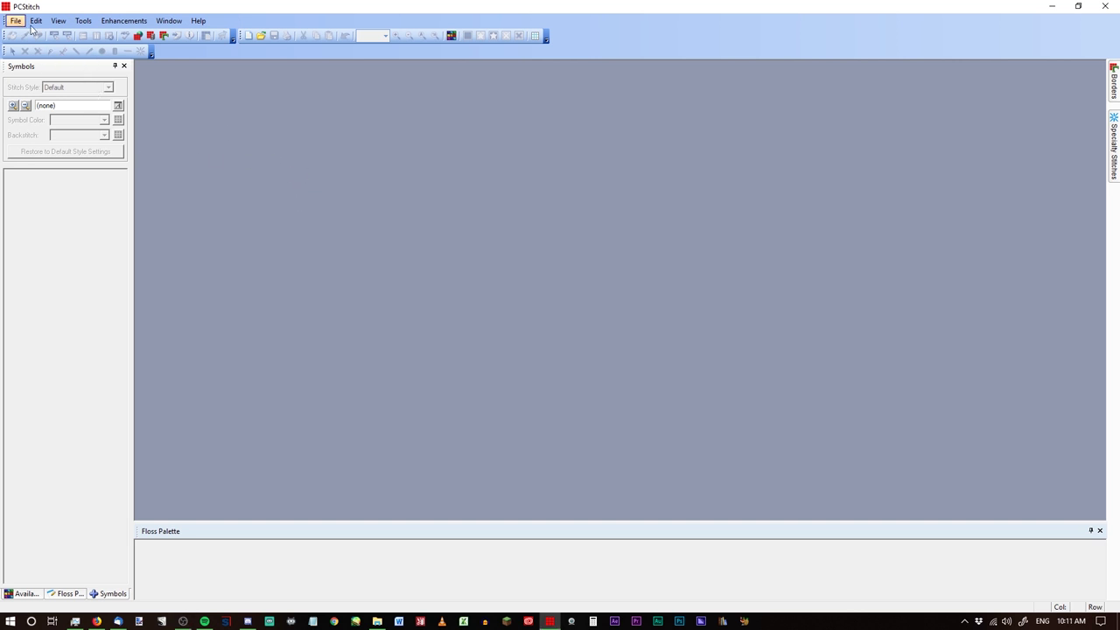
{"action": "key", "text": "Right"}
{"action": "key", "text": "Right"}
{"action": "key", "text": "Left"}
{"action": "left_click", "coordinate": [13, 26]}
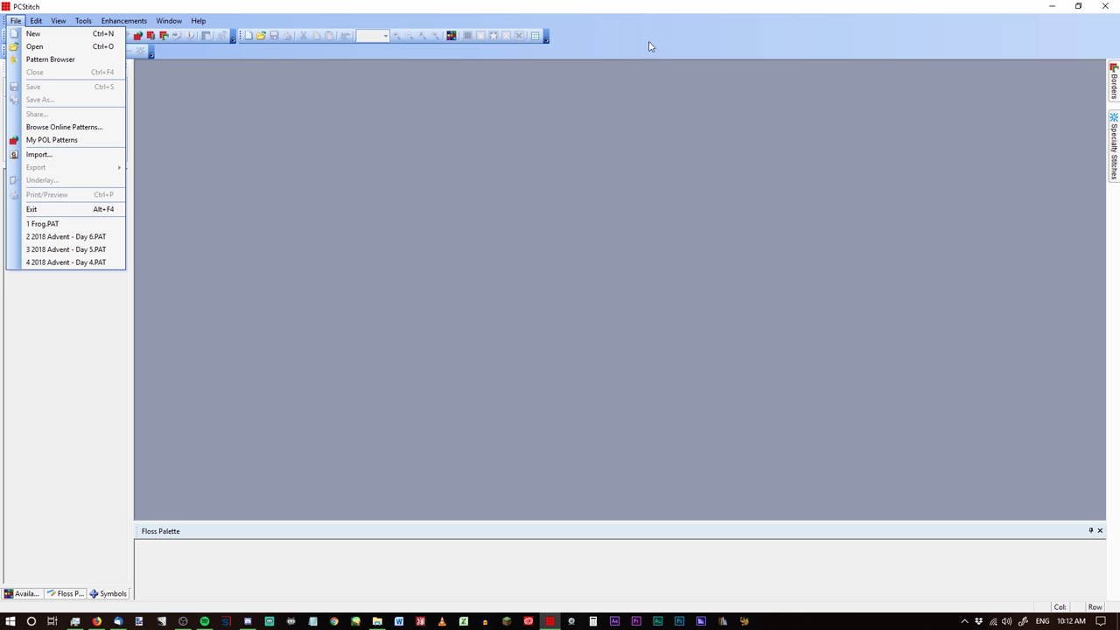
{"action": "left_click", "coordinate": [513, 155]}
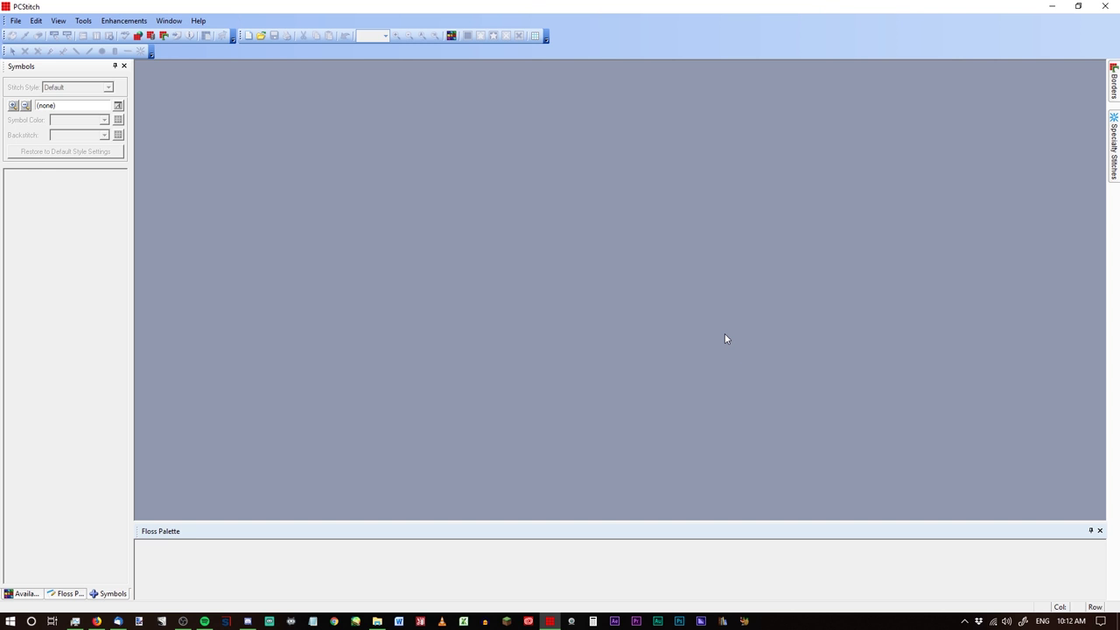
{"action": "left_click", "coordinate": [10, 24]}
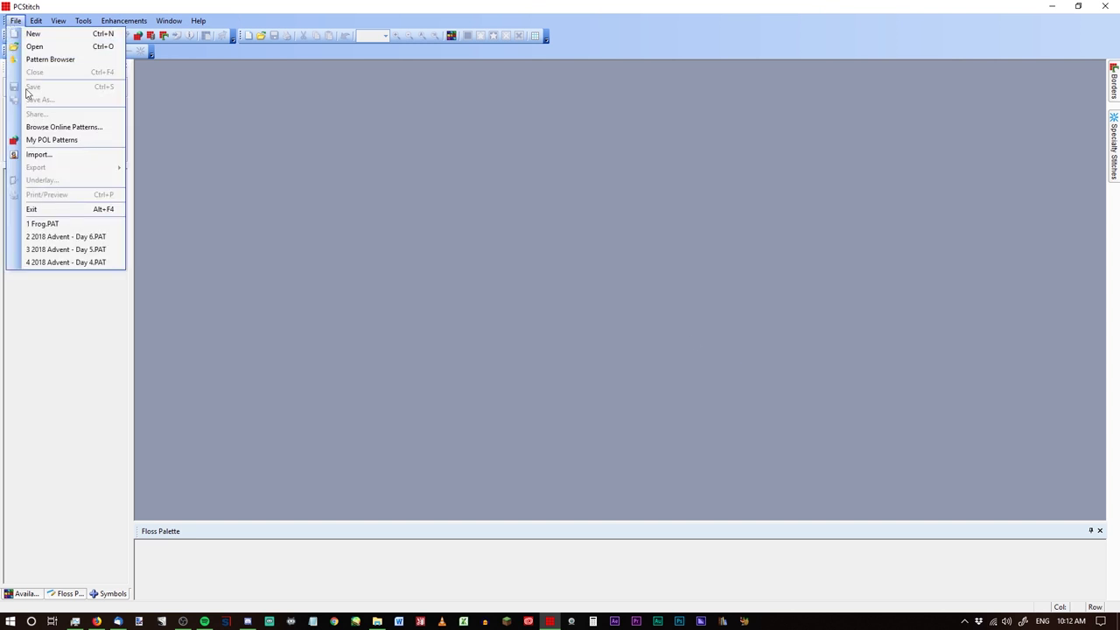
Step: Check the program's version information and close it
{"action": "left_click", "coordinate": [198, 21]}
{"action": "left_click", "coordinate": [232, 142]}
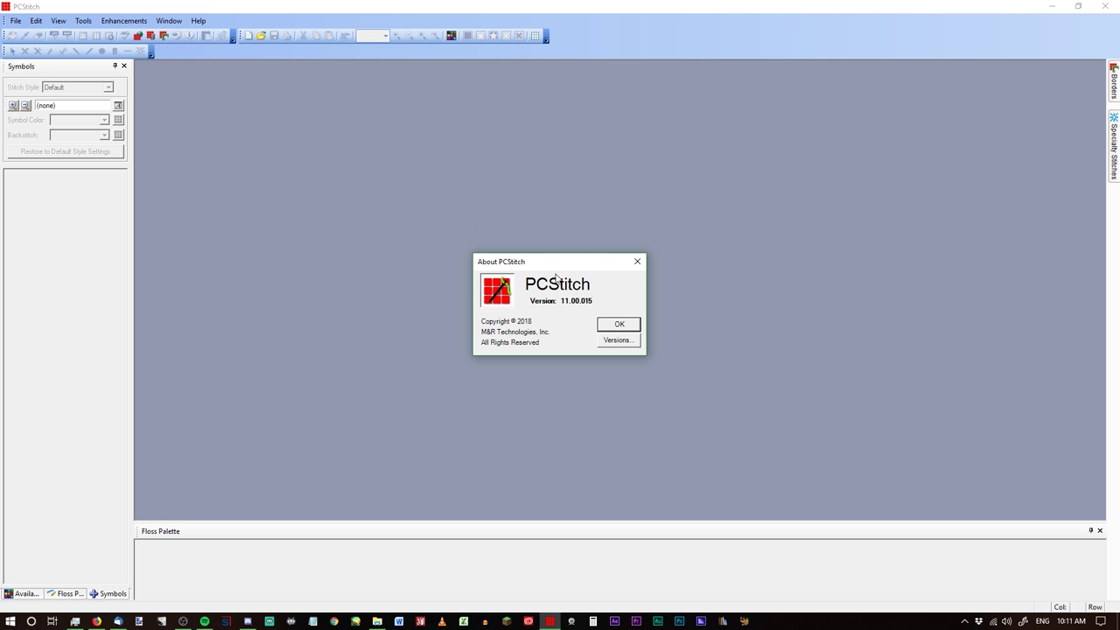
{"action": "left_click", "coordinate": [636, 261]}
Step: Open the existing pattern Aggretsuko.PAT from the Aggretsuko folder under Patterns to view it, and close it again
{"action": "left_click", "coordinate": [16, 20]}
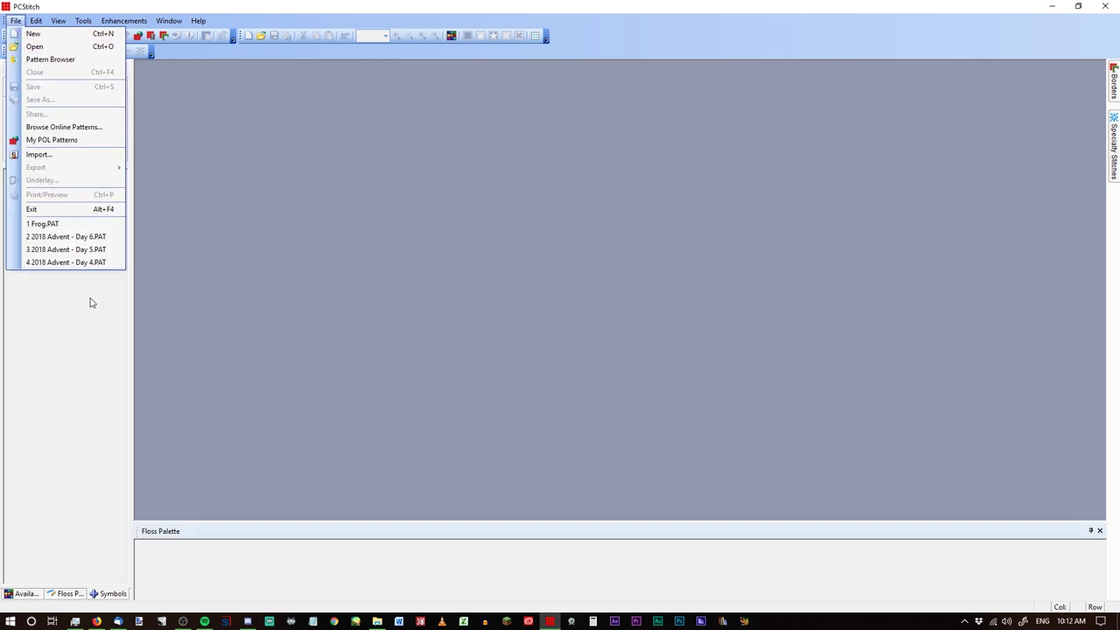
{"action": "left_click", "coordinate": [86, 50]}
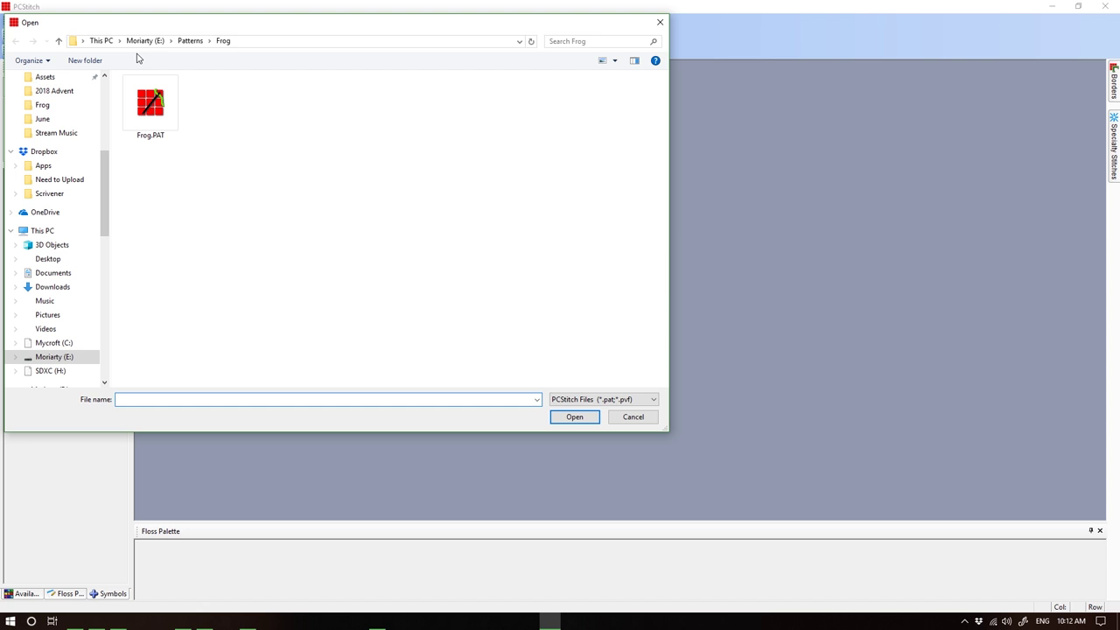
{"action": "left_click", "coordinate": [190, 41]}
{"action": "left_click_drag", "start_coordinate": [667, 131], "coordinate": [644, 93]}
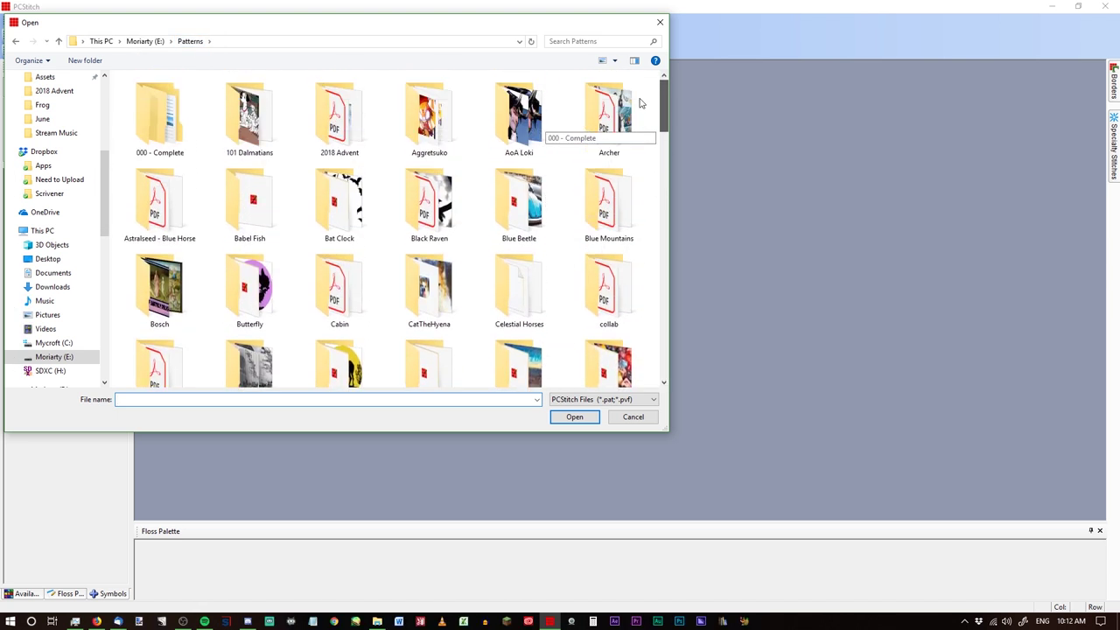
{"action": "double_click", "coordinate": [415, 103]}
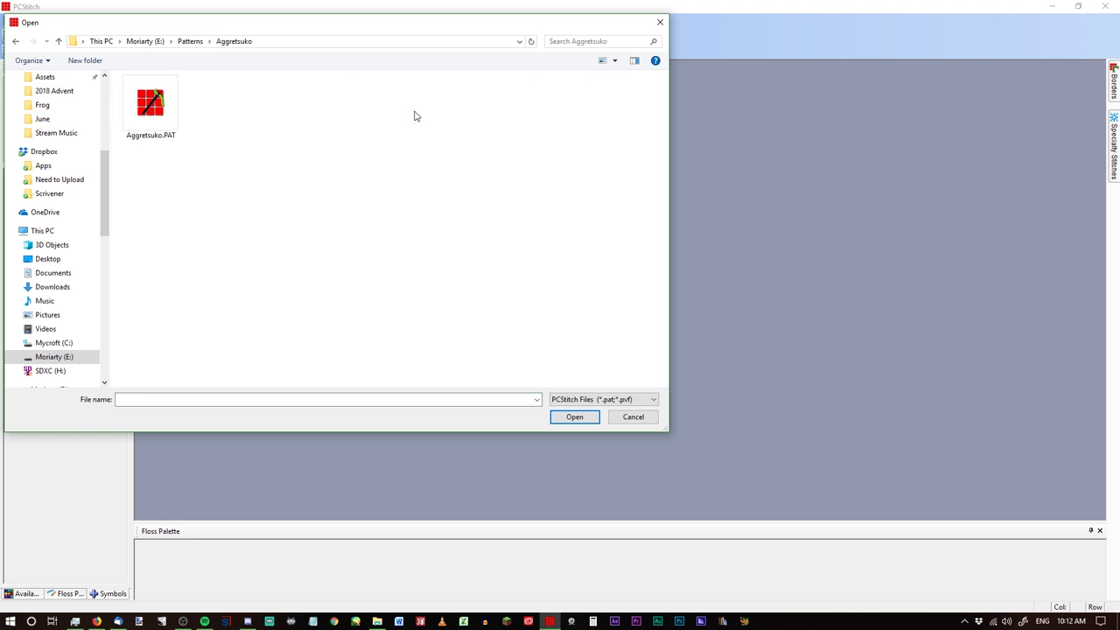
{"action": "double_click", "coordinate": [184, 131]}
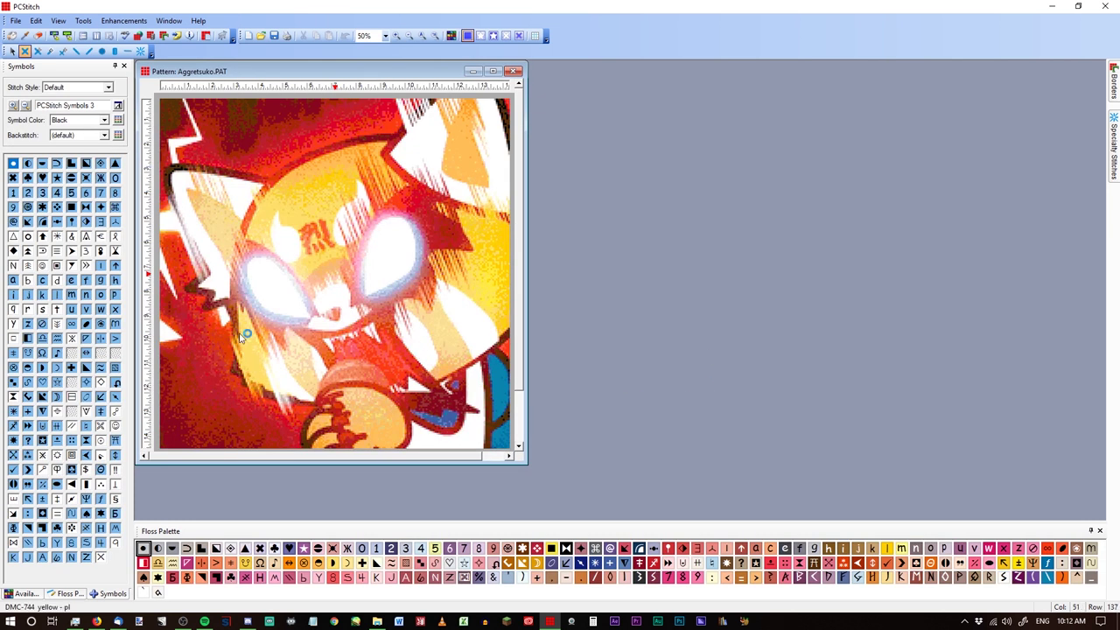
{"action": "left_click", "coordinate": [513, 71]}
Step: Start an image import and look through the scanner and last-imported-image sources, ending with the picture from a disk file option
{"action": "left_click", "coordinate": [15, 20]}
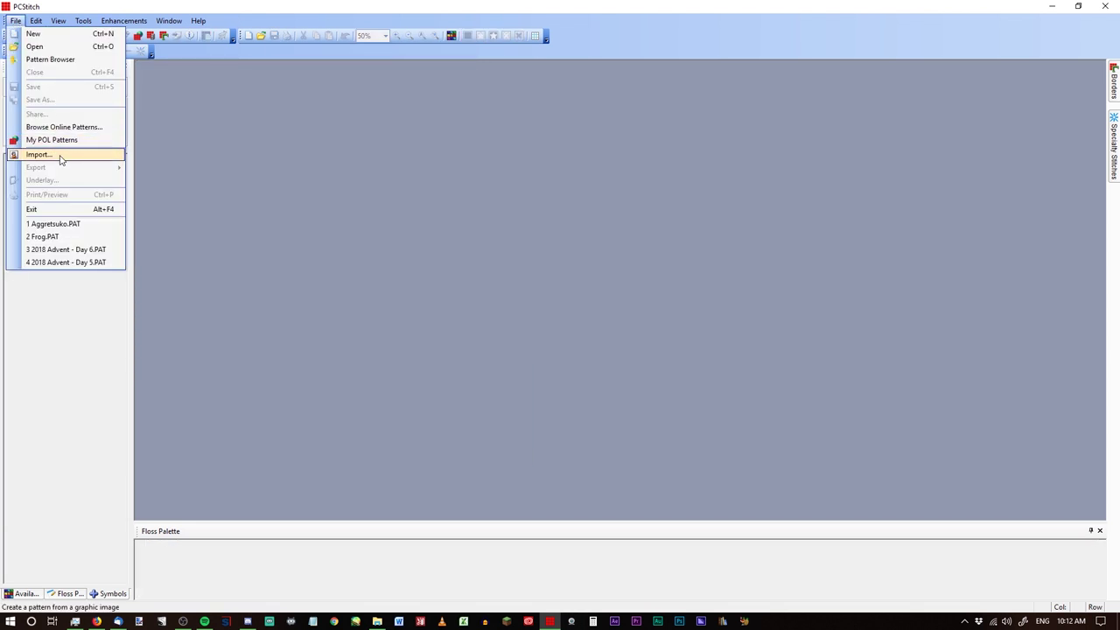
{"action": "left_click", "coordinate": [93, 155]}
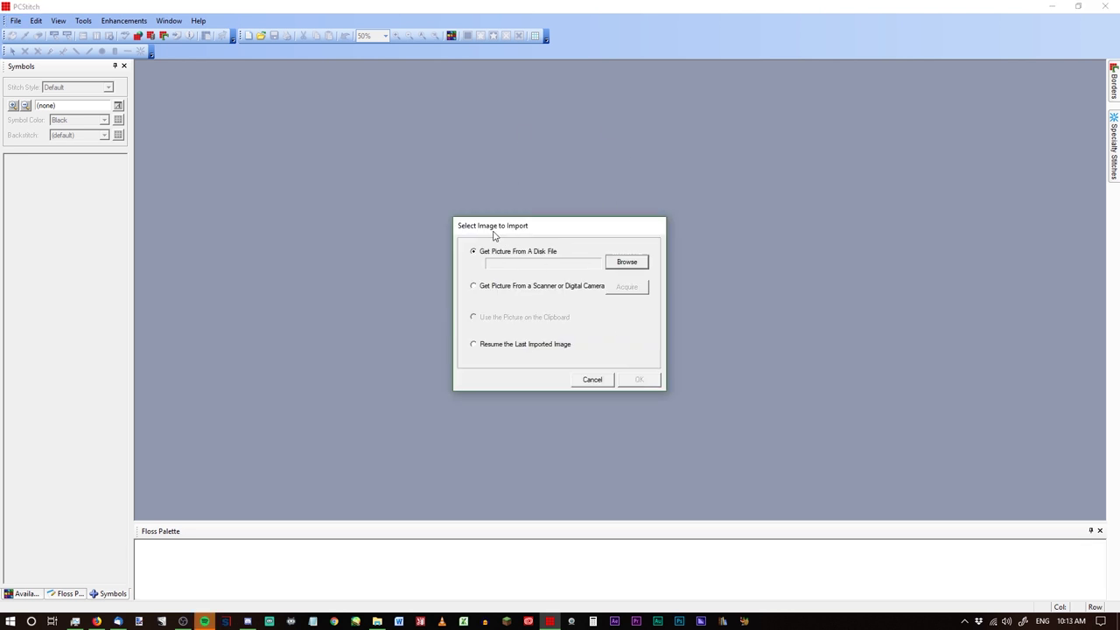
{"action": "left_click", "coordinate": [474, 292]}
{"action": "left_click", "coordinate": [535, 345]}
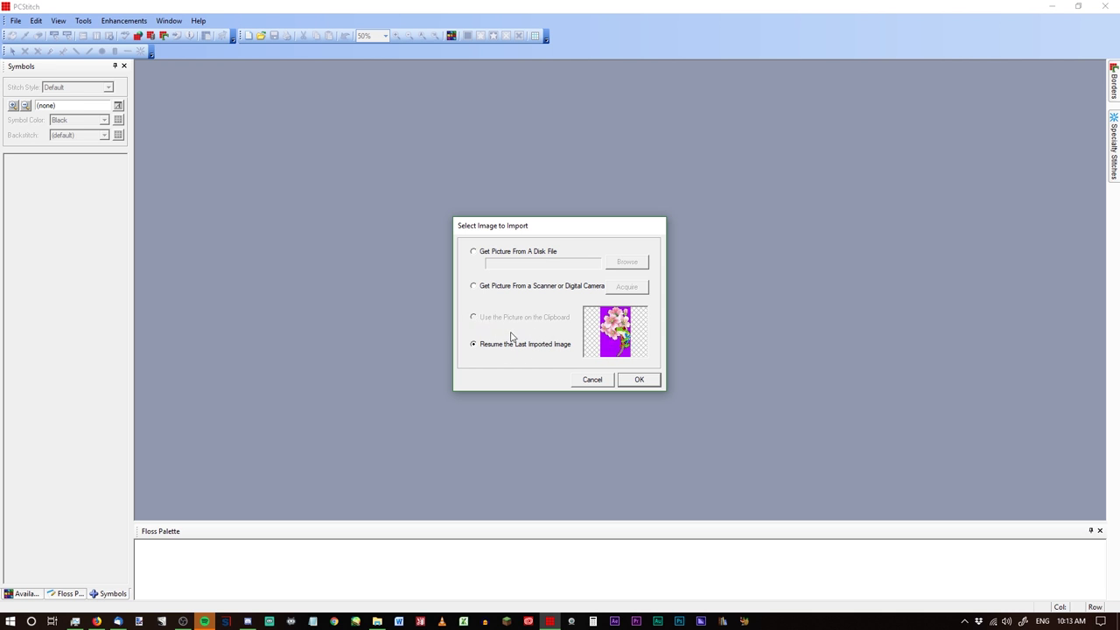
{"action": "left_click", "coordinate": [506, 253]}
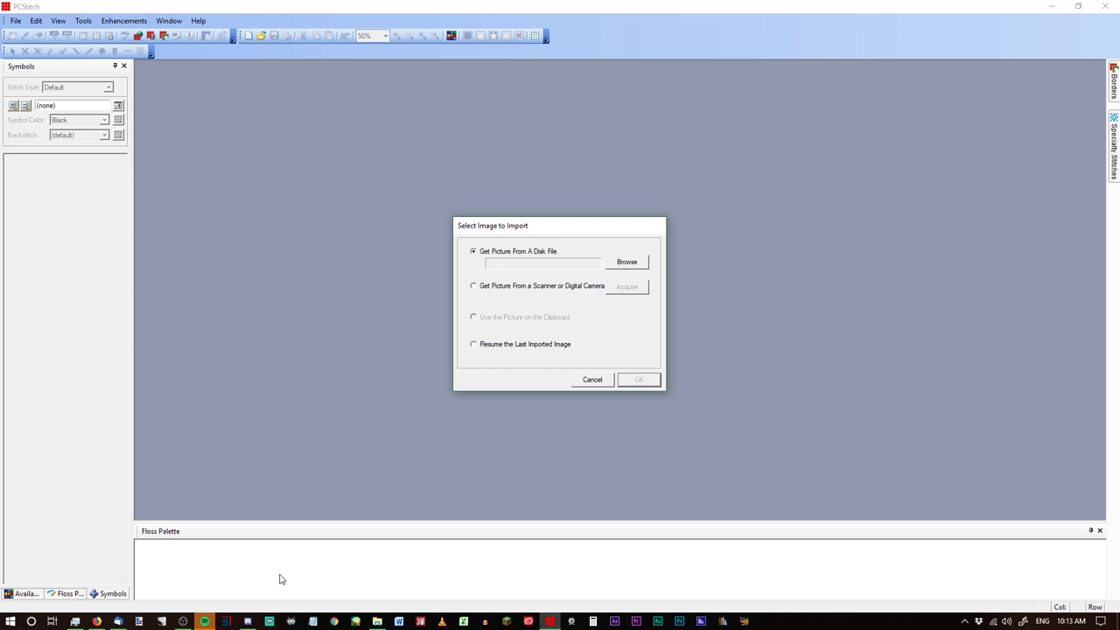
Step: Copy the Rocket and Groot picture from the DeviantArt profile in Firefox and select the clipboard picture as import source in PCStitch
{"action": "left_click", "coordinate": [97, 621]}
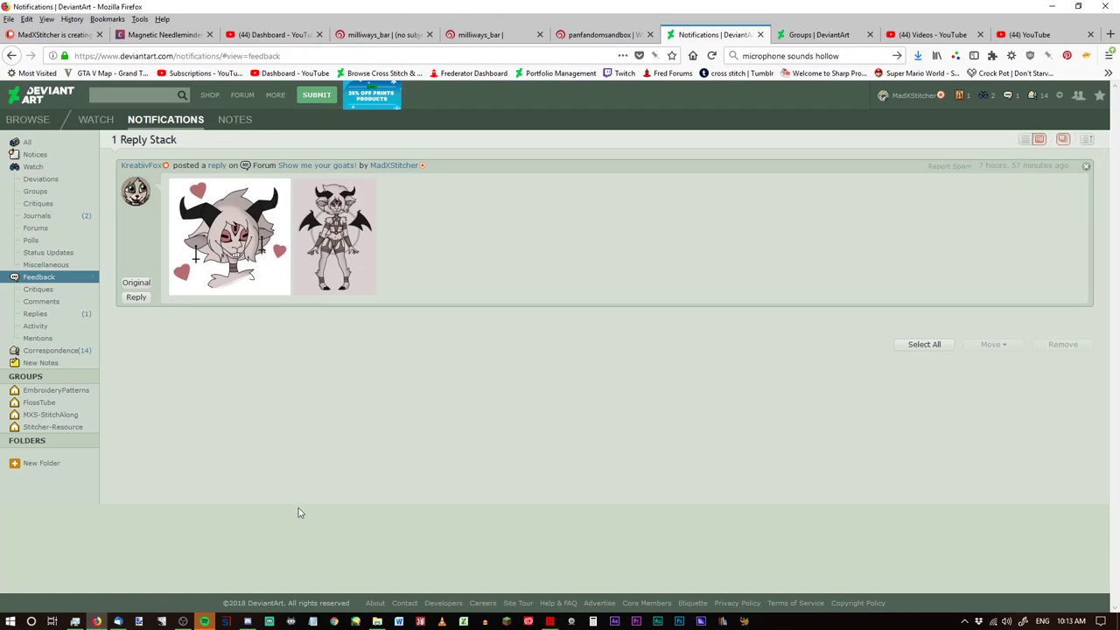
{"action": "mouse_move", "coordinate": [910, 95]}
{"action": "left_click", "coordinate": [853, 117]}
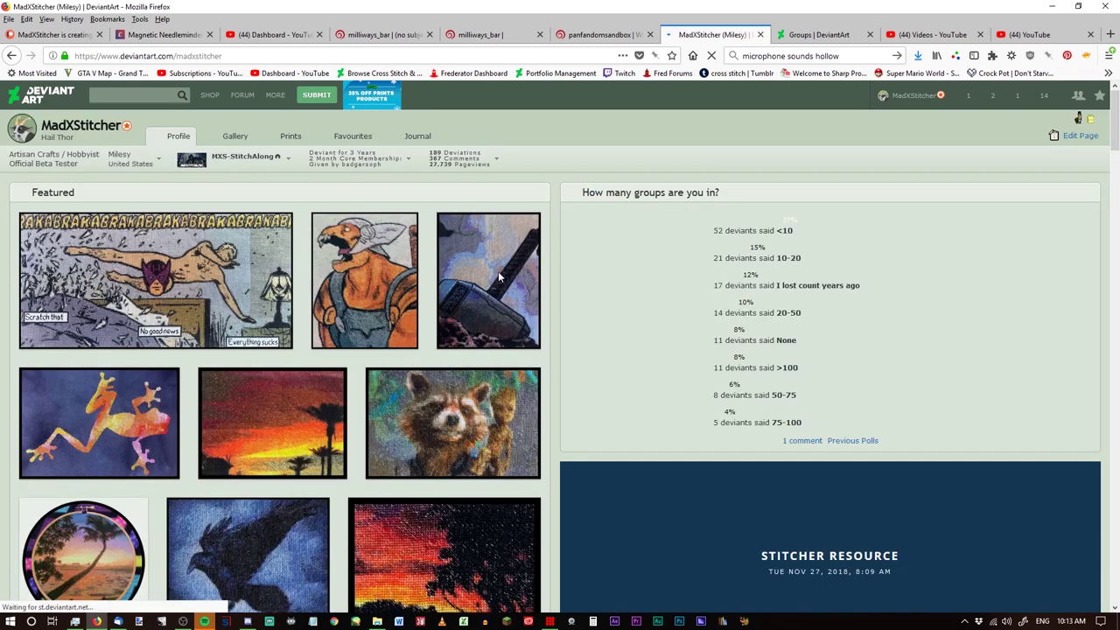
{"action": "left_click", "coordinate": [473, 400]}
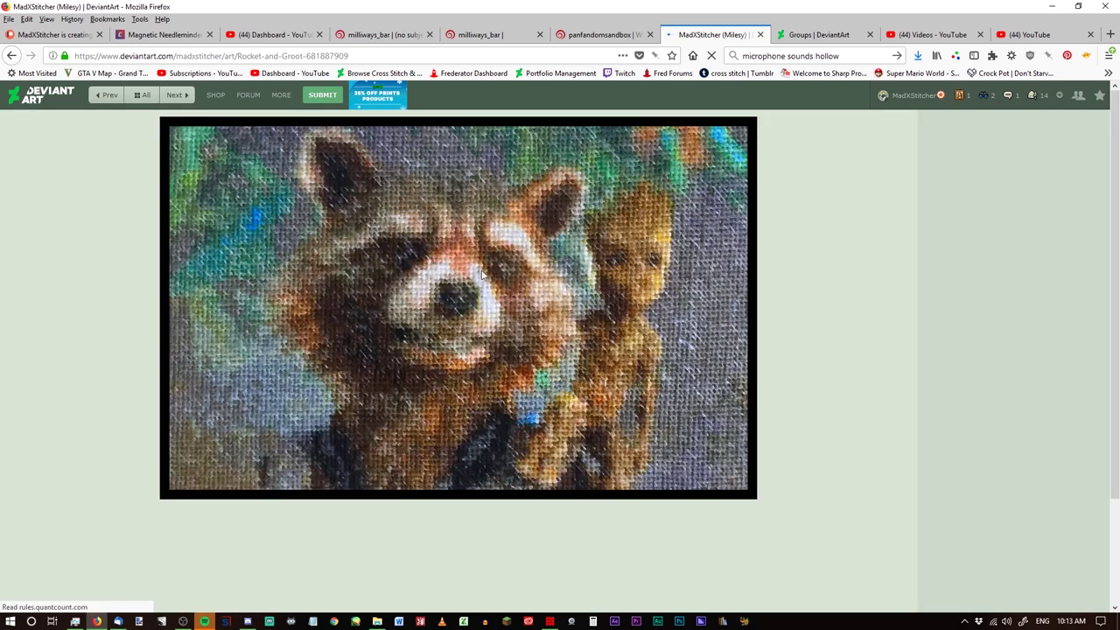
{"action": "right_click", "coordinate": [482, 273]}
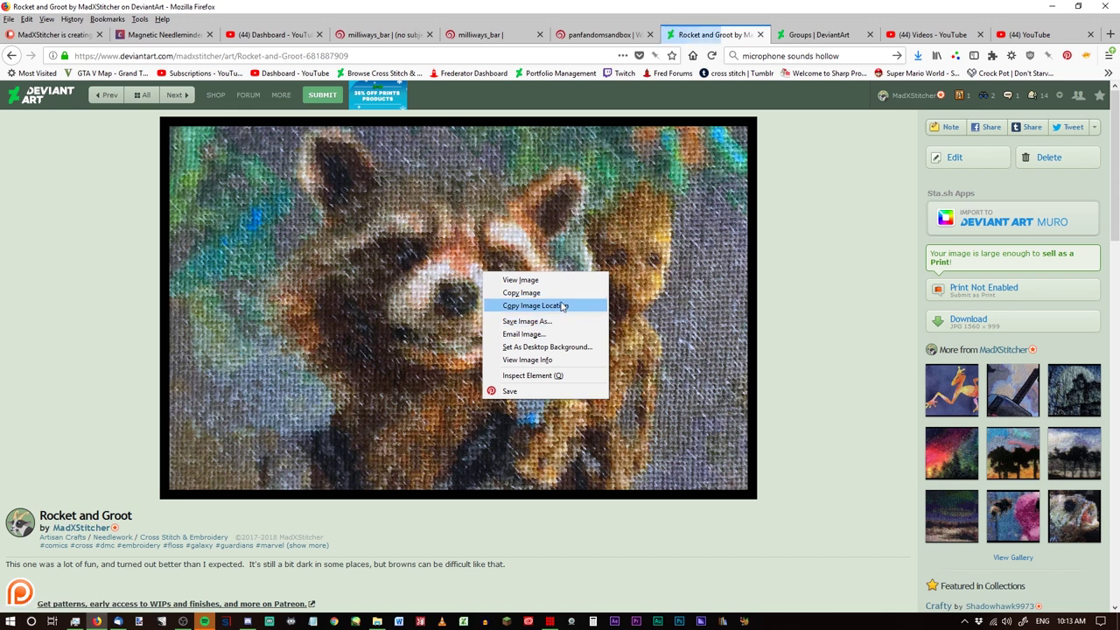
{"action": "left_click", "coordinate": [559, 293]}
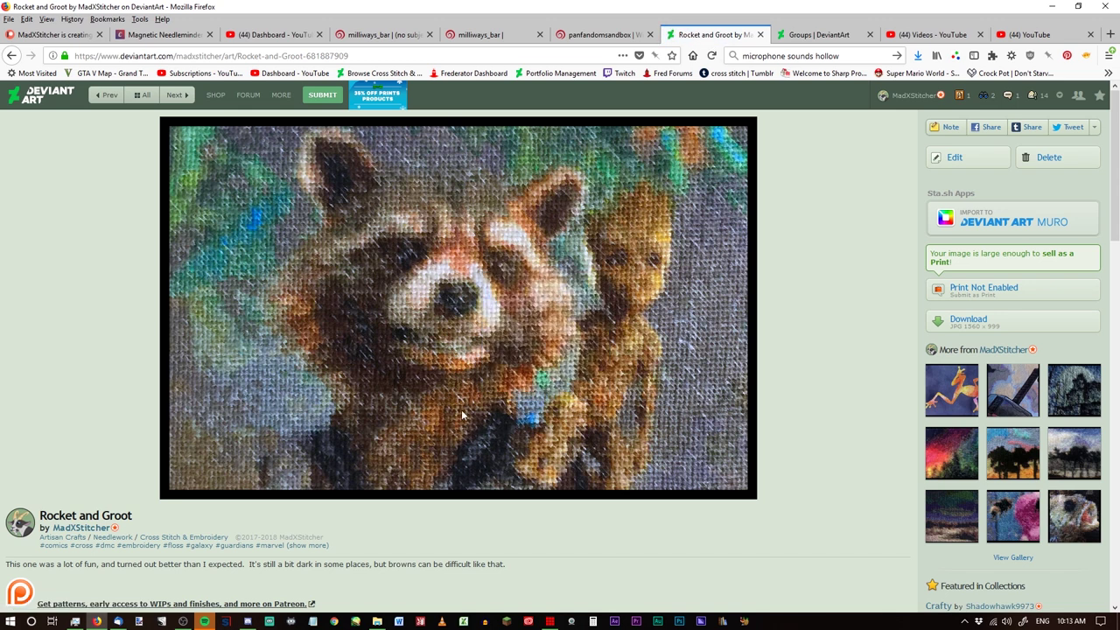
{"action": "left_click", "coordinate": [553, 622]}
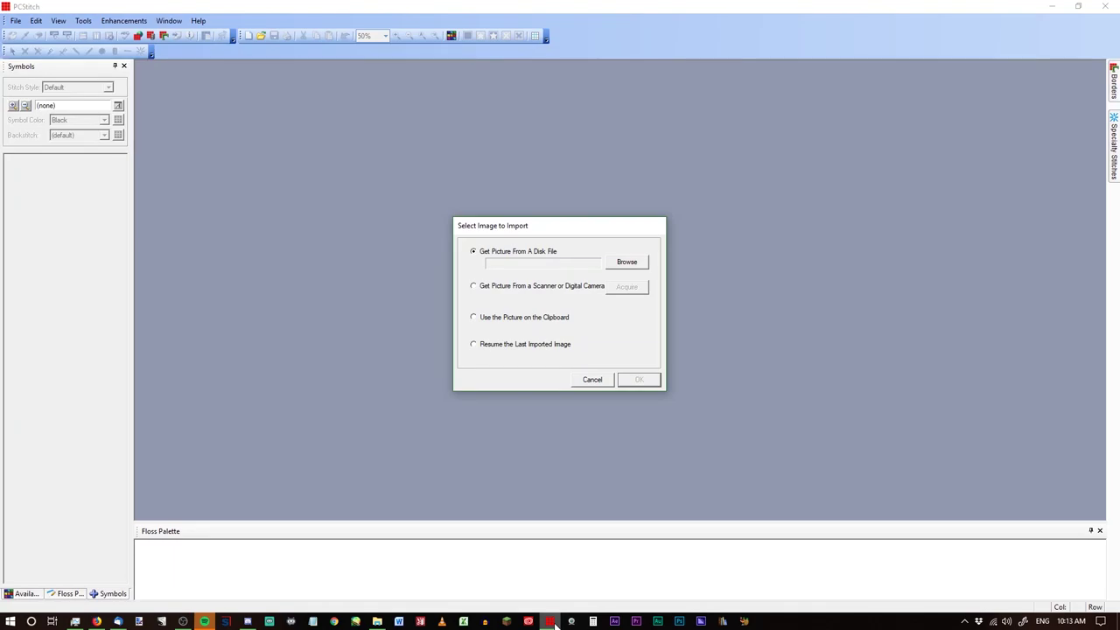
{"action": "left_click", "coordinate": [515, 319]}
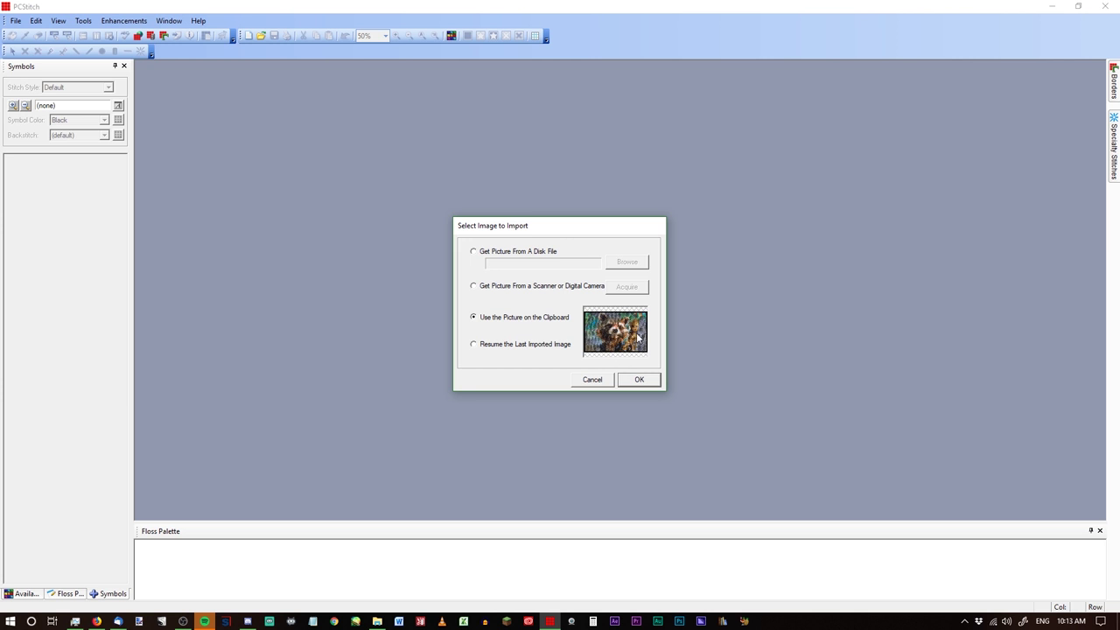
Step: Import the picture aggretsuko.png from disk, using the Aggretsuko patterns folder
{"action": "left_click", "coordinate": [477, 255]}
{"action": "left_click", "coordinate": [630, 265]}
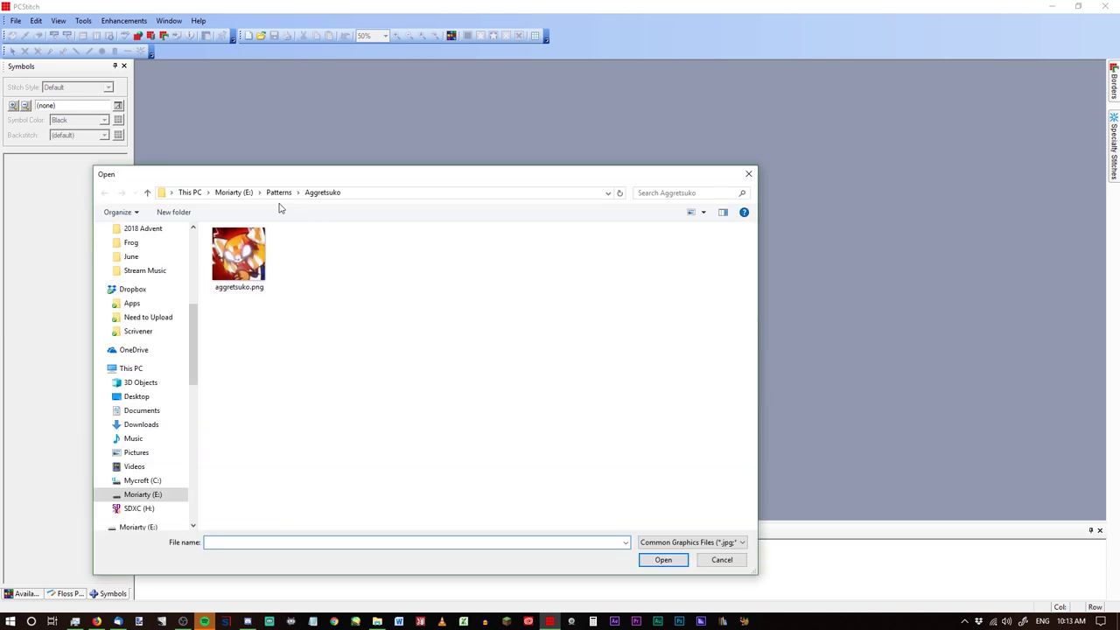
{"action": "double_click", "coordinate": [246, 267]}
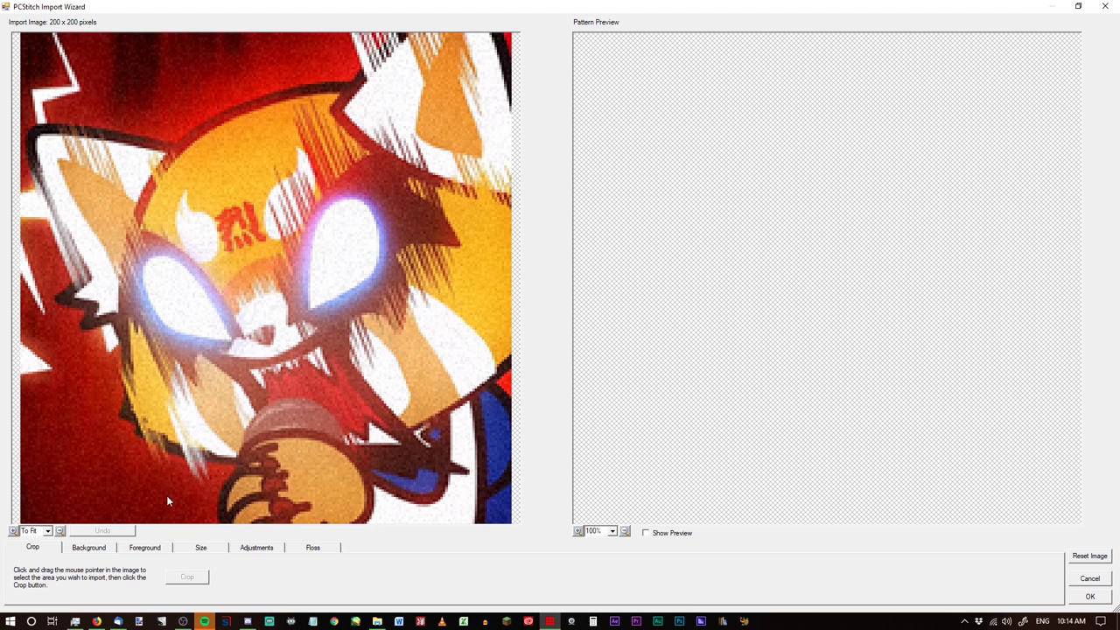
Step: Set the pattern width to 200 stitches and show the pattern preview zoomed to fit
{"action": "left_click", "coordinate": [207, 554]}
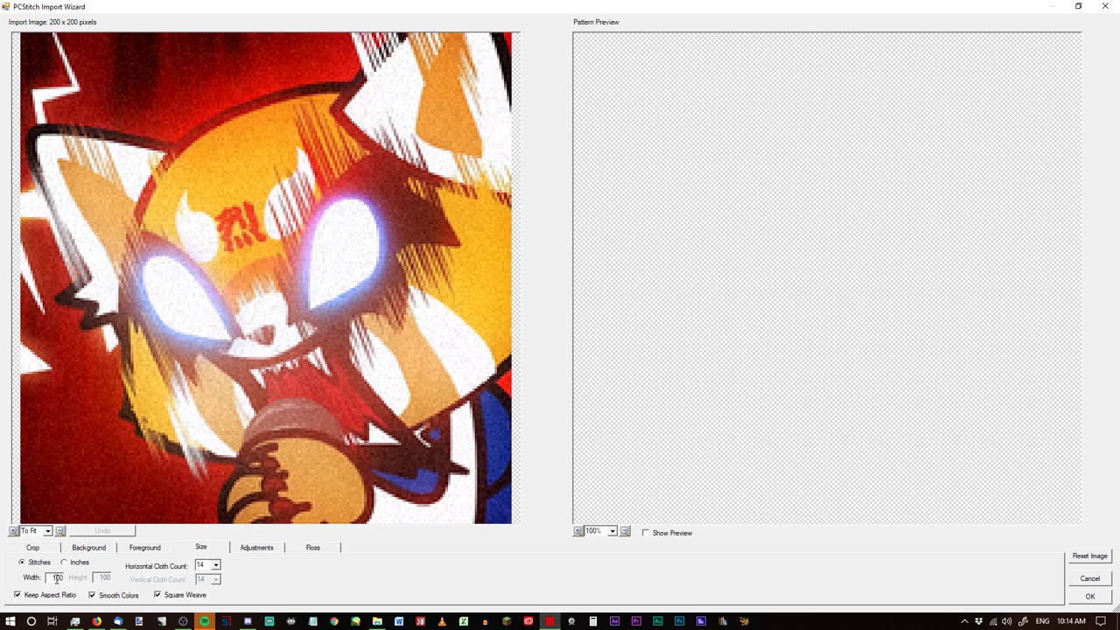
{"action": "type", "text": "200"}
{"action": "left_click", "coordinate": [645, 533]}
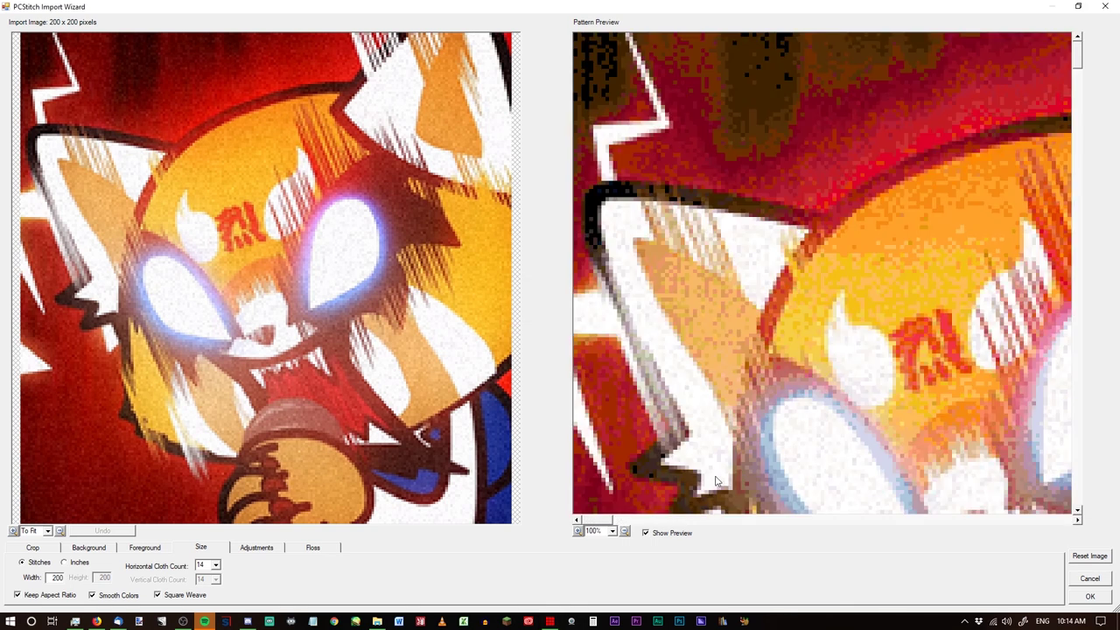
{"action": "left_click", "coordinate": [625, 532]}
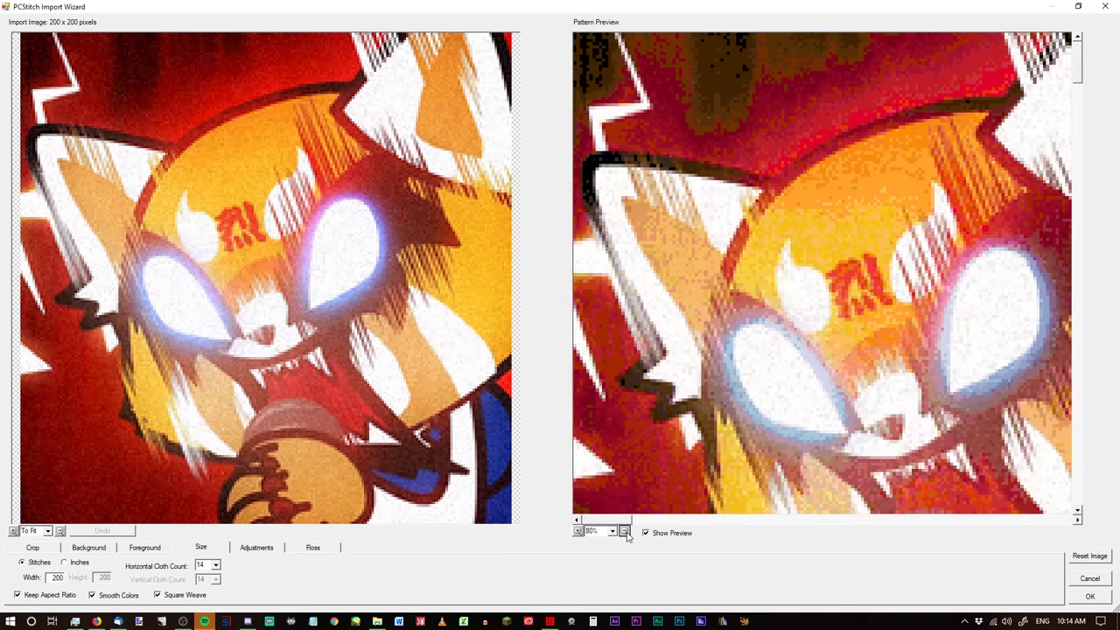
{"action": "left_click", "coordinate": [625, 532]}
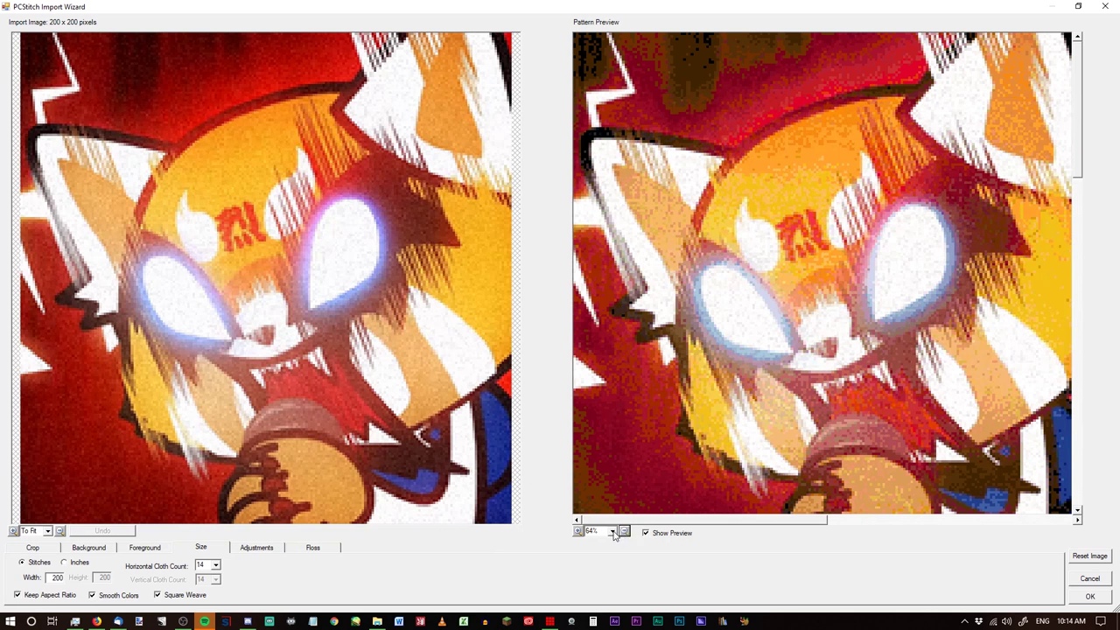
{"action": "left_click", "coordinate": [613, 531]}
{"action": "left_click", "coordinate": [611, 543]}
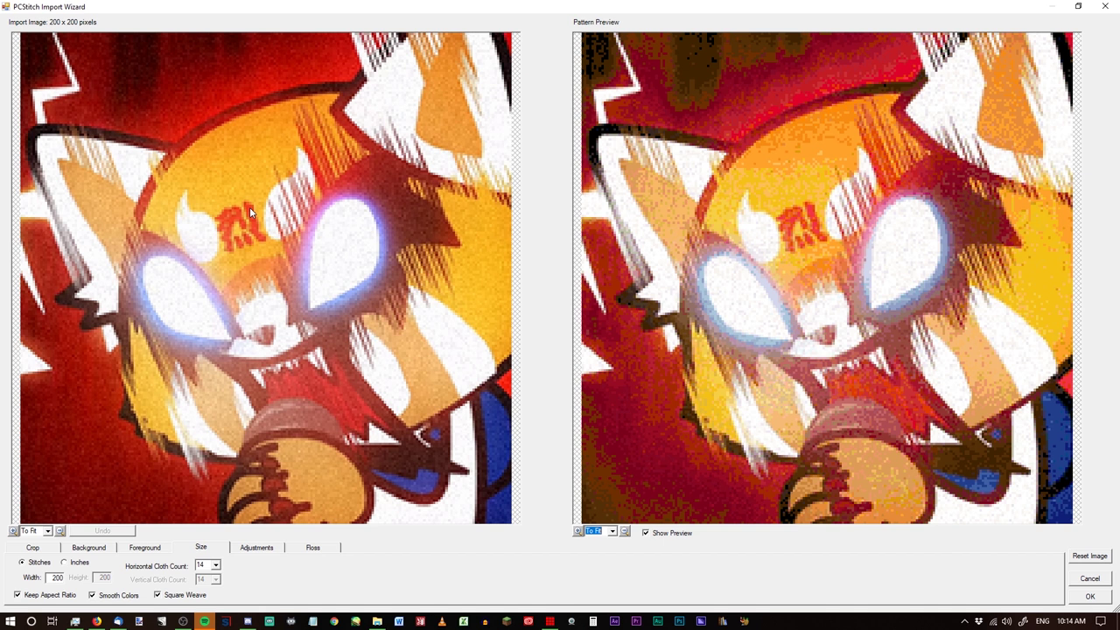
Step: Try a pattern width of 100 stitches for comparison and return the width to 200 stitches
{"action": "left_click", "coordinate": [56, 577]}
{"action": "type", "text": "10"}
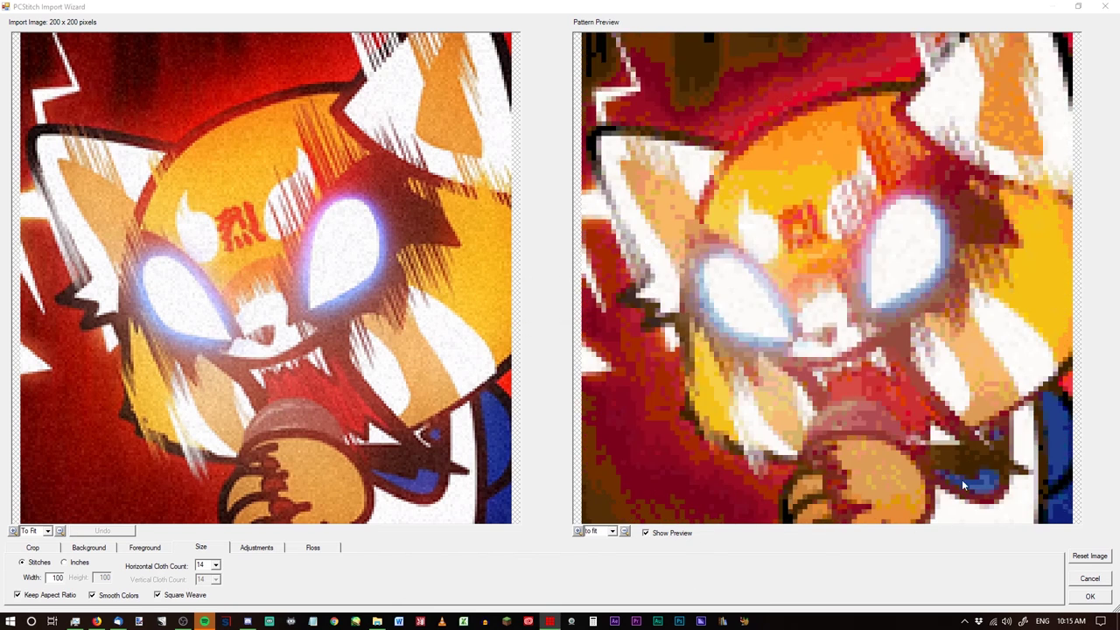
{"action": "double_click", "coordinate": [55, 578]}
{"action": "type", "text": "200"}
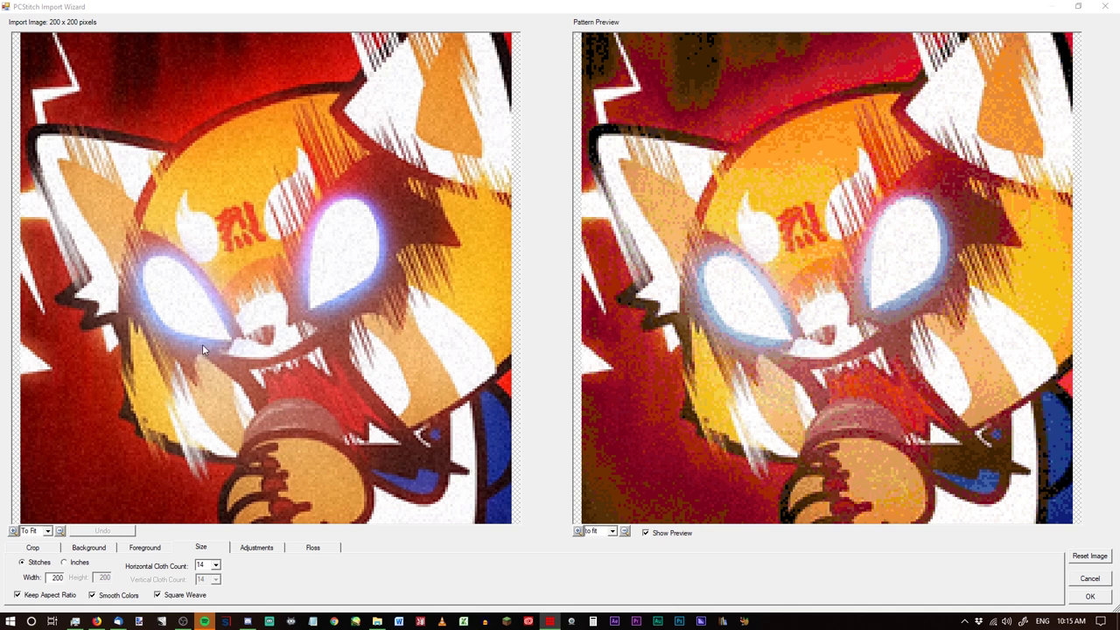
Step: Crop the import image to about 157 x 165 pixels around the character's face and undo the crop
{"action": "left_click", "coordinate": [32, 548]}
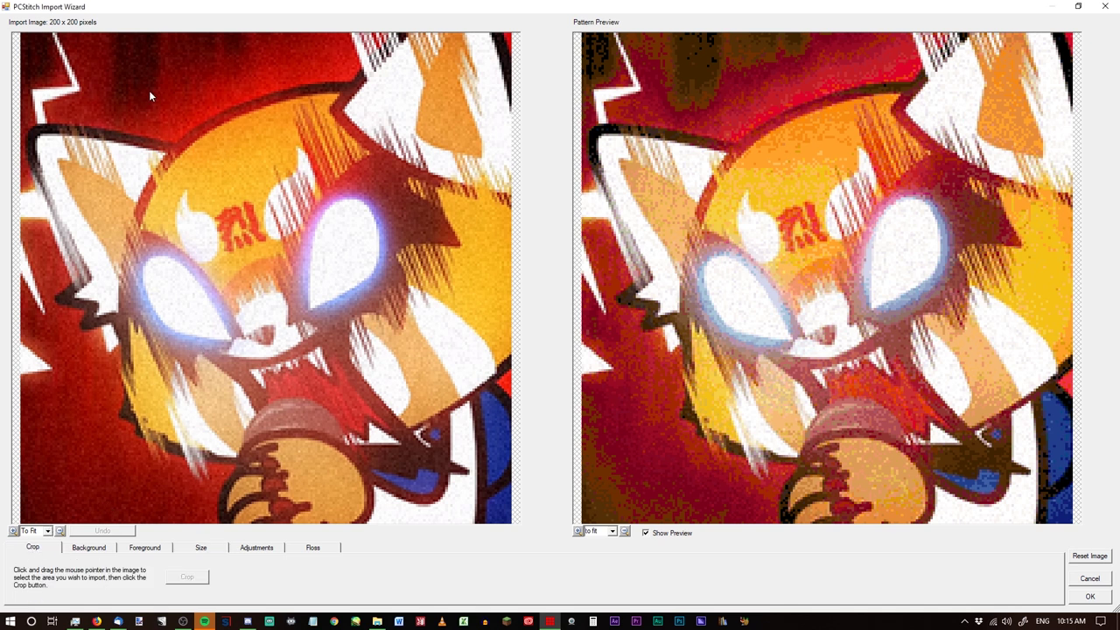
{"action": "left_click_drag", "start_coordinate": [79, 77], "coordinate": [465, 482]}
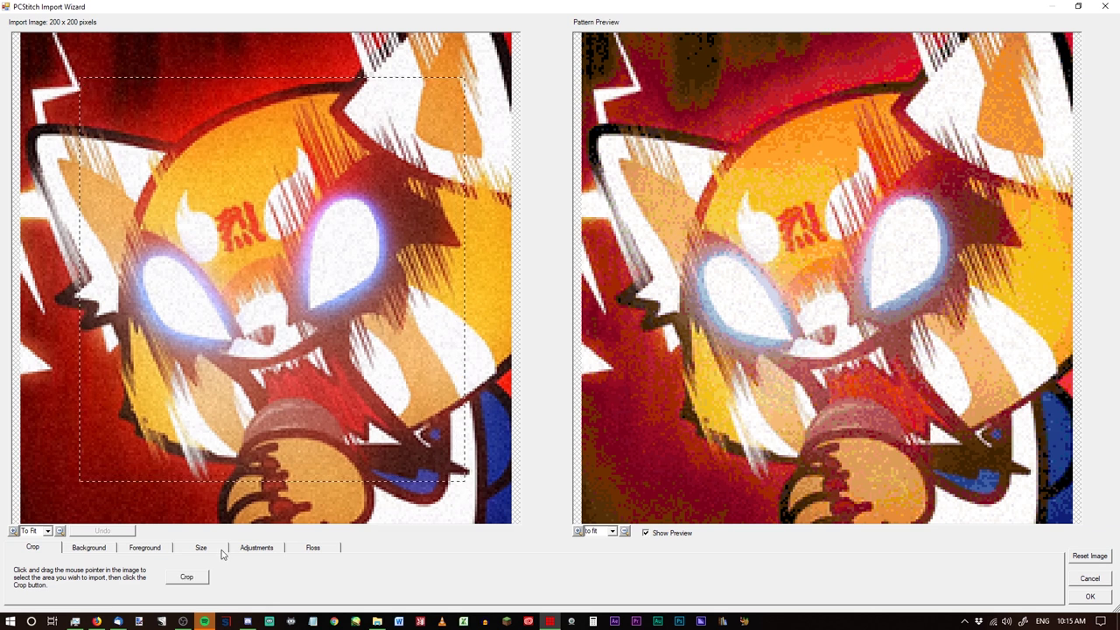
{"action": "left_click", "coordinate": [187, 579]}
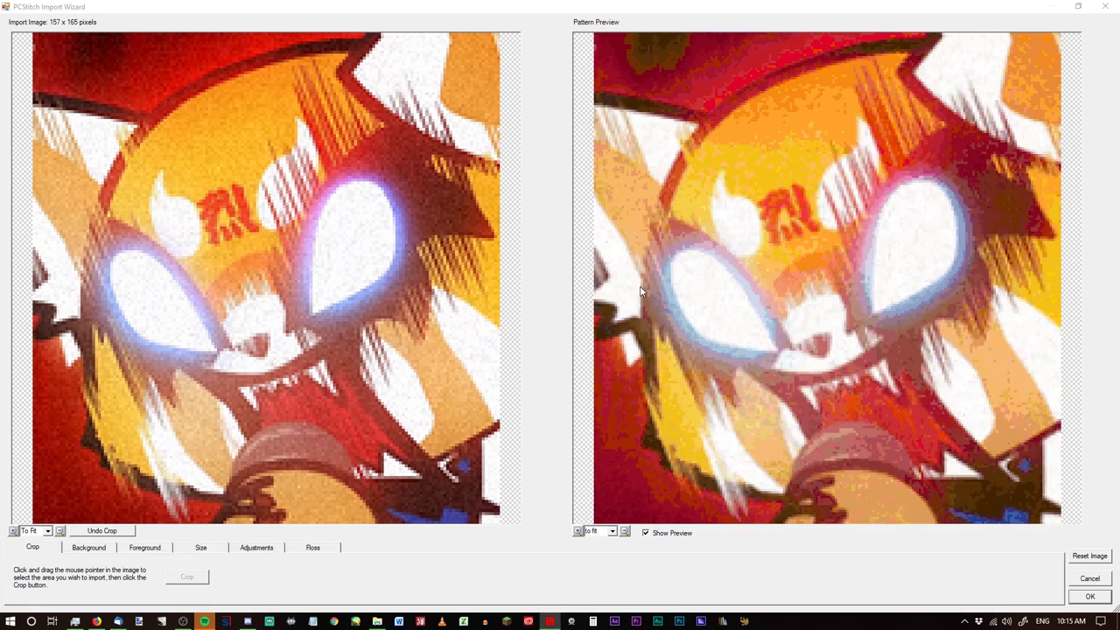
{"action": "left_click", "coordinate": [102, 531]}
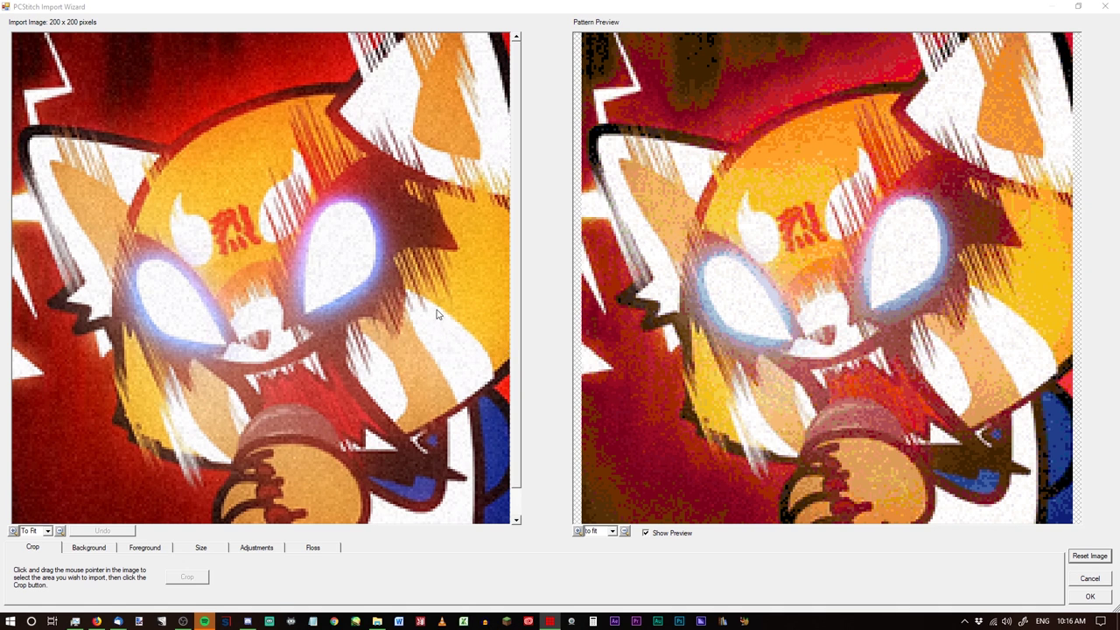
Step: Outline the character's face with a freehand background selection
{"action": "left_click", "coordinate": [88, 548]}
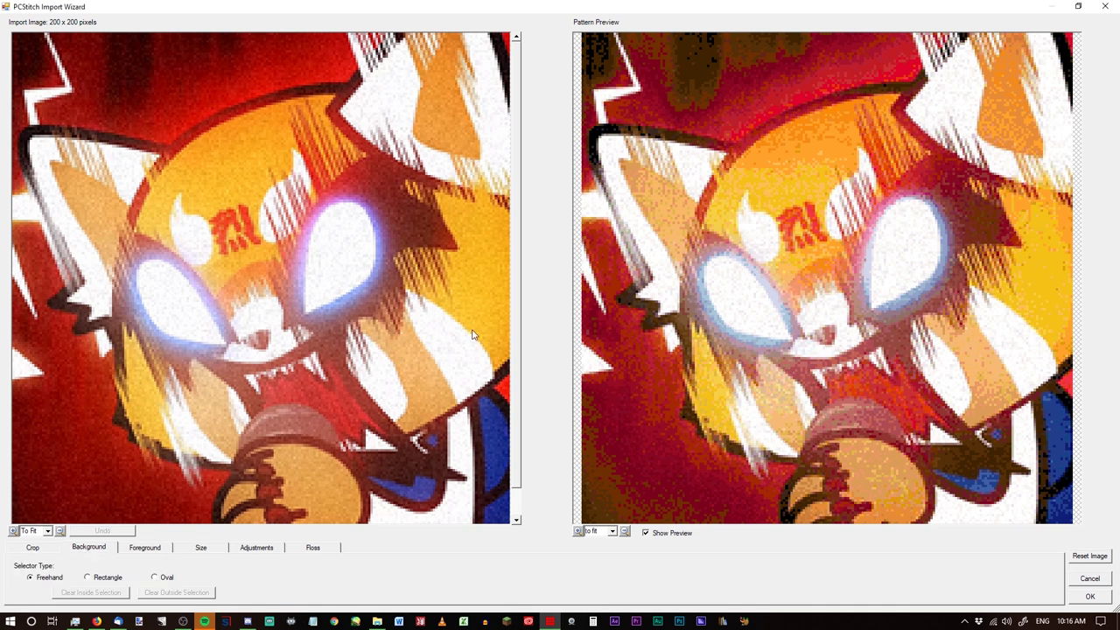
{"action": "mouse_move", "coordinate": [285, 105]}
{"action": "left_mouse_down"}
{"action": "mouse_move", "coordinate": [170, 133]}
{"action": "mouse_move", "coordinate": [105, 283]}
{"action": "mouse_move", "coordinate": [126, 395]}
{"action": "mouse_move", "coordinate": [184, 435]}
{"action": "left_mouse_up"}
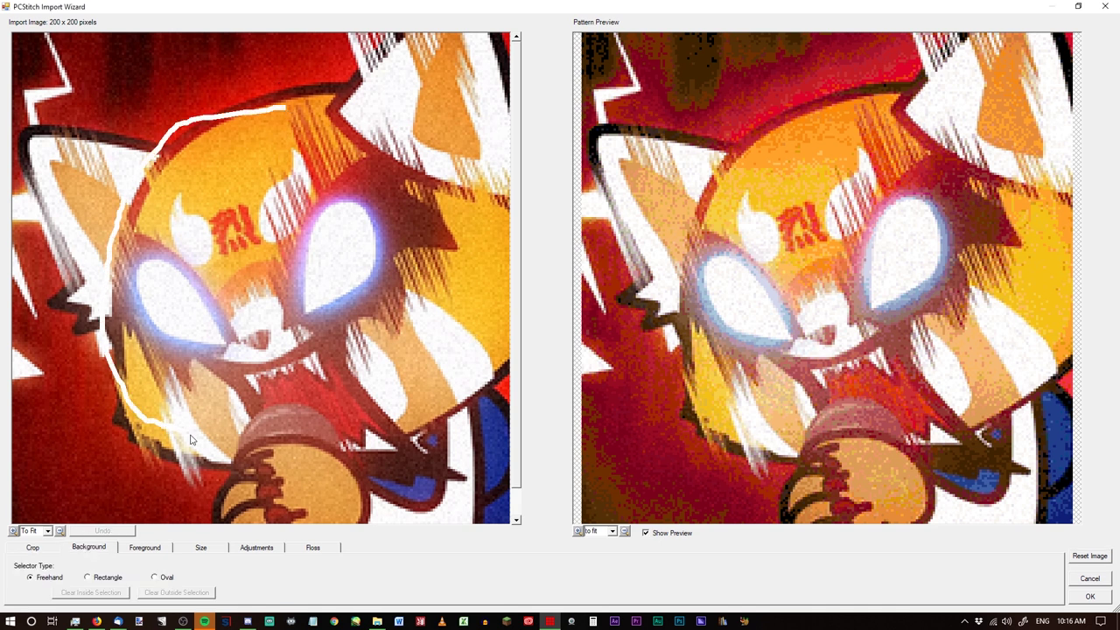
{"action": "mouse_move", "coordinate": [304, 427]}
{"action": "left_mouse_down"}
{"action": "mouse_move", "coordinate": [381, 378]}
{"action": "mouse_move", "coordinate": [440, 264]}
{"action": "mouse_move", "coordinate": [435, 177]}
{"action": "mouse_move", "coordinate": [395, 143]}
{"action": "mouse_move", "coordinate": [281, 110]}
{"action": "left_mouse_up"}
Step: Try rectangular background selections of different sizes over the character
{"action": "left_click", "coordinate": [87, 577]}
{"action": "mouse_move", "coordinate": [98, 84]}
{"action": "left_mouse_down"}
{"action": "mouse_move", "coordinate": [143, 163]}
{"action": "mouse_move", "coordinate": [475, 489]}
{"action": "left_mouse_up"}
{"action": "left_click_drag", "start_coordinate": [58, 97], "coordinate": [339, 375]}
{"action": "left_click_drag", "start_coordinate": [153, 155], "coordinate": [273, 273]}
{"action": "left_click_drag", "start_coordinate": [263, 173], "coordinate": [470, 468]}
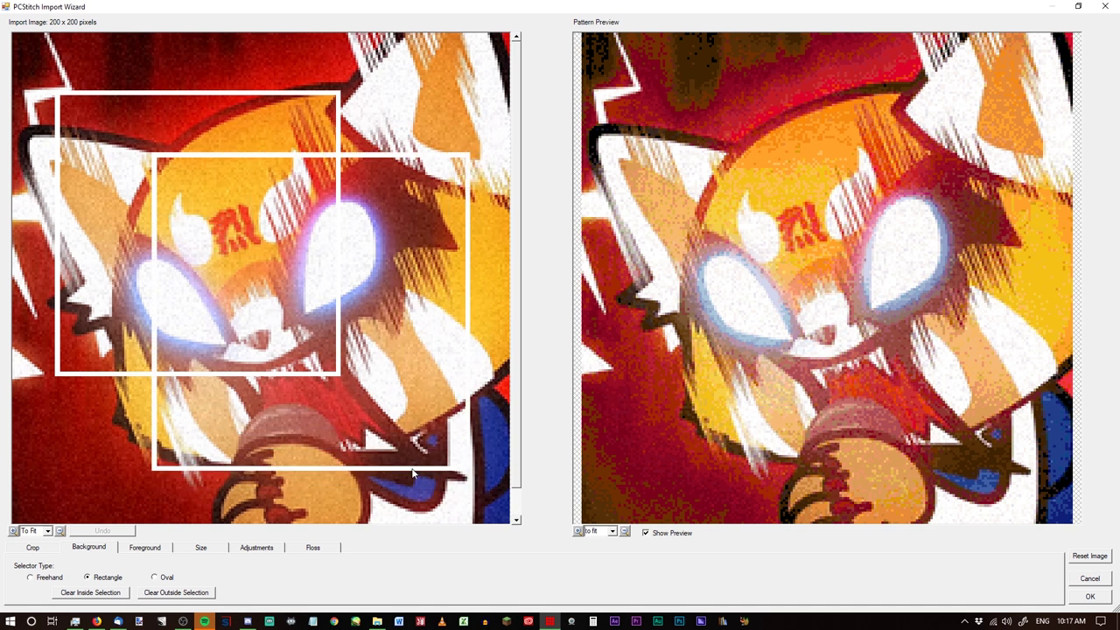
{"action": "left_click_drag", "start_coordinate": [56, 54], "coordinate": [490, 486]}
{"action": "left_click_drag", "start_coordinate": [381, 495], "coordinate": [381, 490]}
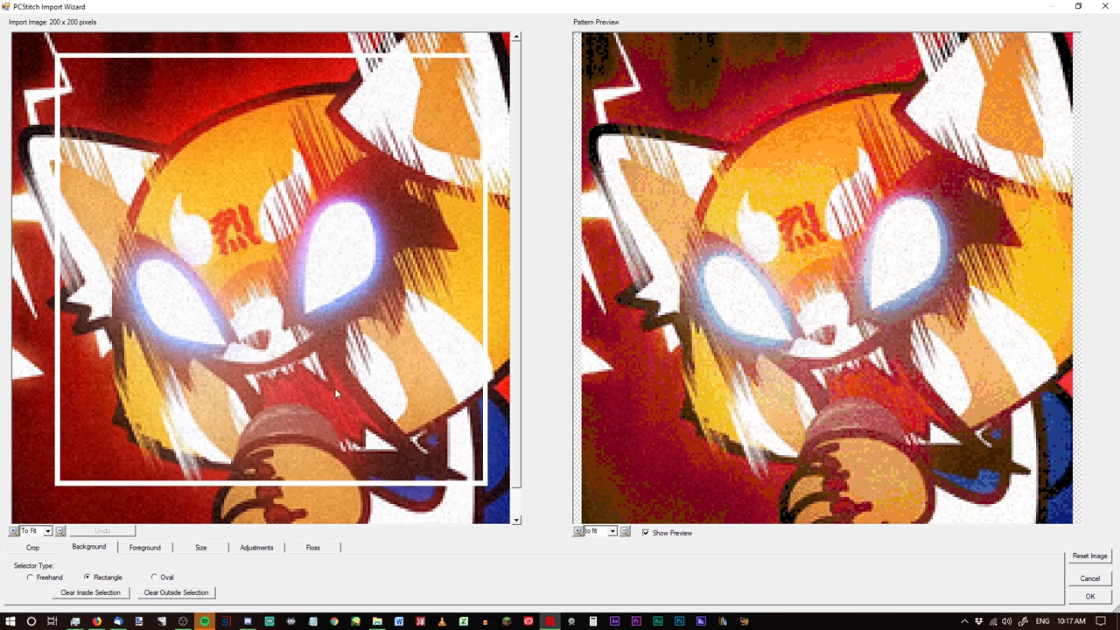
{"action": "left_click_drag", "start_coordinate": [88, 101], "coordinate": [452, 465]}
Step: Clear the background outside an oval selection drawn around the character's face and undo the clearing
{"action": "left_click", "coordinate": [154, 578]}
{"action": "left_click_drag", "start_coordinate": [80, 56], "coordinate": [440, 519]}
{"action": "left_click_drag", "start_coordinate": [75, 57], "coordinate": [490, 485]}
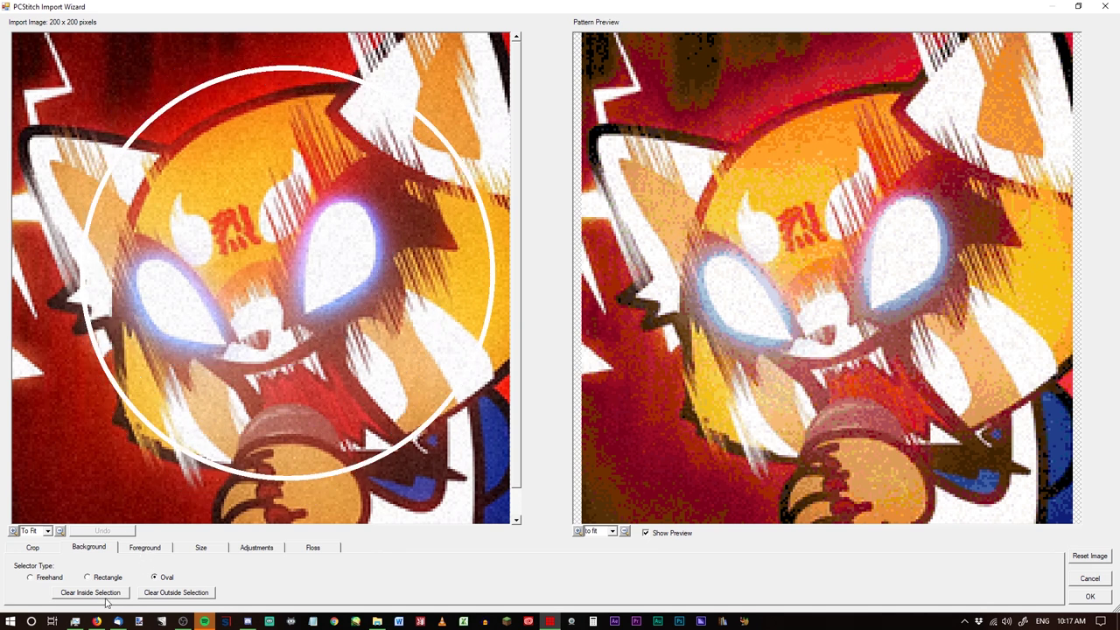
{"action": "left_click", "coordinate": [166, 592]}
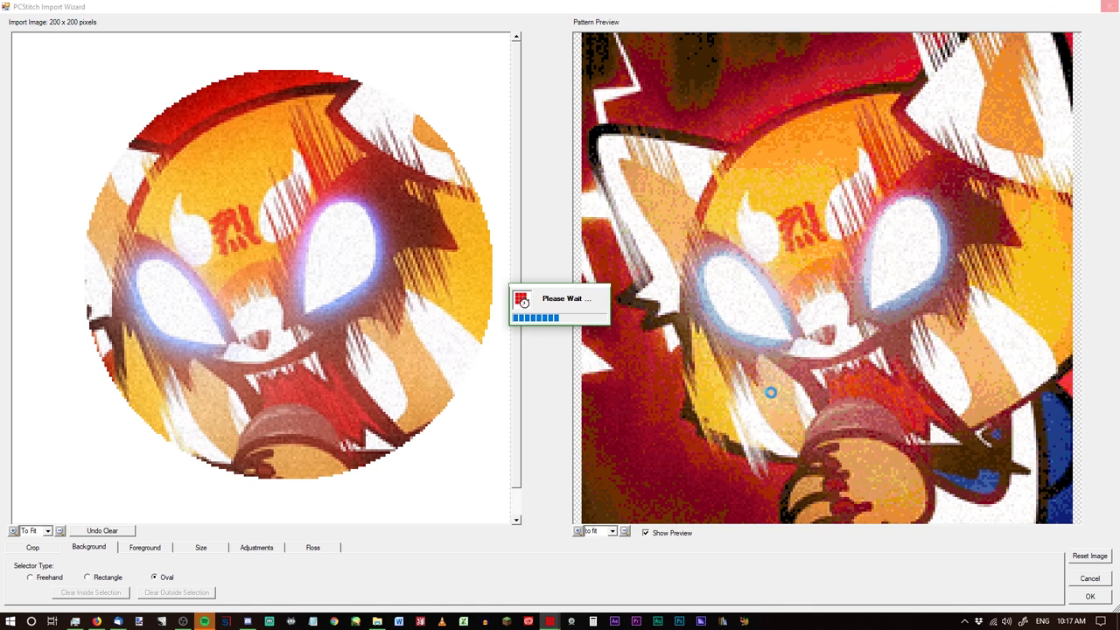
{"action": "left_click", "coordinate": [115, 530]}
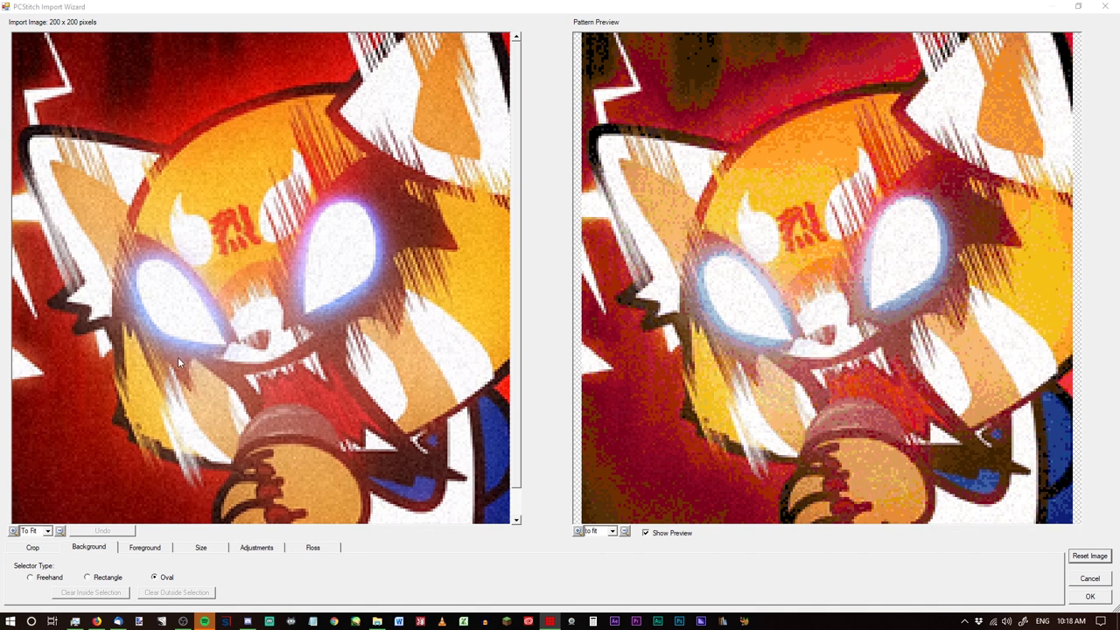
Step: Mark an oval foreground area around the character's face and reset the image
{"action": "left_click", "coordinate": [138, 548]}
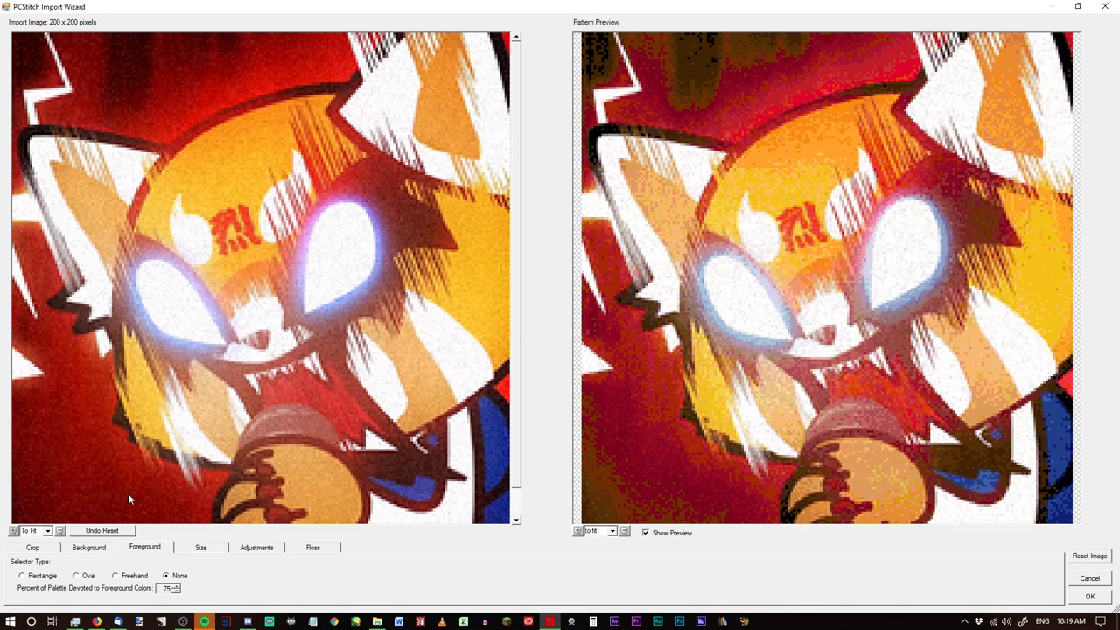
{"action": "left_click", "coordinate": [76, 575]}
{"action": "left_click_drag", "start_coordinate": [108, 105], "coordinate": [326, 490]}
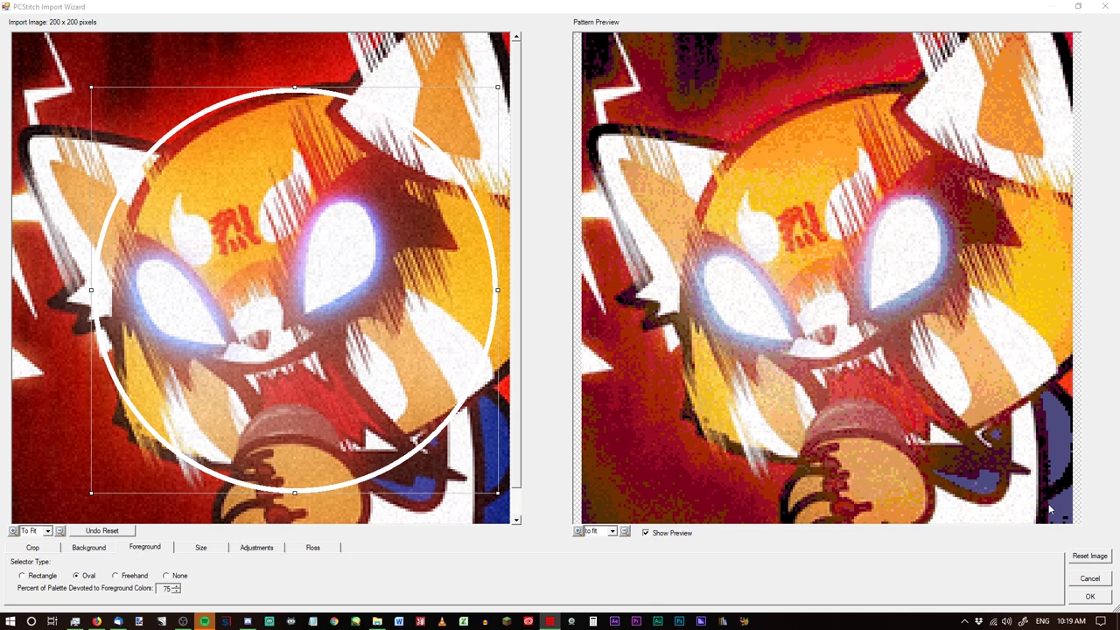
{"action": "left_click", "coordinate": [1089, 557]}
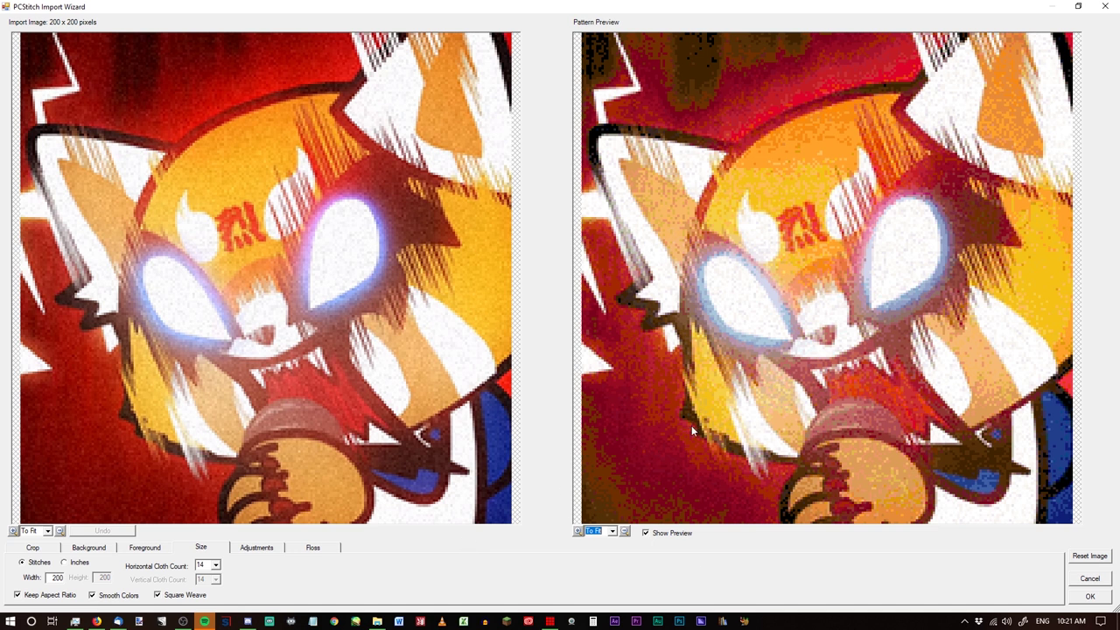
Step: Revisit the foreground and size settings, switching the pattern size units to inches and back to stitches
{"action": "left_click", "coordinate": [144, 547]}
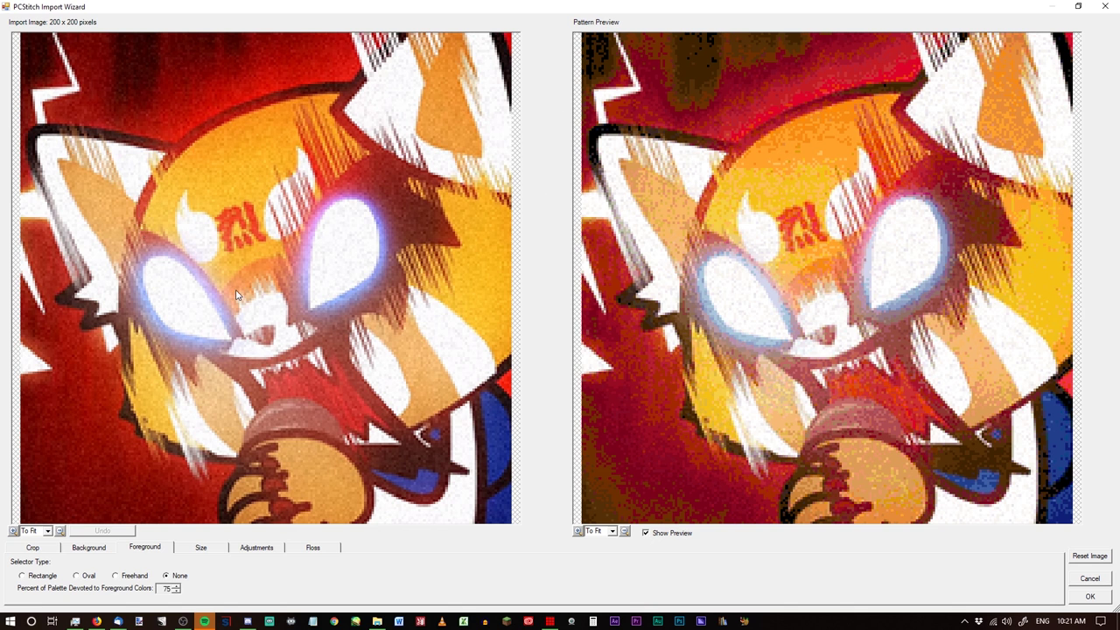
{"action": "left_click", "coordinate": [194, 548]}
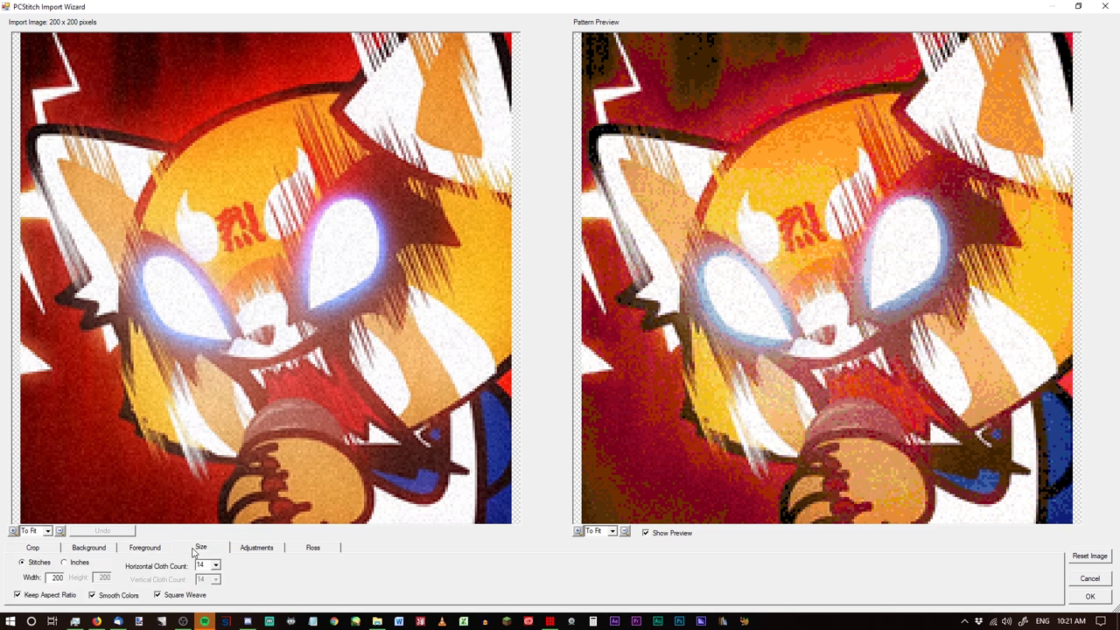
{"action": "left_click_drag", "start_coordinate": [52, 578], "coordinate": [65, 579]}
{"action": "left_click", "coordinate": [56, 578]}
{"action": "left_click", "coordinate": [67, 564]}
{"action": "left_click", "coordinate": [22, 564]}
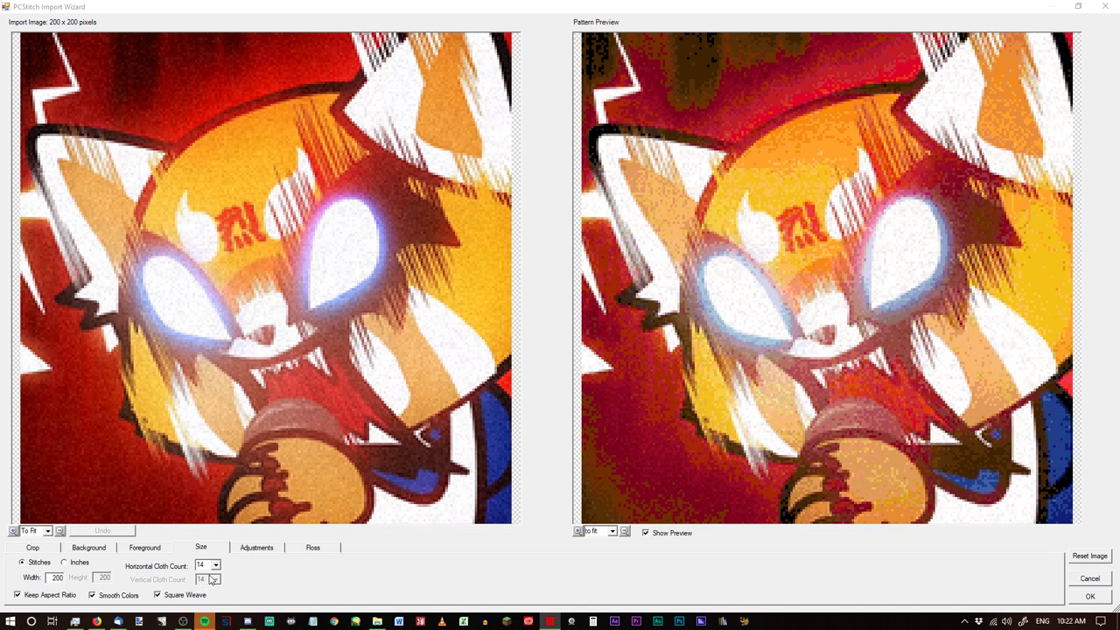
Step: Set the image brightness adjustment to 18 and look through the other adjustment types
{"action": "left_click", "coordinate": [258, 548]}
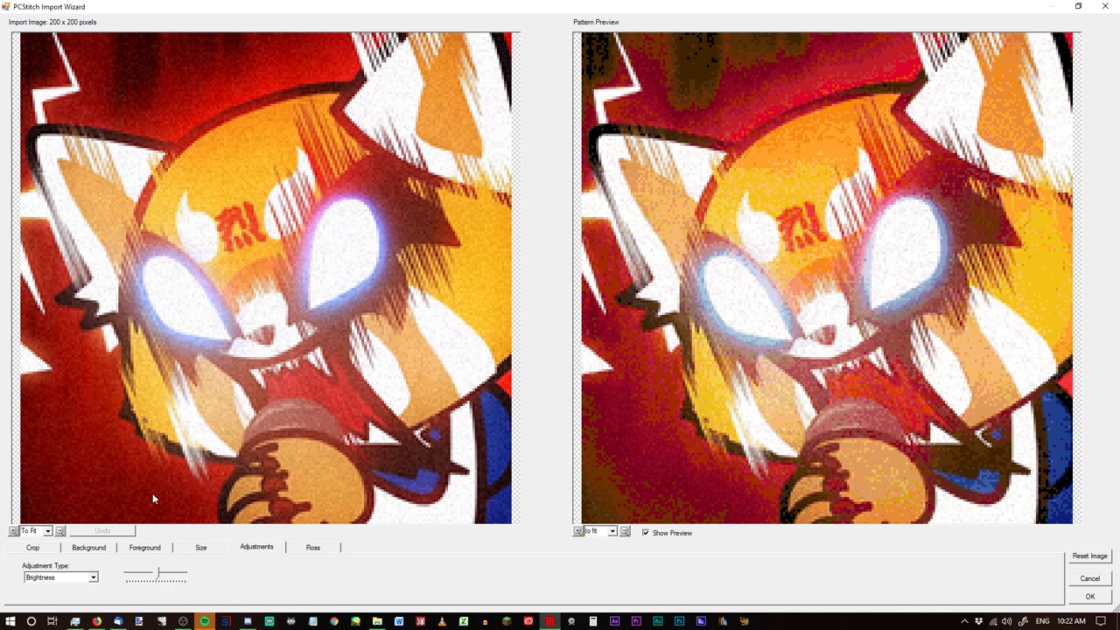
{"action": "left_click_drag", "start_coordinate": [158, 576], "coordinate": [163, 576]}
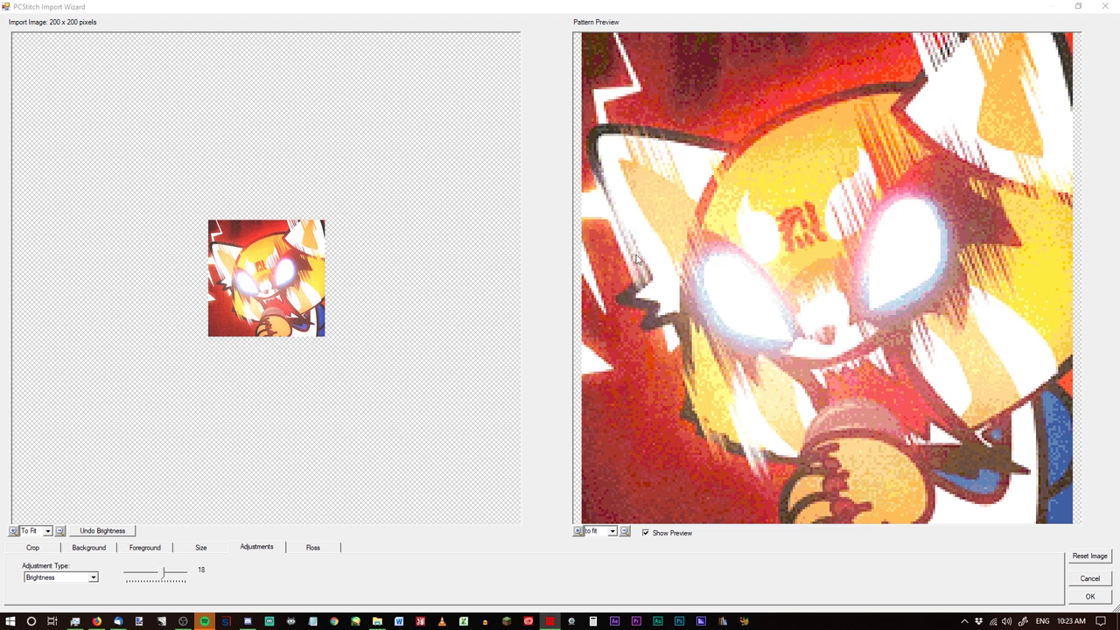
{"action": "left_click", "coordinate": [61, 578]}
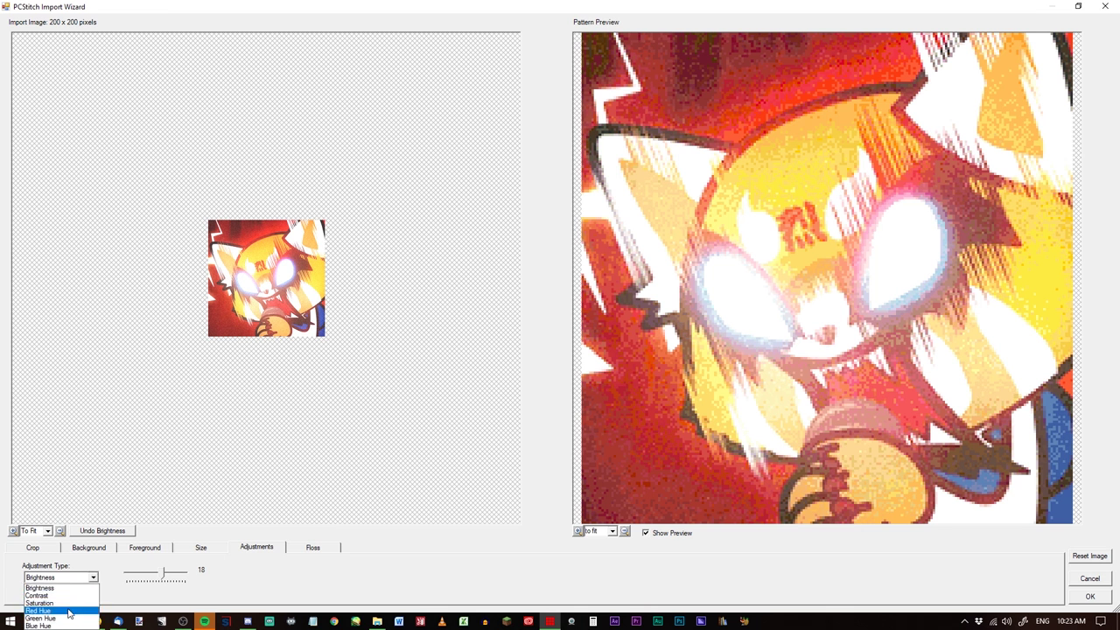
{"action": "left_click", "coordinate": [348, 583]}
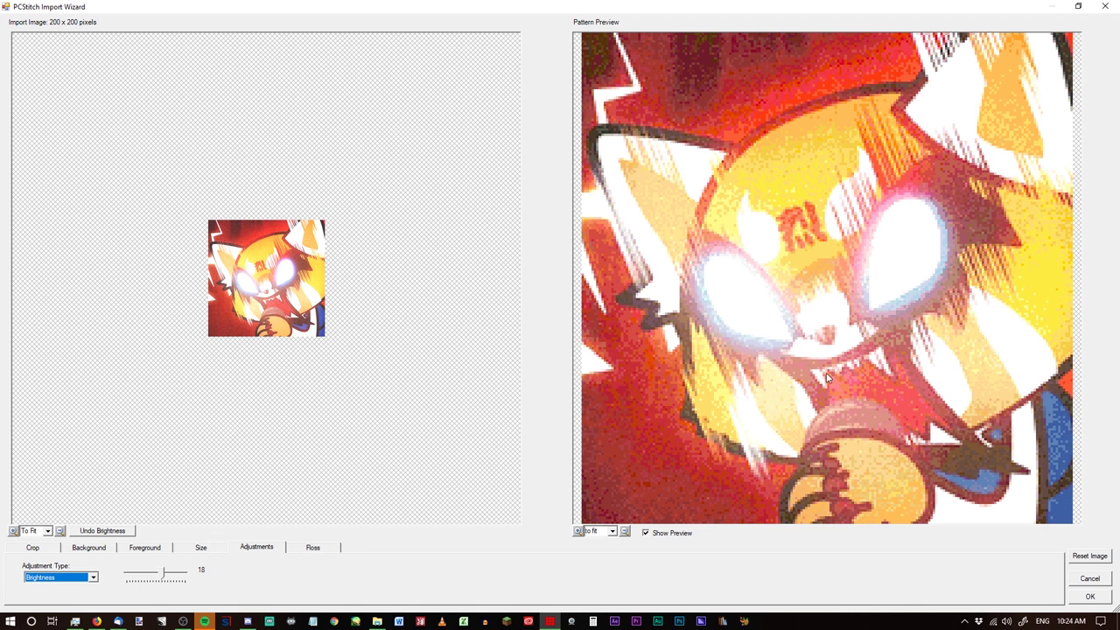
Step: Examine the floss brands available for color mapping, keeping DMC Stranded Cotton selected
{"action": "left_click", "coordinate": [315, 548]}
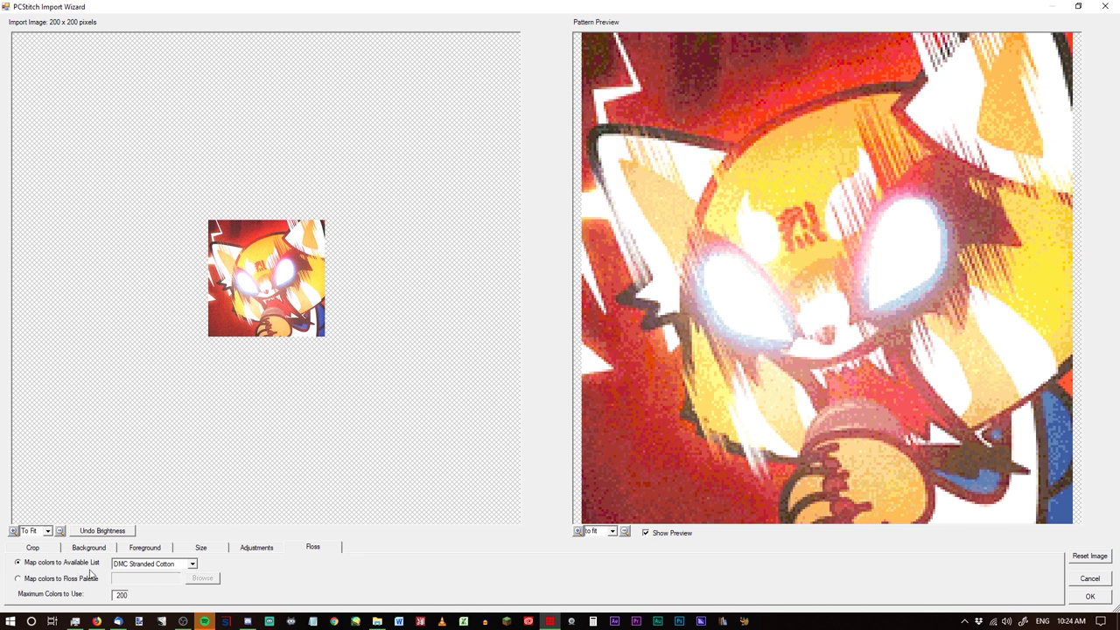
{"action": "left_click", "coordinate": [193, 564]}
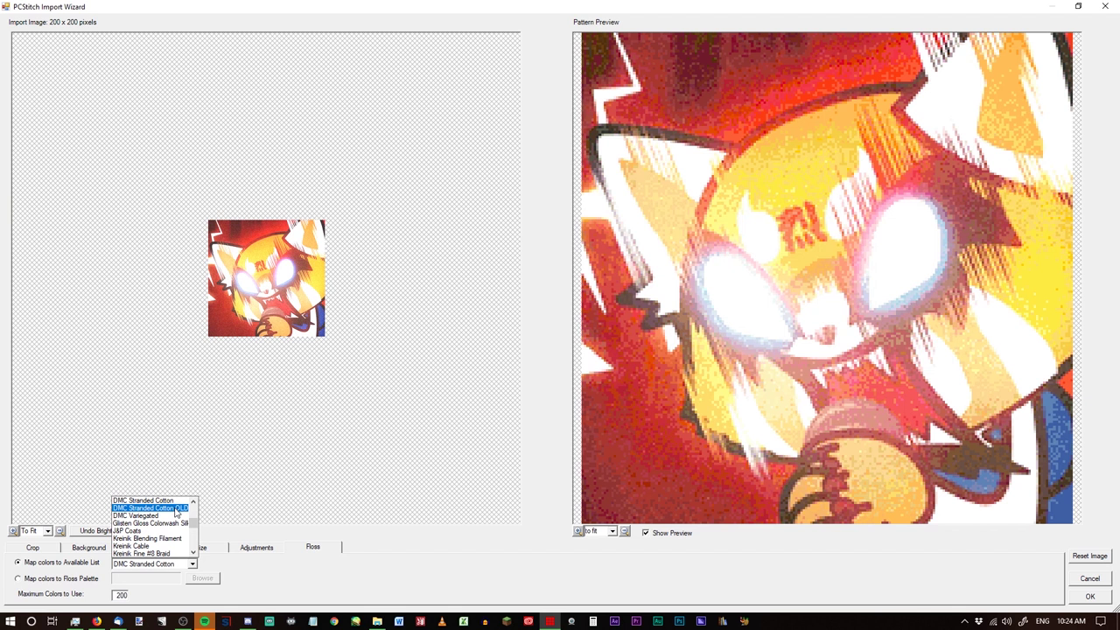
{"action": "left_click_drag", "start_coordinate": [193, 525], "coordinate": [193, 514]}
{"action": "scroll", "coordinate": [167, 525], "scroll_direction": "down", "scroll_amount": 3}
{"action": "scroll", "coordinate": [167, 525], "scroll_direction": "up", "scroll_amount": 1}
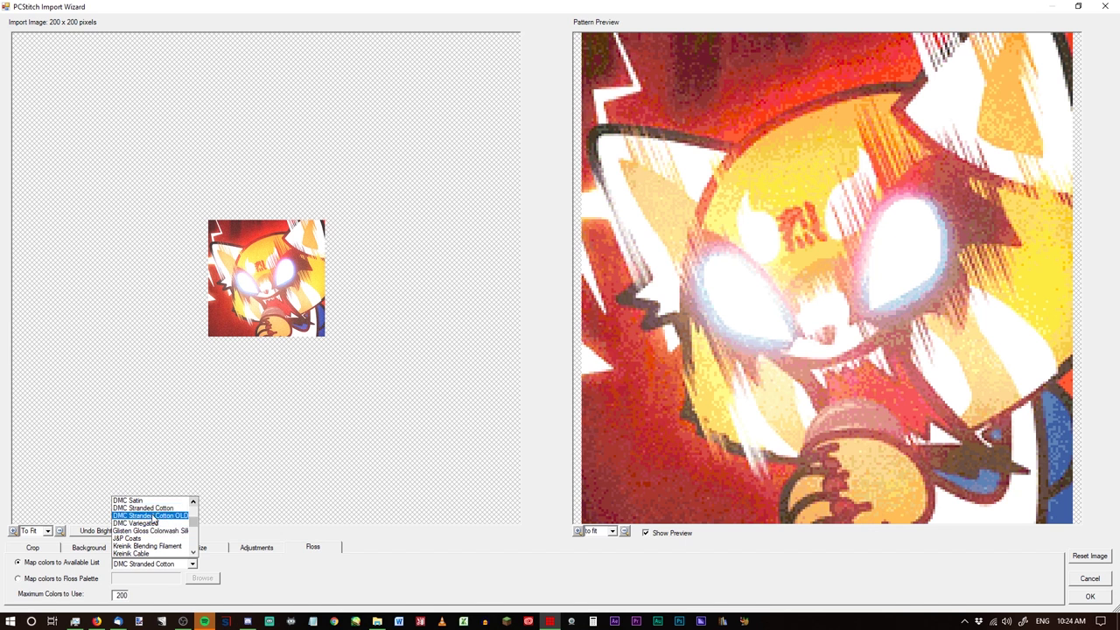
{"action": "scroll", "coordinate": [167, 524], "scroll_direction": "down", "scroll_amount": 4}
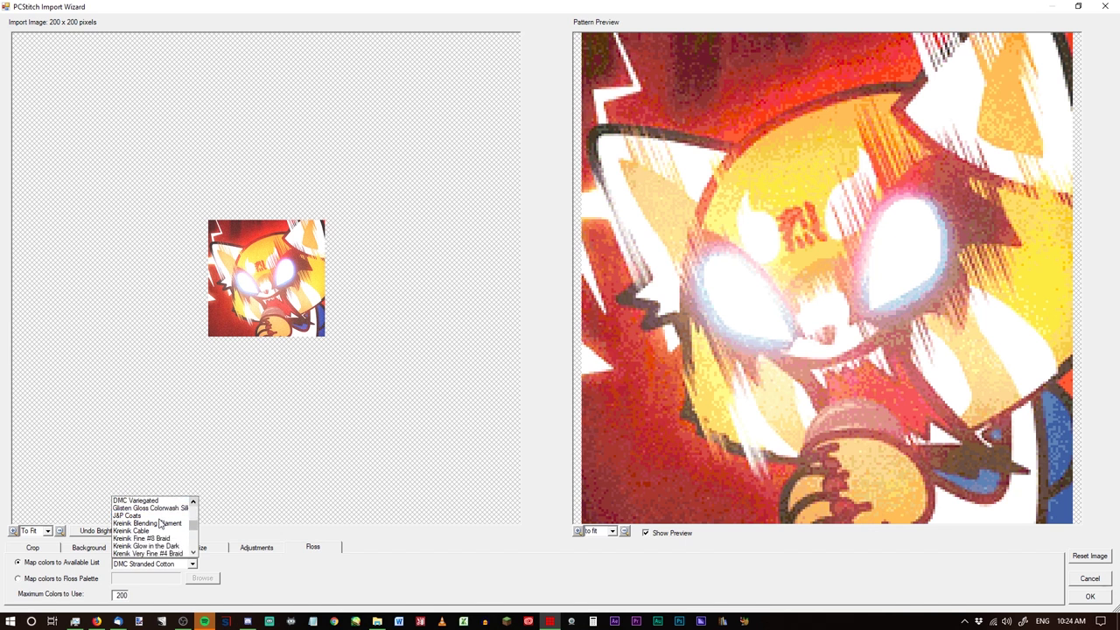
{"action": "scroll", "coordinate": [172, 524], "scroll_direction": "down", "scroll_amount": 1}
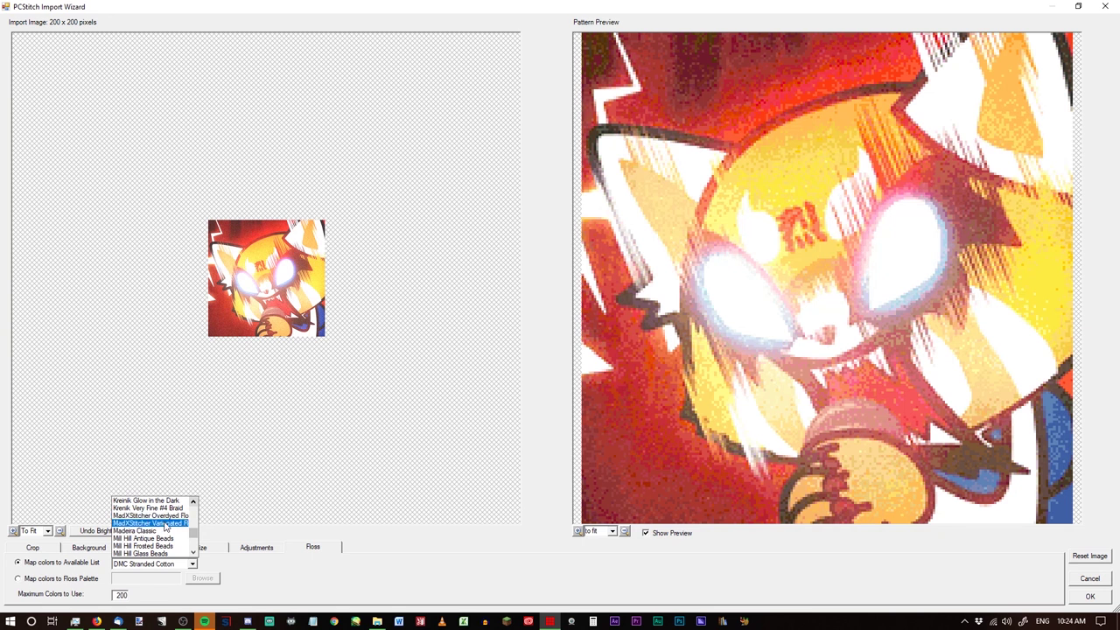
{"action": "scroll", "coordinate": [170, 525], "scroll_direction": "down", "scroll_amount": 6}
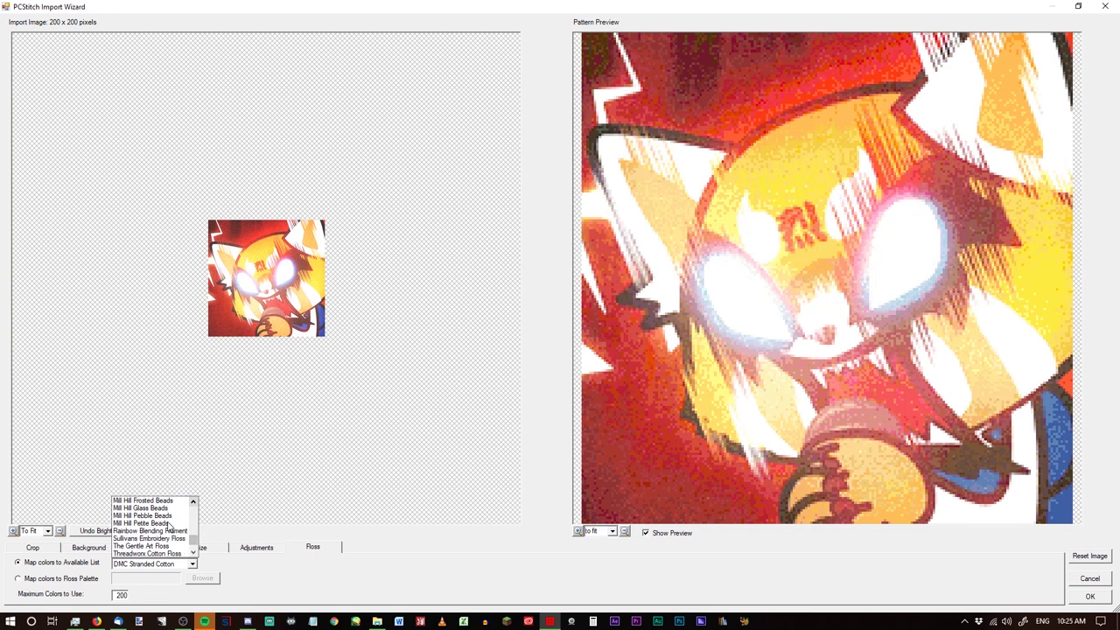
{"action": "scroll", "coordinate": [169, 527], "scroll_direction": "down", "scroll_amount": 2}
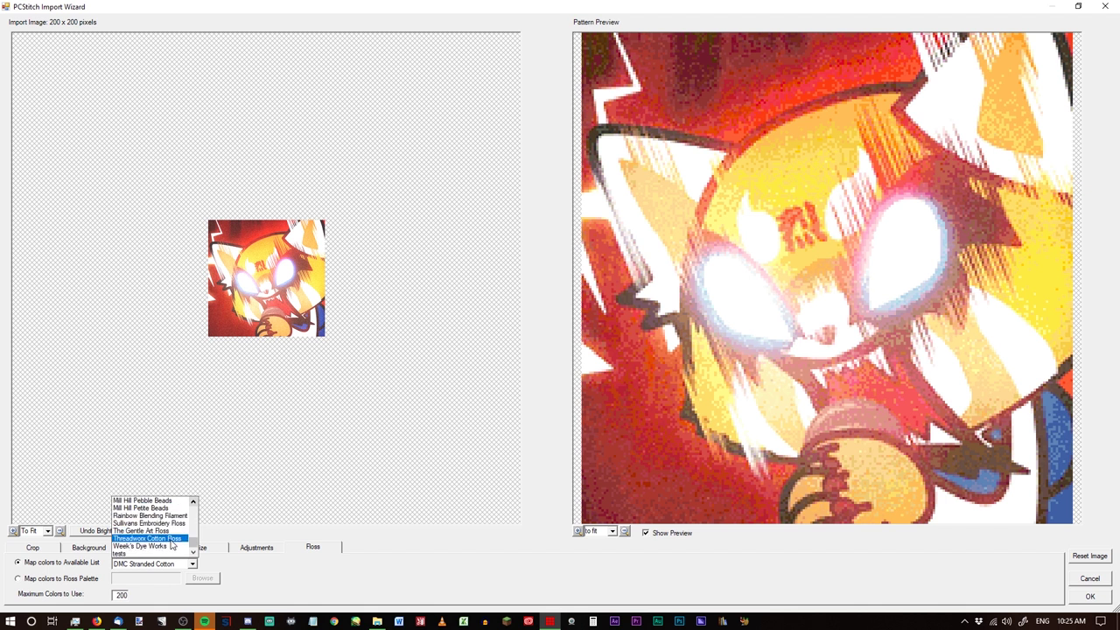
{"action": "left_click", "coordinate": [271, 597]}
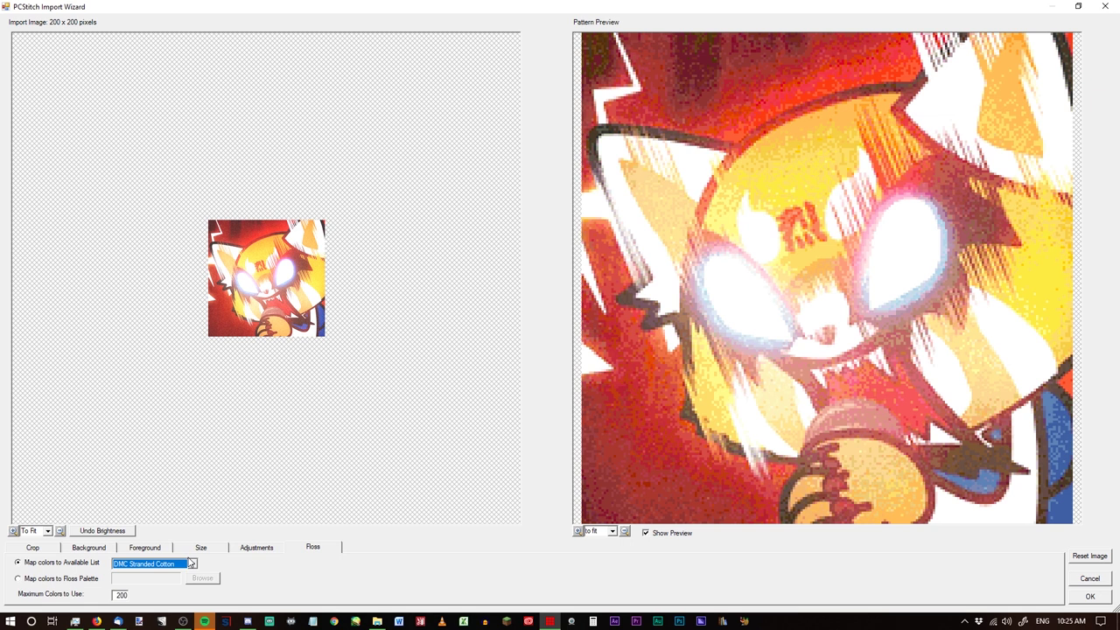
Step: Try mapping colors to a floss palette file and return to mapping them to the available DMC Stranded Cotton list
{"action": "left_click", "coordinate": [18, 579]}
{"action": "left_click", "coordinate": [214, 580]}
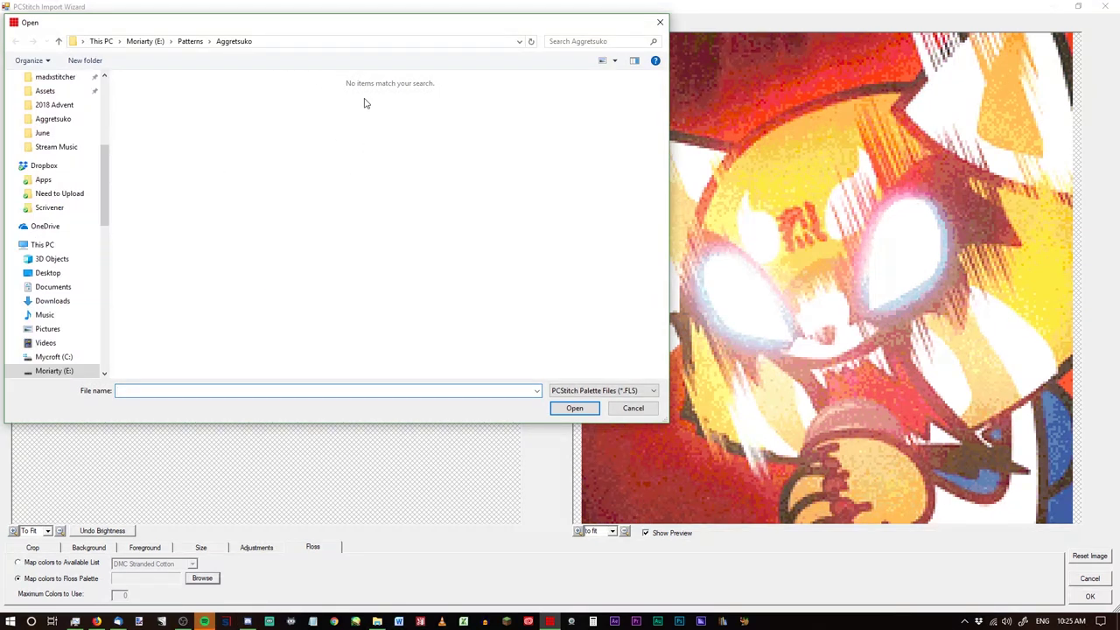
{"action": "left_click", "coordinate": [633, 408]}
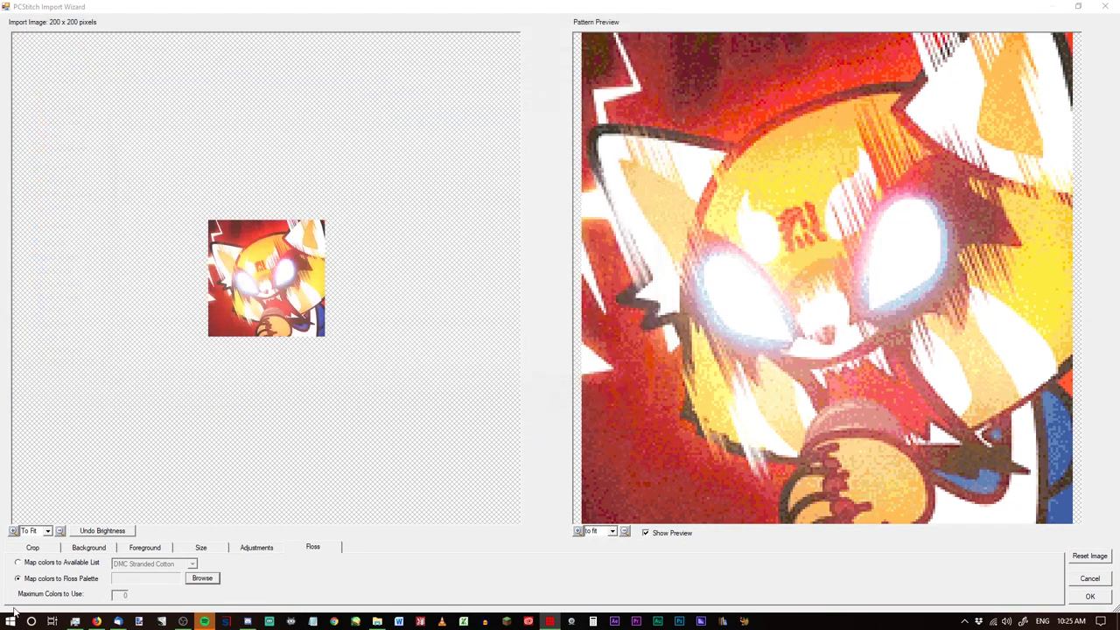
{"action": "left_click", "coordinate": [30, 563]}
Step: Try a maximum of 500 colors for comparison and set the maximum back to 200
{"action": "double_click", "coordinate": [117, 595]}
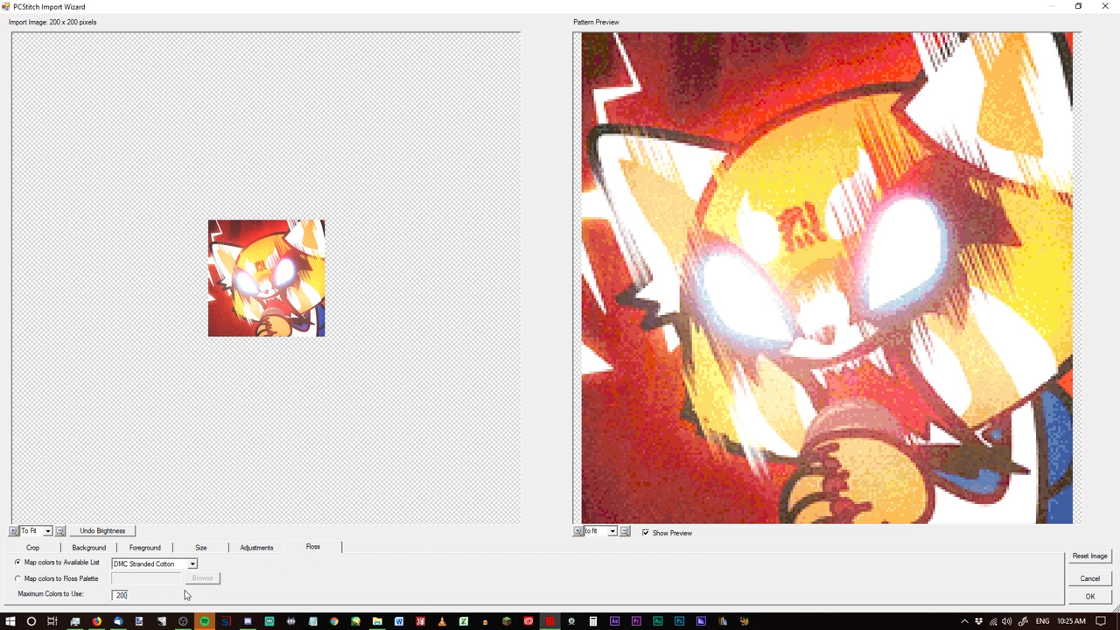
{"action": "double_click", "coordinate": [121, 595]}
{"action": "type", "text": "500"}
{"action": "key", "text": "Tab"}
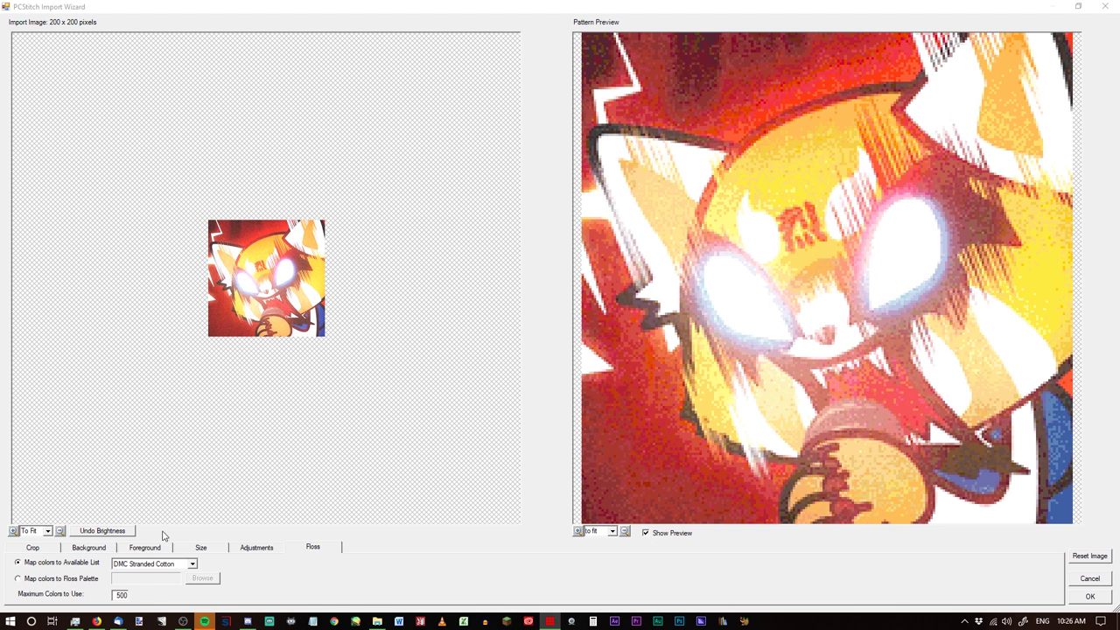
{"action": "double_click", "coordinate": [116, 595]}
{"action": "type", "text": "2"}
{"action": "key", "text": "Return"}
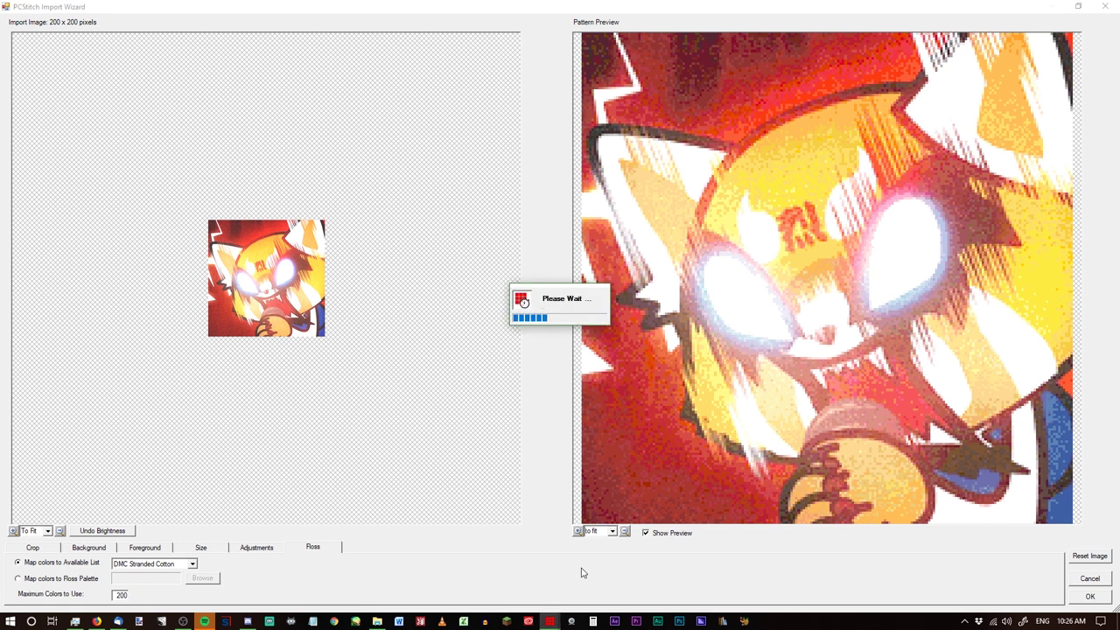
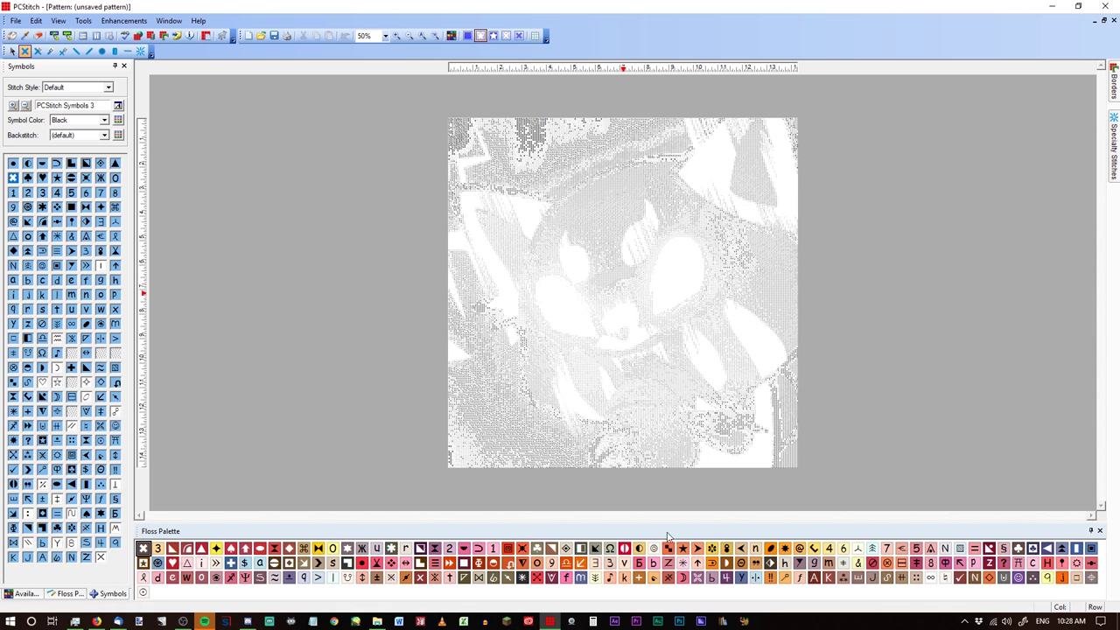
Step: Enlarge the floss palette and assign the solid dot symbol to its first floss and the half-filled circle to DMC-19 autumn gold
{"action": "left_click_drag", "start_coordinate": [663, 528], "coordinate": [663, 499]}
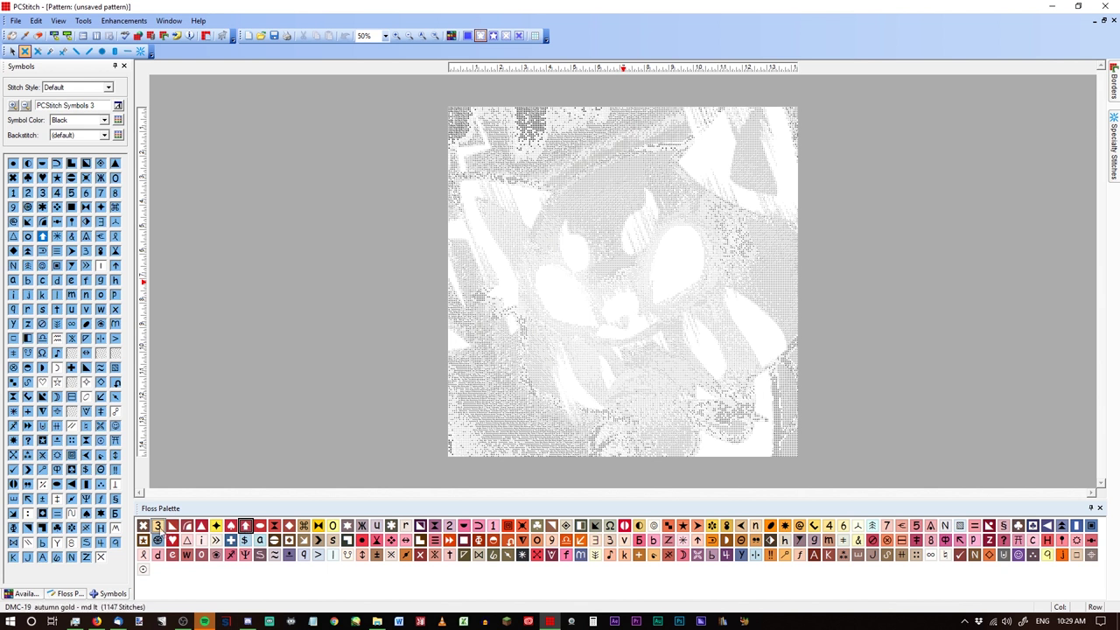
{"action": "left_click", "coordinate": [245, 525]}
{"action": "left_click", "coordinate": [144, 525]}
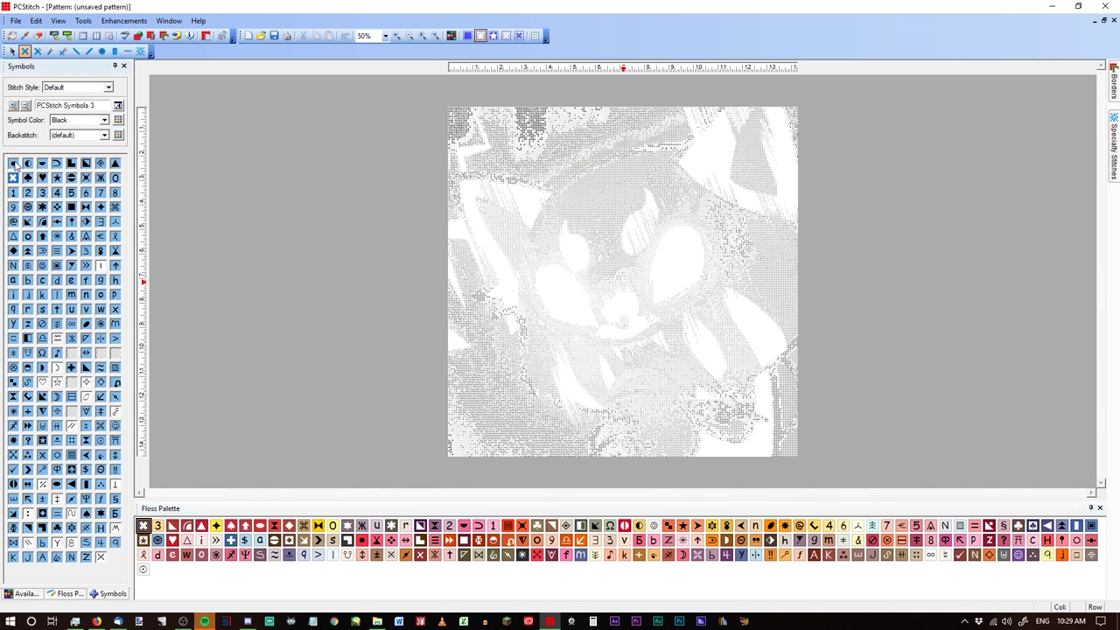
{"action": "left_click", "coordinate": [158, 526]}
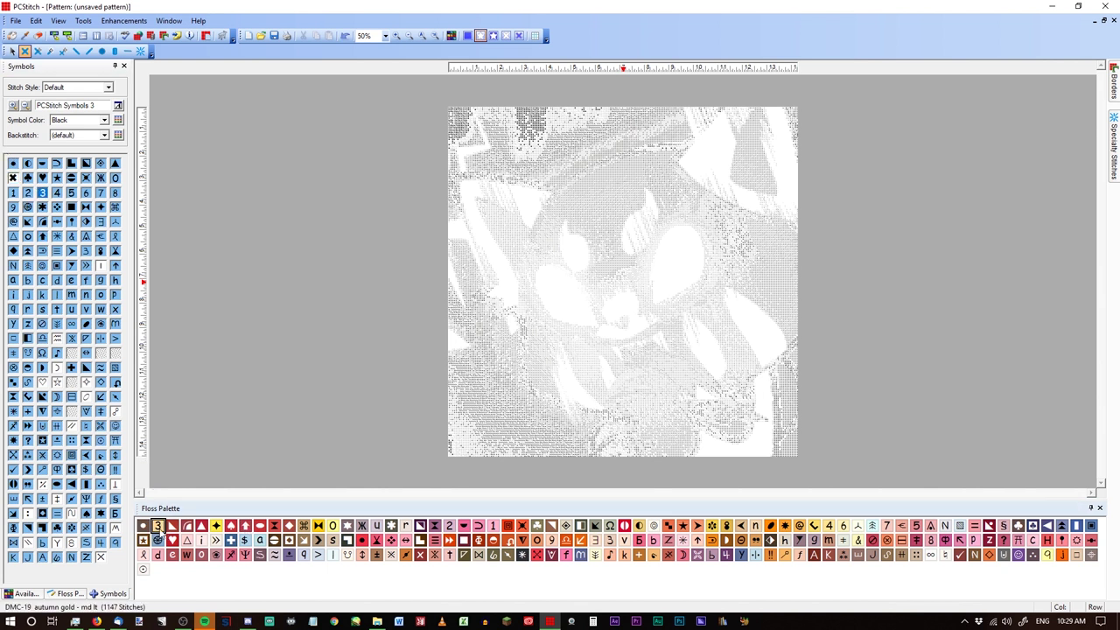
{"action": "left_click", "coordinate": [27, 163]}
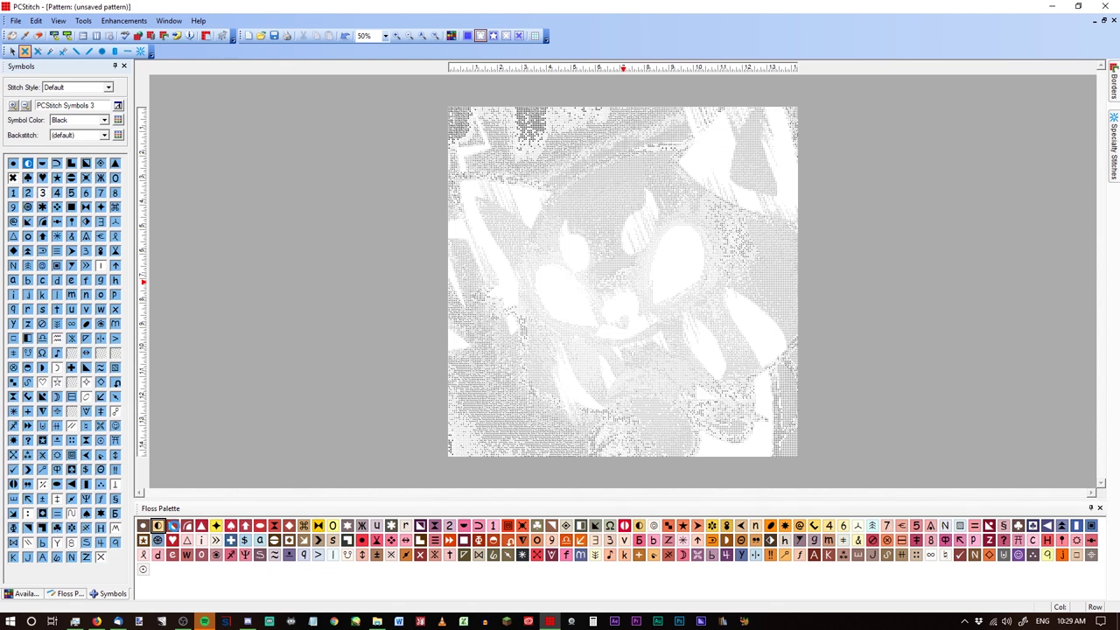
Step: Assign the lower half-circle symbol to DMC-22 alizarin, the third floss in the palette
{"action": "left_click", "coordinate": [172, 526]}
{"action": "left_click", "coordinate": [80, 177]}
{"action": "left_click", "coordinate": [41, 164]}
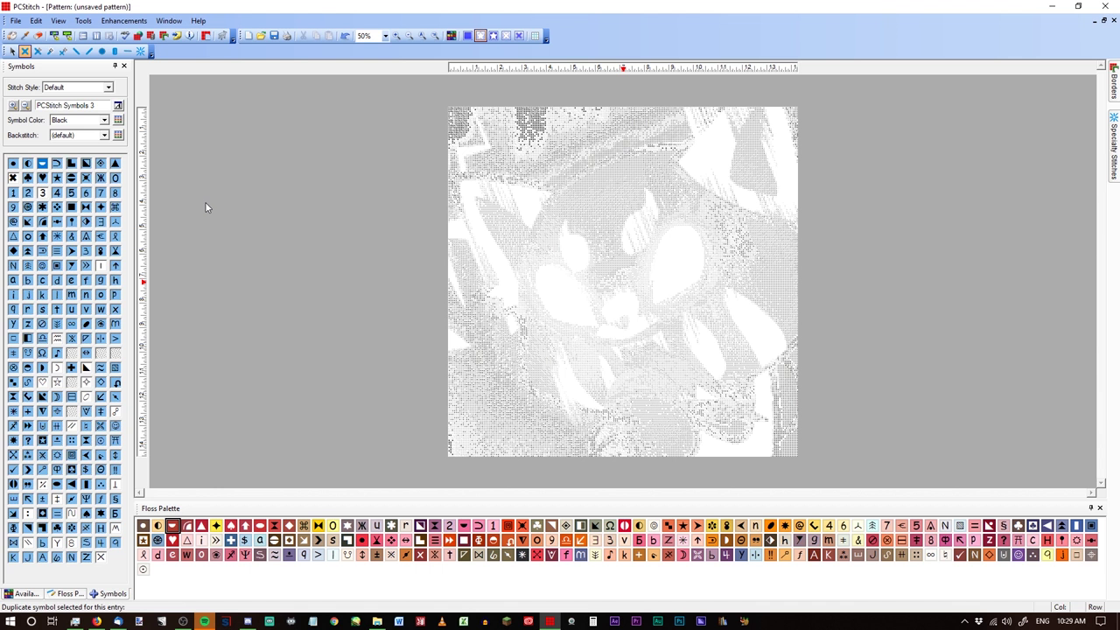
Step: Try the vertical bar and the lowercase l on DMC-22 alizarin to compare these look-alike symbols
{"action": "left_click", "coordinate": [101, 266]}
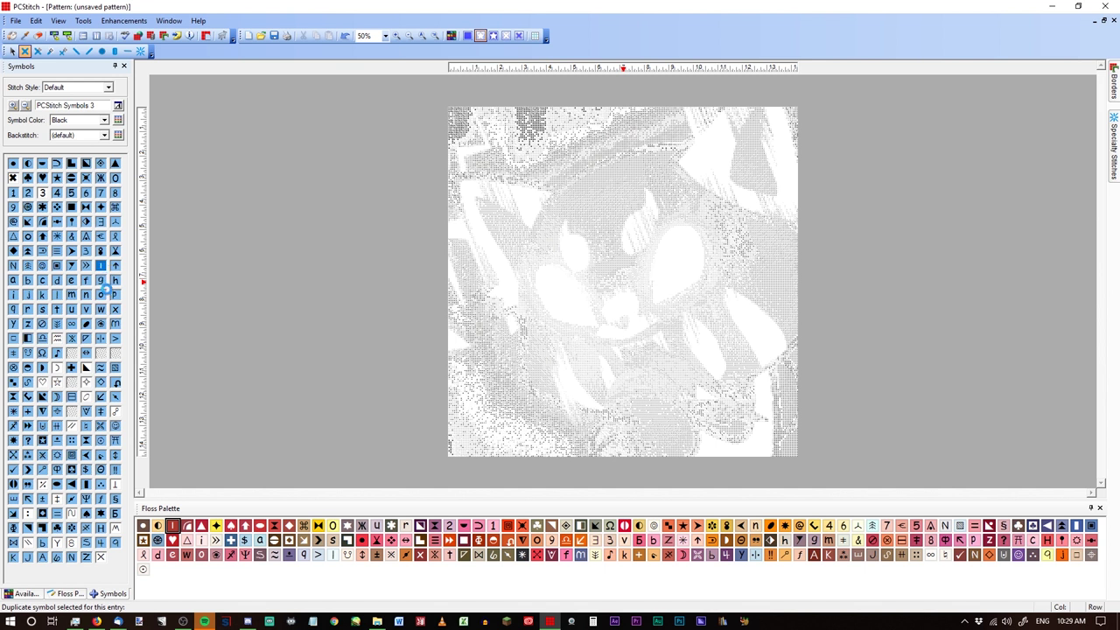
{"action": "left_click", "coordinate": [55, 296]}
{"action": "left_click", "coordinate": [56, 298]}
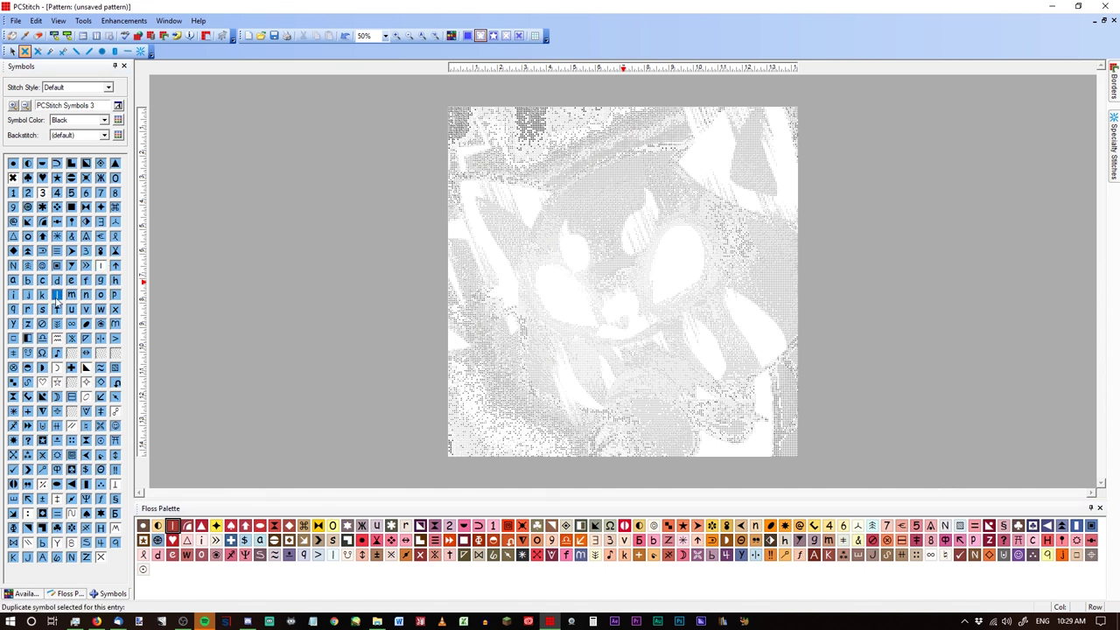
{"action": "left_click", "coordinate": [102, 266]}
Step: Try the similar hourglass, asterisk and bar symbols on DMC-22 alizarin and return it to the lower half-circle
{"action": "left_click", "coordinate": [15, 398]}
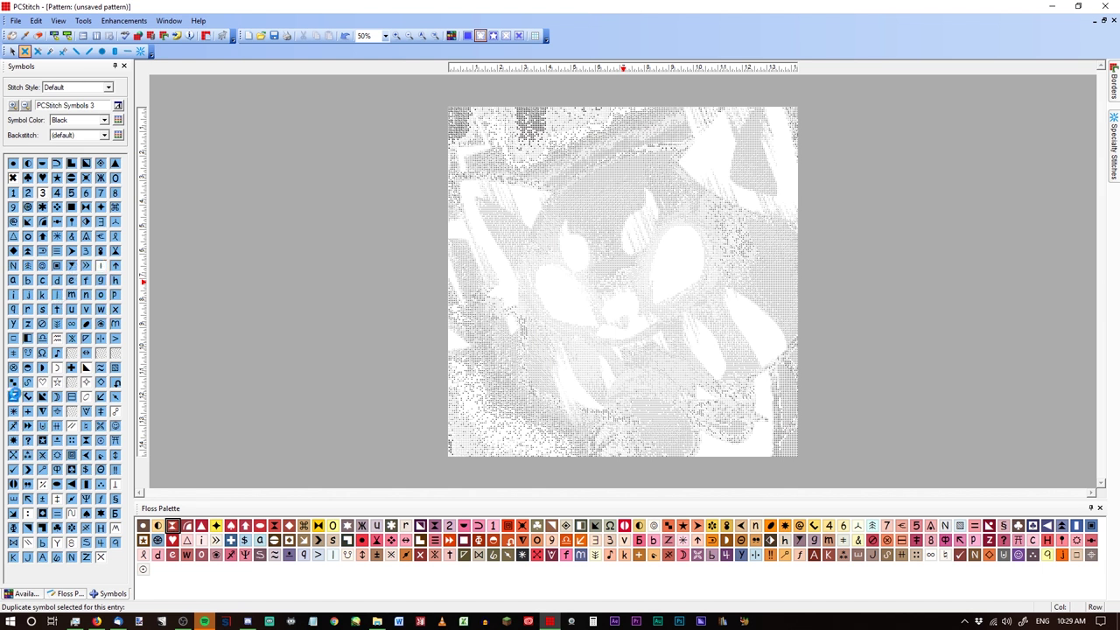
{"action": "left_click", "coordinate": [87, 441]}
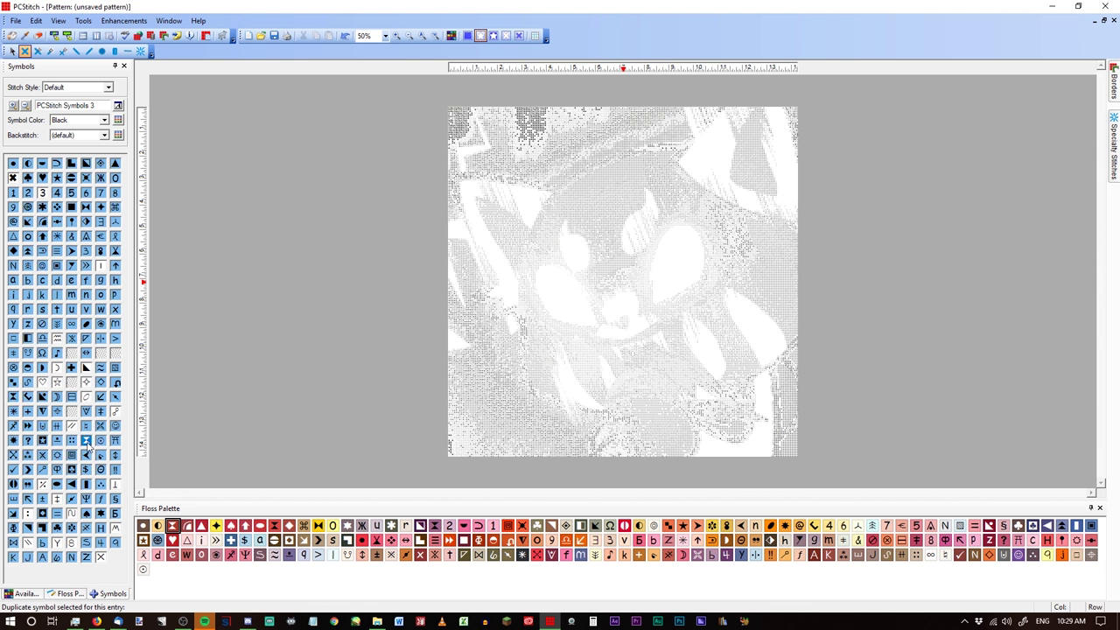
{"action": "left_click", "coordinate": [87, 398]}
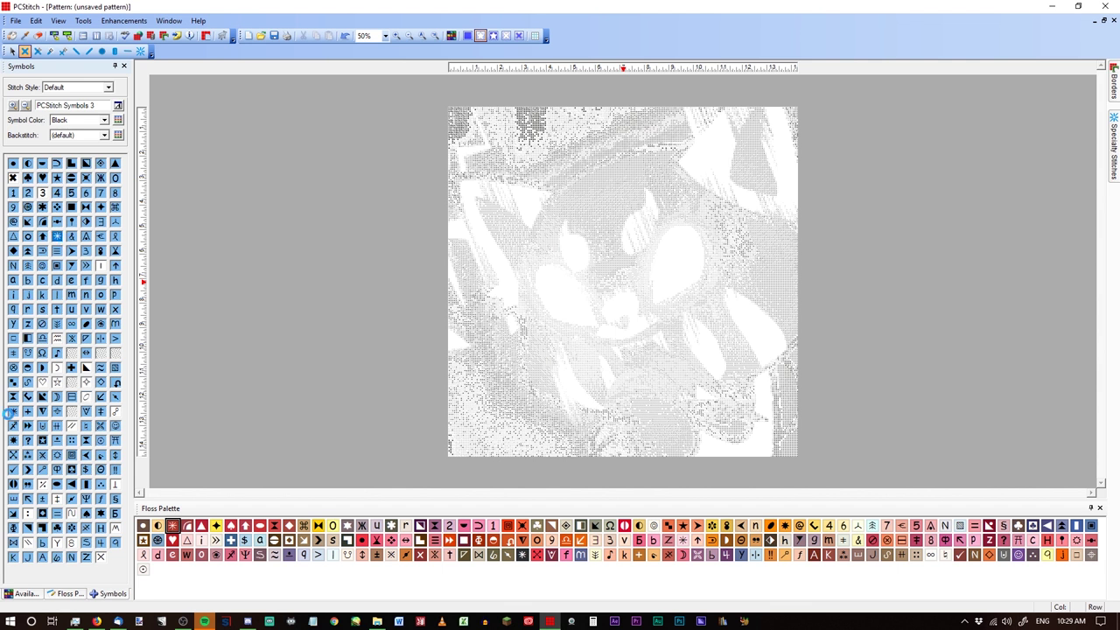
{"action": "left_click", "coordinate": [13, 411]}
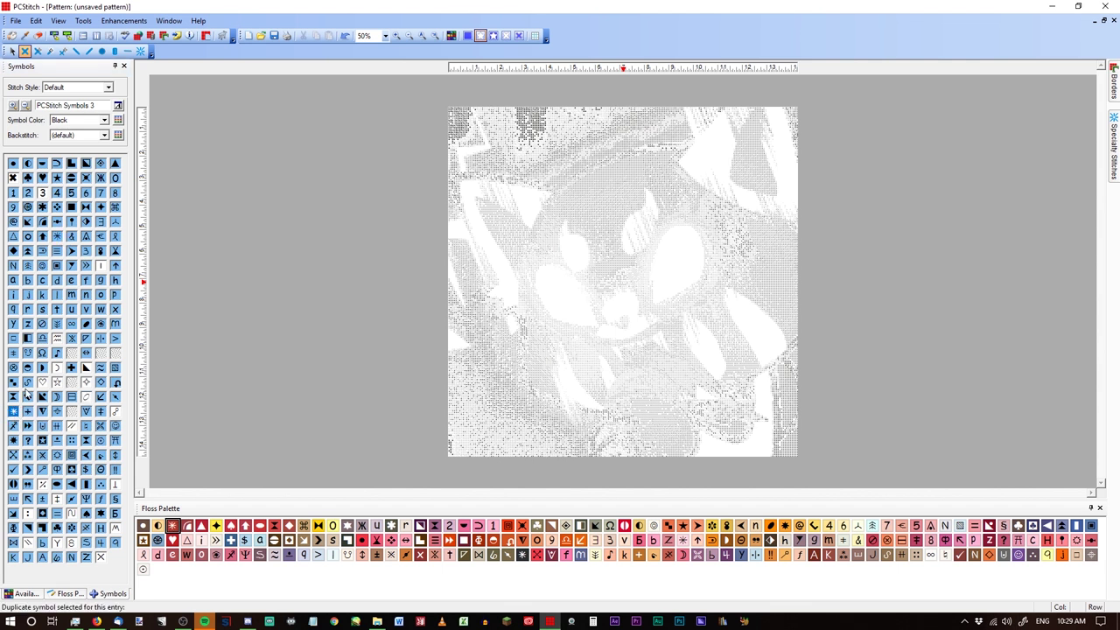
{"action": "left_click", "coordinate": [60, 241]}
{"action": "left_click", "coordinate": [100, 265]}
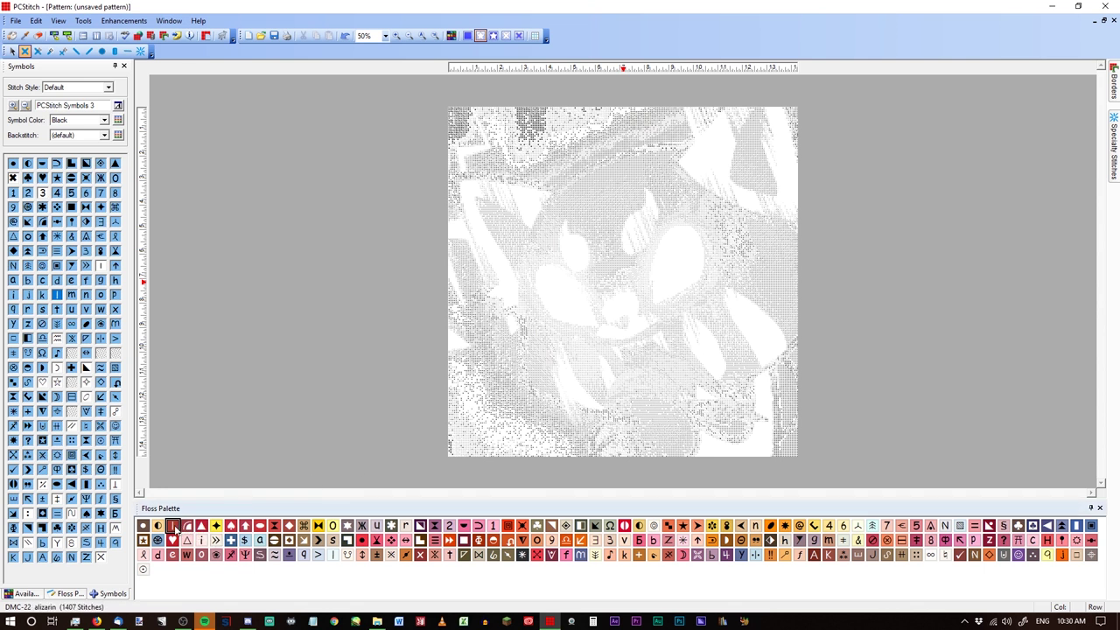
{"action": "left_click", "coordinate": [41, 164]}
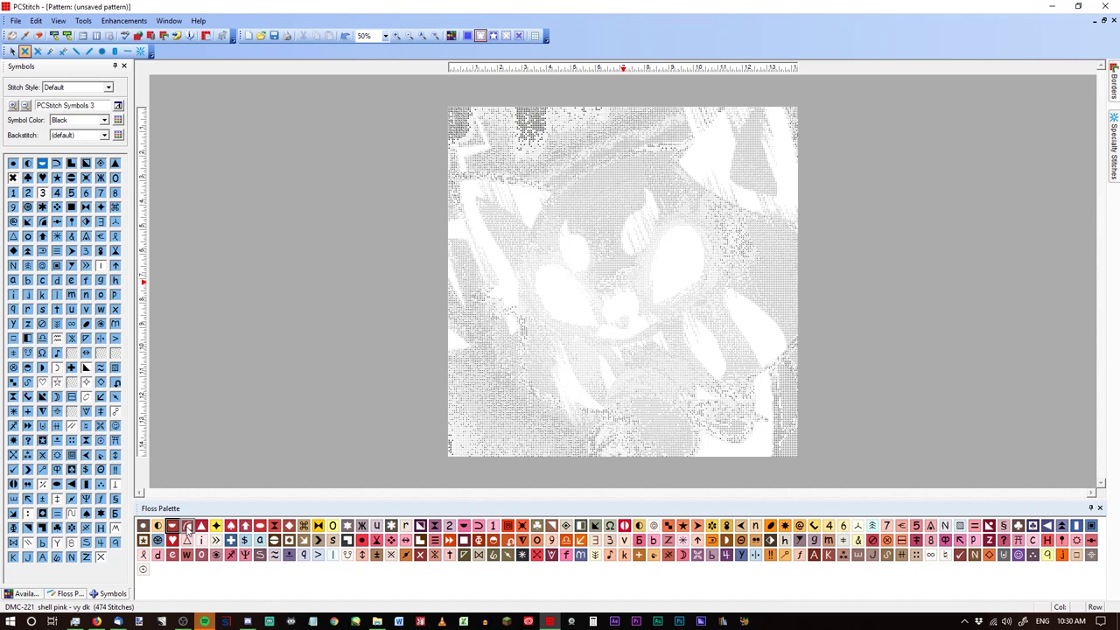
Step: Assign the hook, L-shaped block, split square and patterned diamond symbols in order to DMC-221 shell pink - vy dk and the three flosses following it
{"action": "left_click", "coordinate": [187, 527]}
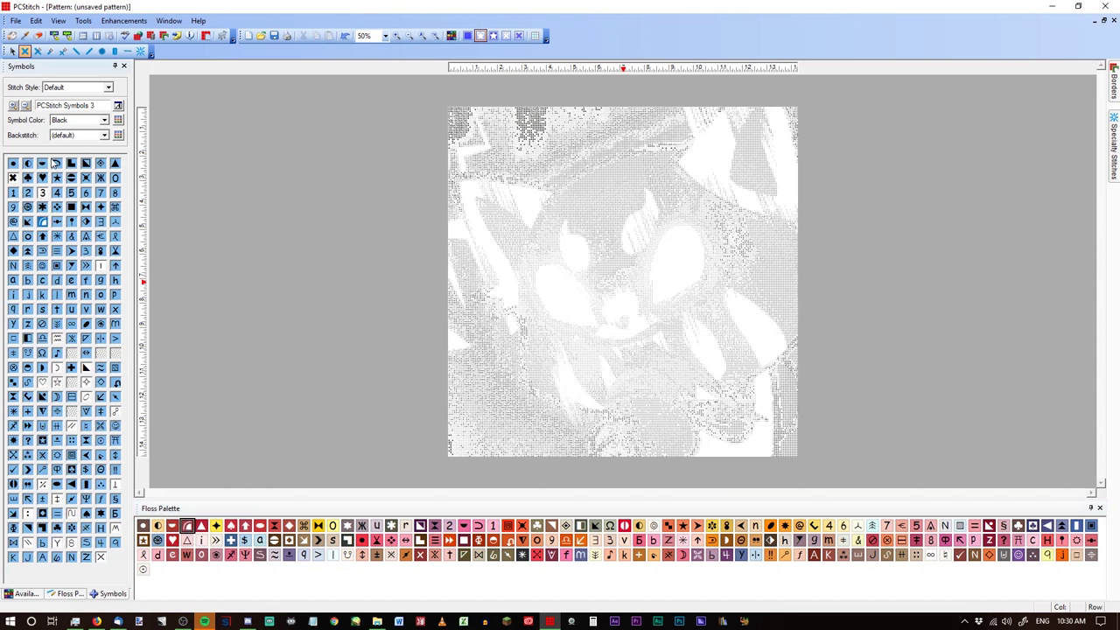
{"action": "left_click", "coordinate": [201, 526]}
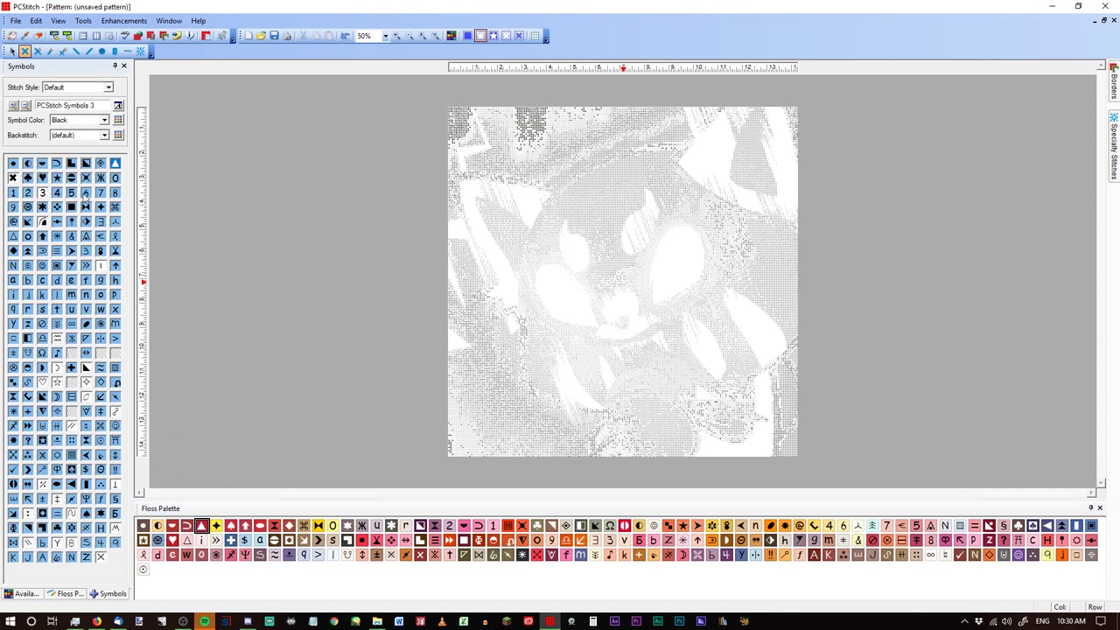
{"action": "left_click", "coordinate": [217, 527]}
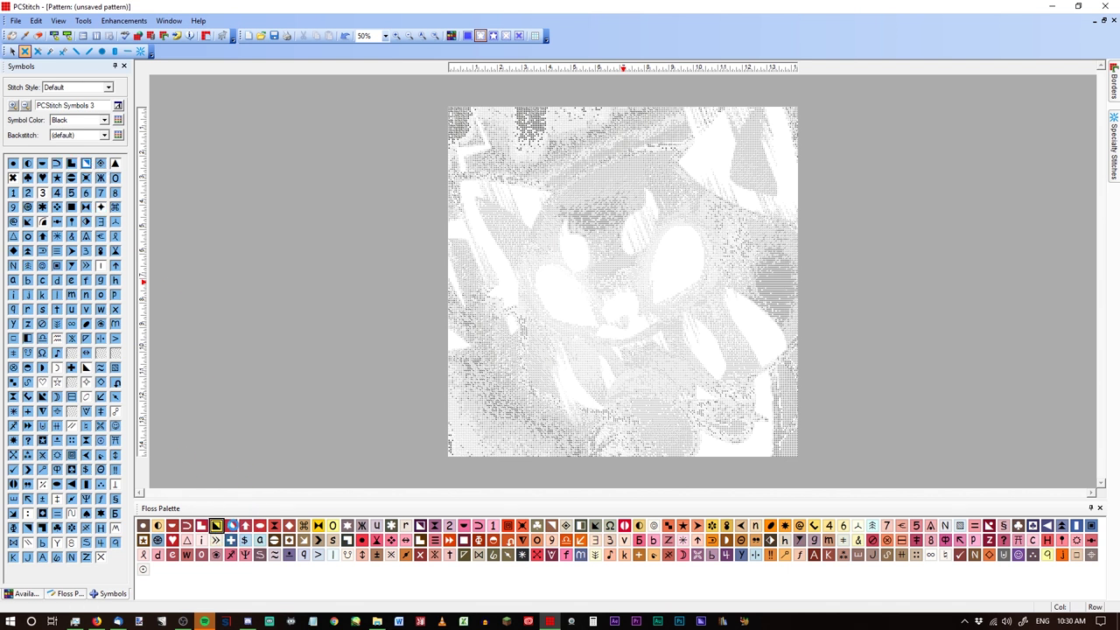
{"action": "left_click", "coordinate": [232, 528]}
{"action": "left_click", "coordinate": [232, 527]}
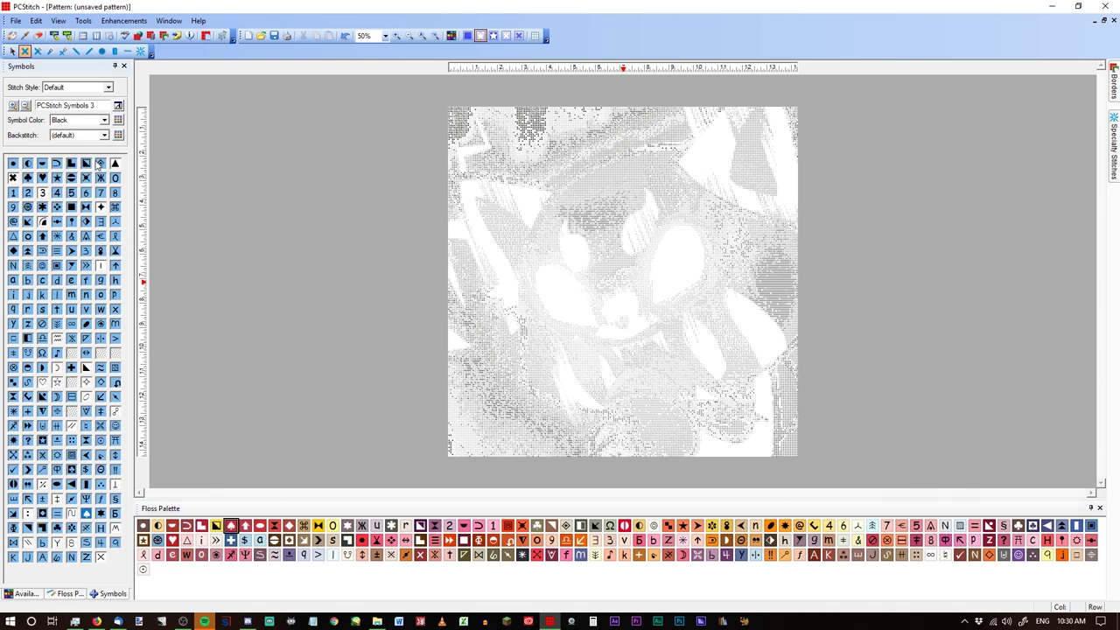
Step: Assign the solid triangle to the eighth floss, the bold X to DMC-349 coral - dk and the club to the tenth floss
{"action": "left_click", "coordinate": [246, 527]}
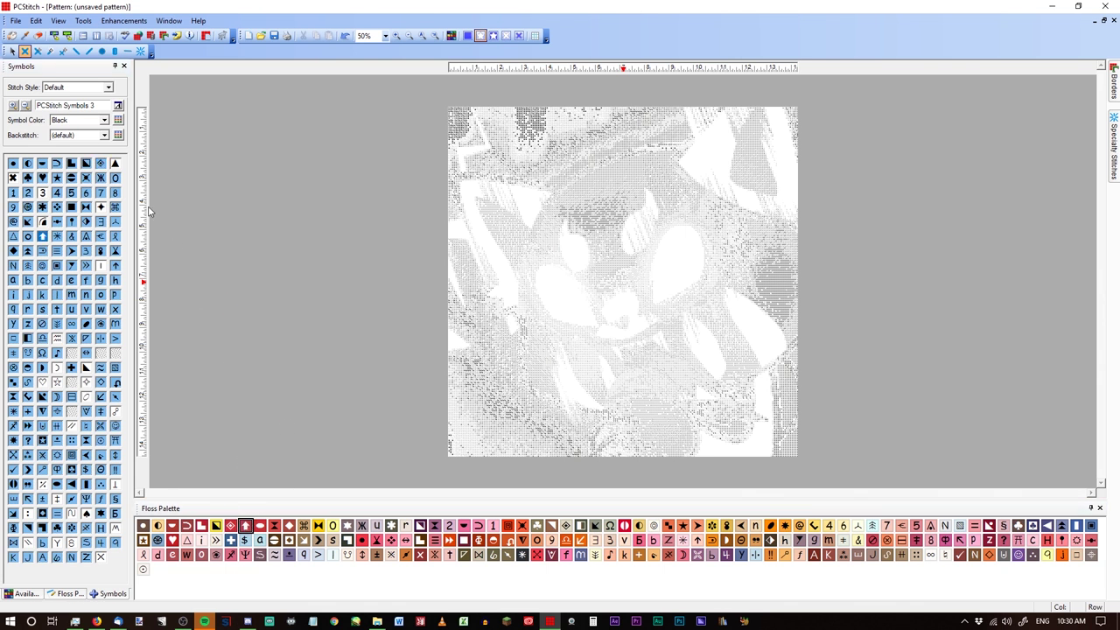
{"action": "left_click", "coordinate": [115, 164]}
{"action": "left_click", "coordinate": [262, 527]}
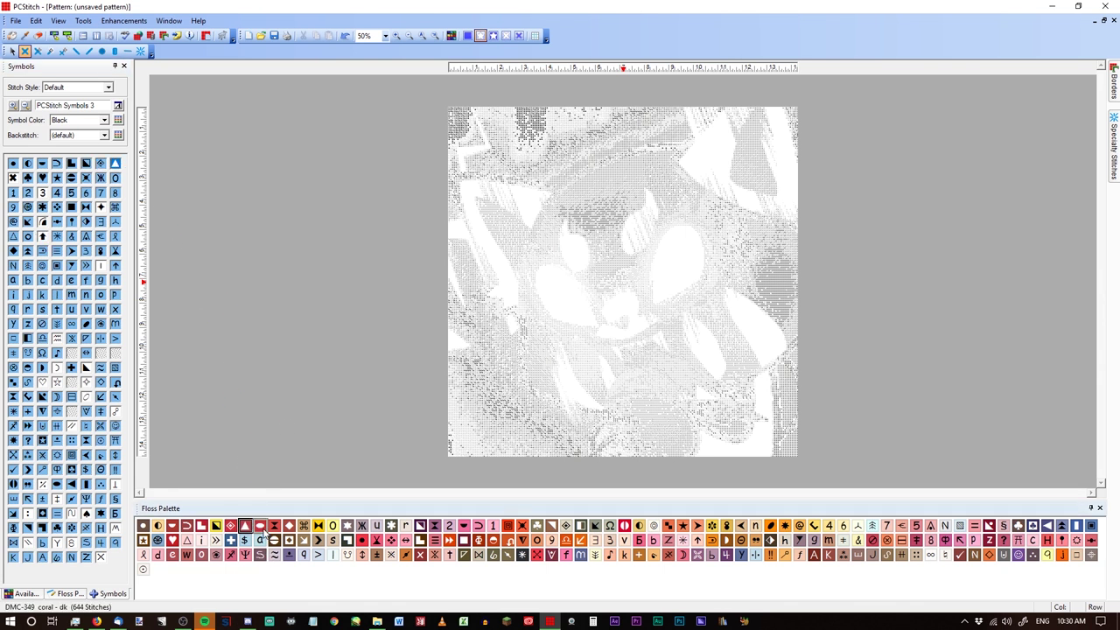
{"action": "left_click", "coordinate": [262, 530]}
{"action": "left_click", "coordinate": [13, 179]}
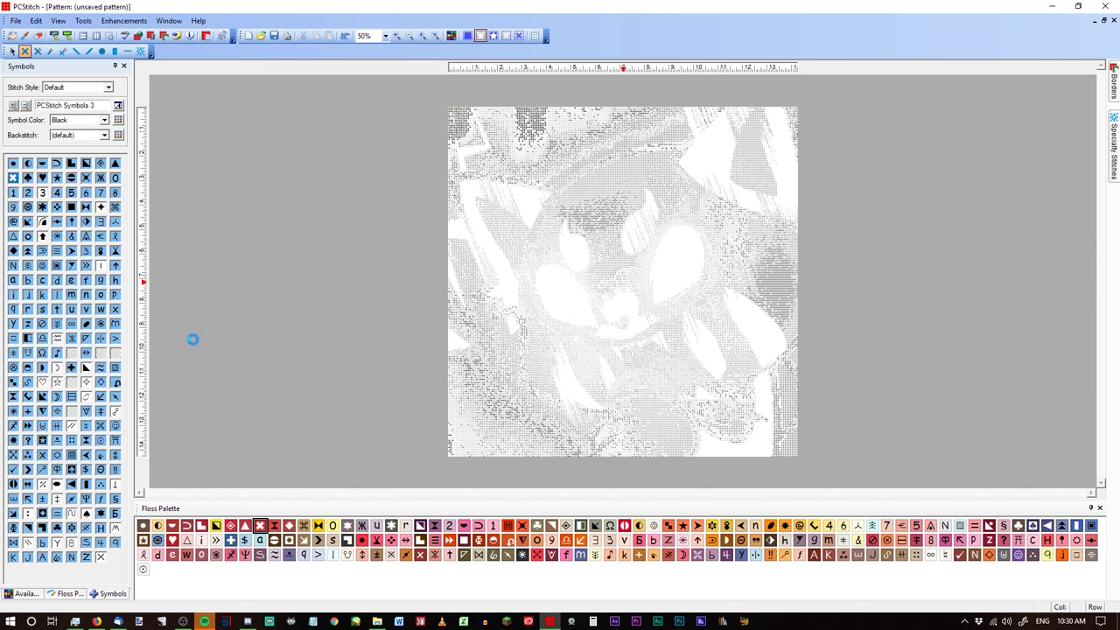
{"action": "left_click", "coordinate": [275, 527]}
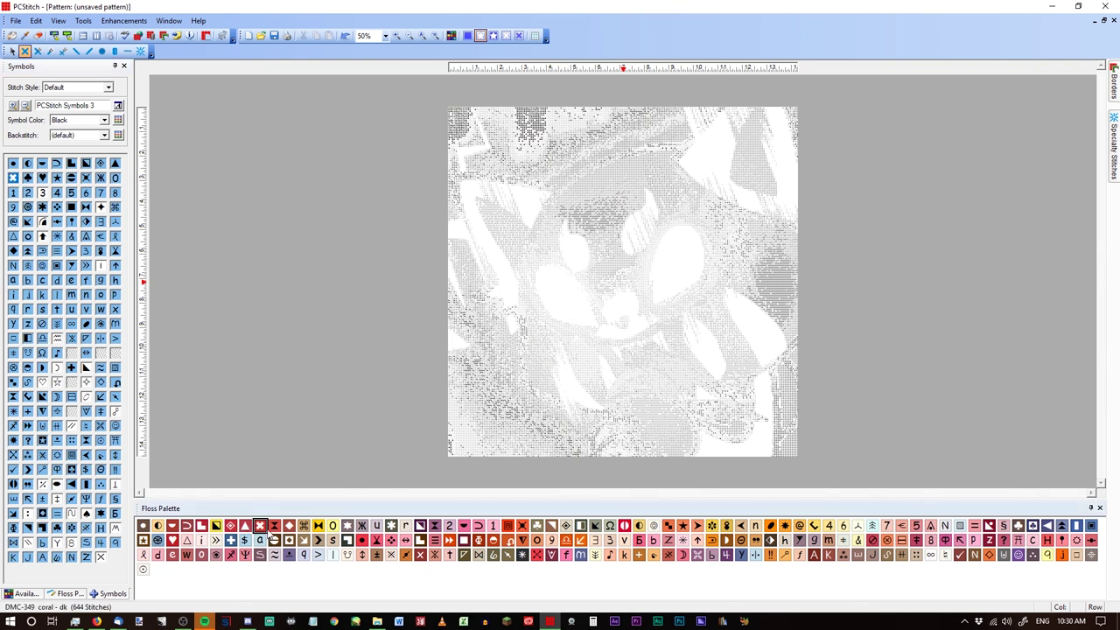
{"action": "left_click", "coordinate": [28, 177]}
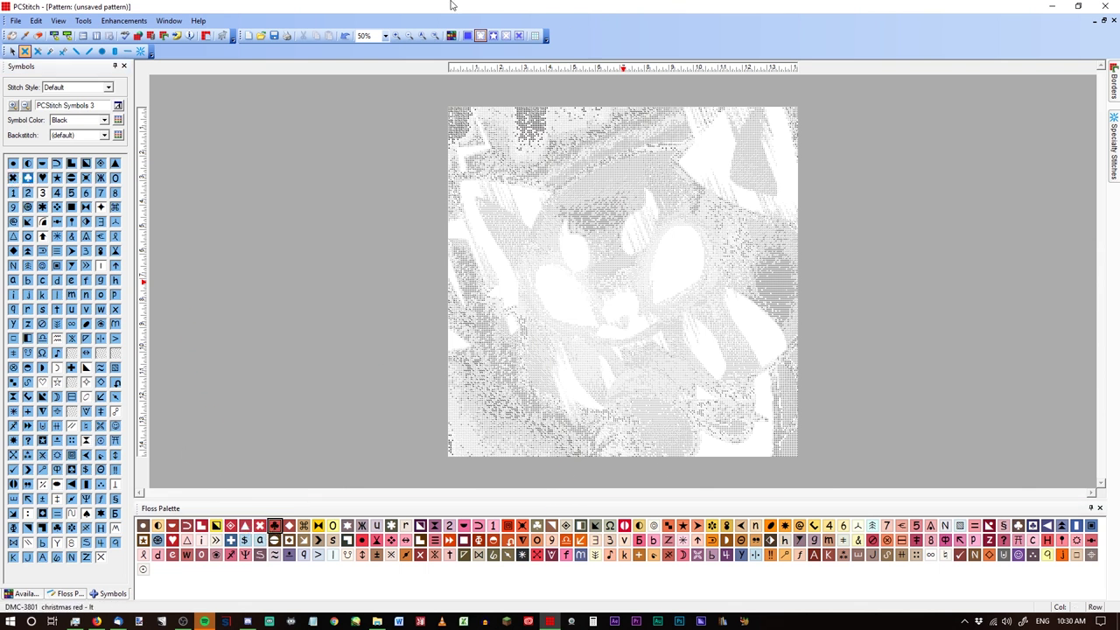
Step: Examine the pattern at 150% zoom, comparing the solid color view with the symbol view
{"action": "left_click", "coordinate": [397, 36]}
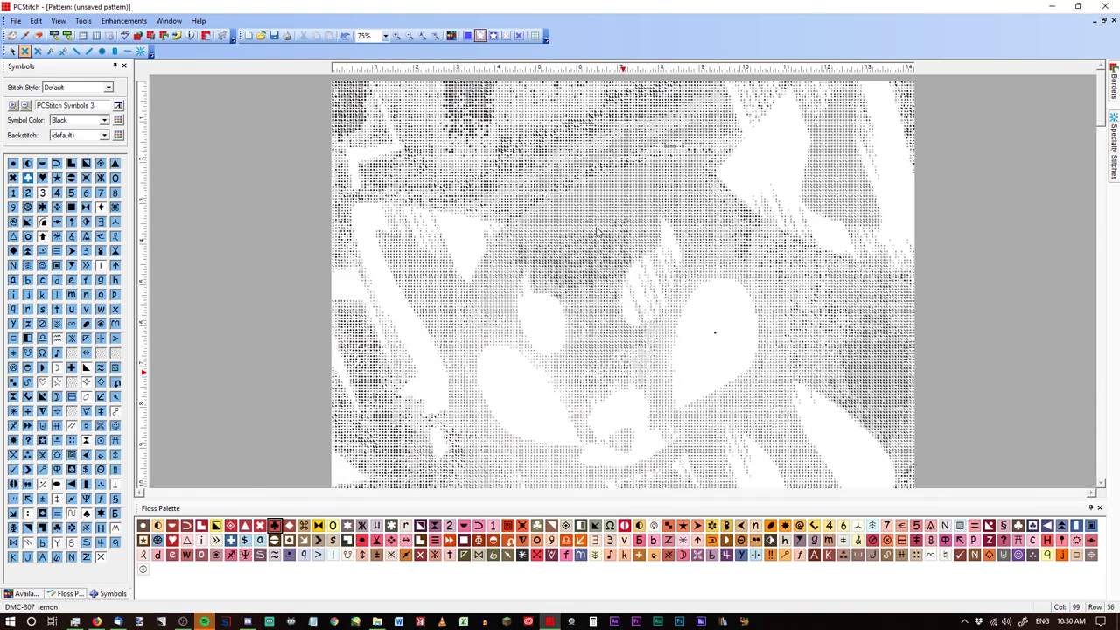
{"action": "left_click", "coordinate": [396, 37]}
{"action": "left_click", "coordinate": [396, 37]}
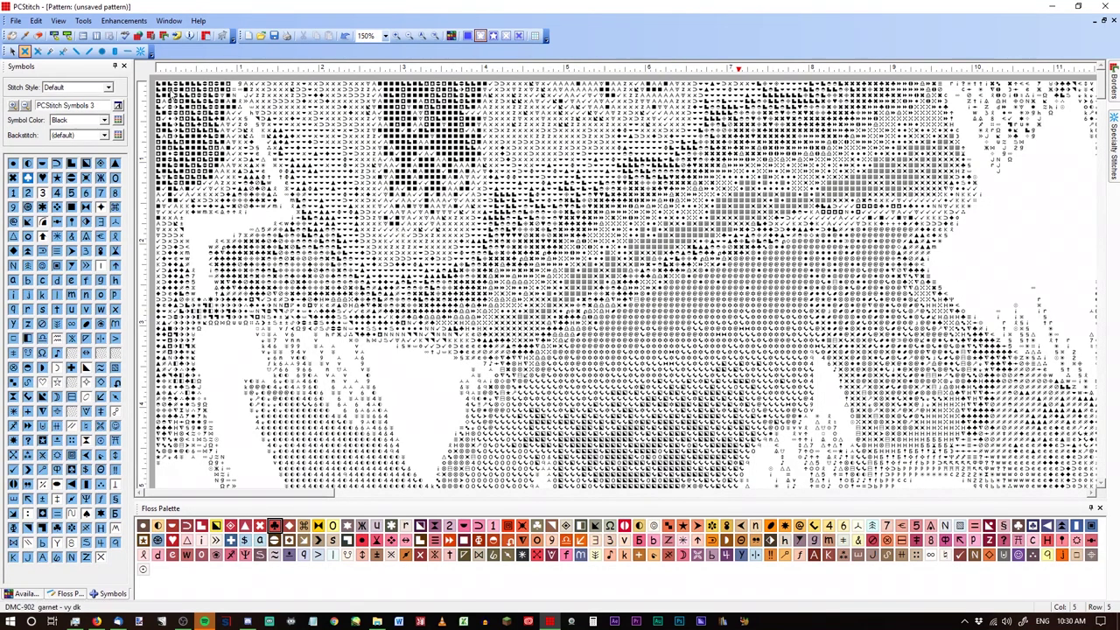
{"action": "left_click", "coordinate": [501, 38]}
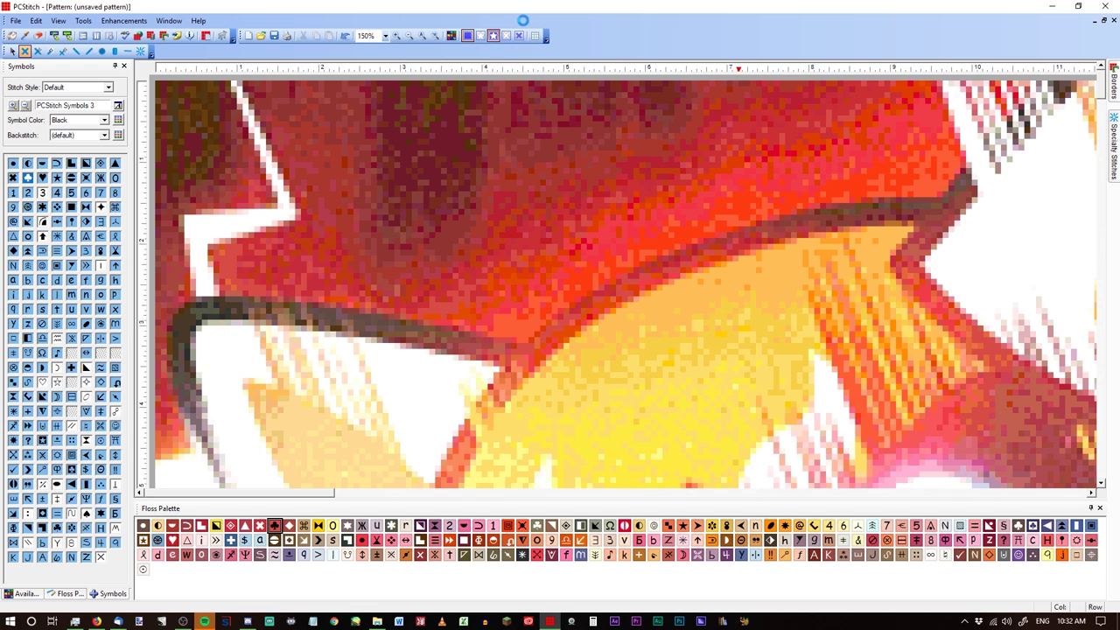
{"action": "left_click", "coordinate": [493, 36]}
{"action": "left_click", "coordinate": [481, 36]}
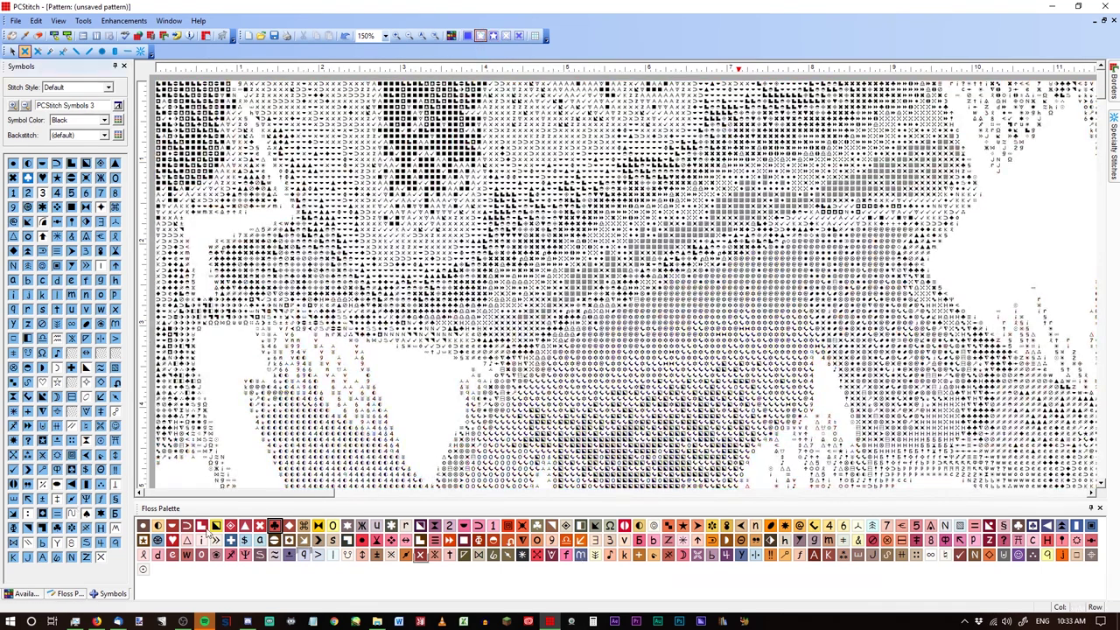
Step: Add DMC 5200 snow white from the DMC Stranded Cotton list to the floss palette
{"action": "left_click", "coordinate": [21, 593]}
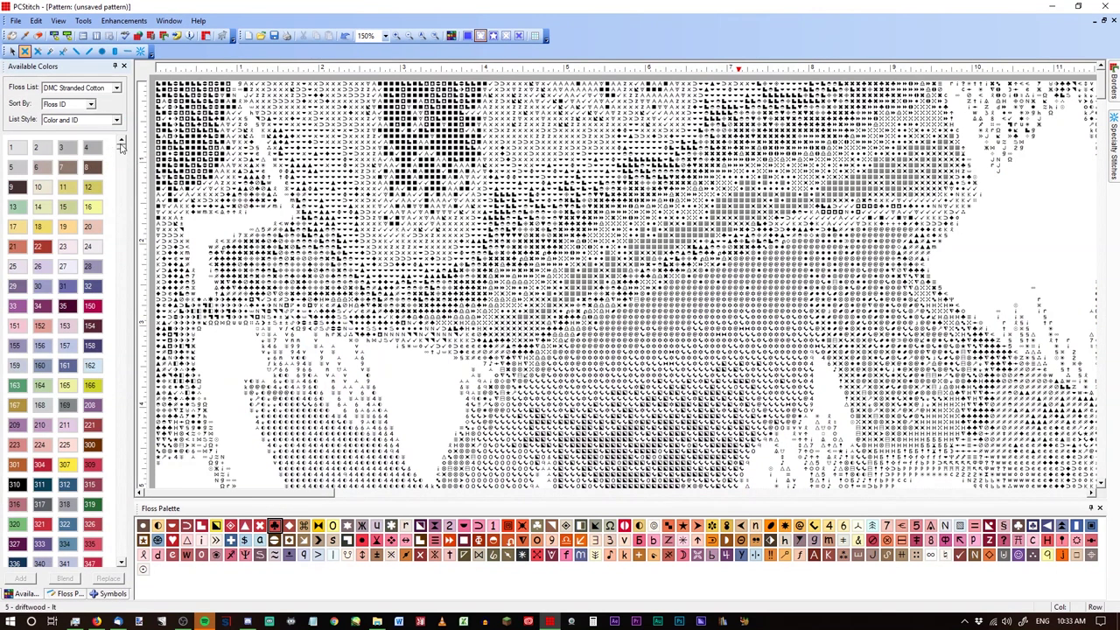
{"action": "left_click_drag", "start_coordinate": [123, 151], "coordinate": [127, 565]}
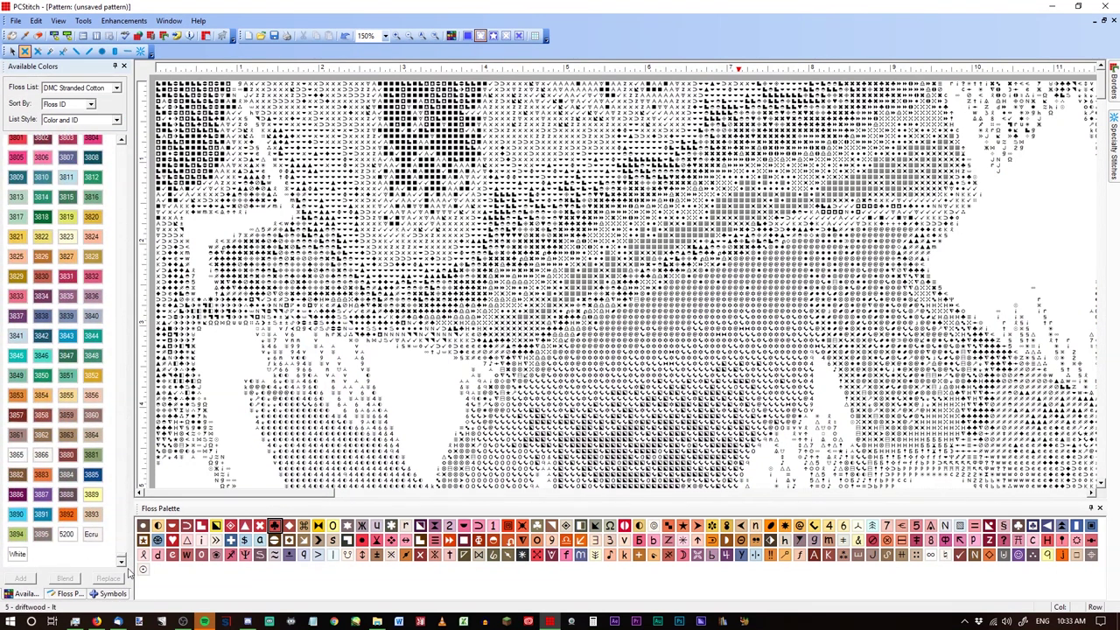
{"action": "double_click", "coordinate": [65, 534]}
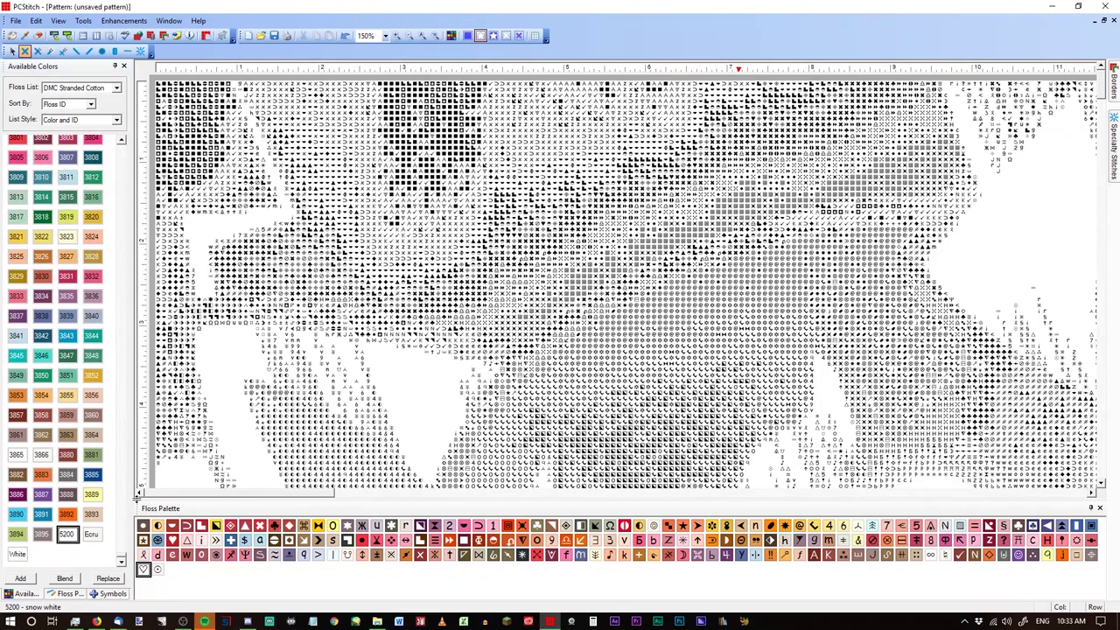
{"action": "left_click", "coordinate": [157, 569]}
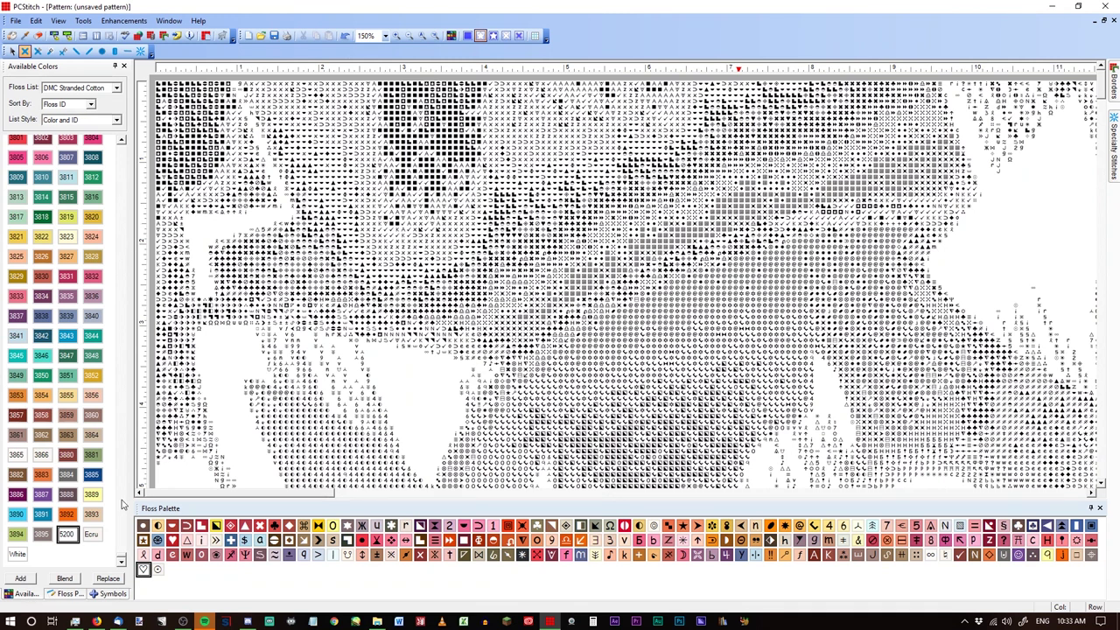
Step: Fill the empty areas of the left ear and the lightning bolt with DMC-5200 snow white
{"action": "left_click", "coordinate": [11, 35]}
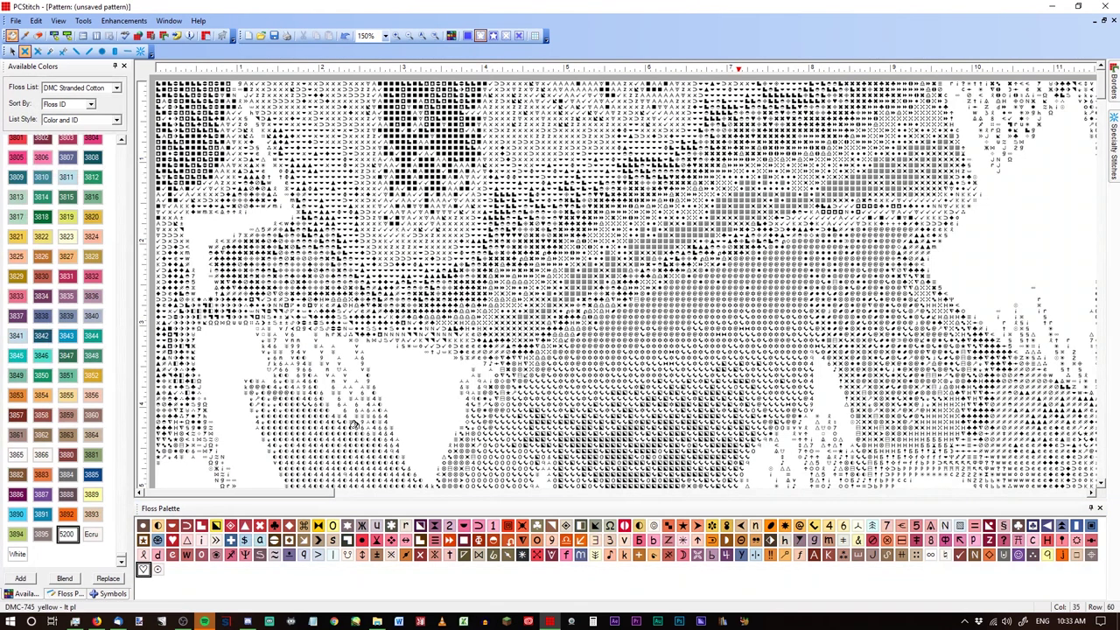
{"action": "left_click", "coordinate": [402, 381]}
{"action": "left_click", "coordinate": [227, 224]}
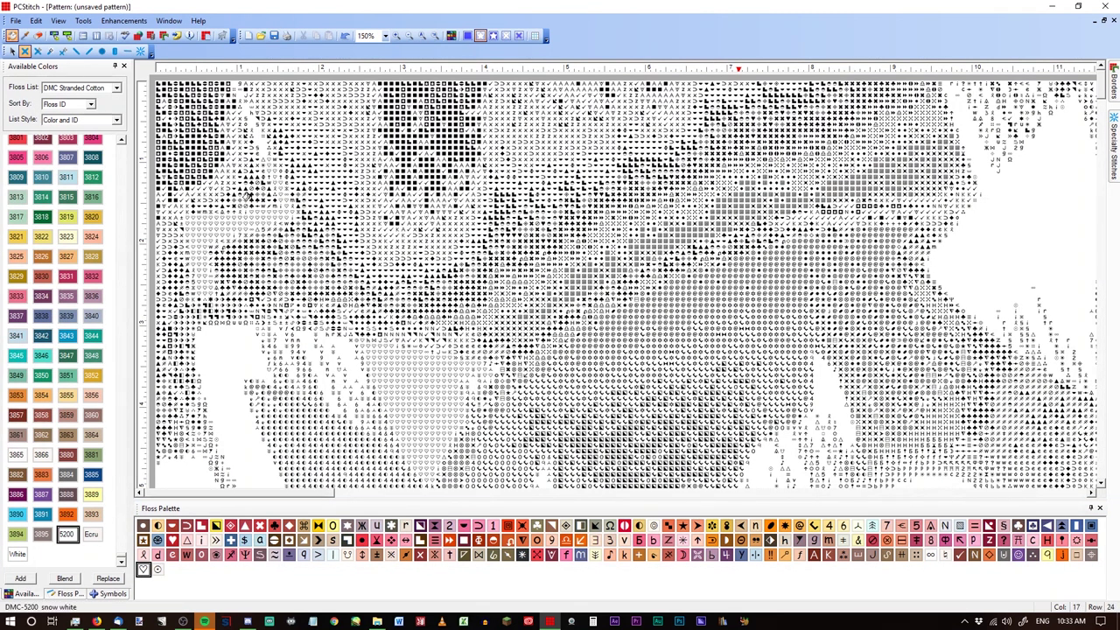
{"action": "left_click", "coordinate": [228, 375]}
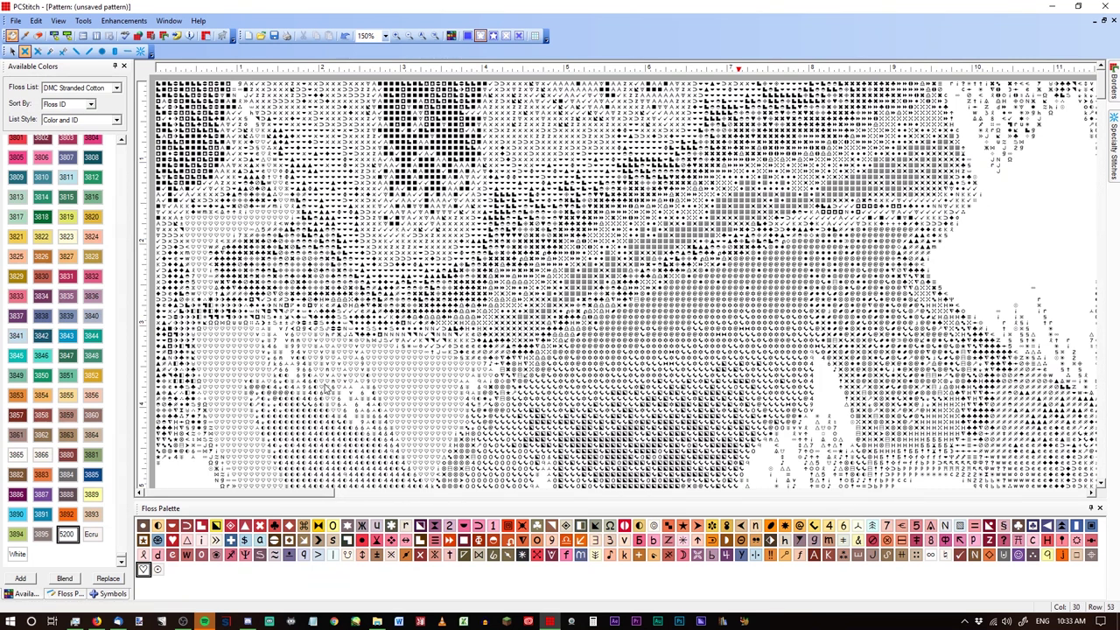
Step: View the whole pattern as solid color blocks at 50% zoom
{"action": "left_click", "coordinate": [467, 35]}
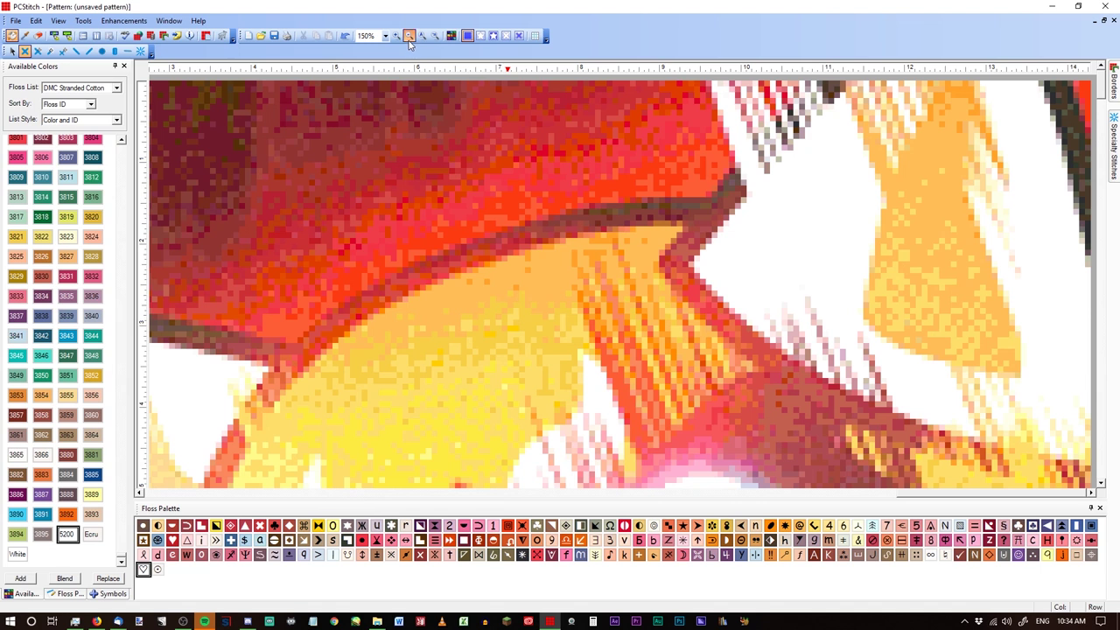
{"action": "left_click", "coordinate": [409, 36]}
{"action": "left_click", "coordinate": [409, 36]}
{"action": "left_click", "coordinate": [409, 35]}
{"action": "left_click", "coordinate": [409, 38]}
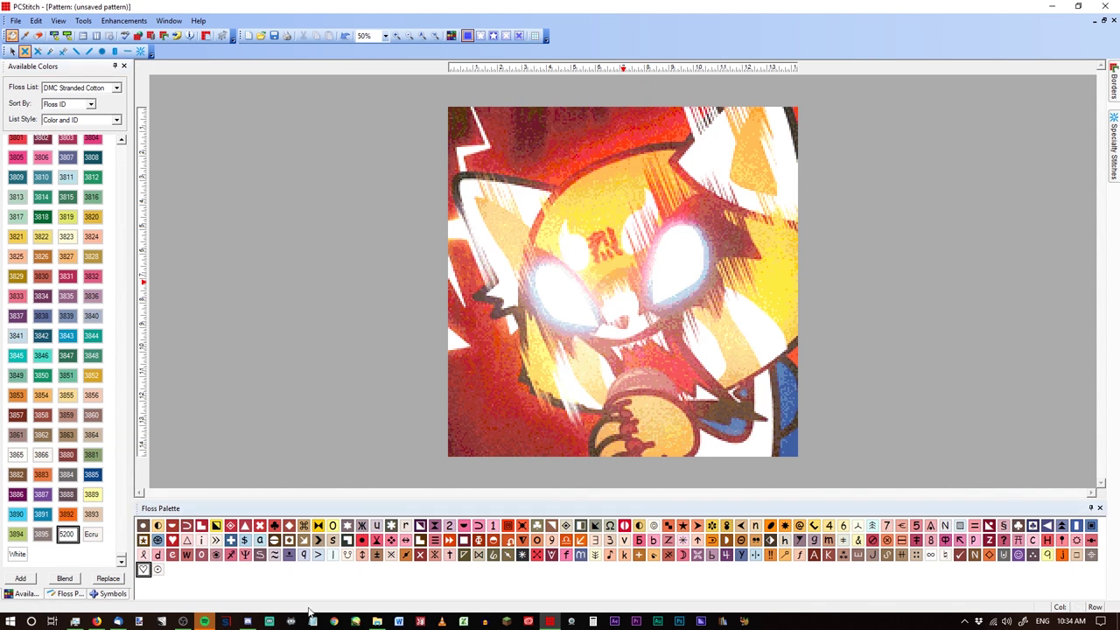
Step: Preview reducing the floss palette entries to 150 colors and enlarge the comparison of original and result
{"action": "right_click", "coordinate": [341, 586]}
{"action": "mouse_move", "coordinate": [422, 522]}
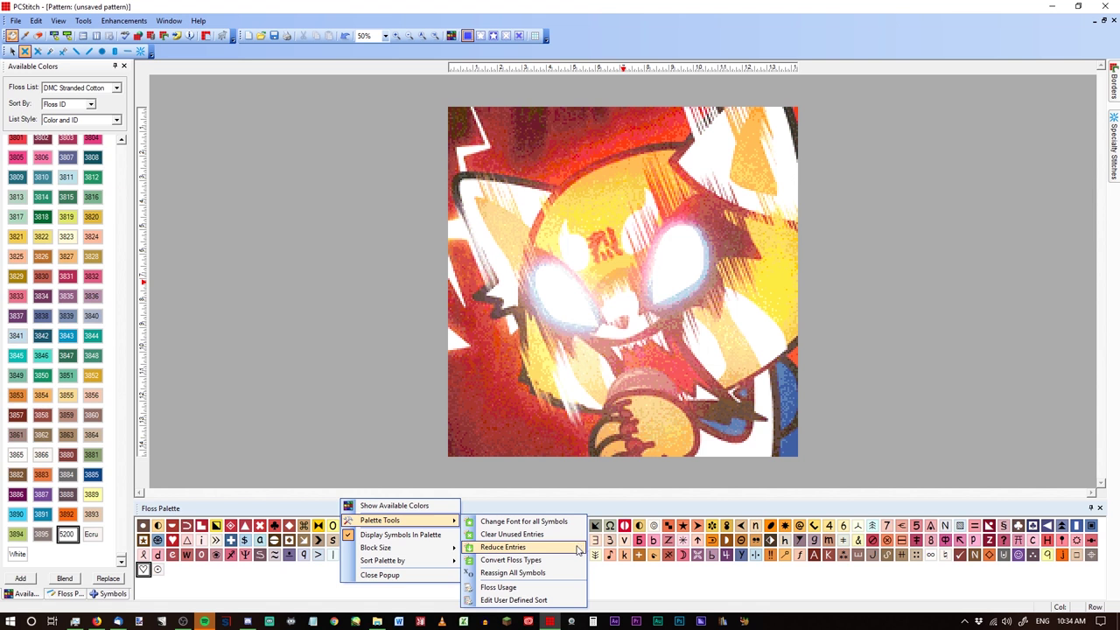
{"action": "left_click", "coordinate": [584, 547]}
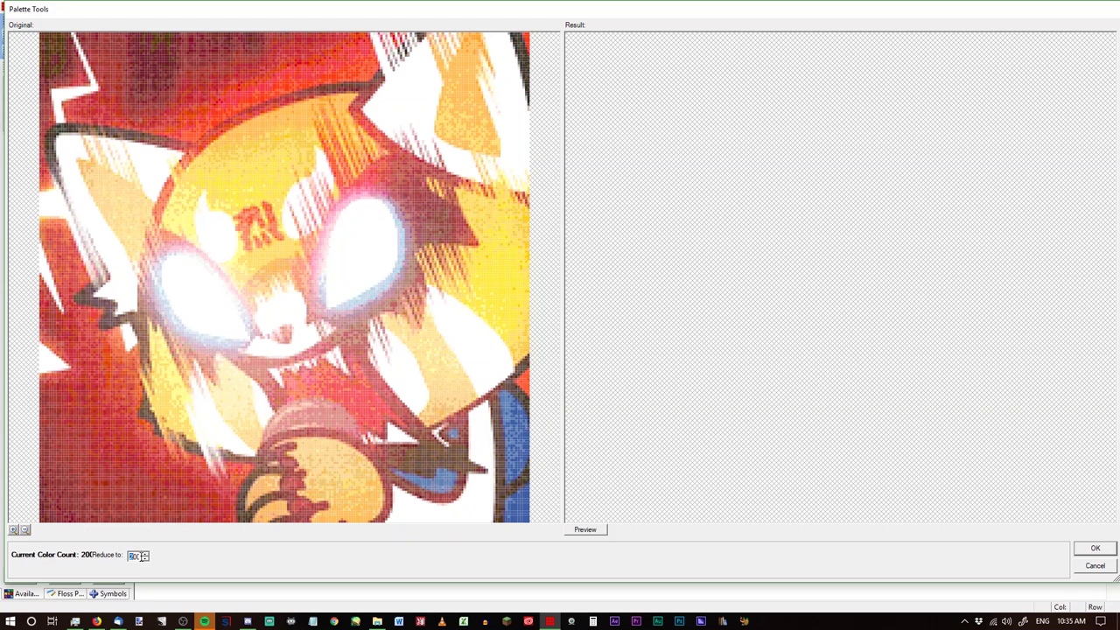
{"action": "left_click_drag", "start_coordinate": [131, 556], "coordinate": [196, 562]}
{"action": "type", "text": "15"}
{"action": "left_click", "coordinate": [579, 527]}
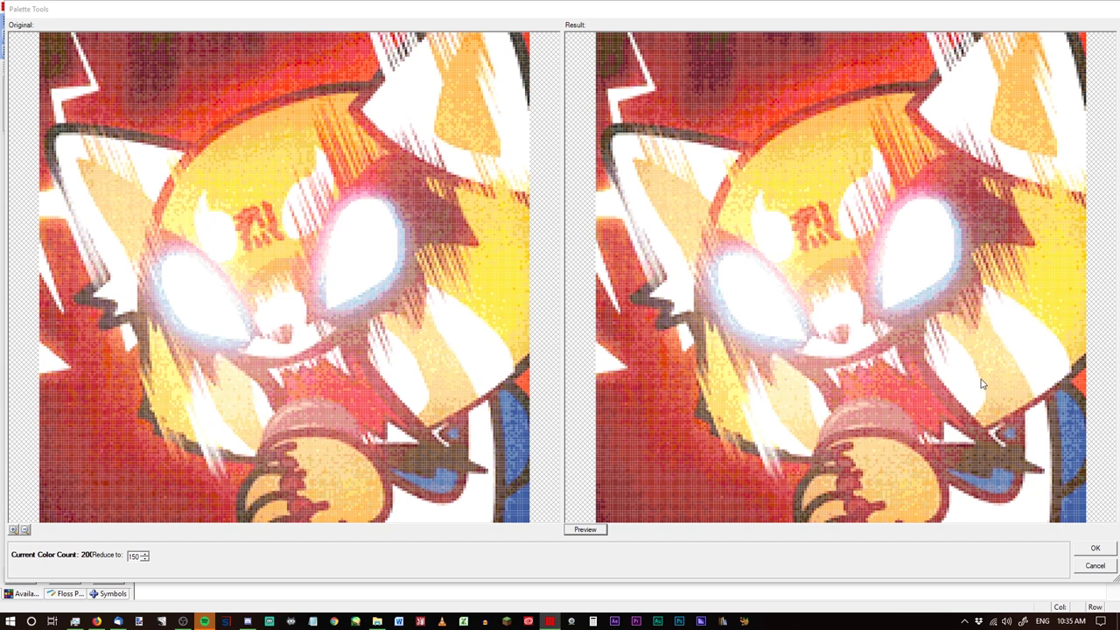
{"action": "left_click_drag", "start_coordinate": [648, 587], "coordinate": [647, 608]}
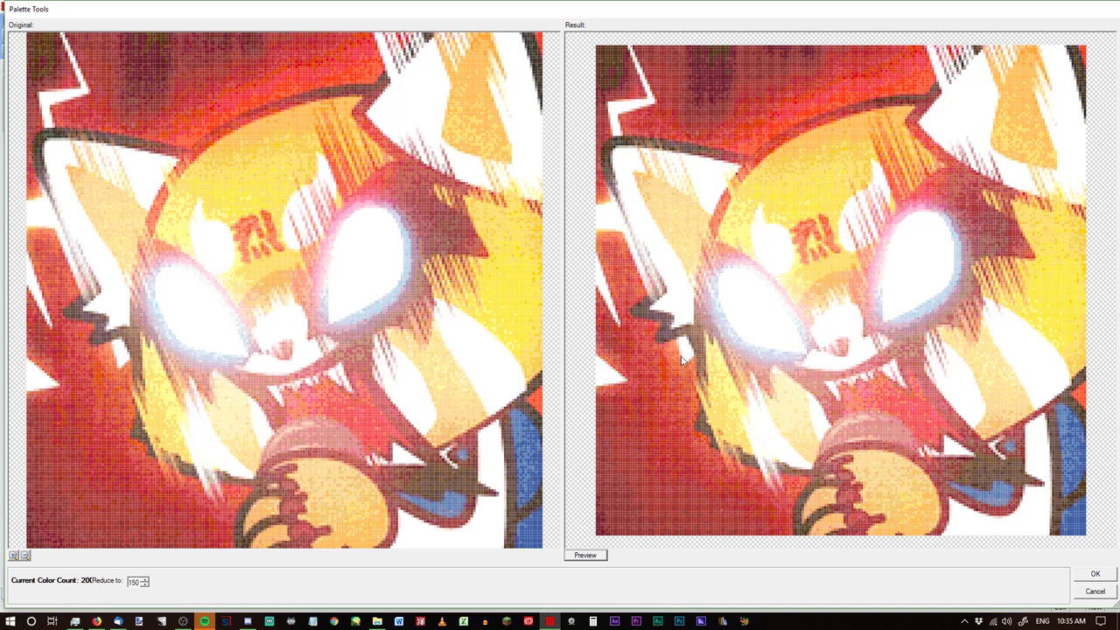
Step: Preview reducing the floss palette to 100 colors and compare the result with the original
{"action": "left_click_drag", "start_coordinate": [139, 581], "coordinate": [122, 582]}
{"action": "type", "text": "10"}
{"action": "left_click", "coordinate": [587, 557]}
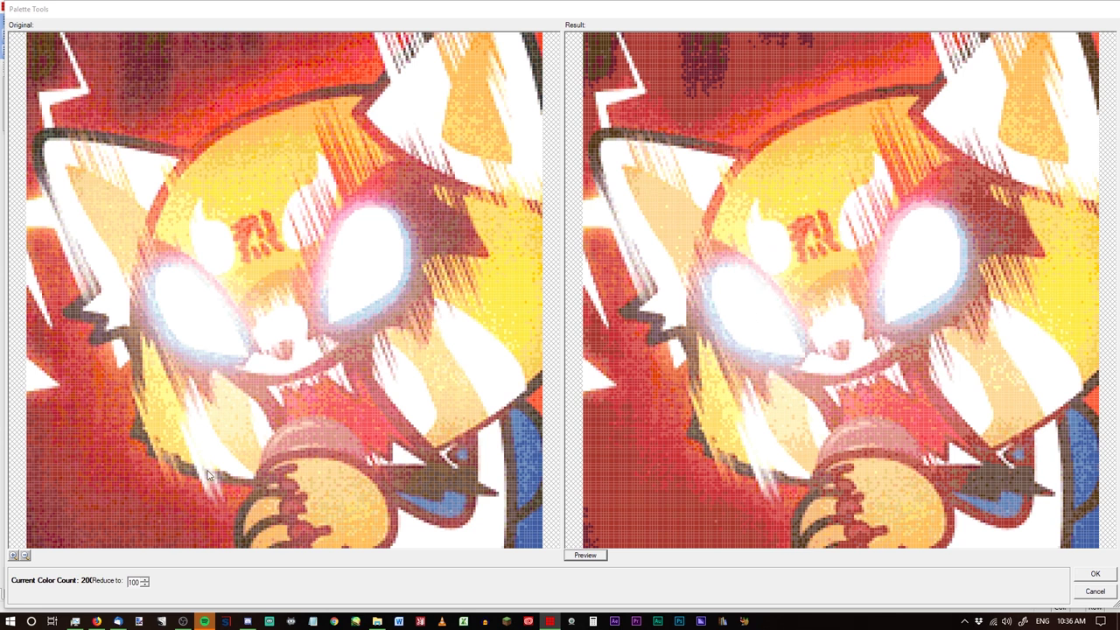
Step: Preview the floss palette reduced to 150 colors and apply that reduction to the pattern
{"action": "double_click", "coordinate": [124, 581]}
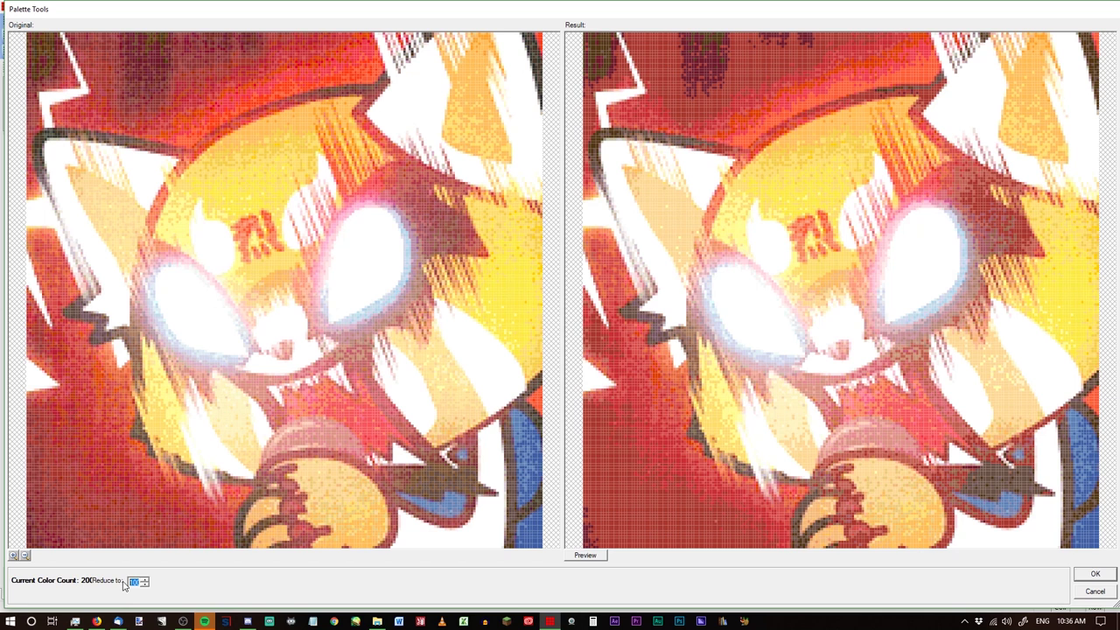
{"action": "type", "text": "150"}
{"action": "left_click", "coordinate": [595, 557]}
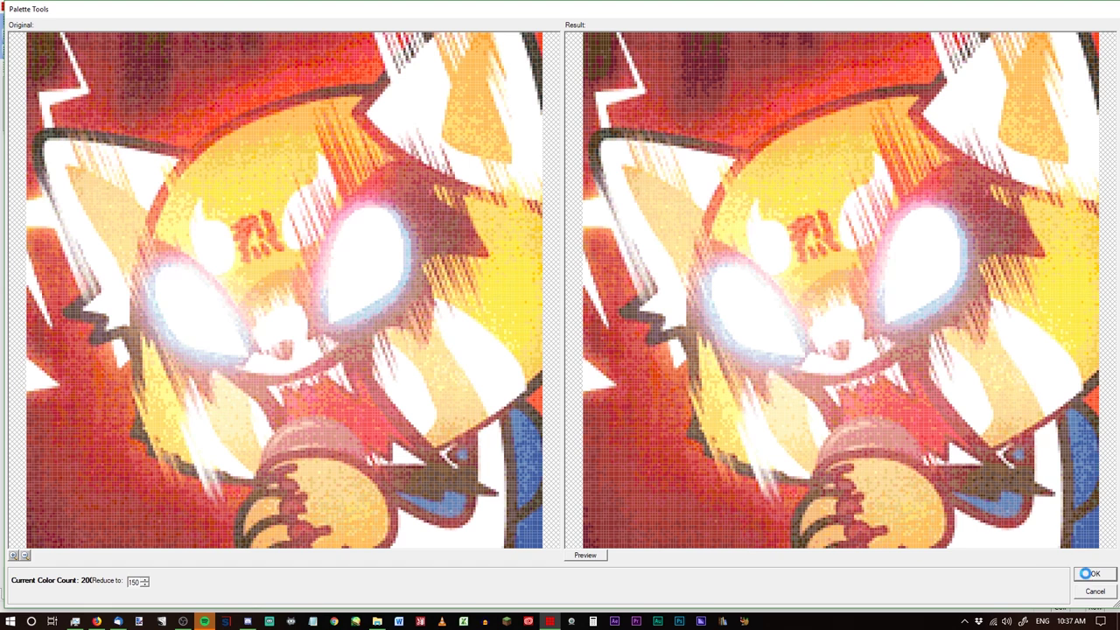
{"action": "left_click", "coordinate": [1087, 577]}
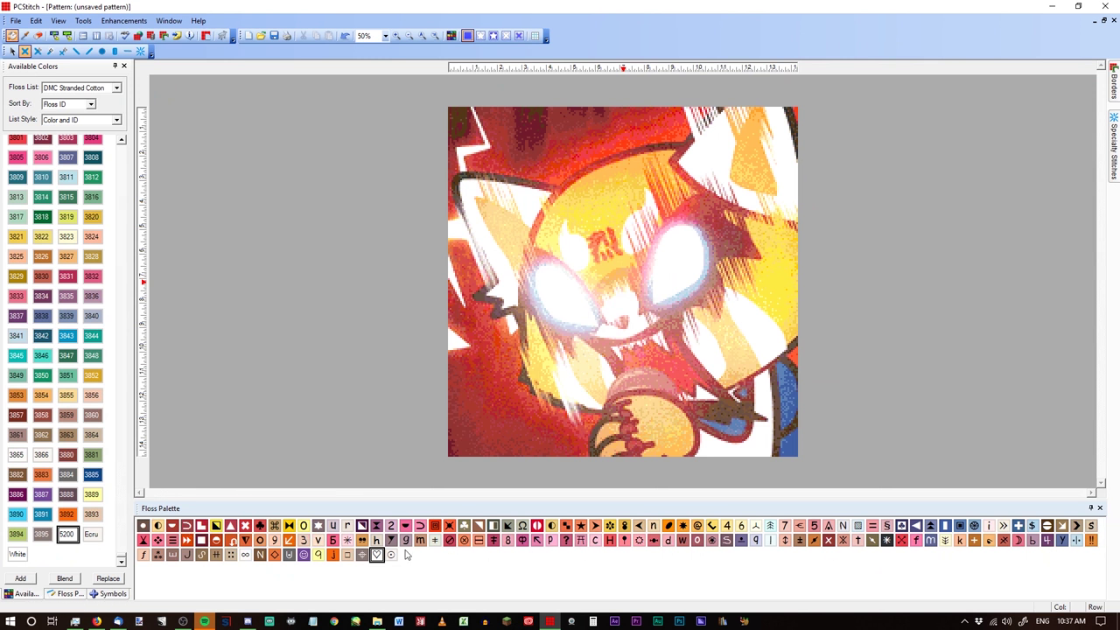
Step: Check the palette's current color count in Reduce Entries without changing it, and view the symbols assigned to the flosses
{"action": "right_click", "coordinate": [442, 575]}
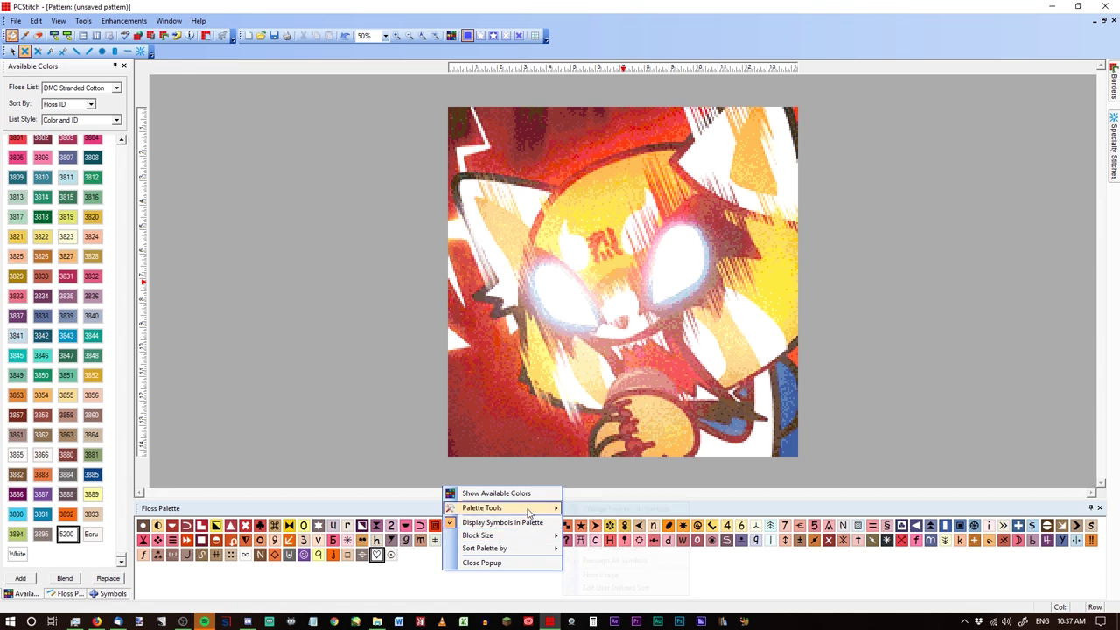
{"action": "mouse_move", "coordinate": [529, 508]}
{"action": "left_click", "coordinate": [604, 535]}
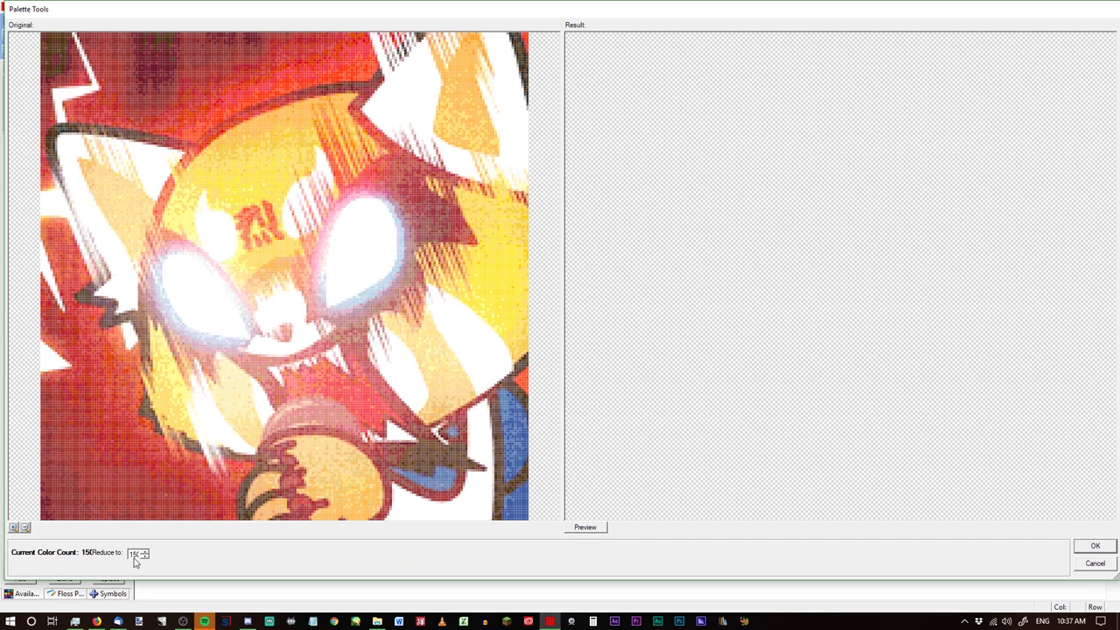
{"action": "left_click", "coordinate": [1093, 564]}
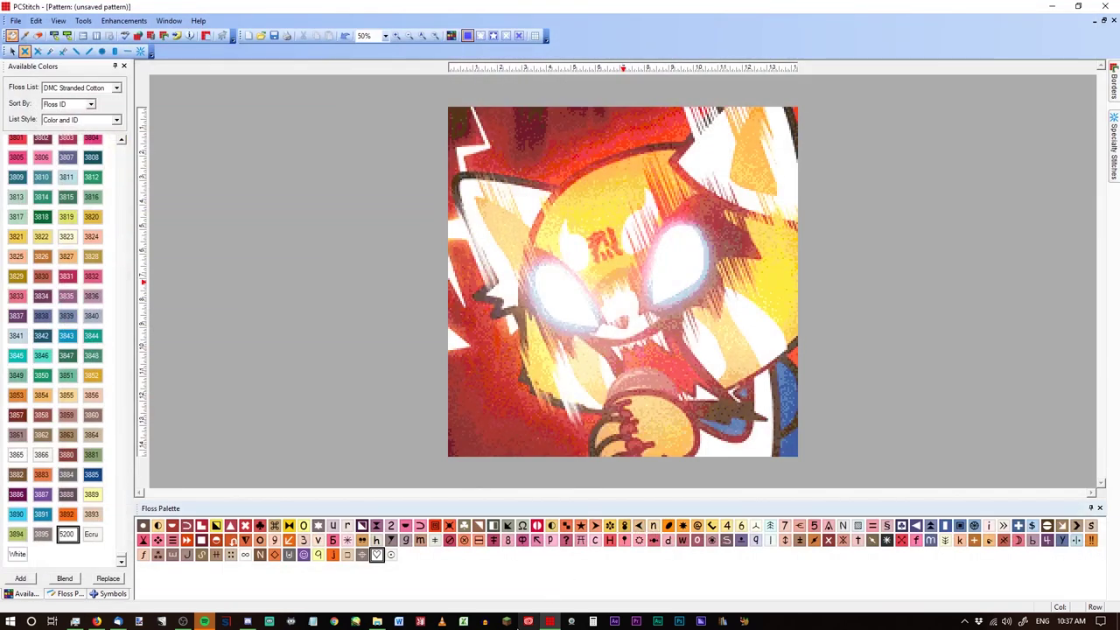
{"action": "left_click", "coordinate": [108, 593]}
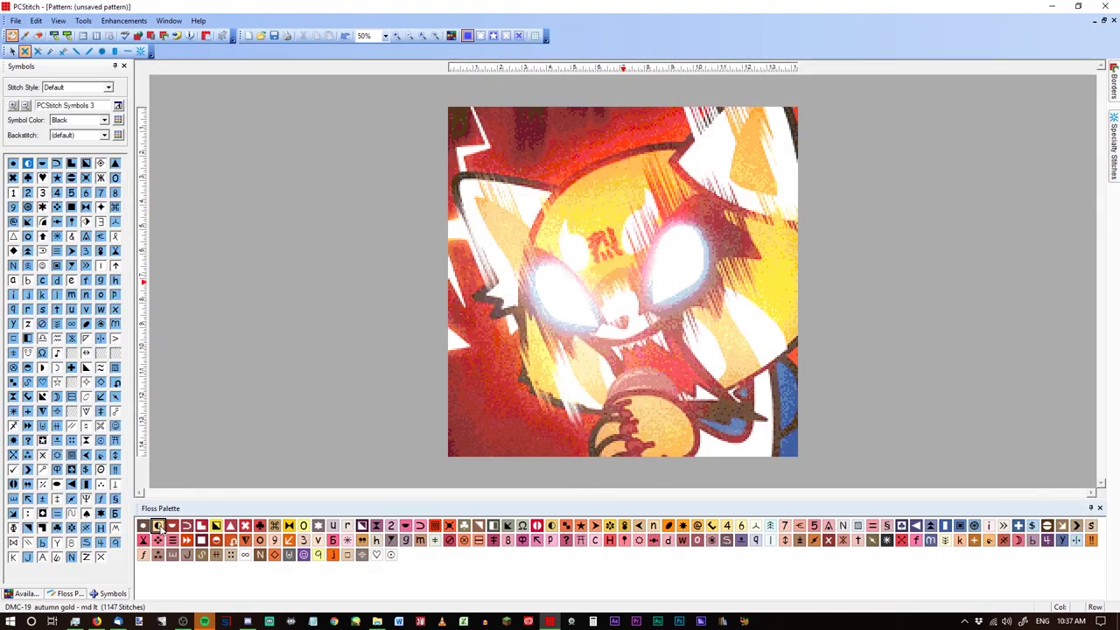
{"action": "left_click", "coordinate": [231, 526]}
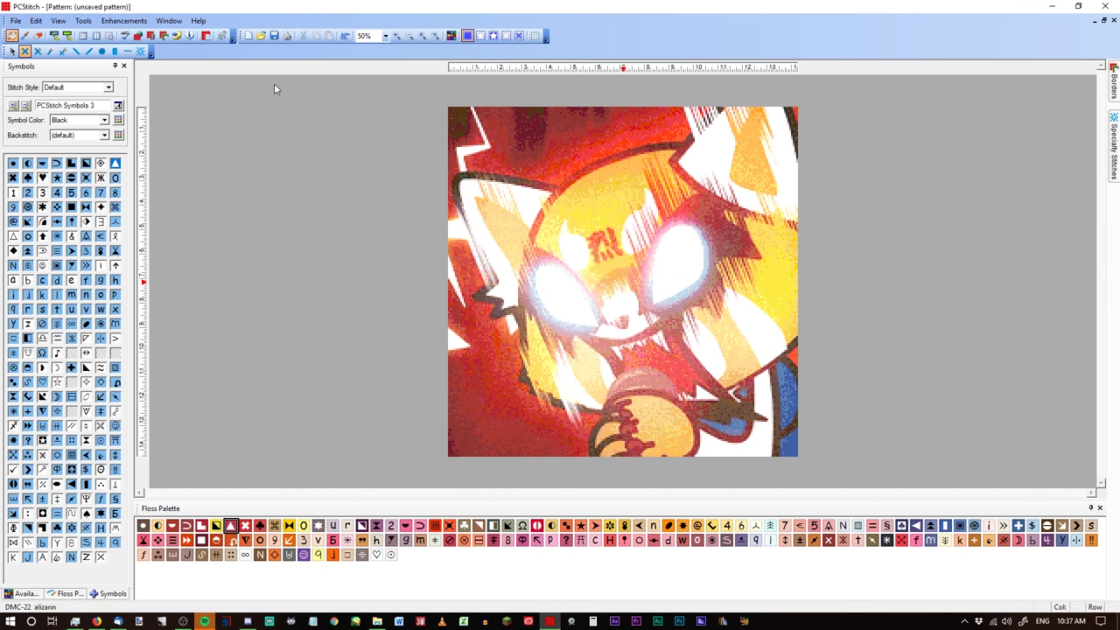
Step: Open the pattern properties and title the pattern Aggretsuko, keeping its size measured in stitches
{"action": "left_click", "coordinate": [205, 36]}
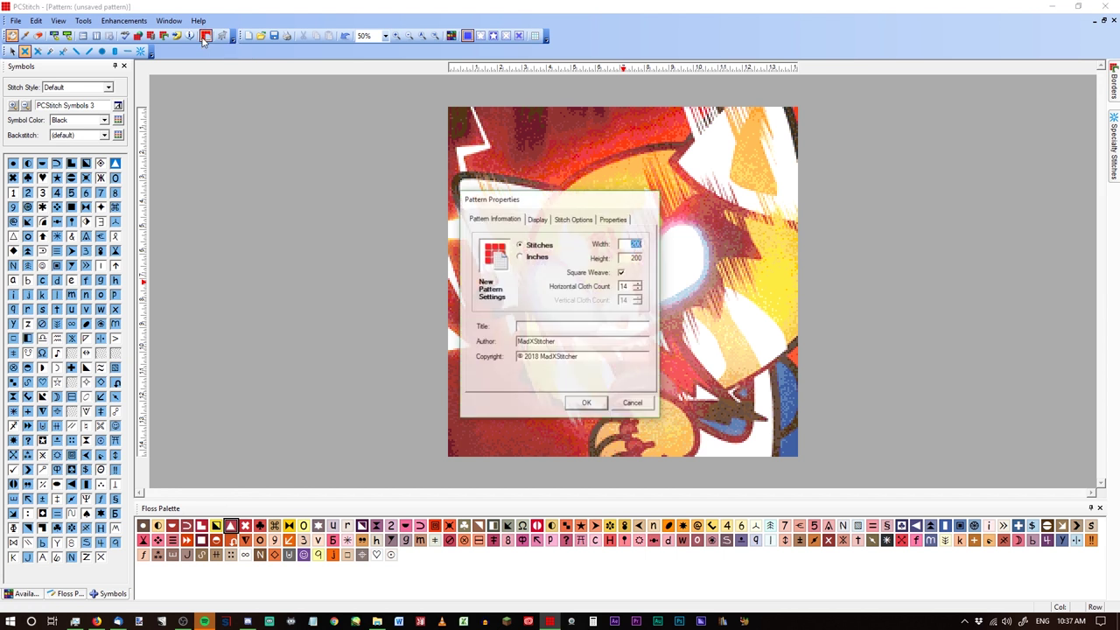
{"action": "left_click", "coordinate": [556, 323]}
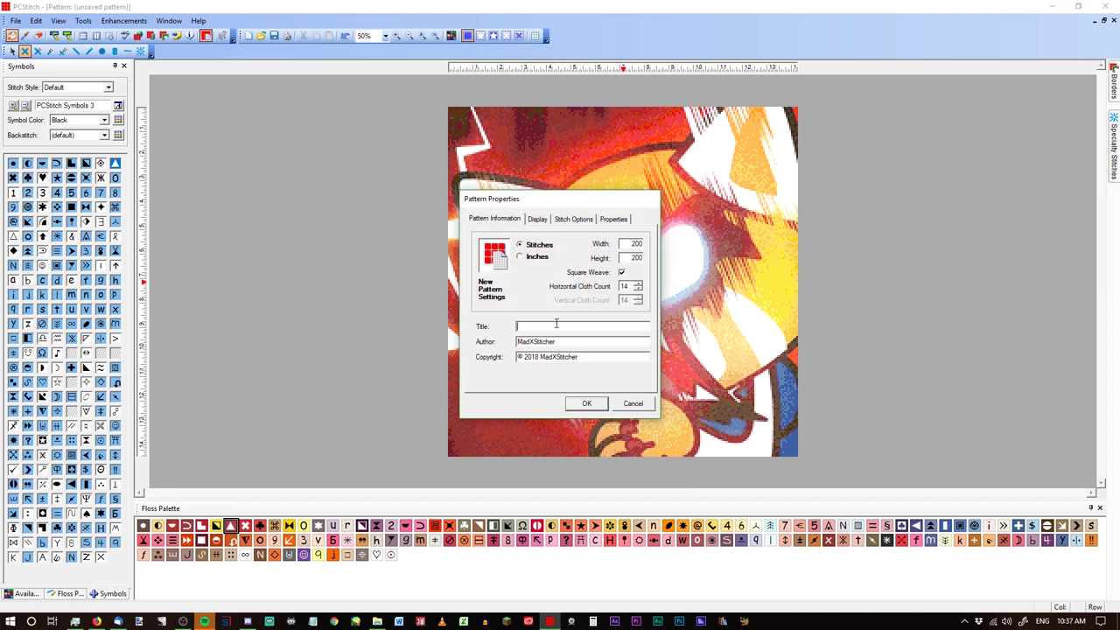
{"action": "type", "text": "Aggretsuko"}
{"action": "left_click", "coordinate": [579, 342]}
{"action": "left_click", "coordinate": [537, 258]}
{"action": "left_click", "coordinate": [537, 247]}
Step: Review the pattern's display settings, default strand counts and additional properties
{"action": "left_click", "coordinate": [537, 221]}
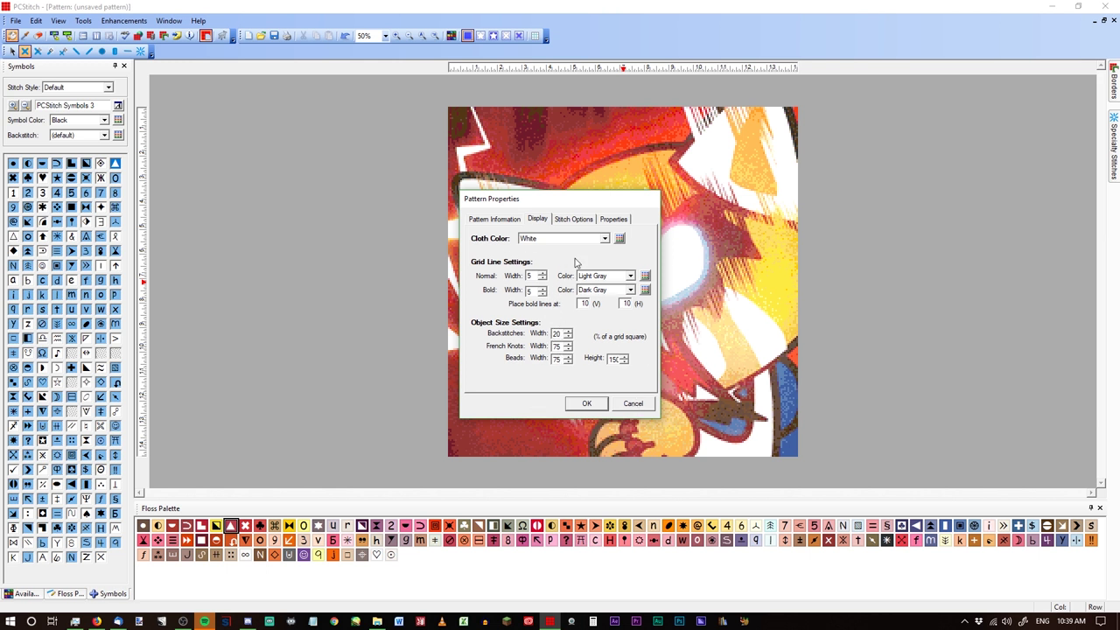
{"action": "left_click", "coordinate": [564, 219]}
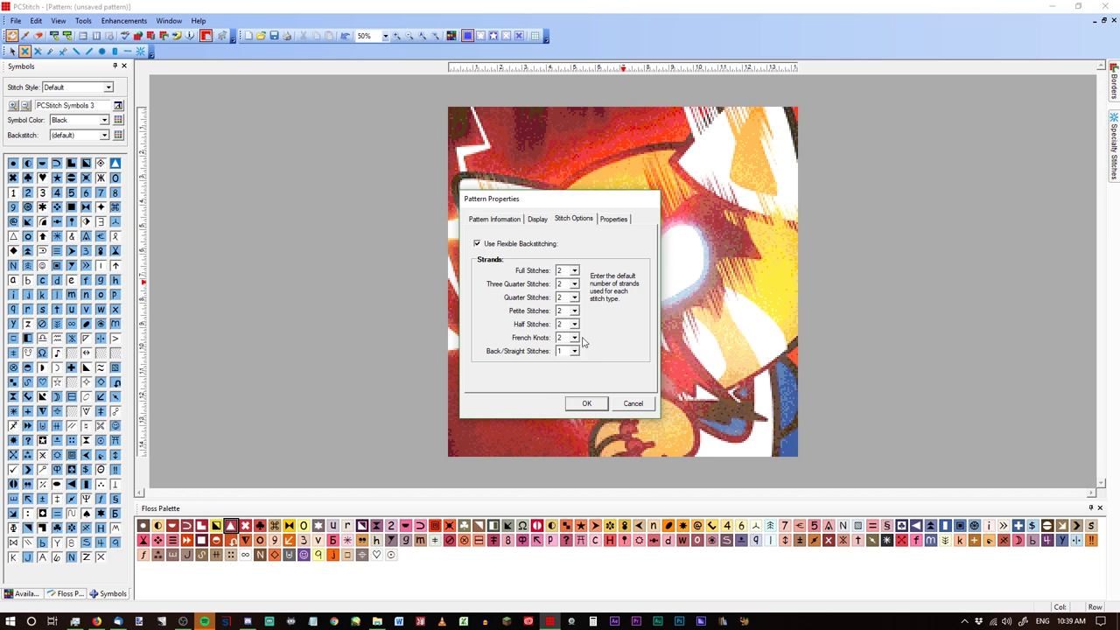
{"action": "left_click", "coordinate": [615, 223]}
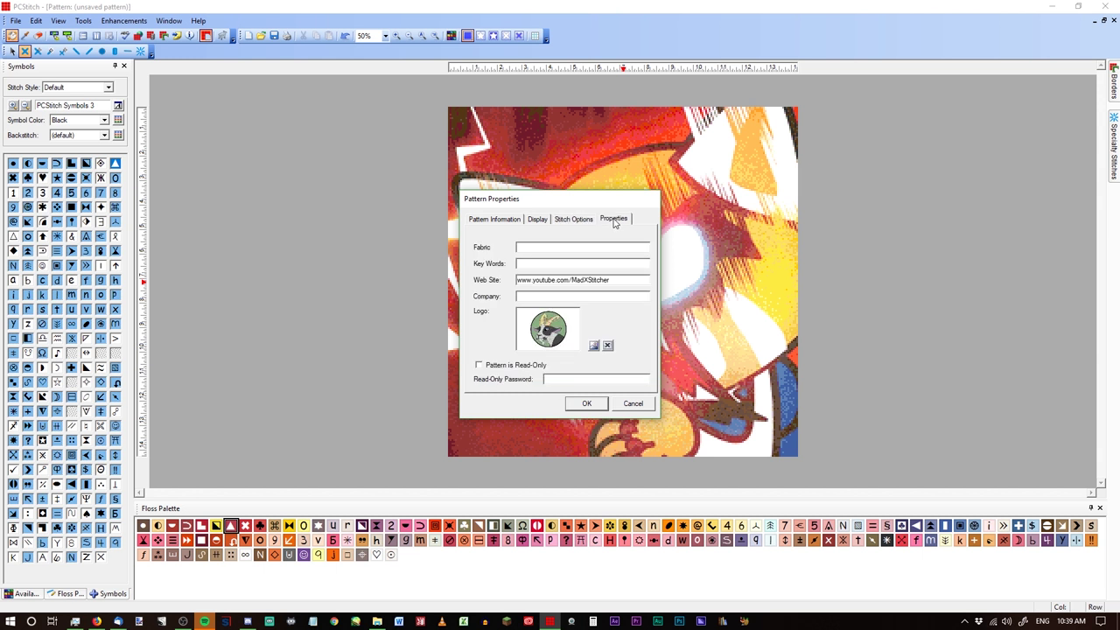
Step: Enter 150 Colours as the pattern's fabric description and recheck the general pattern information
{"action": "left_click", "coordinate": [537, 248]}
{"action": "type", "text": "150 Colours"}
{"action": "left_click_drag", "start_coordinate": [565, 246], "coordinate": [515, 247]}
{"action": "left_click", "coordinate": [560, 247]}
{"action": "left_click", "coordinate": [536, 295]}
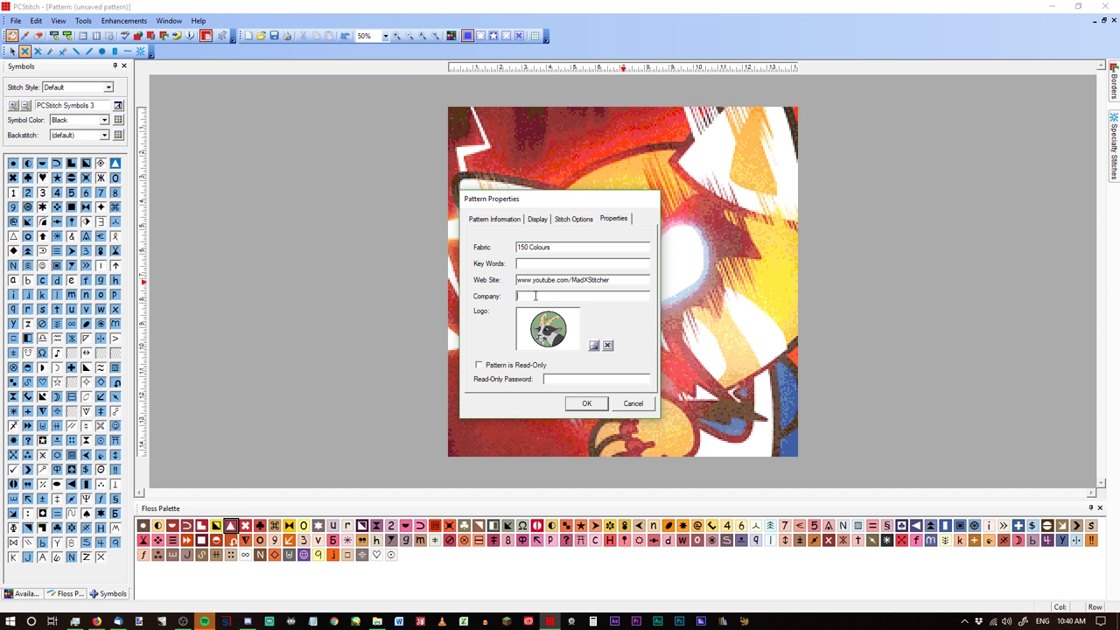
{"action": "left_click", "coordinate": [487, 219]}
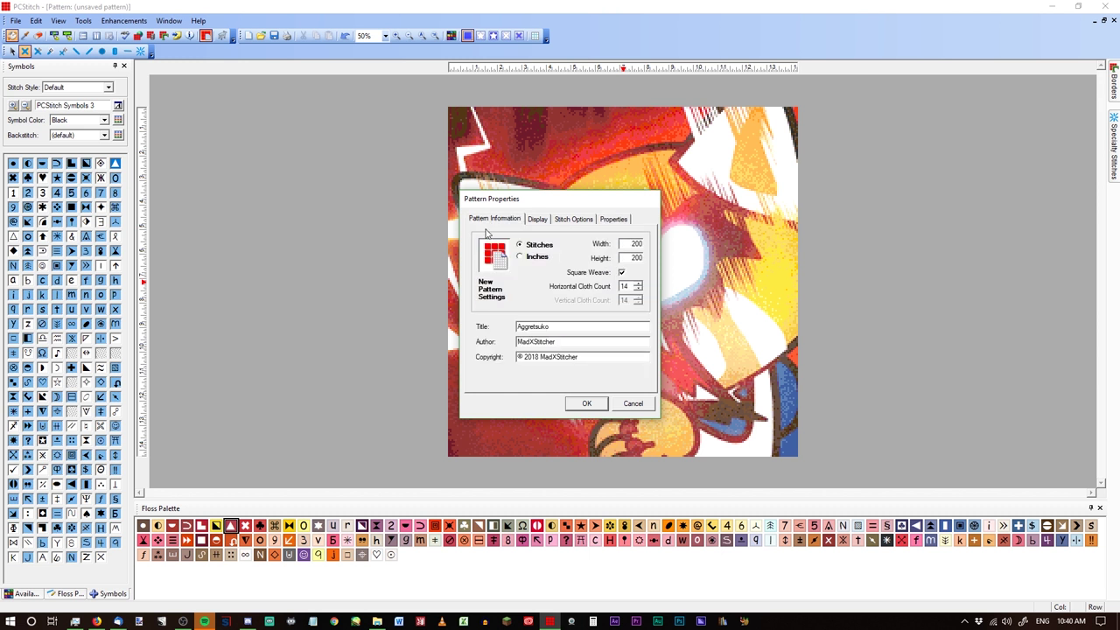
Step: Browse the Artwork folder for pattern logo images, and leave without choosing a file
{"action": "left_click", "coordinate": [614, 221]}
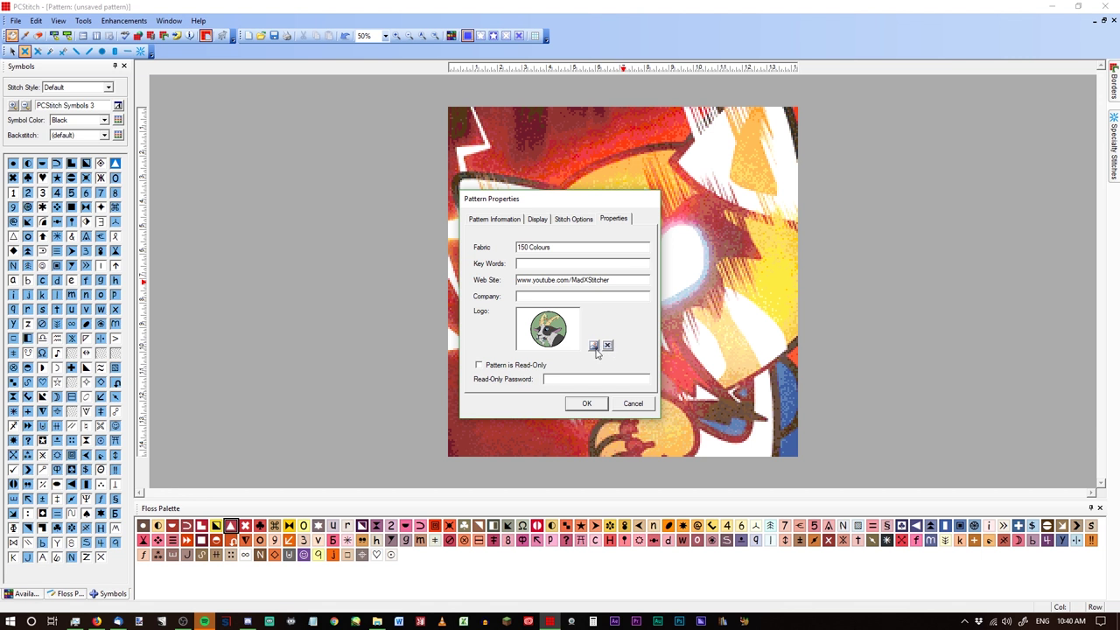
{"action": "left_click", "coordinate": [594, 347]}
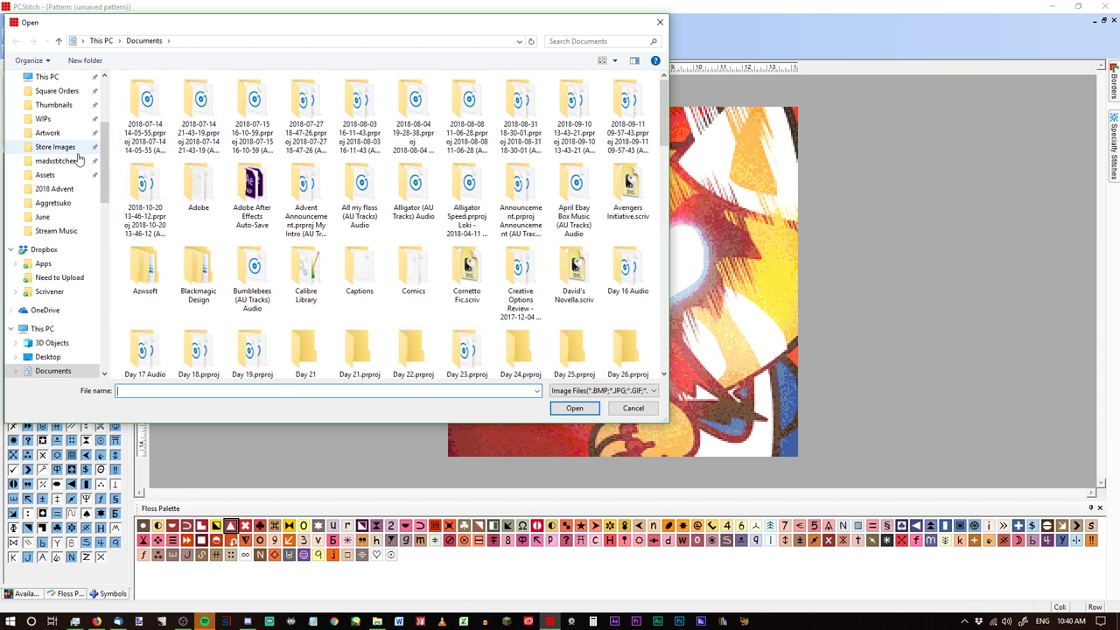
{"action": "left_click_drag", "start_coordinate": [104, 162], "coordinate": [104, 123]}
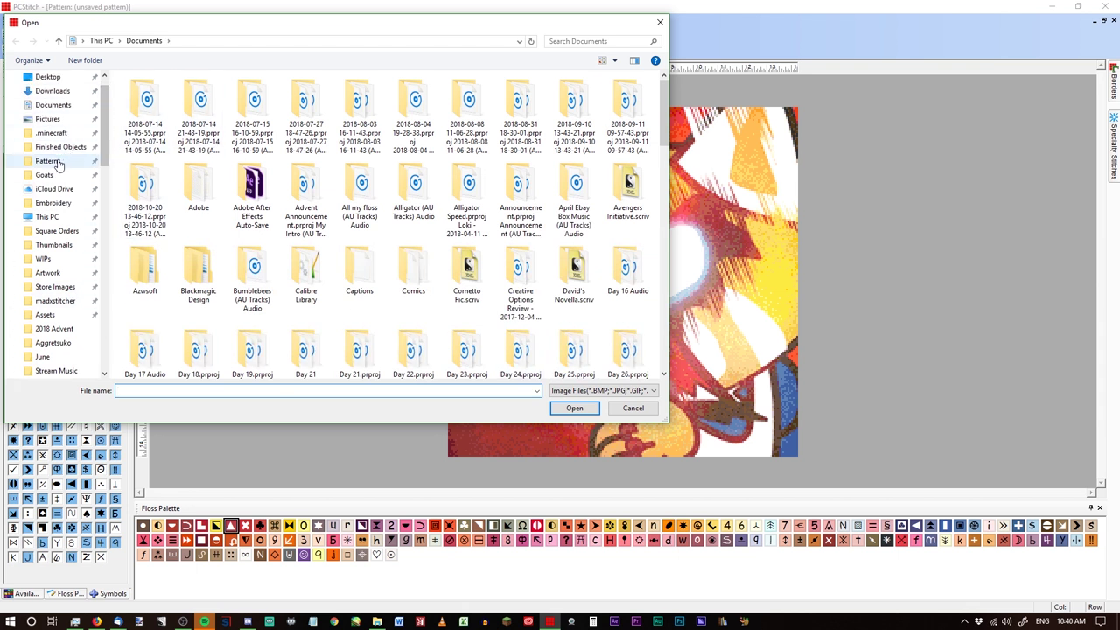
{"action": "left_click", "coordinate": [48, 273]}
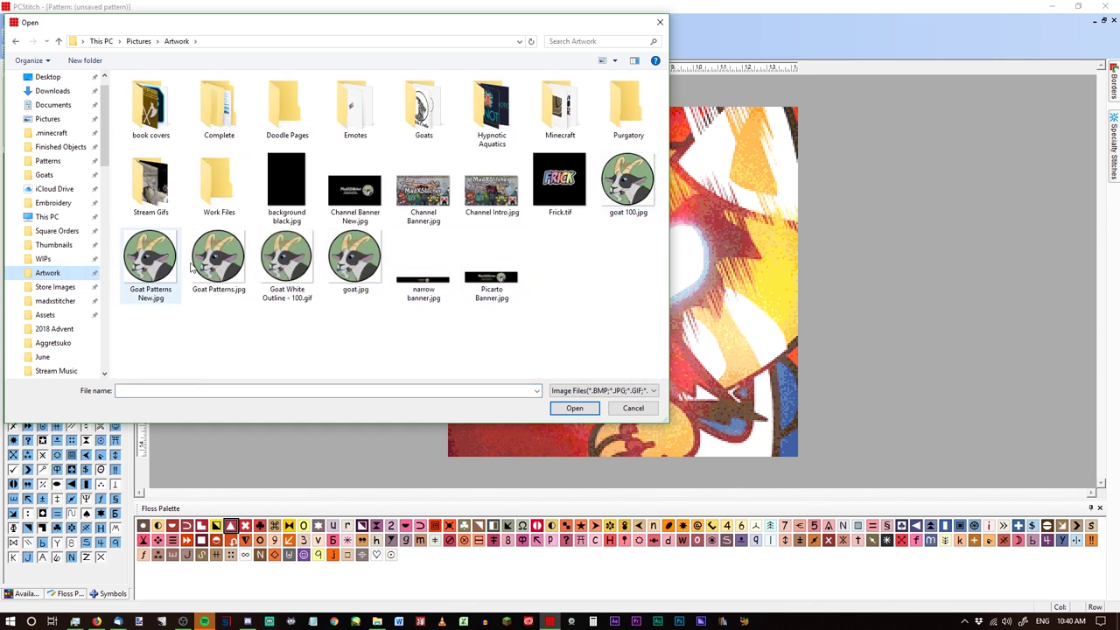
{"action": "left_click", "coordinate": [632, 408]}
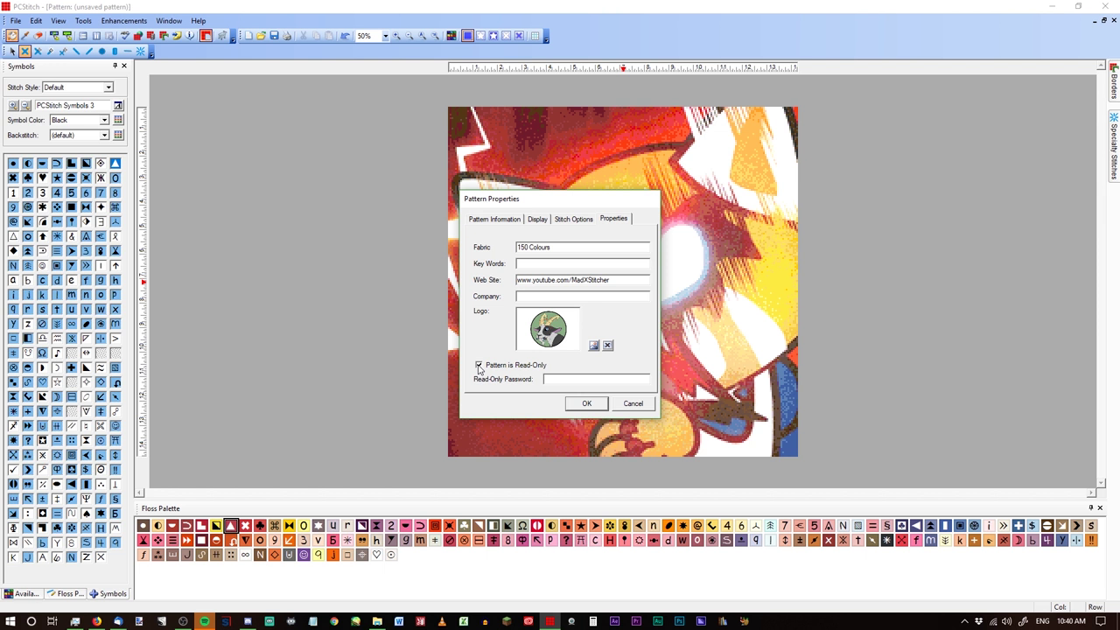
Step: Apply the edited pattern properties and switch from Firefox back to PCStitch
{"action": "left_click", "coordinate": [548, 380]}
{"action": "left_click", "coordinate": [586, 403]}
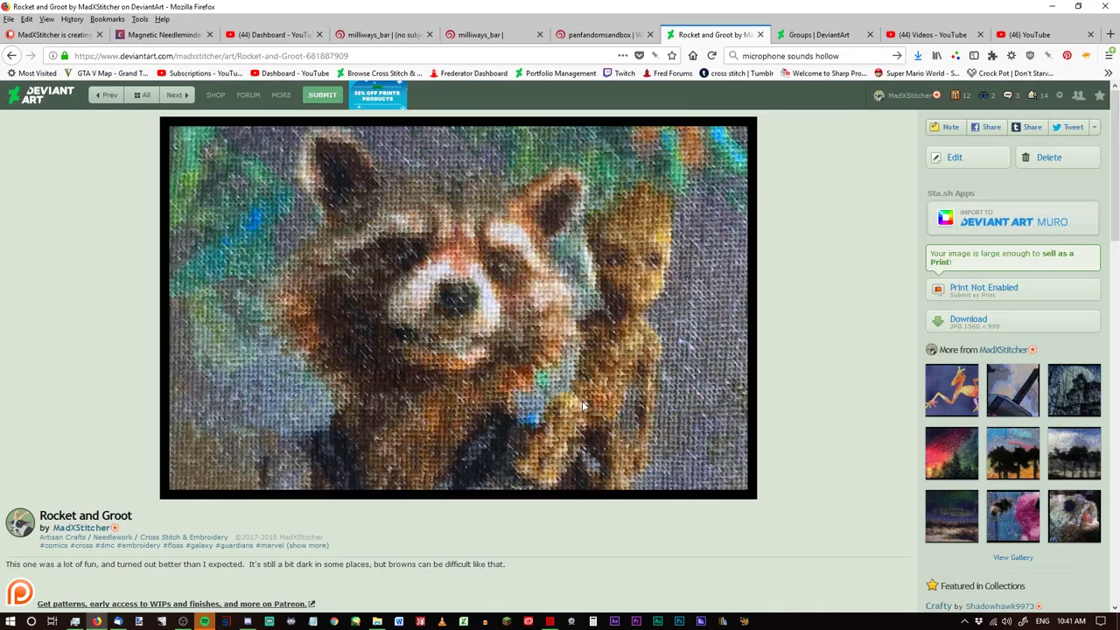
{"action": "key", "text": "alt+Tab"}
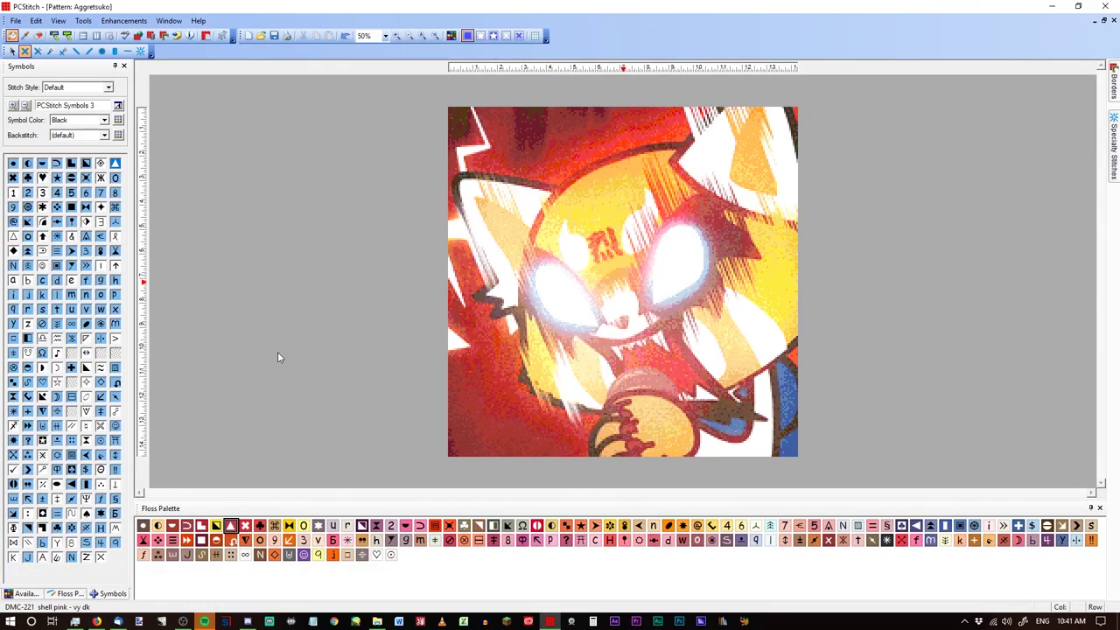
Step: Open the floss usage estimate for the palette and sort it by skeins, largest amount first
{"action": "right_click", "coordinate": [446, 575]}
{"action": "mouse_move", "coordinate": [525, 511]}
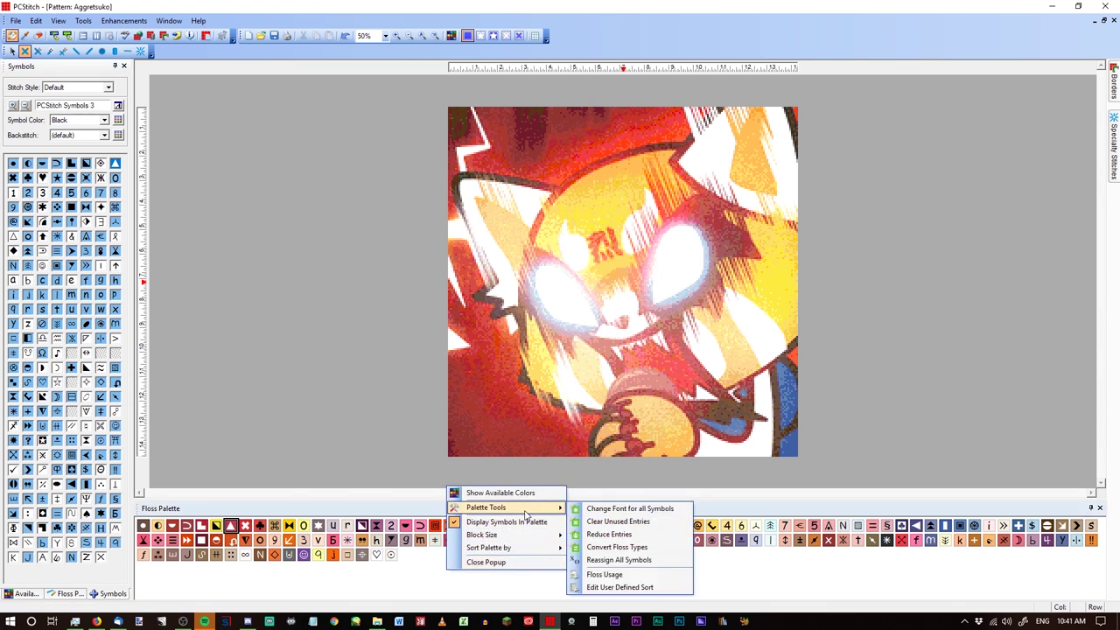
{"action": "left_click", "coordinate": [666, 579]}
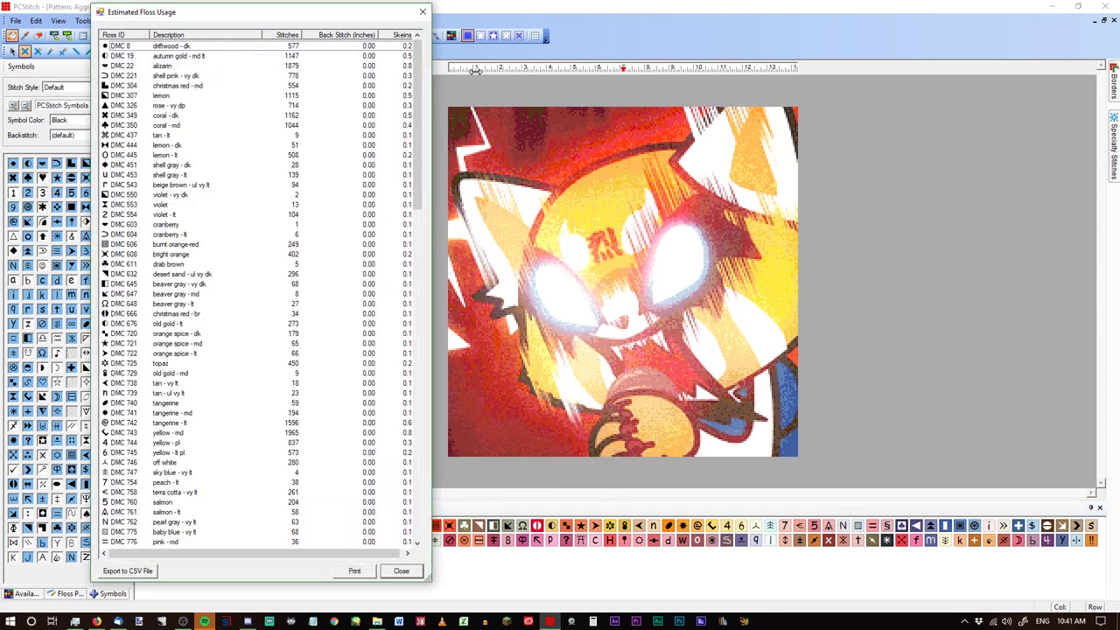
{"action": "left_click_drag", "start_coordinate": [473, 73], "coordinate": [432, 76]}
{"action": "left_click", "coordinate": [408, 555]}
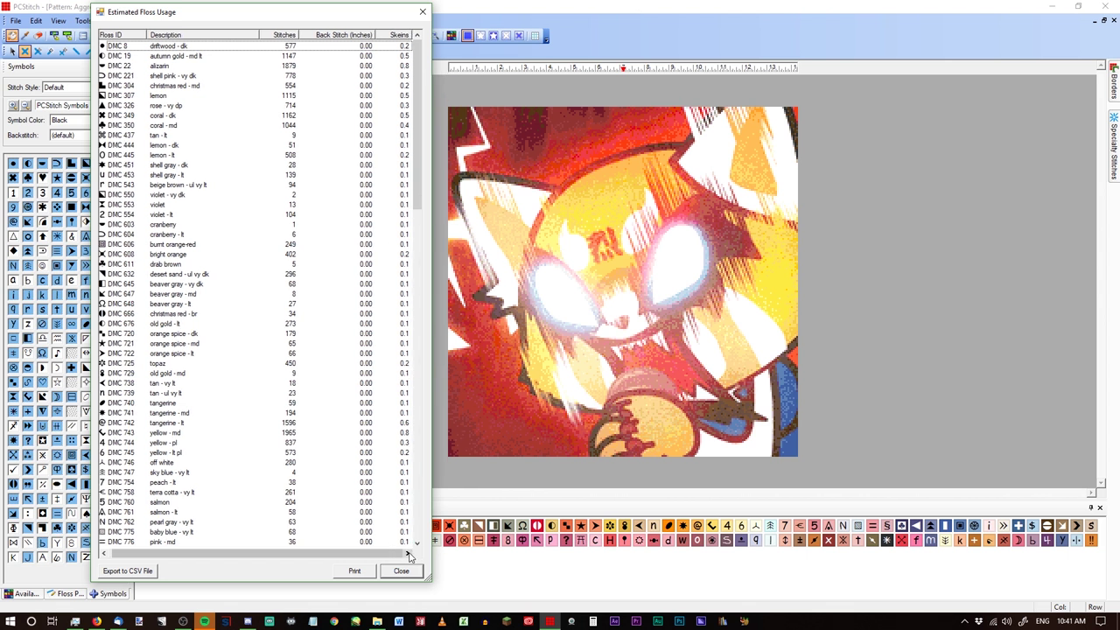
{"action": "left_click", "coordinate": [393, 36]}
{"action": "scroll", "coordinate": [401, 50], "scroll_direction": "up", "scroll_amount": 10}
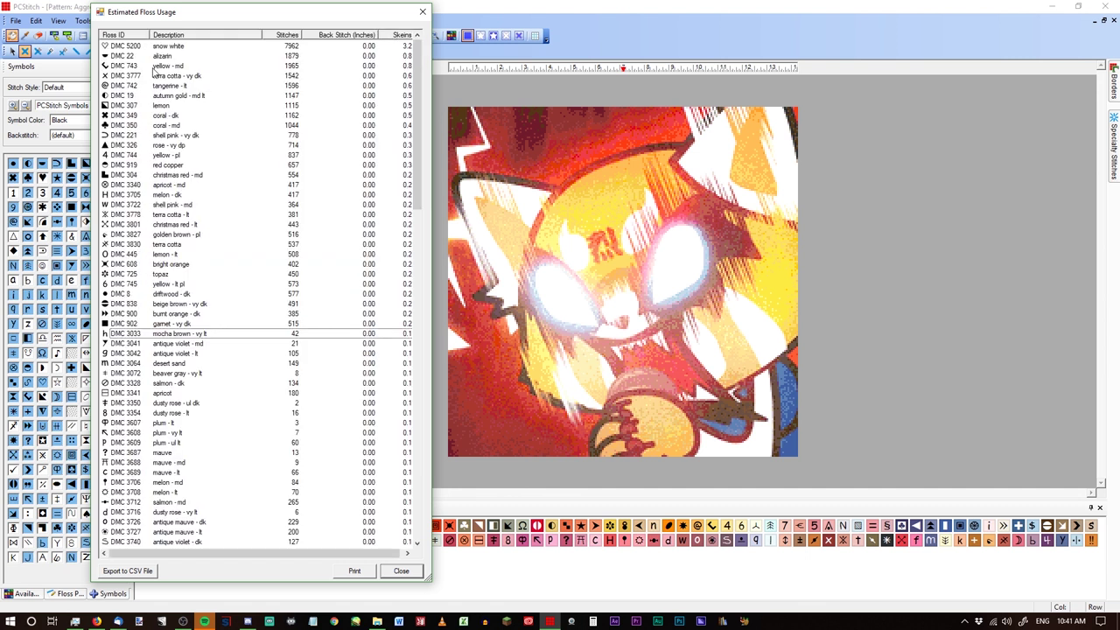
Step: Examine the stitch and skein estimates for DMC 5200 snow white, DMC 22 alizarin and DMC 743 yellow, and close the estimate
{"action": "left_click", "coordinate": [183, 48]}
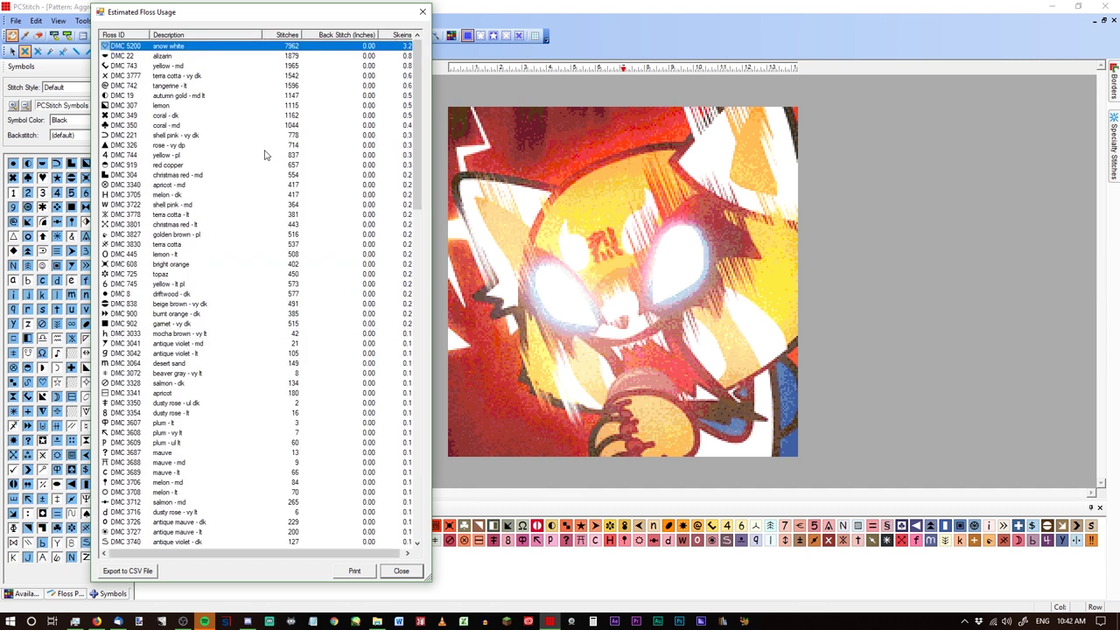
{"action": "left_click", "coordinate": [209, 57]}
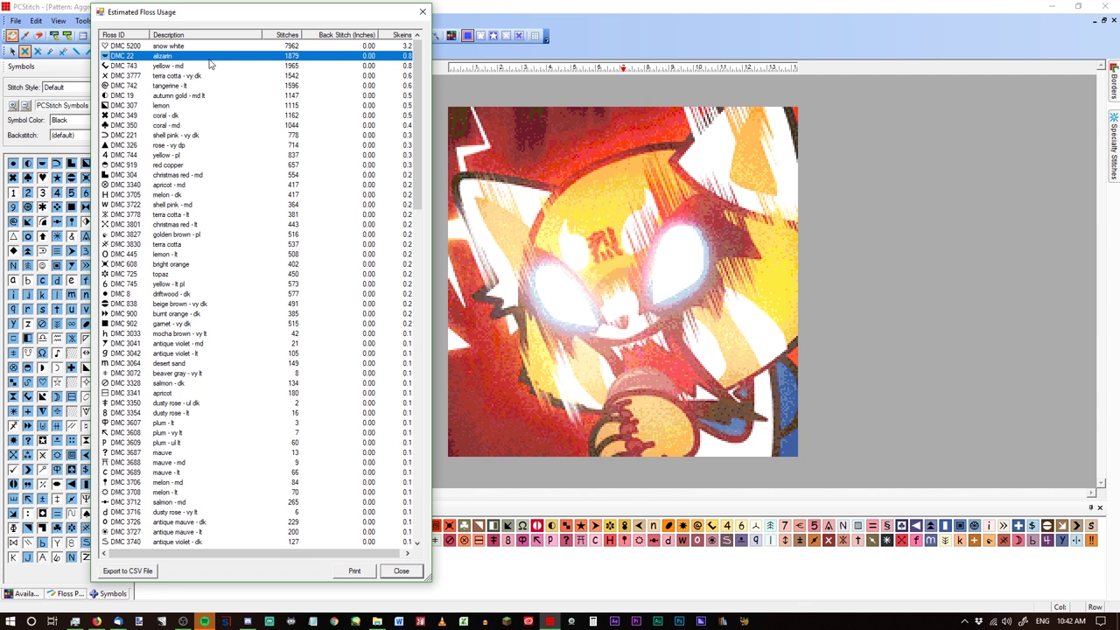
{"action": "left_click", "coordinate": [398, 68]}
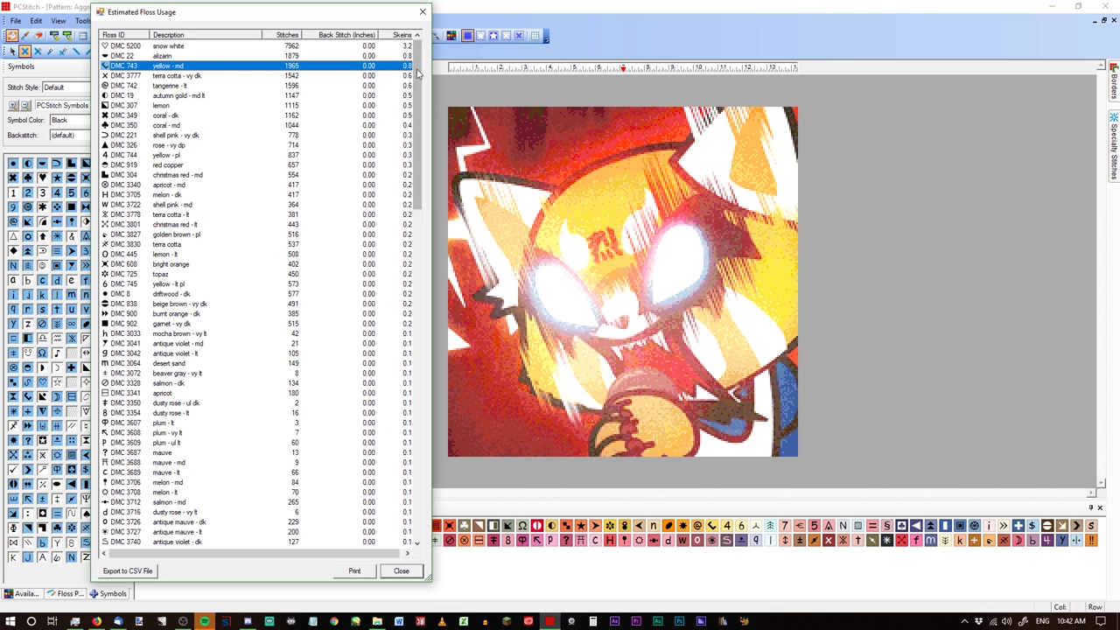
{"action": "left_click", "coordinate": [395, 50]}
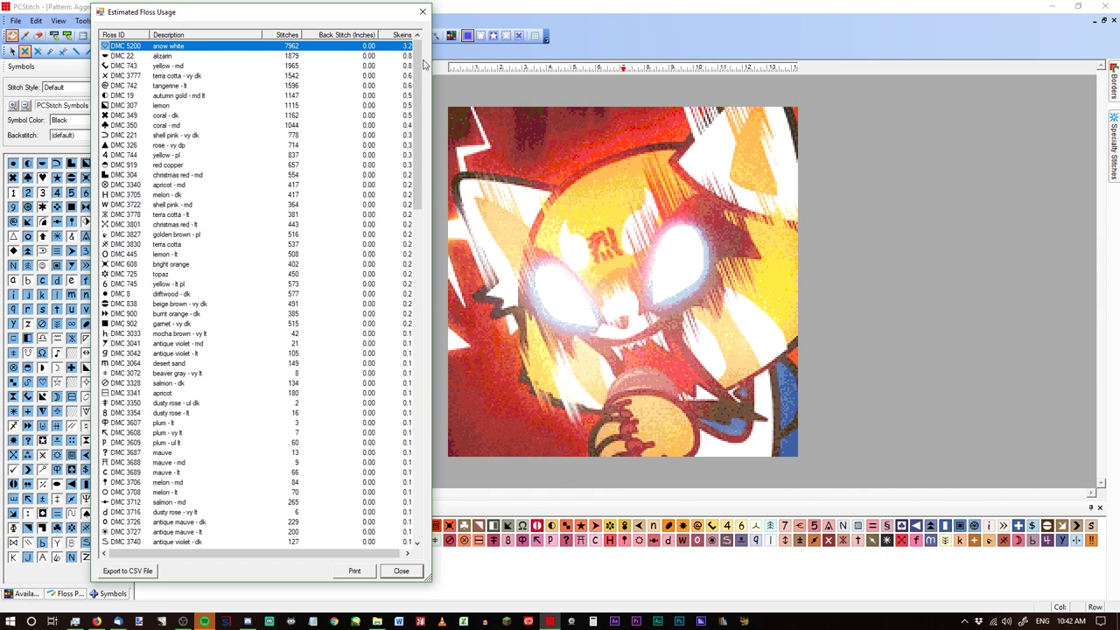
{"action": "left_click_drag", "start_coordinate": [423, 64], "coordinate": [407, 46]}
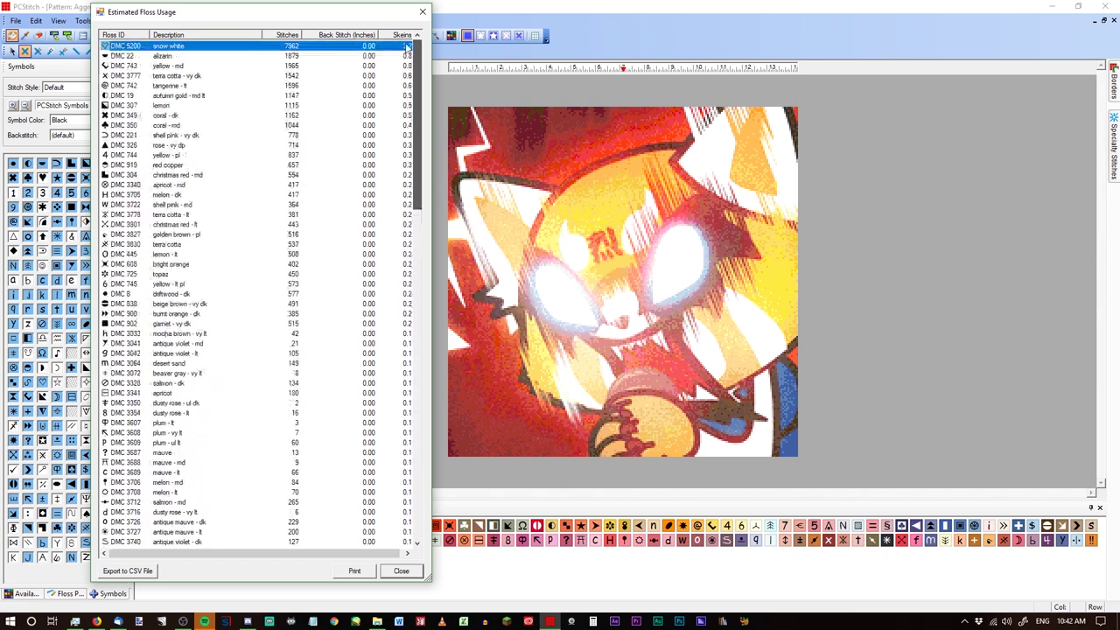
{"action": "left_click", "coordinate": [422, 12]}
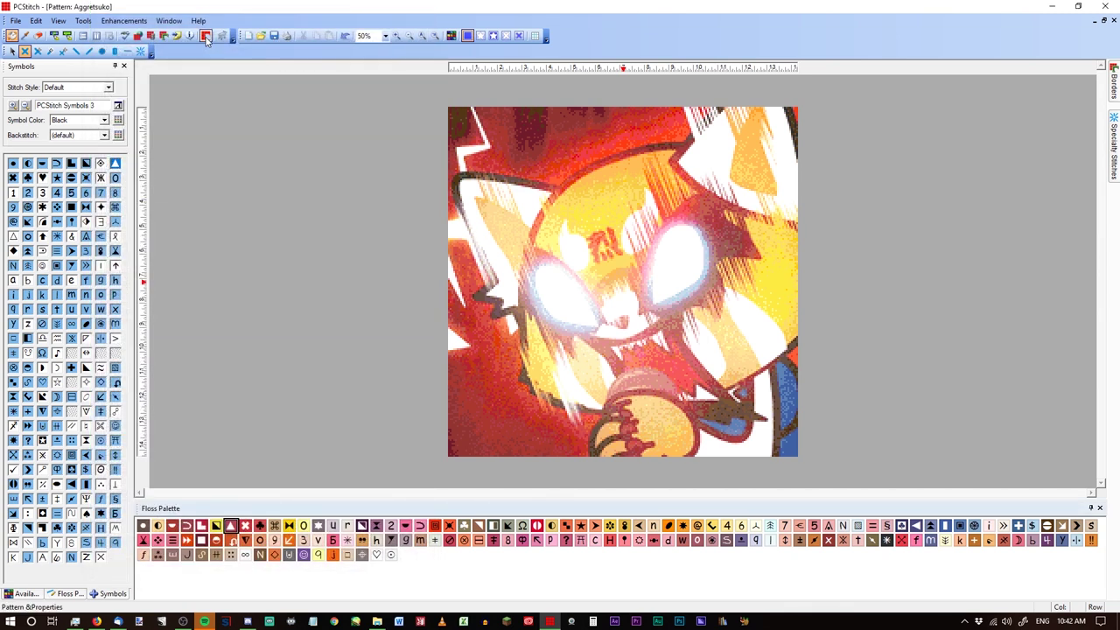
Step: Change the default number of strands for full stitches in the pattern's stitch options
{"action": "left_click", "coordinate": [206, 36]}
{"action": "left_click", "coordinate": [565, 220]}
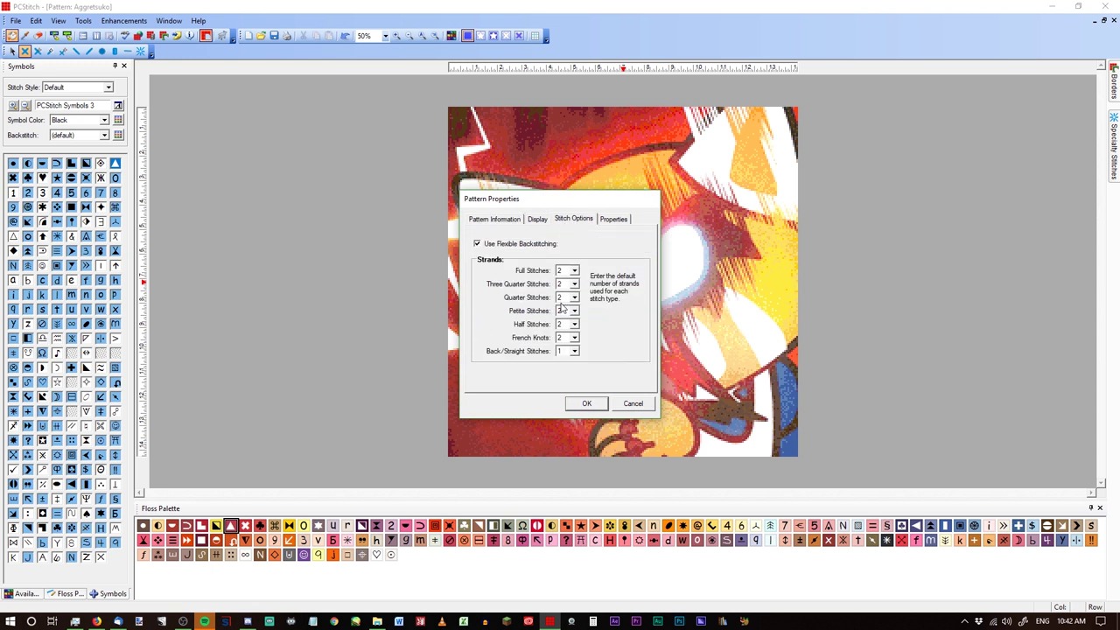
{"action": "left_click", "coordinate": [565, 274]}
{"action": "left_click", "coordinate": [571, 308]}
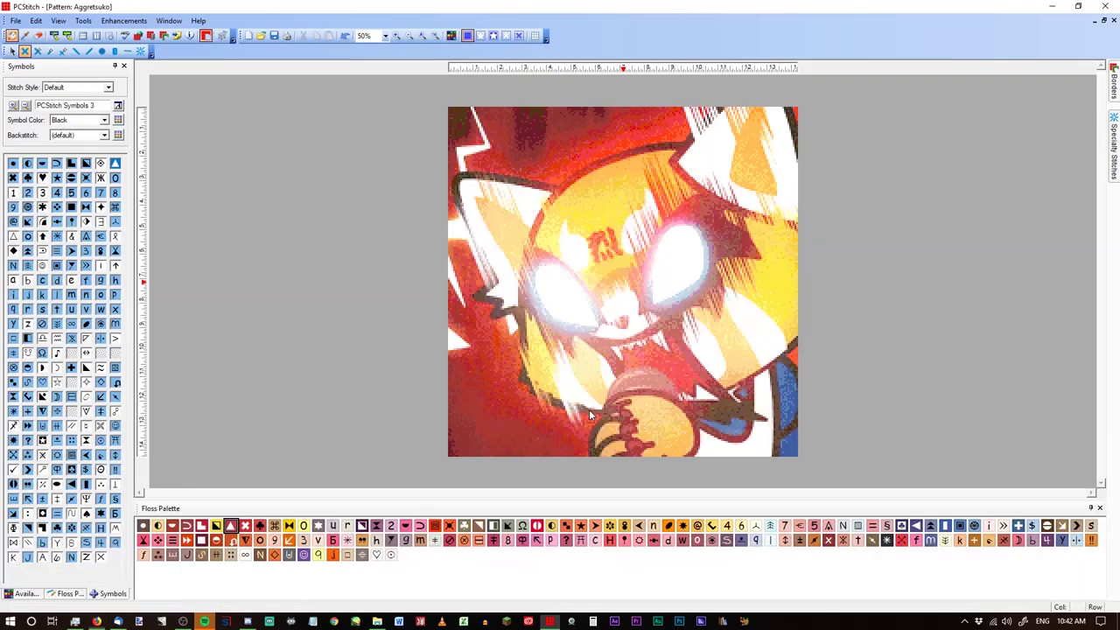
Step: Open the floss usage estimate, sort it by skeins with the largest amount first, look through the list and close it
{"action": "right_click", "coordinate": [503, 570]}
{"action": "mouse_move", "coordinate": [569, 504]}
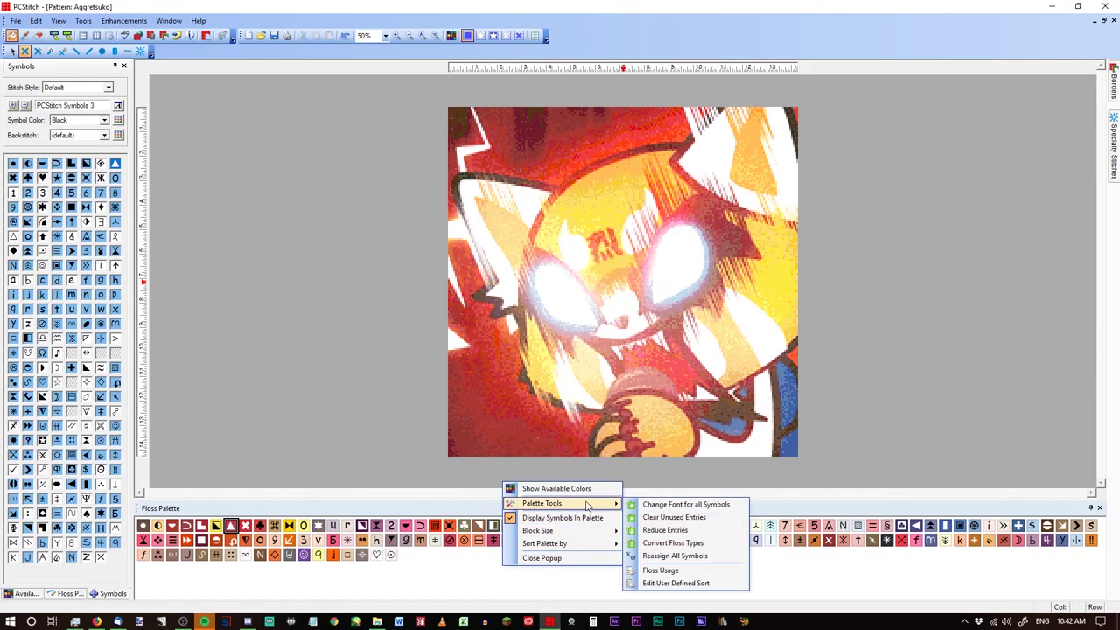
{"action": "left_click", "coordinate": [710, 571]}
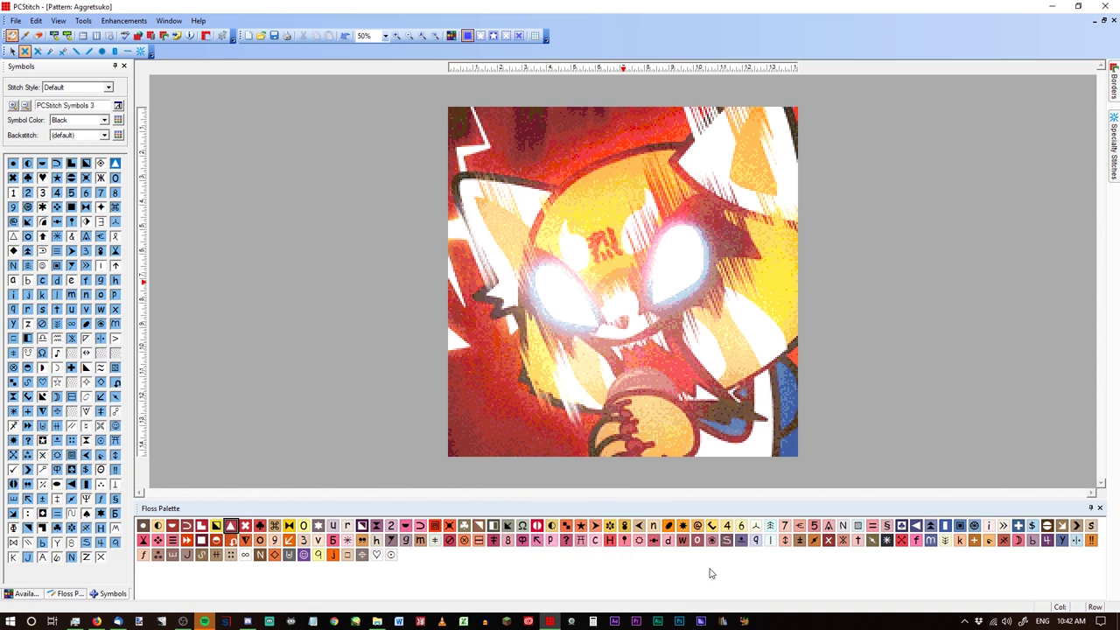
{"action": "left_click", "coordinate": [395, 35]}
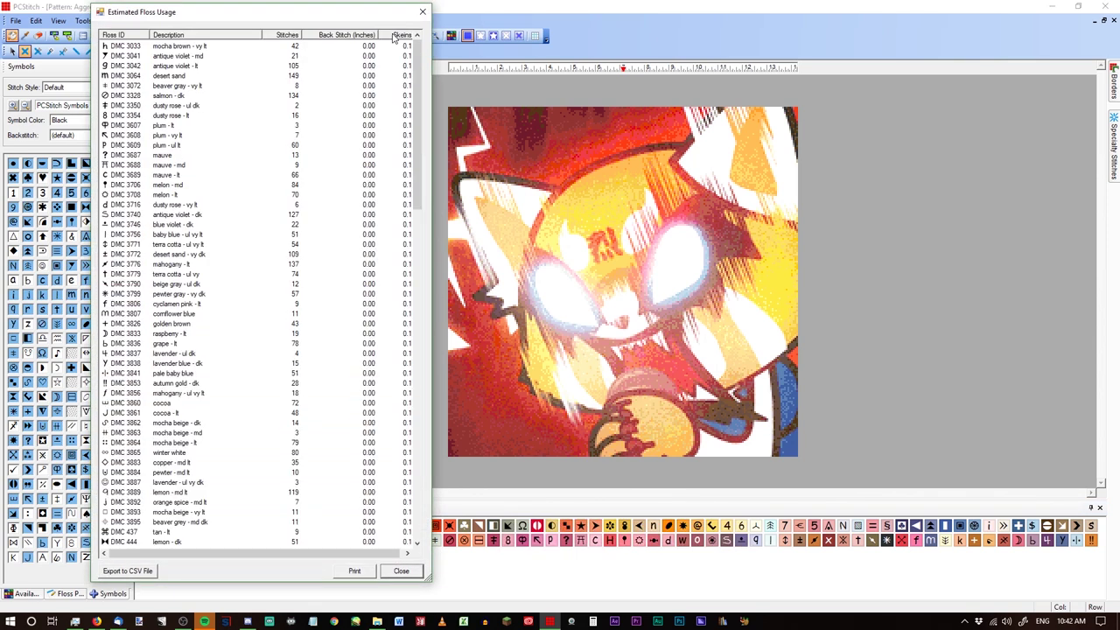
{"action": "left_click", "coordinate": [394, 35]}
{"action": "left_click", "coordinate": [216, 48]}
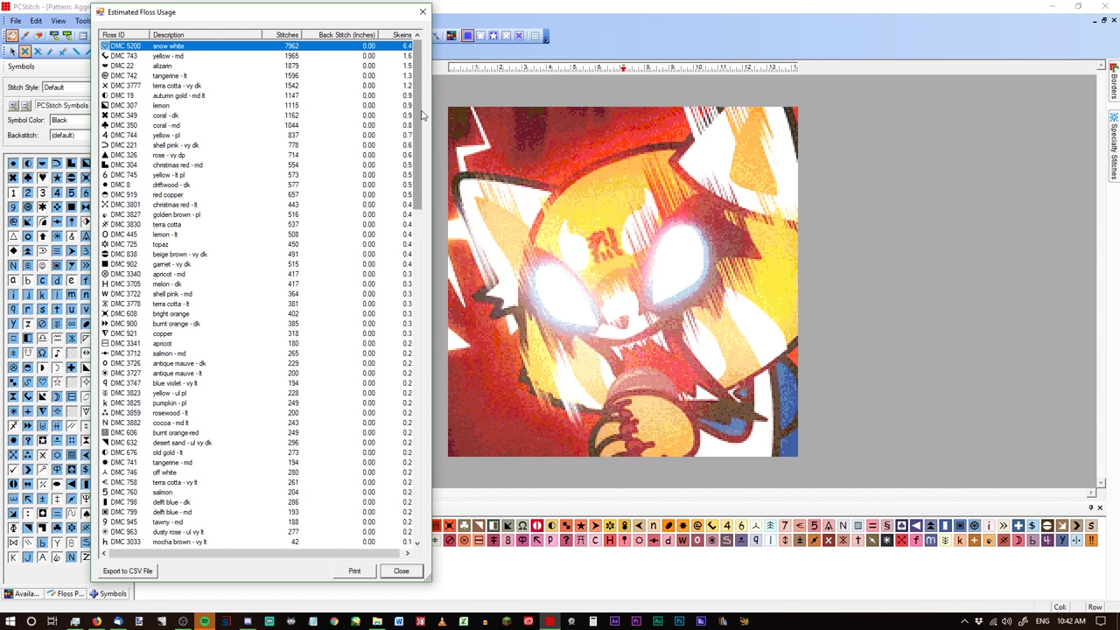
{"action": "scroll", "coordinate": [422, 115], "scroll_direction": "down", "scroll_amount": 10}
{"action": "scroll", "coordinate": [411, 140], "scroll_direction": "up", "scroll_amount": 10}
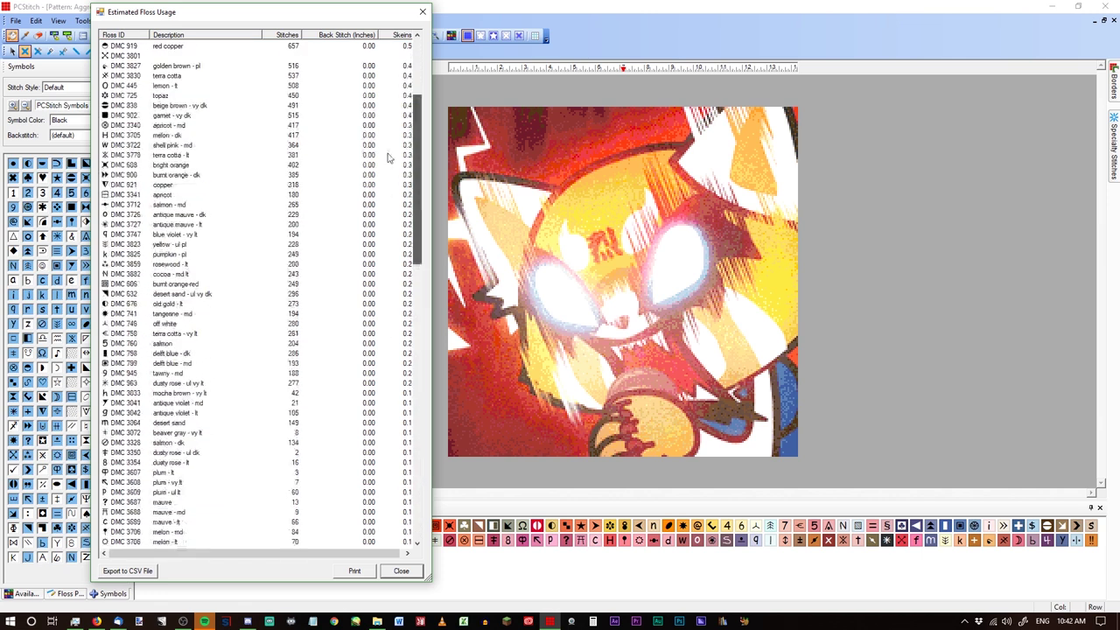
{"action": "left_click", "coordinate": [423, 13]}
Step: Set the default number of strands for full stitches to 2 in the pattern's stitch options and apply
{"action": "left_click", "coordinate": [205, 35]}
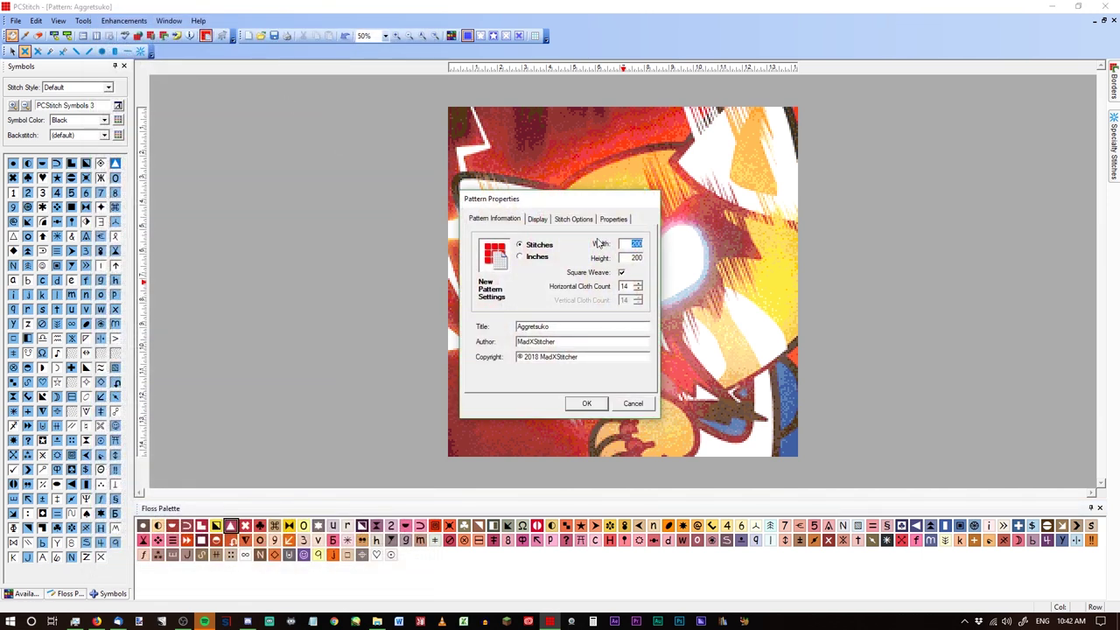
{"action": "left_click", "coordinate": [573, 218]}
{"action": "left_click", "coordinate": [574, 271]}
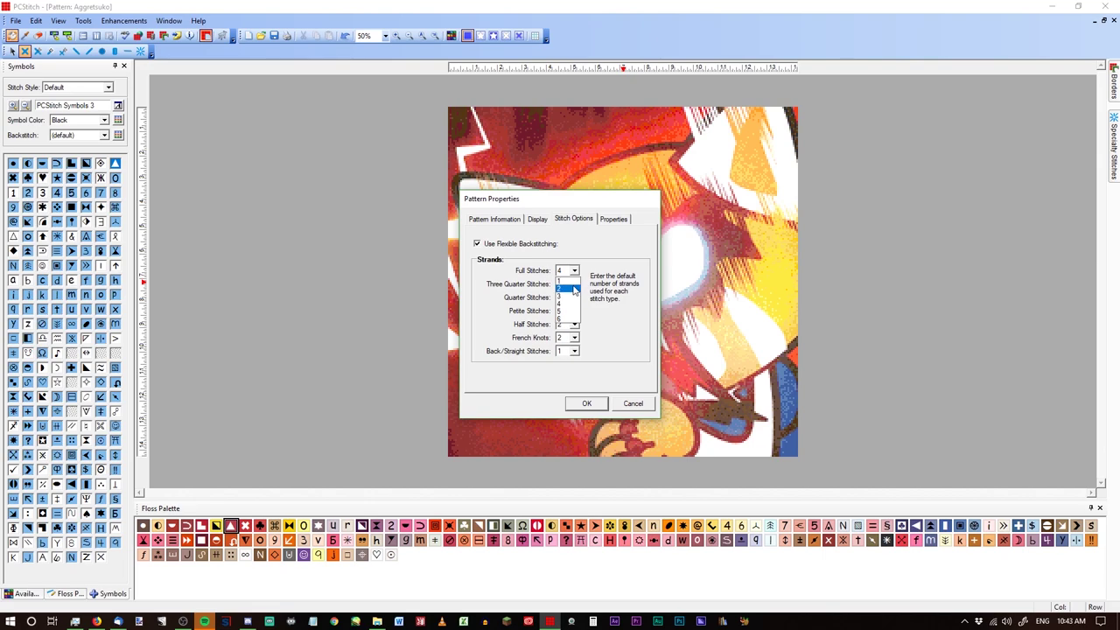
{"action": "left_click", "coordinate": [574, 288]}
{"action": "left_click", "coordinate": [594, 404]}
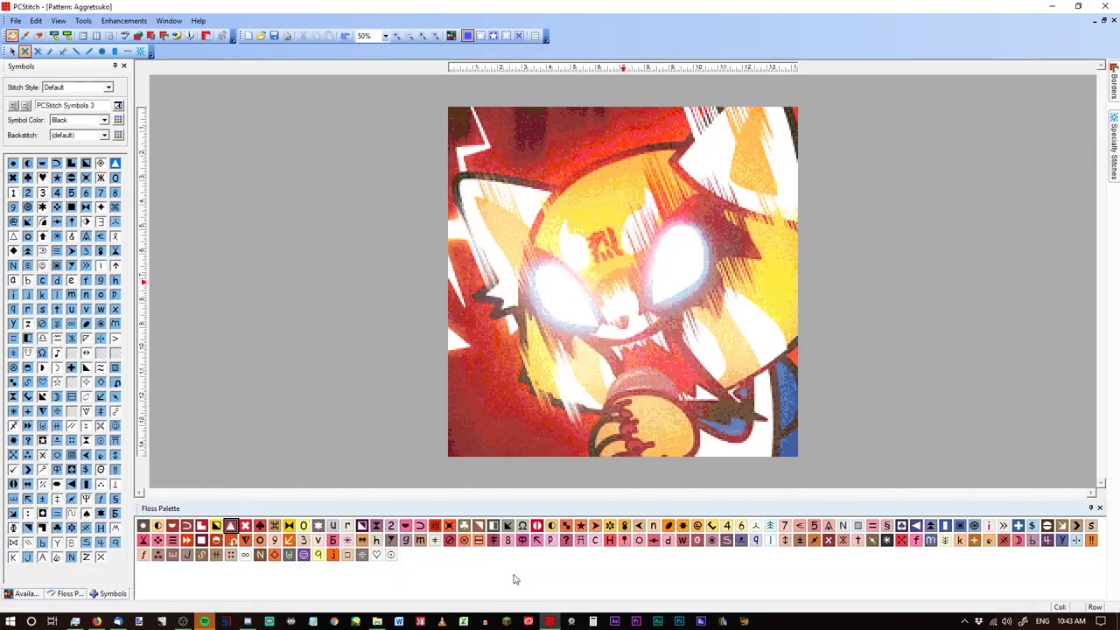
Step: Clear the unused entries from the Aggretsuko pattern's floss palette
{"action": "right_click", "coordinate": [561, 585]}
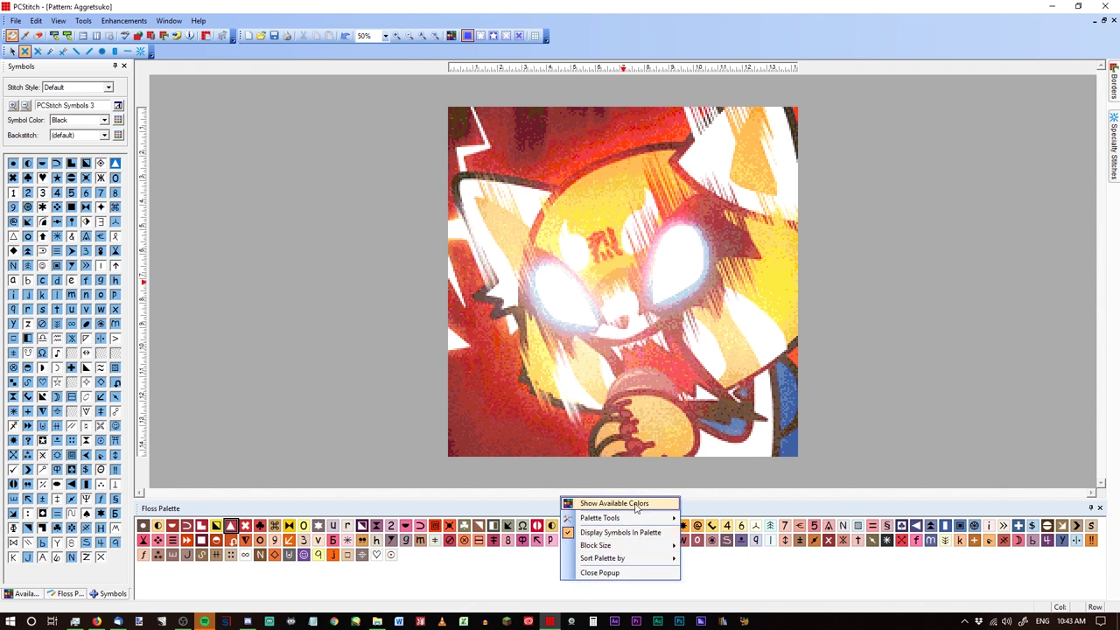
{"action": "mouse_move", "coordinate": [647, 518]}
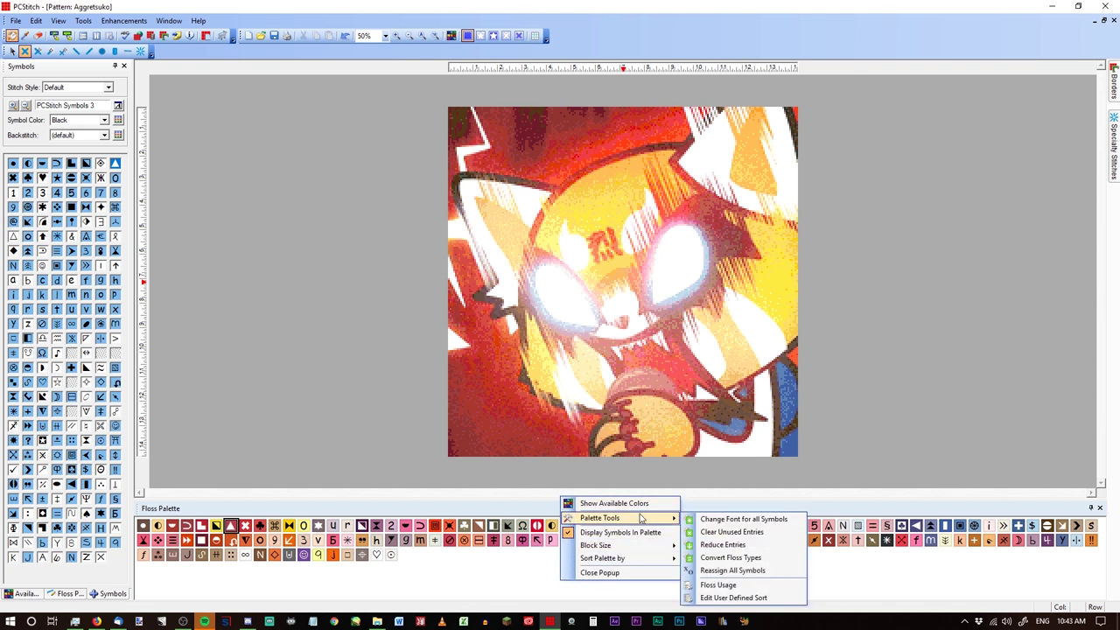
{"action": "left_click", "coordinate": [789, 532]}
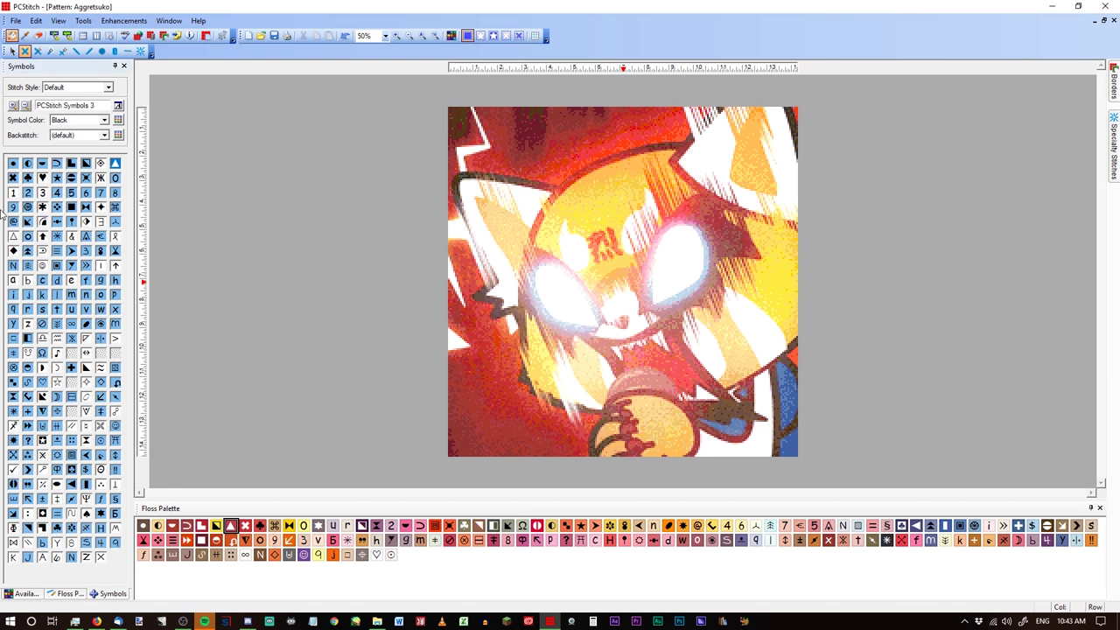
Step: Create a new blank pattern, accepting the proposed pattern properties
{"action": "left_click", "coordinate": [15, 20]}
{"action": "left_click", "coordinate": [28, 47]}
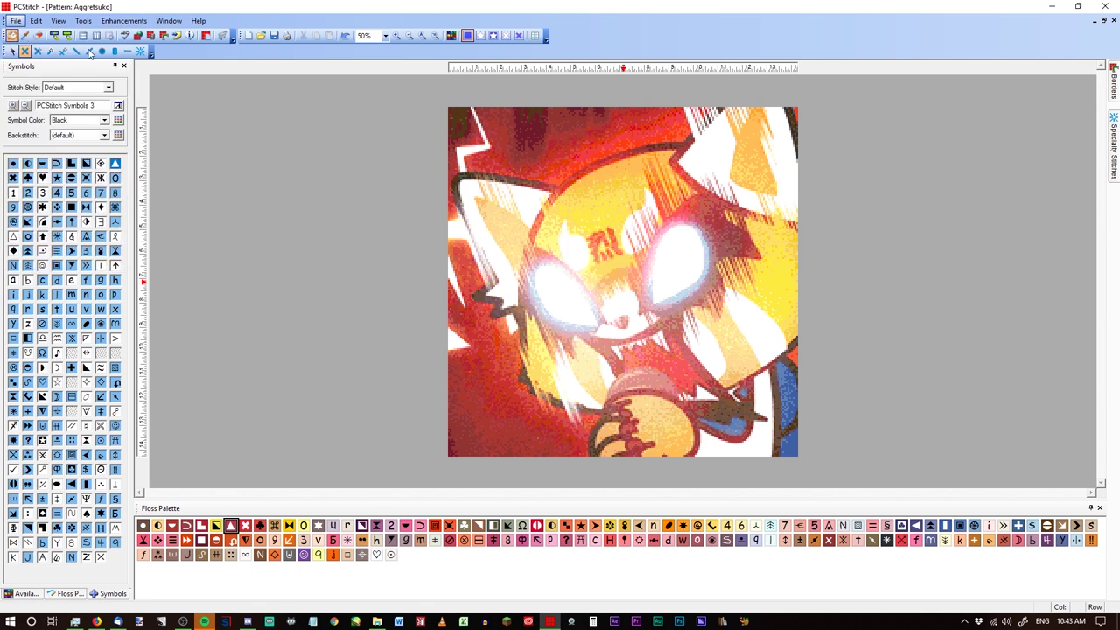
{"action": "left_click", "coordinate": [591, 405]}
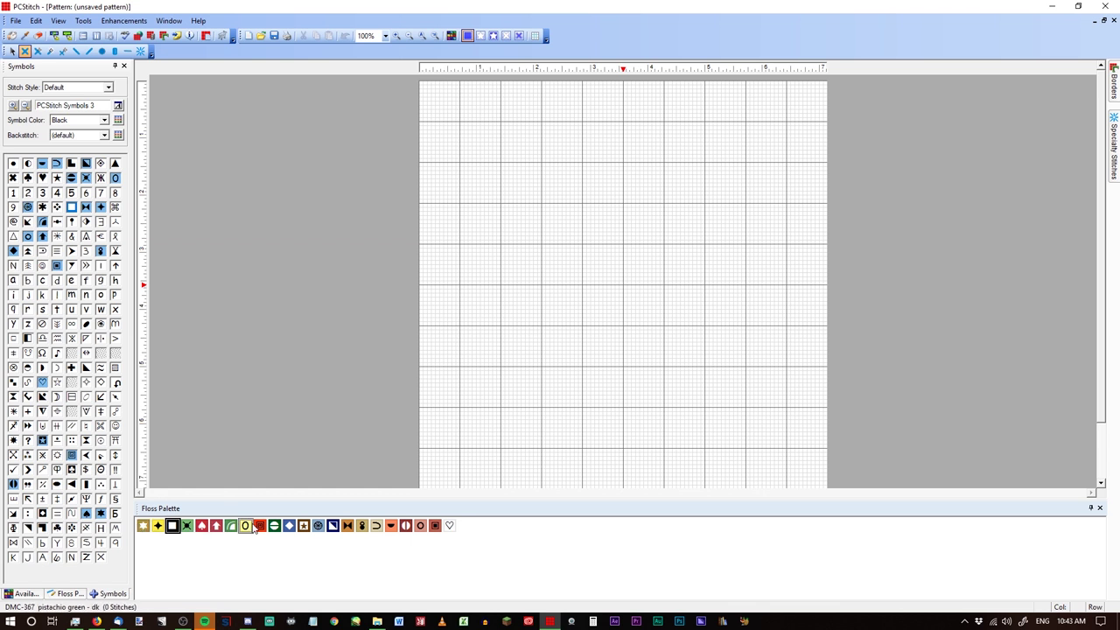
Step: Add DMC 3851 from the available colors to the floss palette and stitch a freehand zigzag line with it on the blank pattern
{"action": "left_click", "coordinate": [21, 593]}
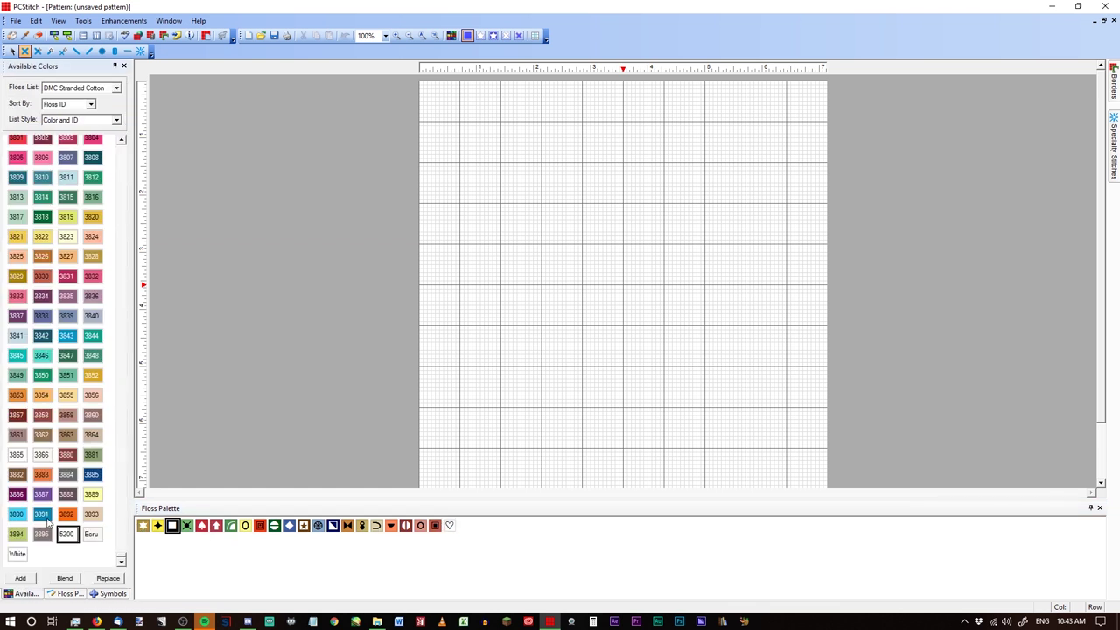
{"action": "double_click", "coordinate": [66, 374]}
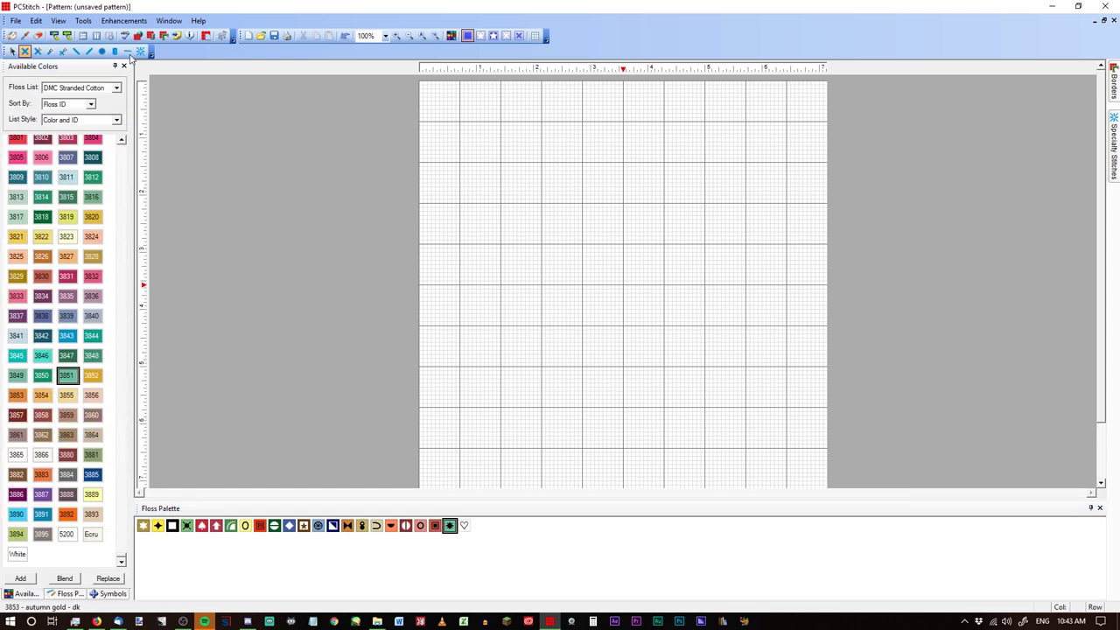
{"action": "mouse_move", "coordinate": [571, 181]}
{"action": "left_mouse_down"}
{"action": "mouse_move", "coordinate": [690, 277]}
{"action": "mouse_move", "coordinate": [637, 252]}
{"action": "mouse_move", "coordinate": [716, 311]}
{"action": "left_mouse_up"}
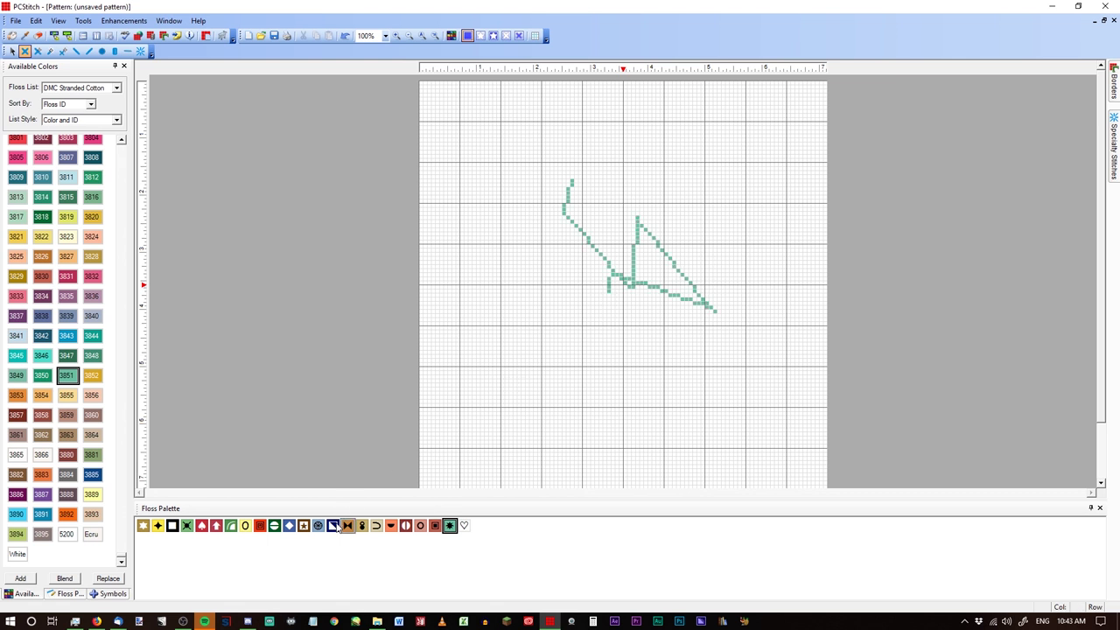
Step: Stitch several freehand lines across the middle of the scratch pattern with the green floss already in the palette
{"action": "left_click", "coordinate": [231, 524]}
{"action": "left_click_drag", "start_coordinate": [595, 238], "coordinate": [659, 320]}
{"action": "left_click_drag", "start_coordinate": [570, 295], "coordinate": [691, 275]}
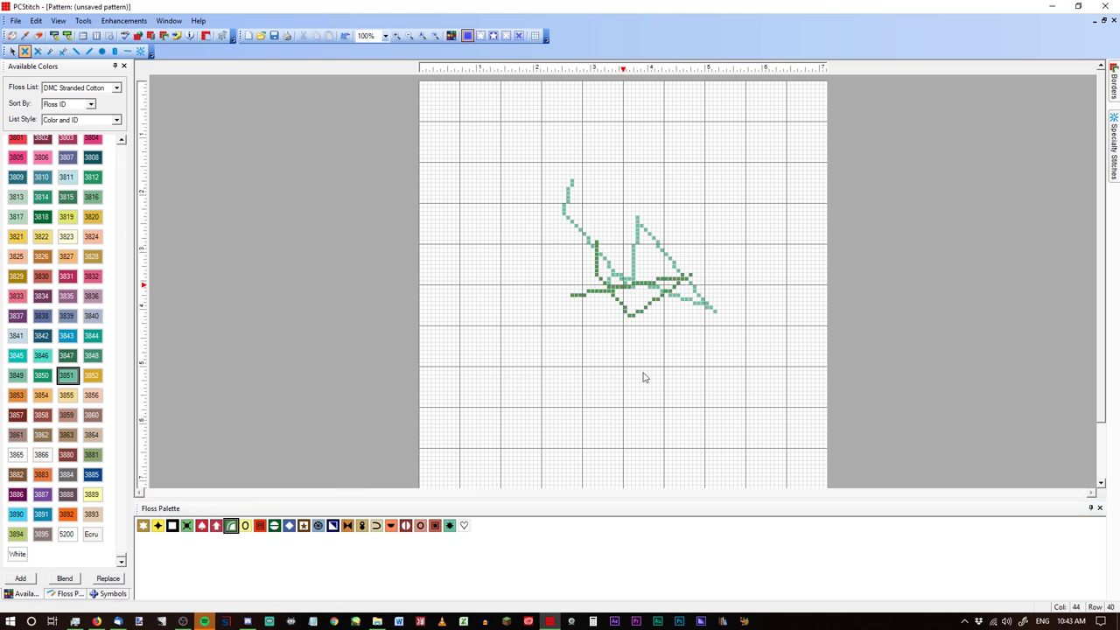
{"action": "left_click_drag", "start_coordinate": [643, 372], "coordinate": [617, 289]}
{"action": "left_click_drag", "start_coordinate": [612, 289], "coordinate": [550, 319]}
Step: Stitch large freehand outlines and lines over the scratch pattern with the dark red floss already in the palette
{"action": "left_click", "coordinate": [405, 525]}
{"action": "left_click_drag", "start_coordinate": [628, 185], "coordinate": [639, 185]}
{"action": "mouse_move", "coordinate": [661, 184]}
{"action": "left_mouse_down"}
{"action": "mouse_move", "coordinate": [679, 184]}
{"action": "mouse_move", "coordinate": [660, 185]}
{"action": "left_mouse_up"}
{"action": "left_click_drag", "start_coordinate": [627, 186], "coordinate": [691, 275]}
{"action": "mouse_move", "coordinate": [724, 185]}
{"action": "left_mouse_down"}
{"action": "mouse_move", "coordinate": [683, 181]}
{"action": "mouse_move", "coordinate": [693, 268]}
{"action": "left_mouse_up"}
{"action": "left_click_drag", "start_coordinate": [674, 192], "coordinate": [724, 185]}
{"action": "left_click_drag", "start_coordinate": [681, 219], "coordinate": [646, 305]}
{"action": "mouse_move", "coordinate": [553, 359]}
{"action": "left_mouse_down"}
{"action": "mouse_move", "coordinate": [645, 399]}
{"action": "mouse_move", "coordinate": [711, 319]}
{"action": "mouse_move", "coordinate": [624, 357]}
{"action": "mouse_move", "coordinate": [633, 415]}
{"action": "left_mouse_up"}
{"action": "mouse_move", "coordinate": [552, 418]}
{"action": "left_mouse_down"}
{"action": "mouse_move", "coordinate": [513, 394]}
{"action": "mouse_move", "coordinate": [530, 220]}
{"action": "mouse_move", "coordinate": [559, 137]}
{"action": "mouse_move", "coordinate": [524, 262]}
{"action": "mouse_move", "coordinate": [742, 303]}
{"action": "mouse_move", "coordinate": [819, 251]}
{"action": "left_mouse_up"}
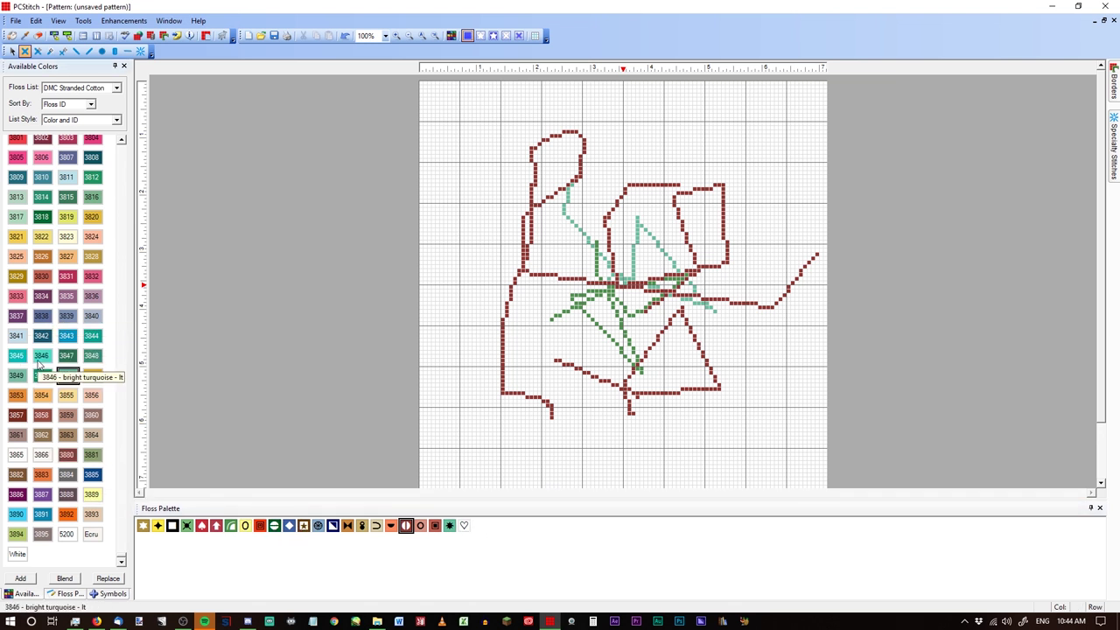
Step: Add DMC 3846 bright turquoise - lt to the palette and stitch a few freehand lines with it
{"action": "left_click", "coordinate": [40, 358]}
{"action": "left_click_drag", "start_coordinate": [557, 155], "coordinate": [613, 287]}
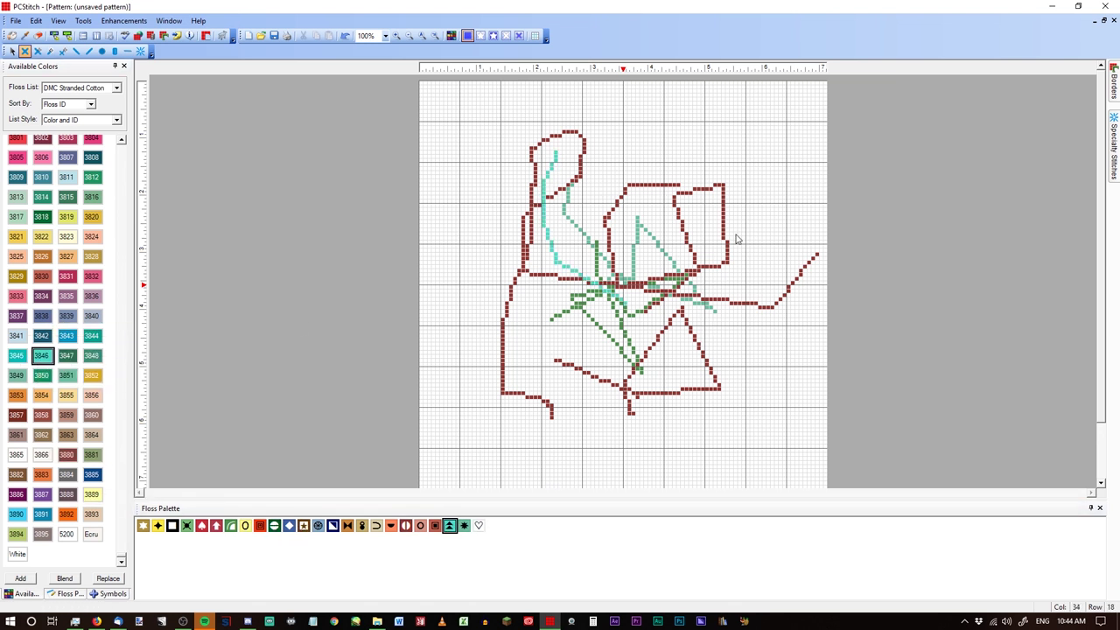
{"action": "left_click_drag", "start_coordinate": [733, 205], "coordinate": [663, 322]}
{"action": "left_click_drag", "start_coordinate": [604, 206], "coordinate": [735, 204]}
Step: Add DMC 3806 cyclamen pink - lt to the palette and stitch long freehand lines across the scratch pattern with it
{"action": "left_click", "coordinate": [42, 157]}
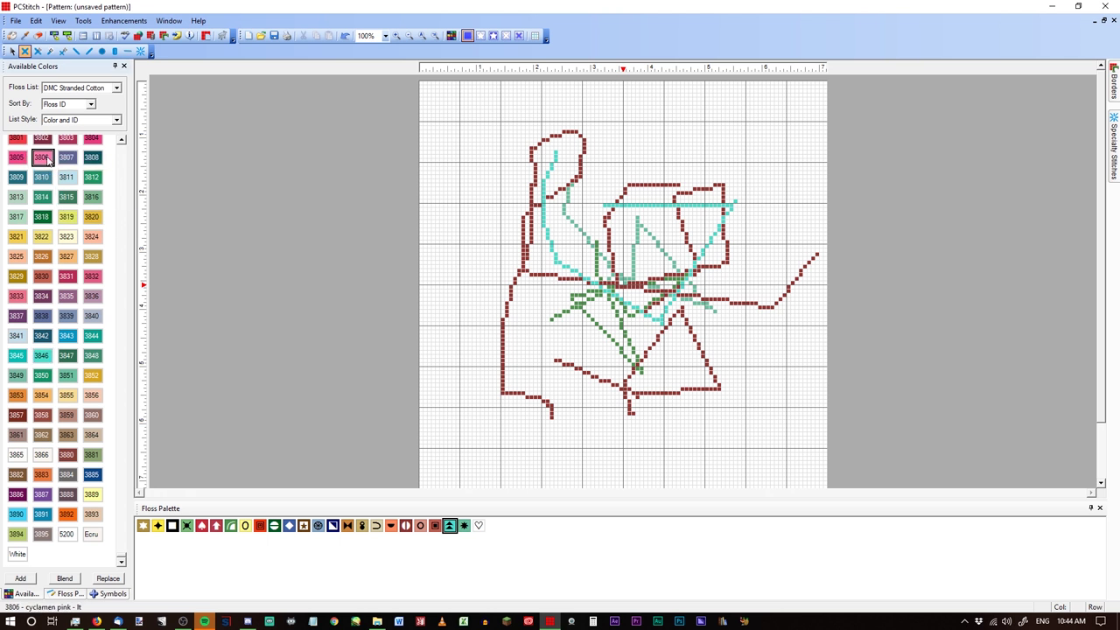
{"action": "mouse_move", "coordinate": [648, 138]}
{"action": "left_mouse_down"}
{"action": "mouse_move", "coordinate": [586, 211]}
{"action": "mouse_move", "coordinate": [831, 283]}
{"action": "mouse_move", "coordinate": [734, 202]}
{"action": "mouse_move", "coordinate": [769, 354]}
{"action": "mouse_move", "coordinate": [630, 401]}
{"action": "left_mouse_up"}
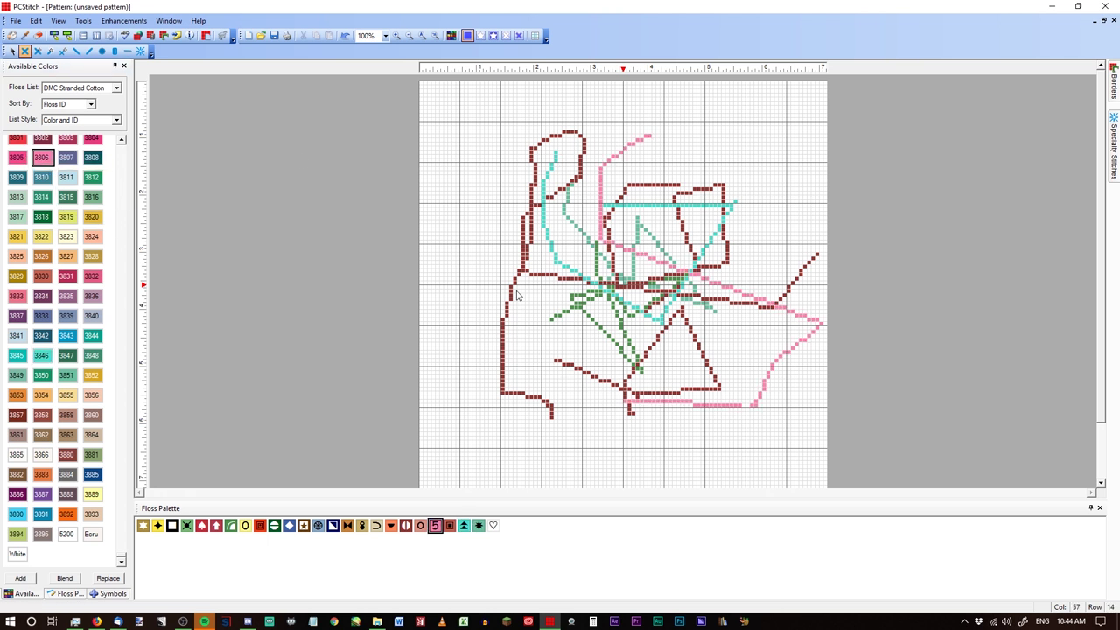
{"action": "mouse_move", "coordinate": [517, 296]}
{"action": "left_mouse_down"}
{"action": "mouse_move", "coordinate": [624, 245]}
{"action": "mouse_move", "coordinate": [654, 385]}
{"action": "left_mouse_up"}
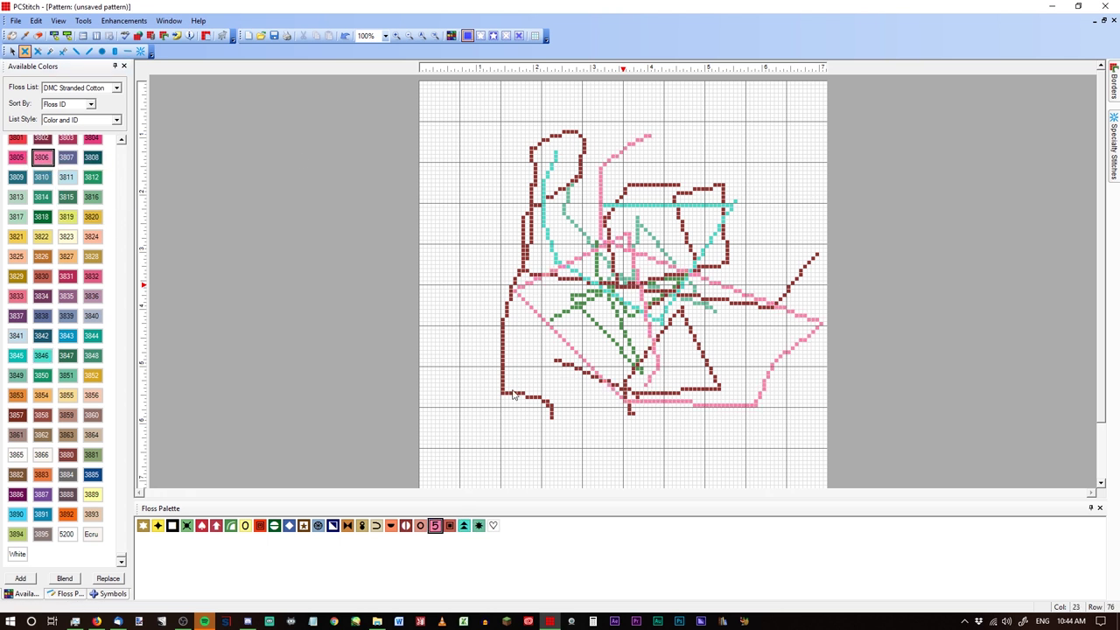
Step: Clear the unused entries from the scratch pattern's floss palette, and close that pattern without saving it
{"action": "right_click", "coordinate": [540, 543]}
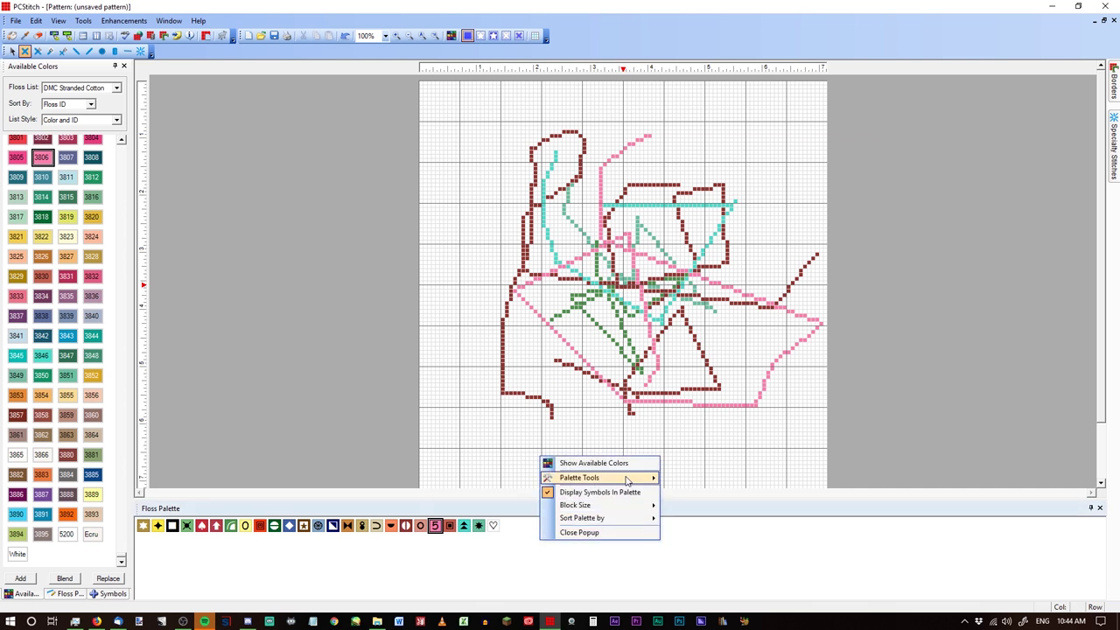
{"action": "mouse_move", "coordinate": [626, 480]}
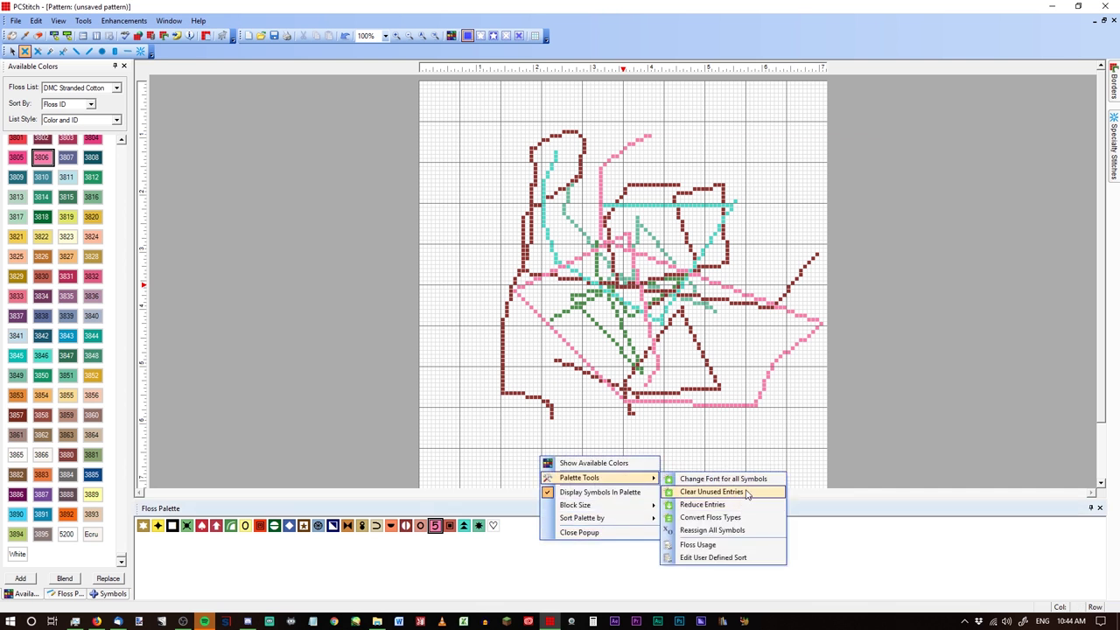
{"action": "left_click", "coordinate": [710, 492]}
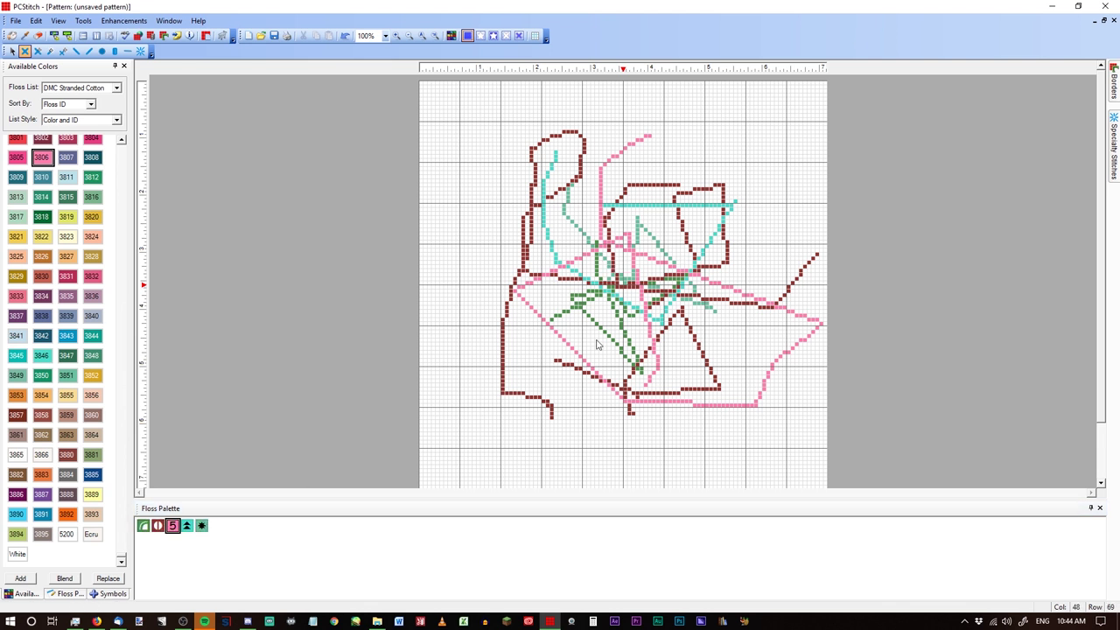
{"action": "left_click", "coordinate": [1114, 19]}
{"action": "left_click", "coordinate": [608, 352]}
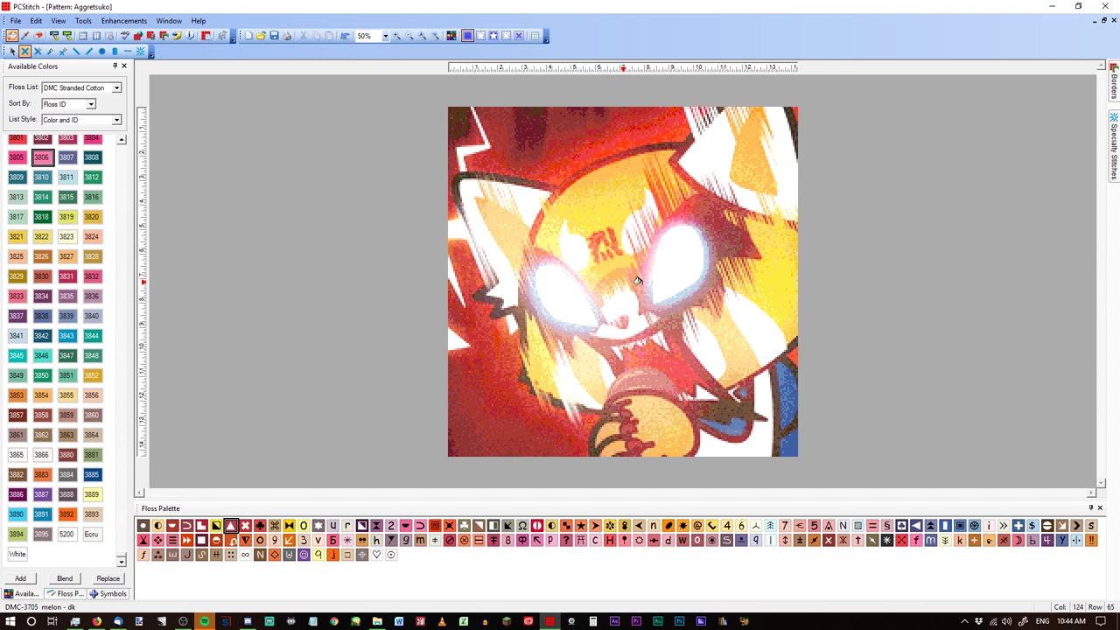
Step: Save a copy of the Aggretsuko pattern as Aggretsuko 2.PAT in the Aggretsuko folder
{"action": "left_click", "coordinate": [14, 21]}
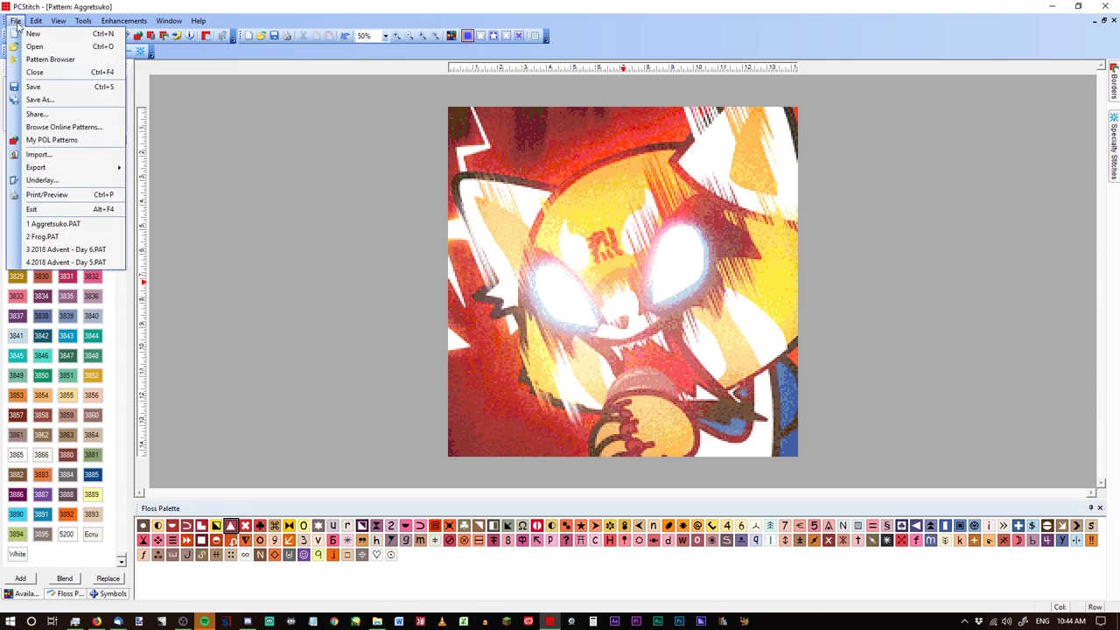
{"action": "left_click", "coordinate": [69, 101]}
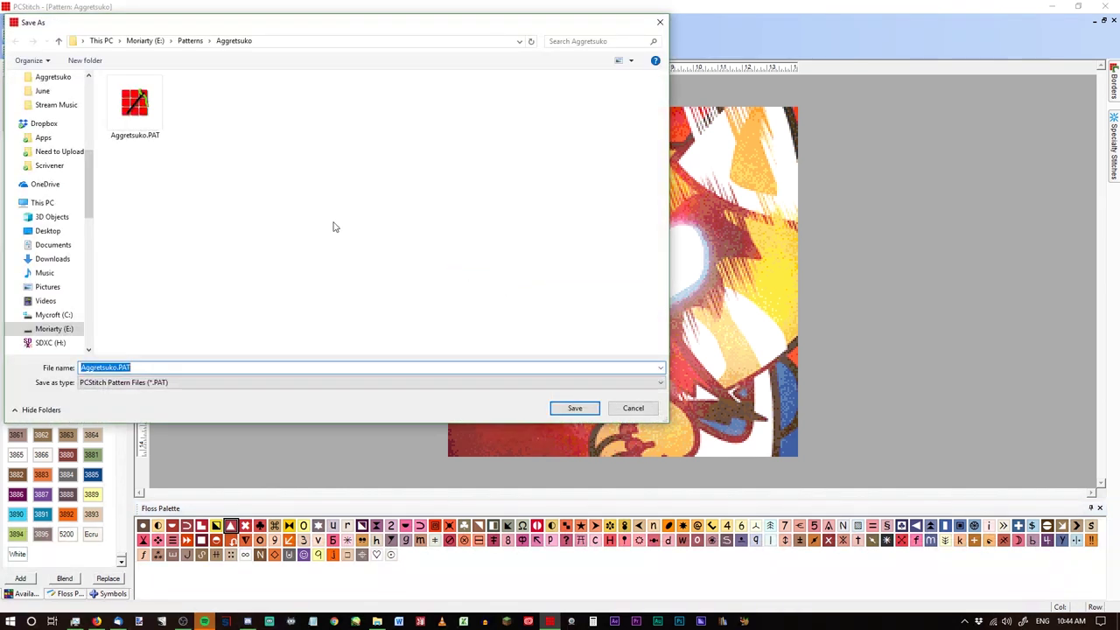
{"action": "left_click", "coordinate": [117, 367]}
{"action": "type", "text": "2"}
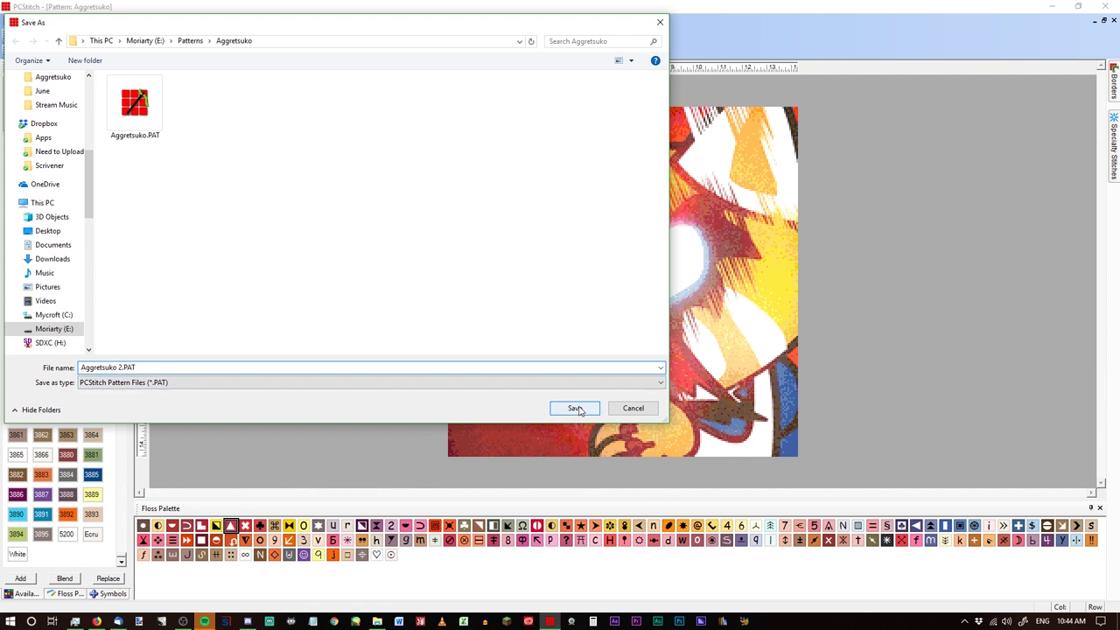
{"action": "left_click", "coordinate": [575, 409]}
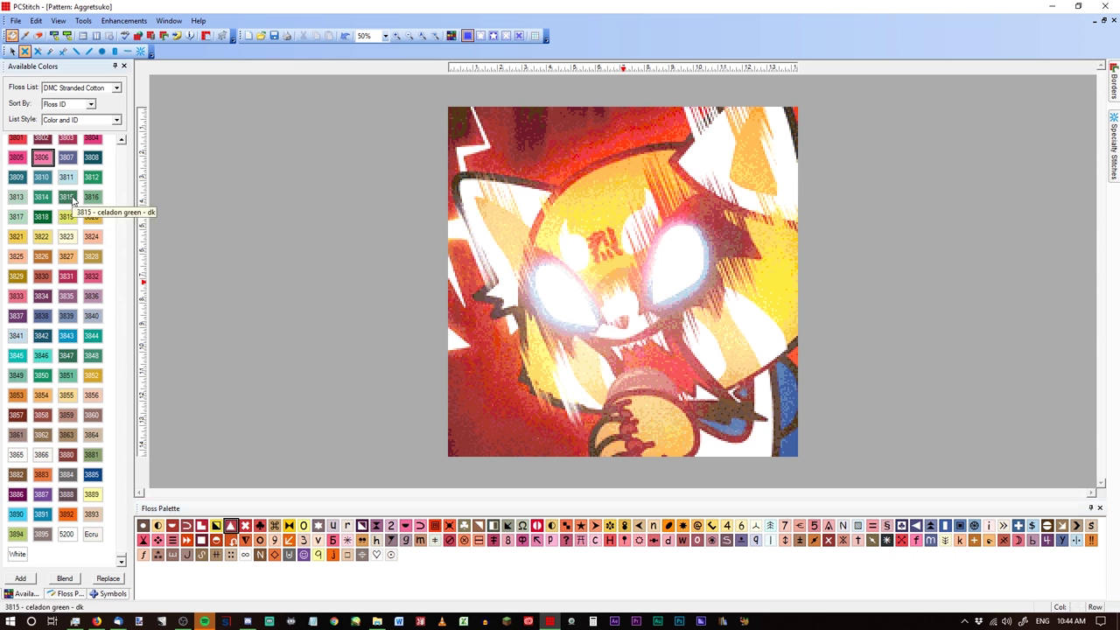
Step: Check the pattern information in the pattern properties and close them without applying changes
{"action": "left_click", "coordinate": [15, 21]}
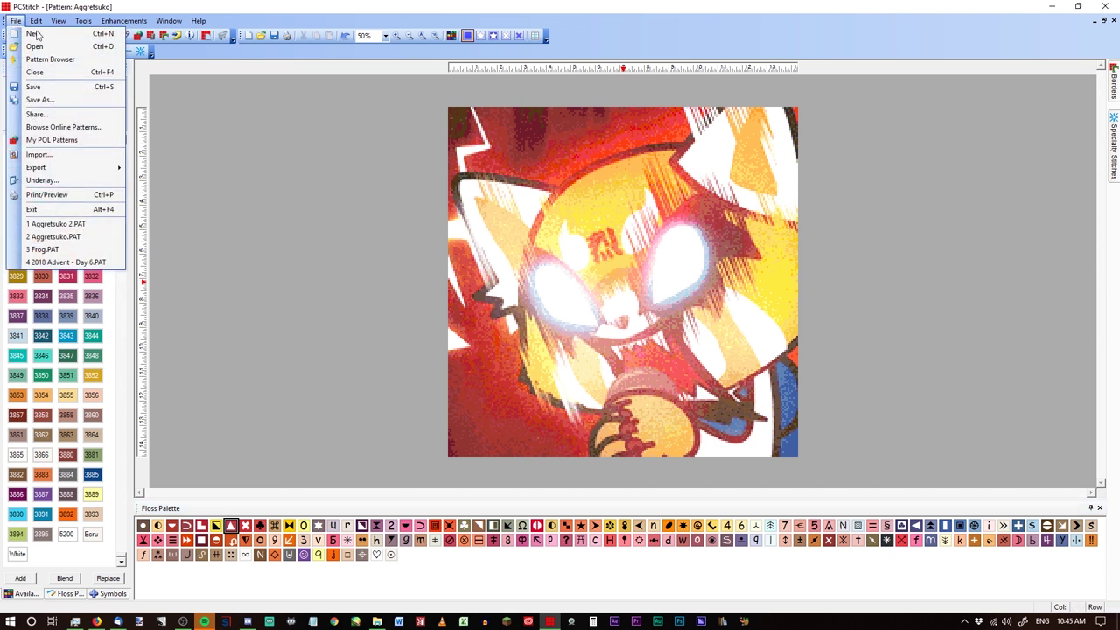
{"action": "left_click", "coordinate": [207, 36]}
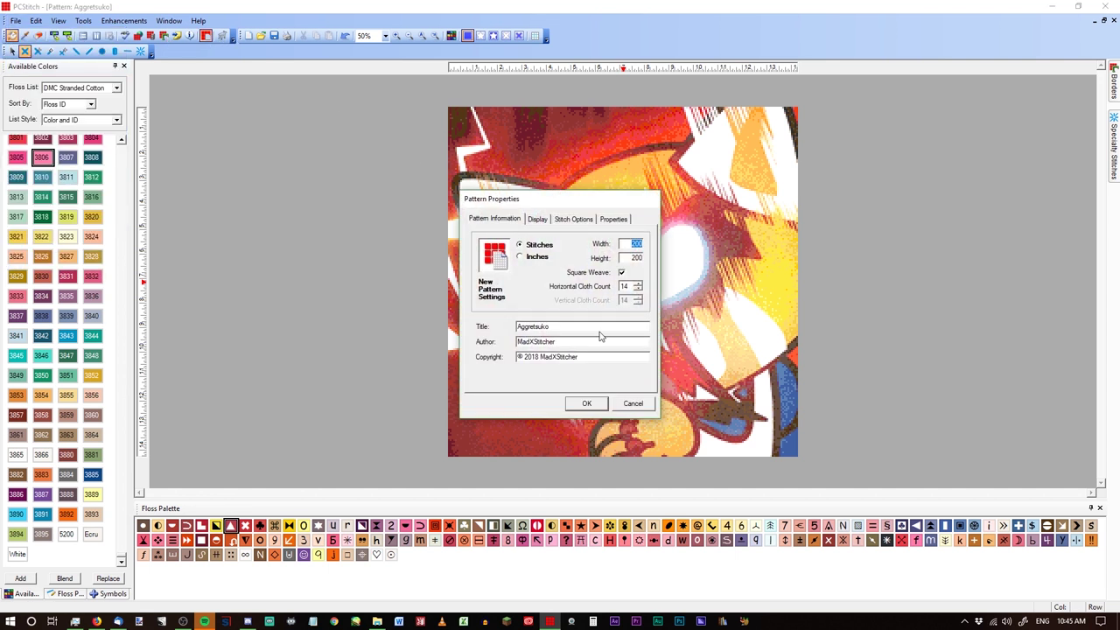
{"action": "left_click", "coordinate": [629, 406]}
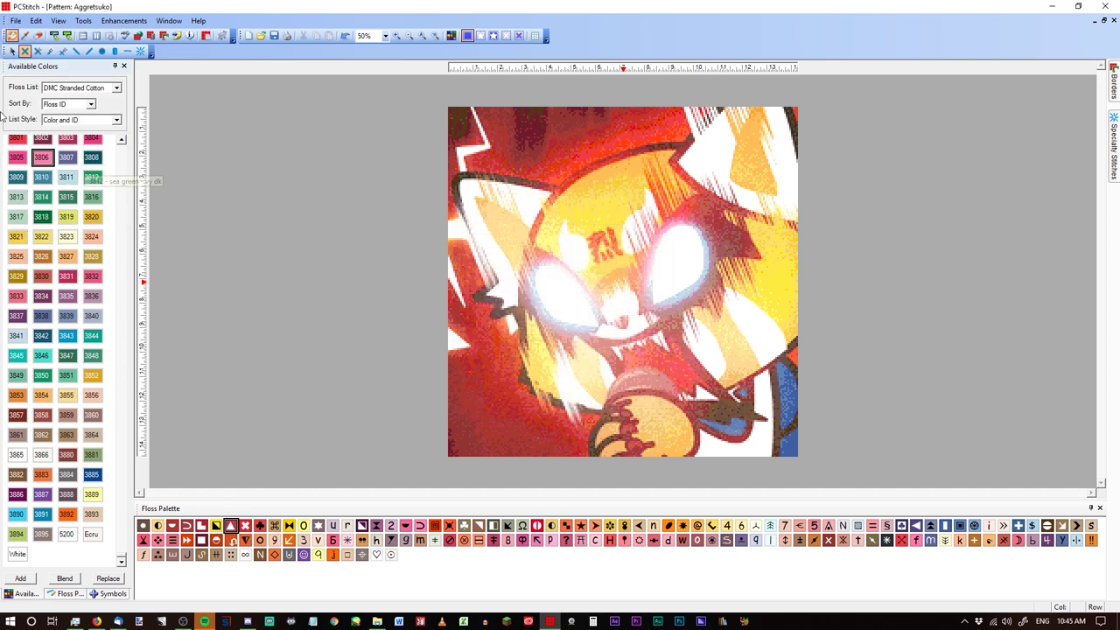
{"action": "left_click", "coordinate": [15, 21]}
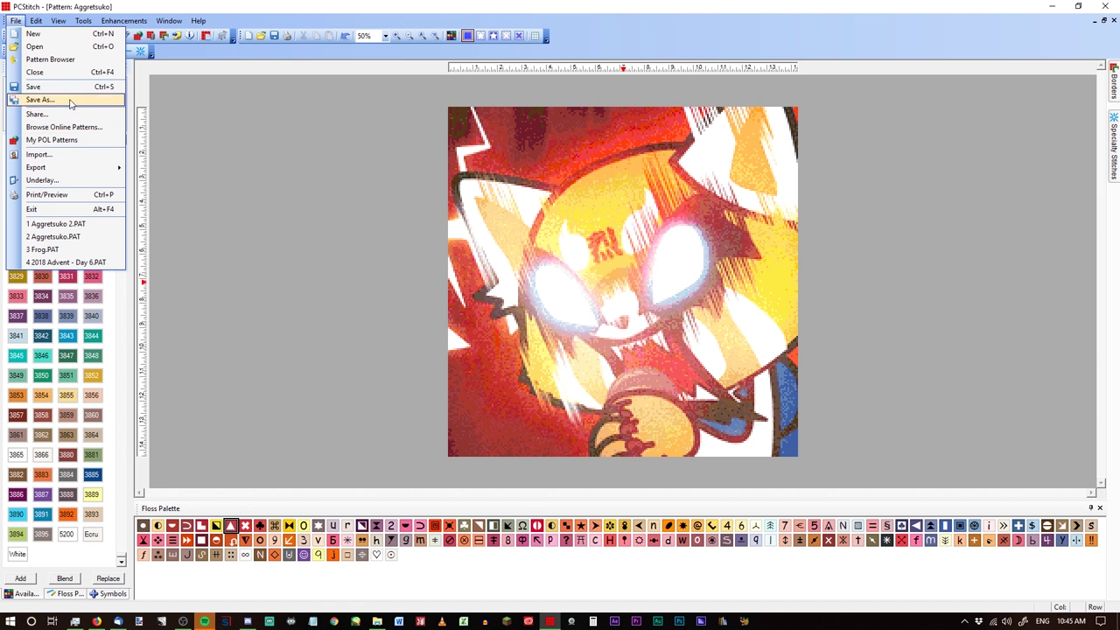
{"action": "left_click", "coordinate": [71, 100]}
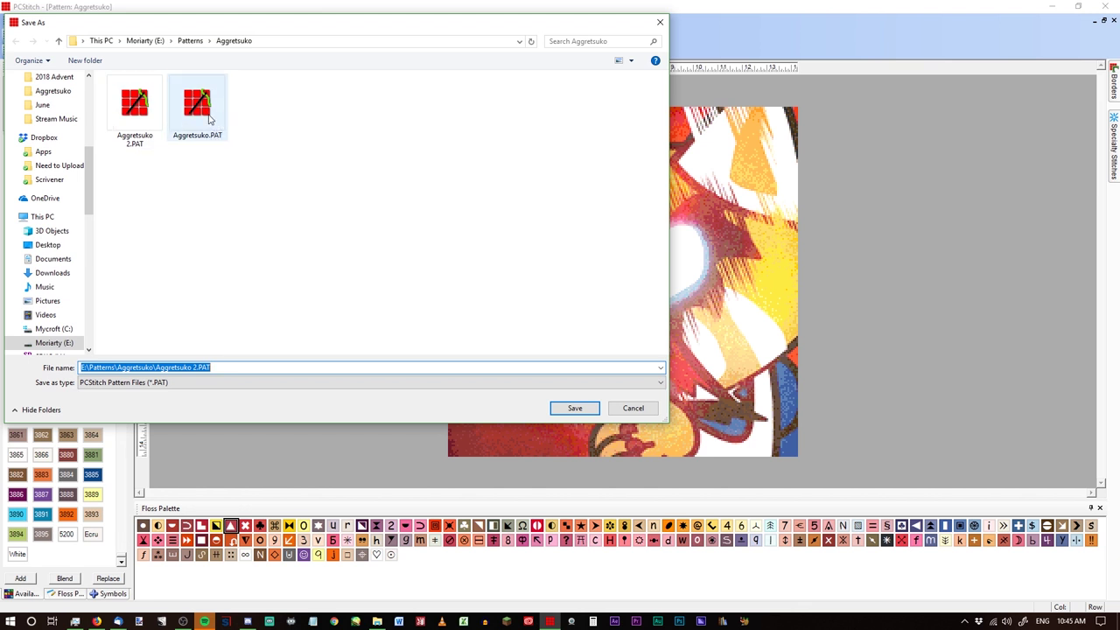
{"action": "left_click", "coordinate": [632, 408]}
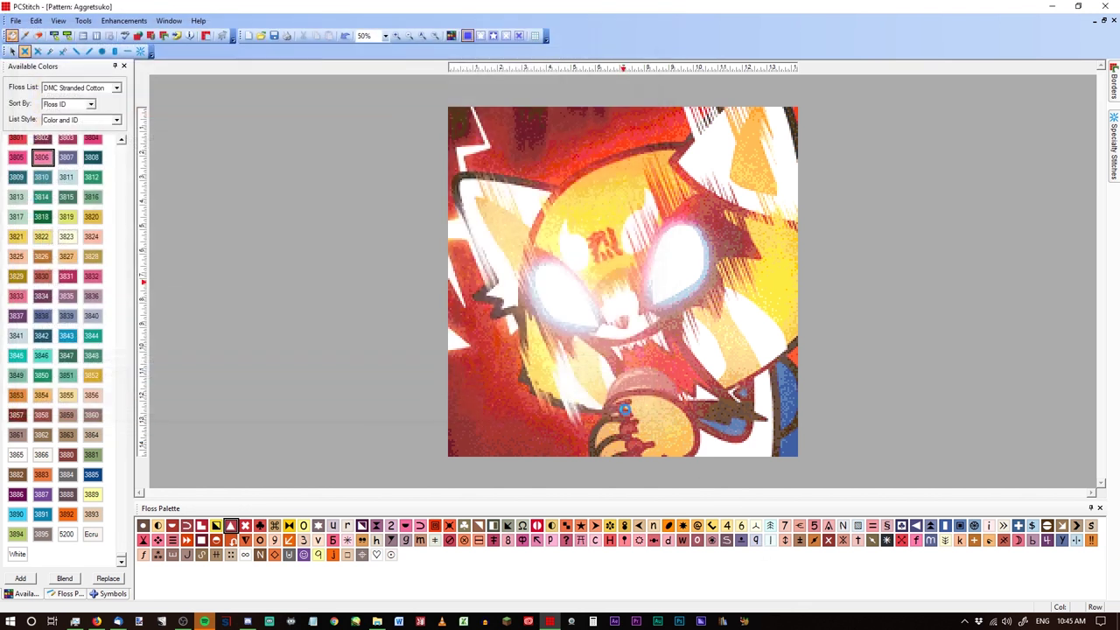
Step: Open the print settings and set automatic sizing to a minimum of 8 stitches per inch
{"action": "left_click", "coordinate": [15, 21]}
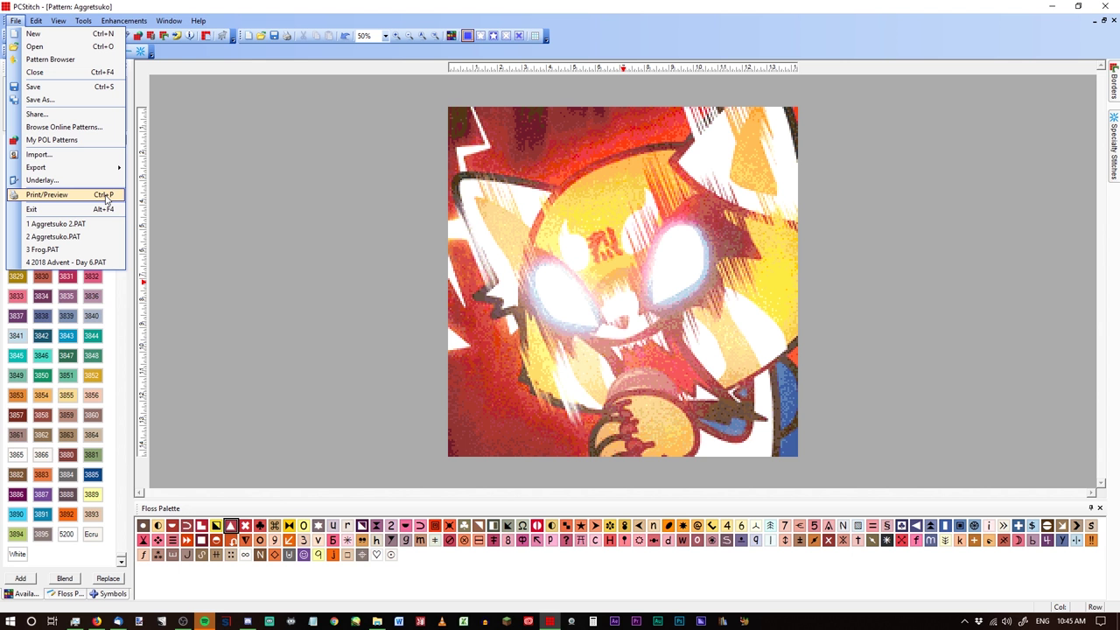
{"action": "left_click", "coordinate": [106, 198]}
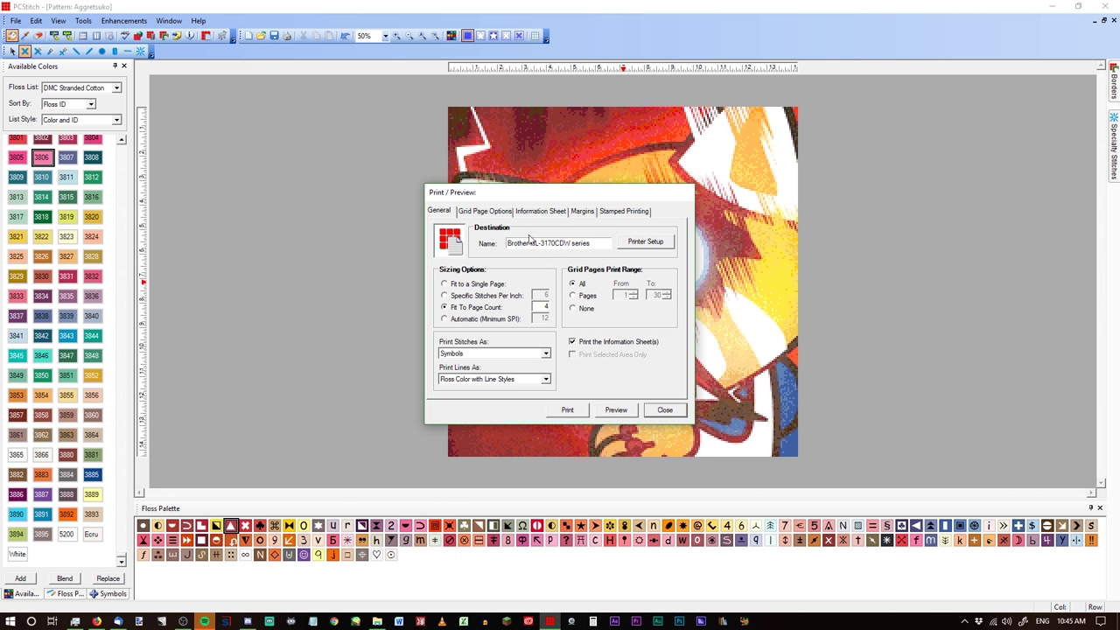
{"action": "left_click", "coordinate": [471, 297]}
{"action": "left_click", "coordinate": [463, 285]}
{"action": "left_click", "coordinate": [480, 309]}
{"action": "left_click", "coordinate": [444, 319]}
{"action": "double_click", "coordinate": [543, 318]}
{"action": "type", "text": "8"}
Step: Preview the printout fitted to a single page and inspect the chart symbols at 500% zoom
{"action": "left_click", "coordinate": [483, 284]}
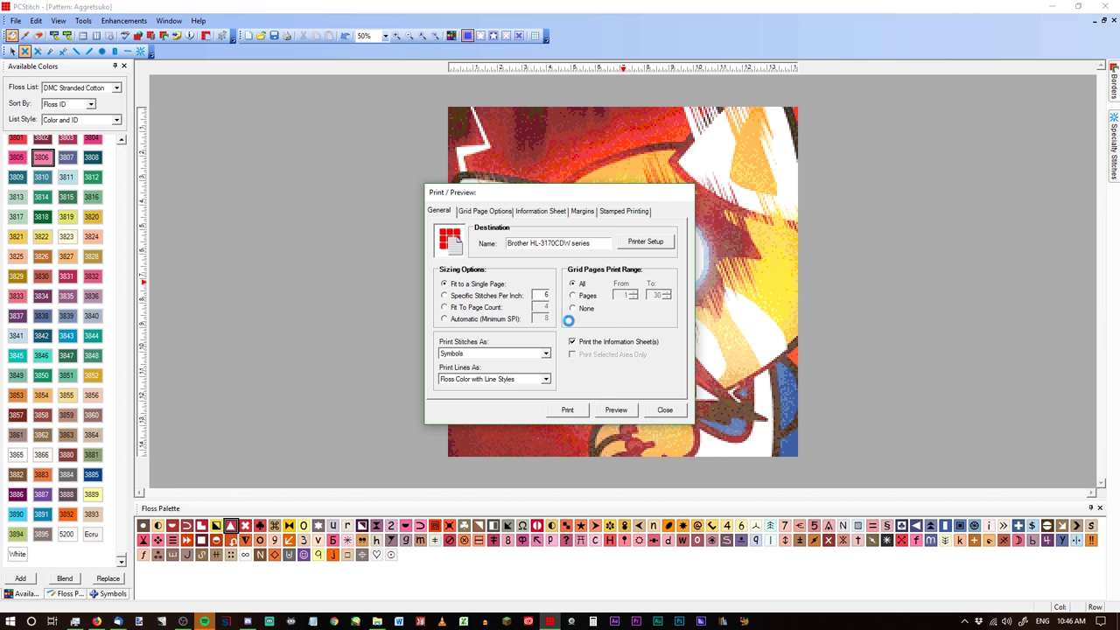
{"action": "left_click", "coordinate": [617, 411]}
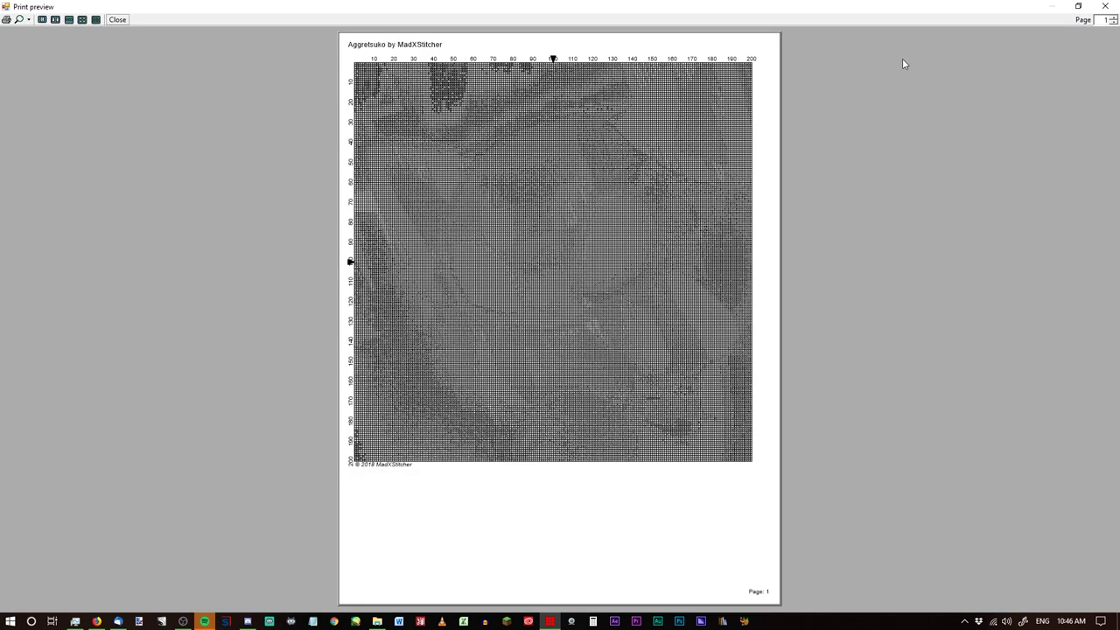
{"action": "left_click", "coordinate": [28, 19]}
{"action": "left_click", "coordinate": [55, 45]}
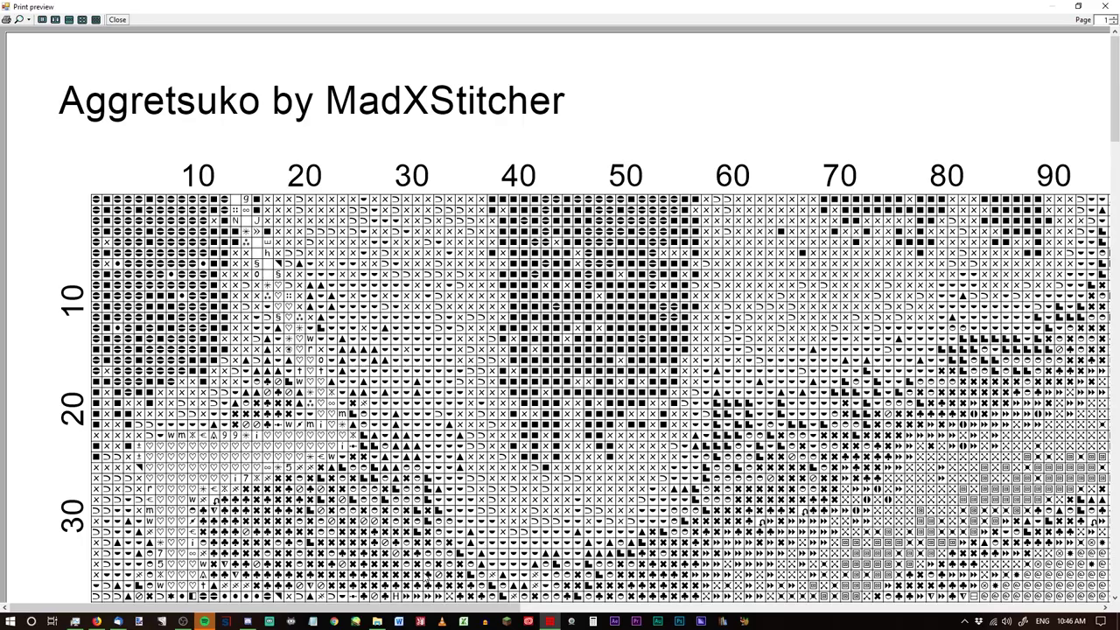
{"action": "left_click", "coordinate": [29, 20]}
{"action": "left_click", "coordinate": [1116, 139]}
{"action": "left_click_drag", "start_coordinate": [1116, 138], "coordinate": [1109, 88]}
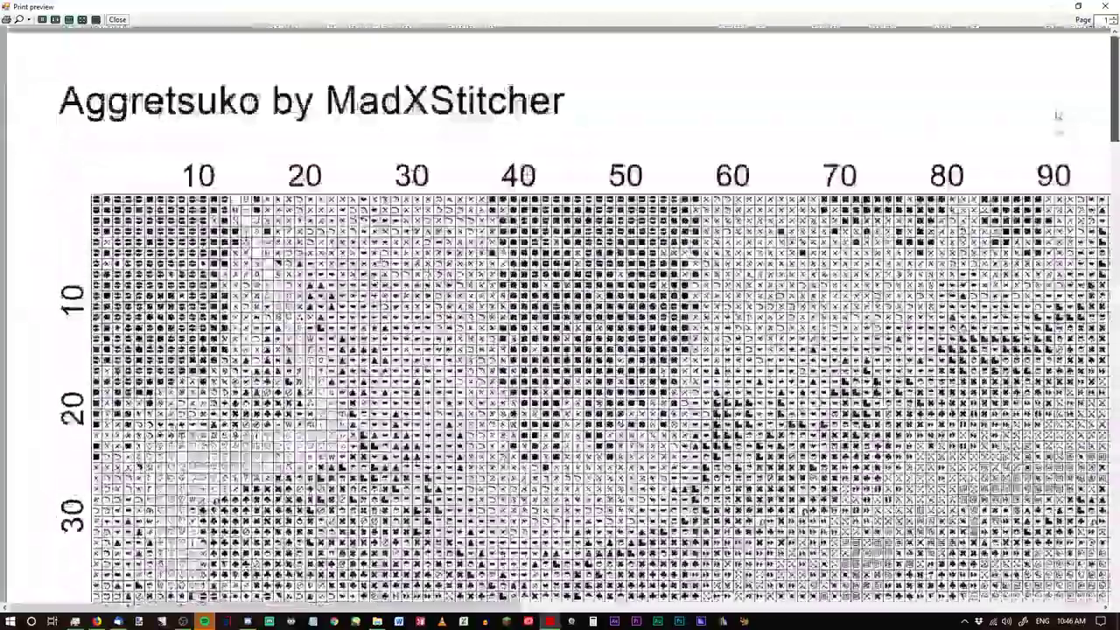
{"action": "left_click_drag", "start_coordinate": [324, 612], "coordinate": [53, 608]}
Step: Return the print preview to automatic zoom, check the color legend page and close the preview
{"action": "left_click", "coordinate": [28, 20]}
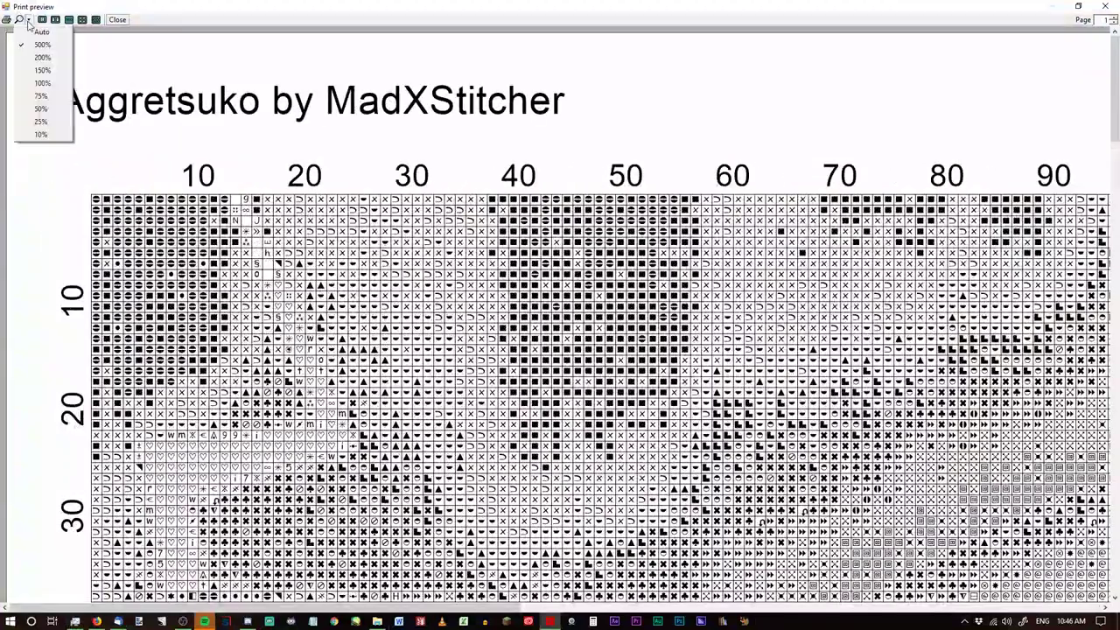
{"action": "left_click", "coordinate": [31, 40]}
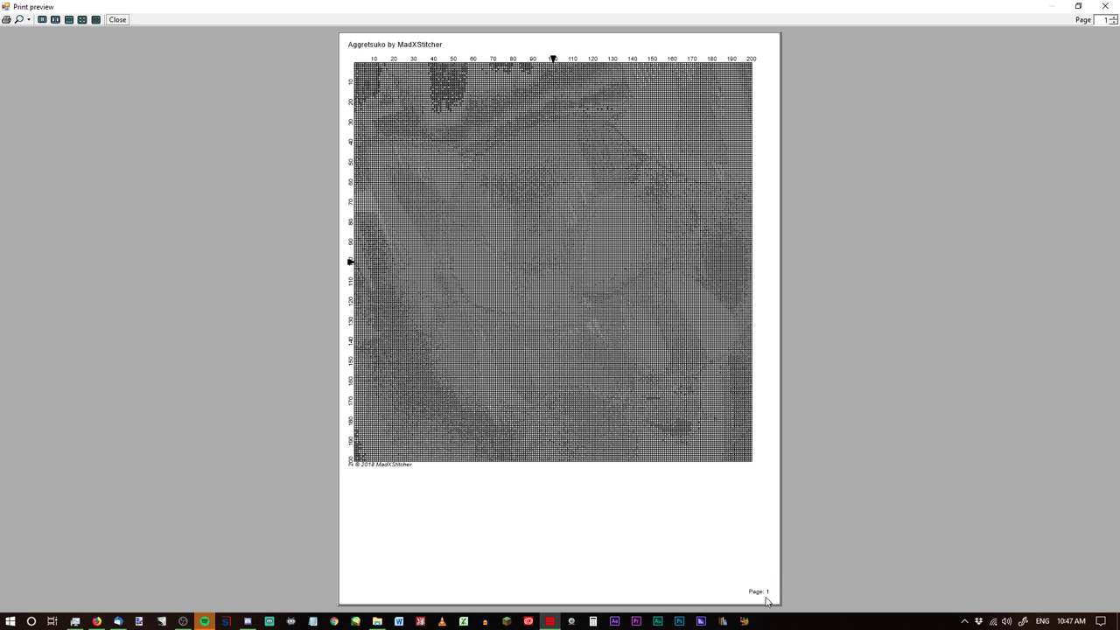
{"action": "left_click", "coordinate": [1113, 17]}
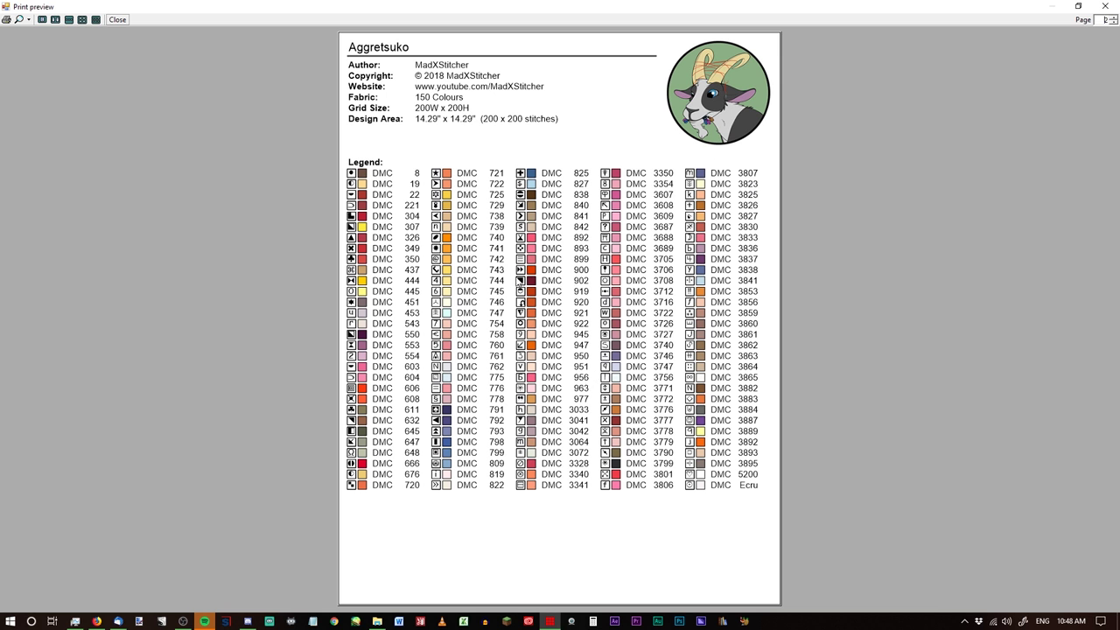
{"action": "left_click", "coordinate": [1105, 6]}
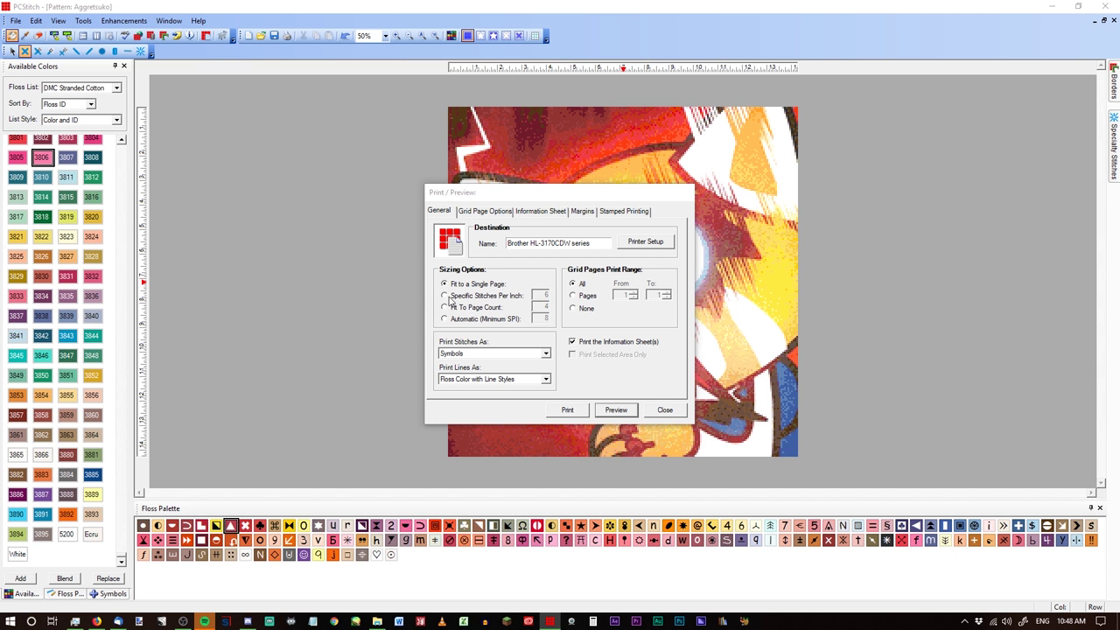
Step: Preview the printout at 6 specific stitches per inch, paging through the chart to the legend before closing it
{"action": "left_click", "coordinate": [471, 296]}
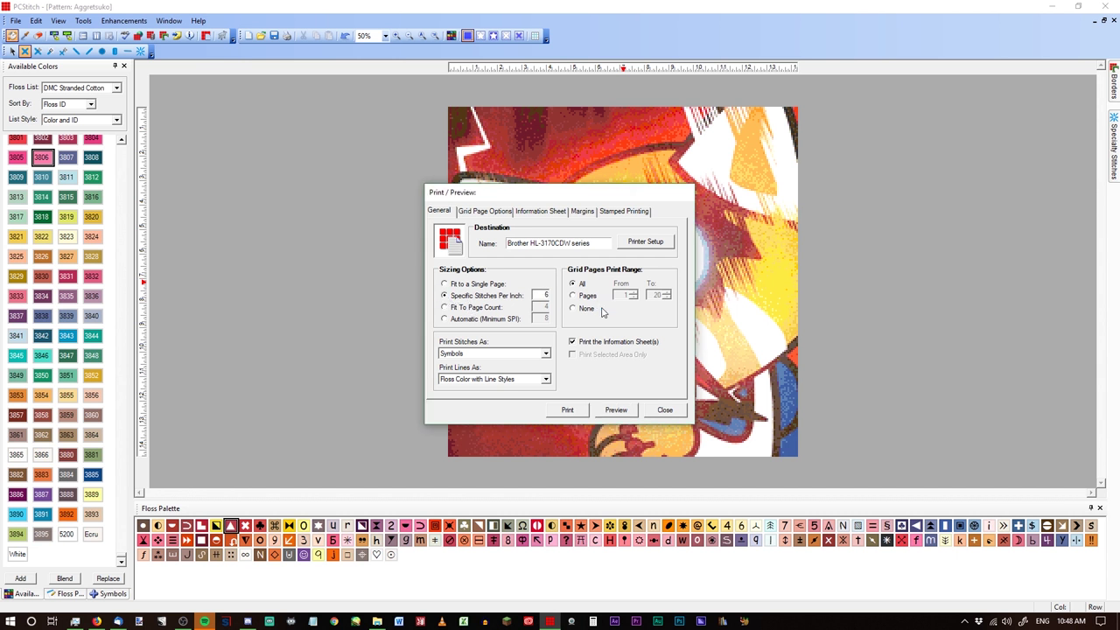
{"action": "left_click", "coordinate": [629, 414]}
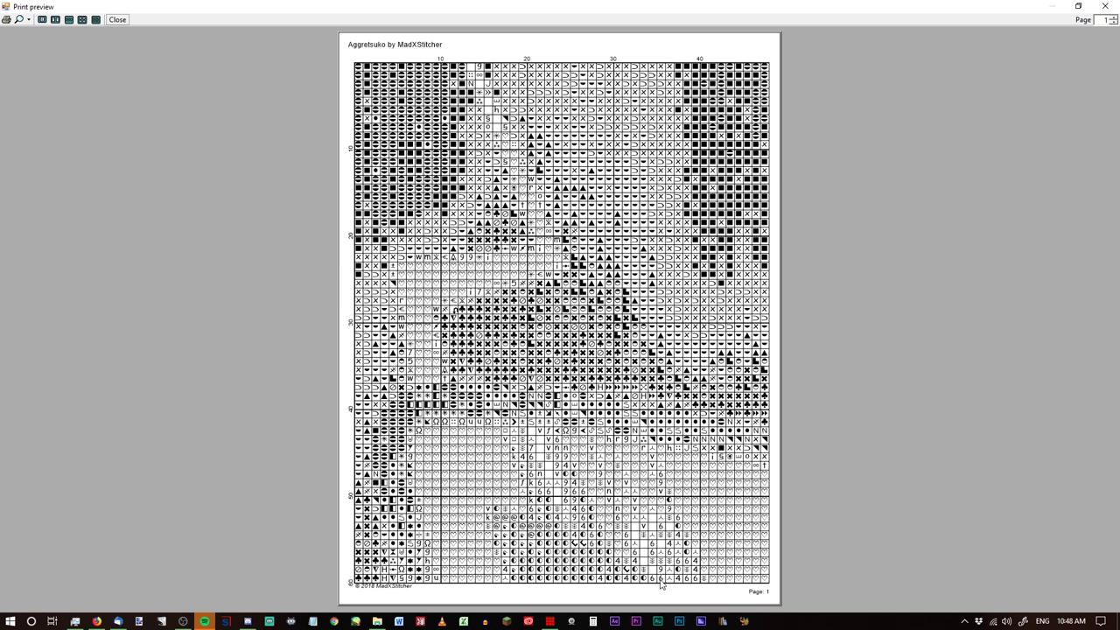
{"action": "left_click", "coordinate": [1114, 17]}
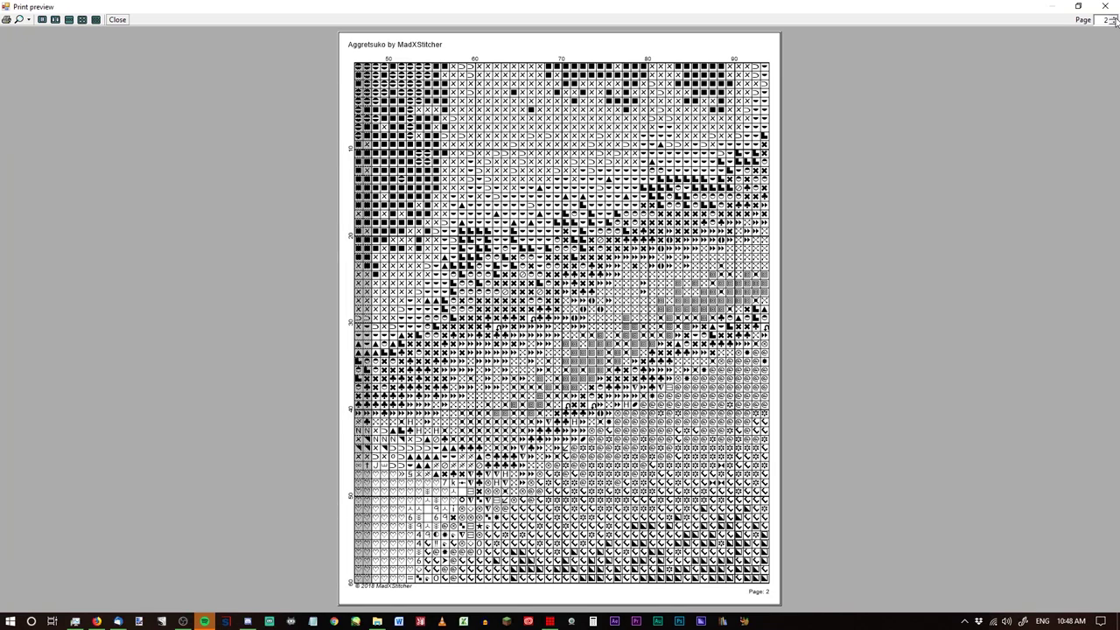
{"action": "left_click", "coordinate": [1114, 17]}
{"action": "left_click", "coordinate": [1115, 17]}
{"action": "left_click", "coordinate": [1115, 17]}
{"action": "left_click", "coordinate": [1114, 17]}
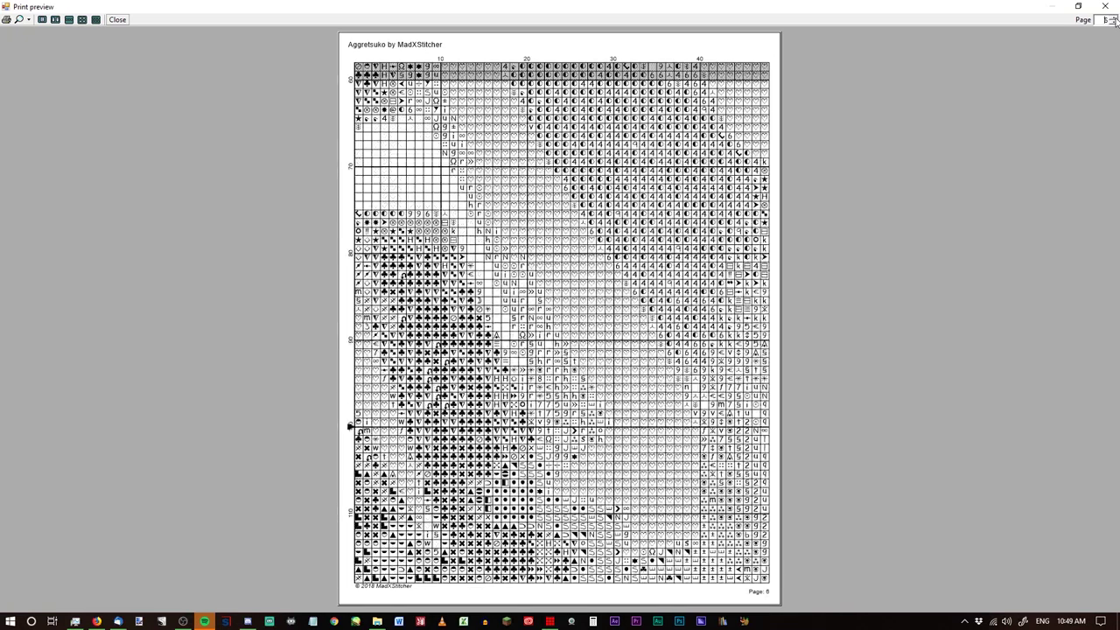
{"action": "left_click", "coordinate": [1114, 17]}
{"action": "left_click", "coordinate": [1114, 18]}
{"action": "left_click", "coordinate": [1114, 18]}
{"action": "left_click", "coordinate": [1115, 17]}
{"action": "left_click", "coordinate": [1114, 17]}
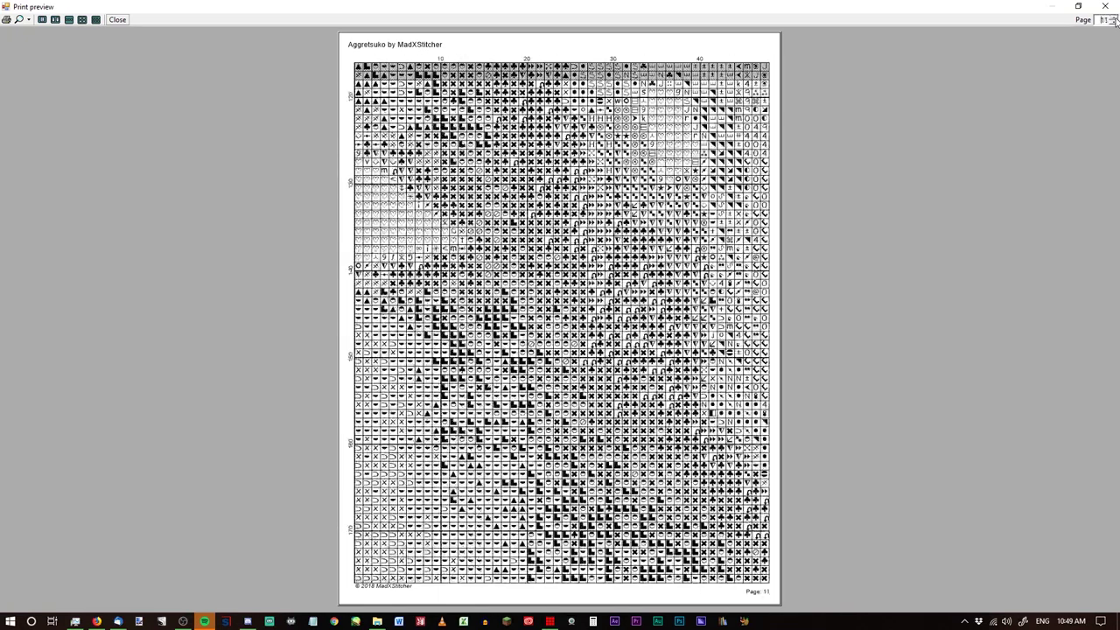
{"action": "left_click", "coordinate": [1115, 18]}
{"action": "left_click", "coordinate": [1115, 18]}
{"action": "left_click", "coordinate": [1115, 17]}
{"action": "left_click", "coordinate": [1115, 17]}
{"action": "left_click", "coordinate": [1115, 17]}
{"action": "left_click", "coordinate": [1115, 17]}
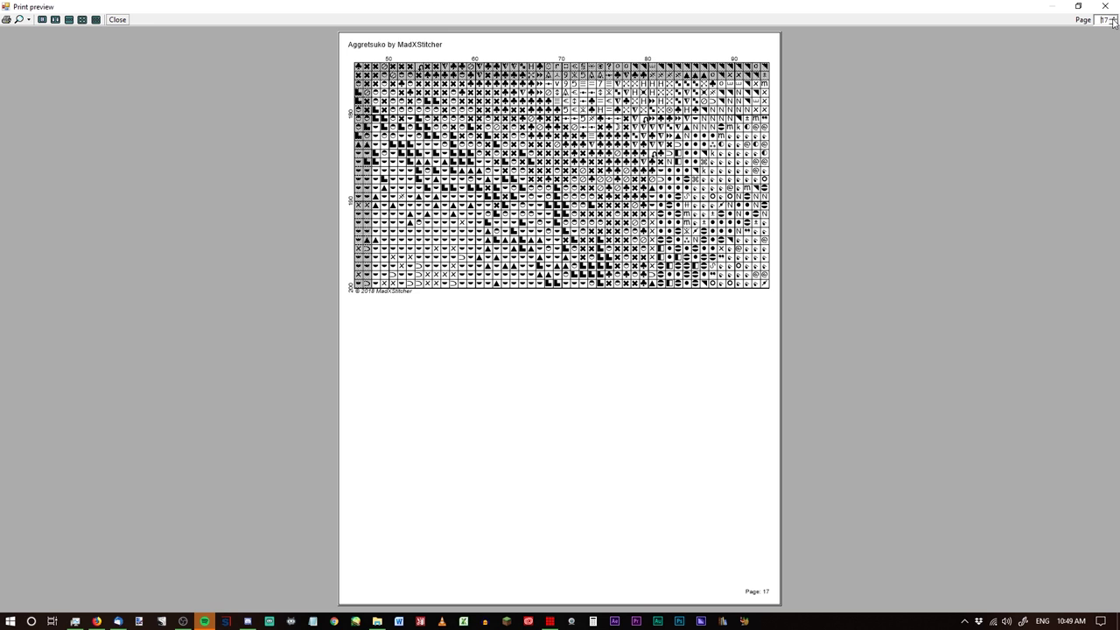
{"action": "left_click", "coordinate": [1115, 17]}
{"action": "left_click", "coordinate": [1115, 16]}
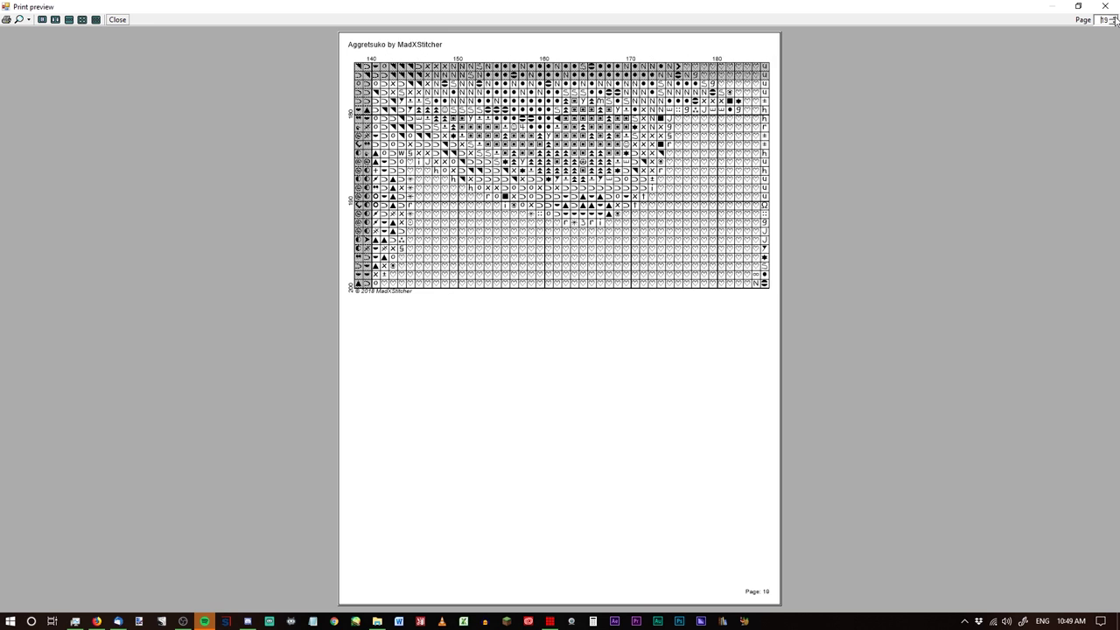
{"action": "left_click", "coordinate": [1114, 17]}
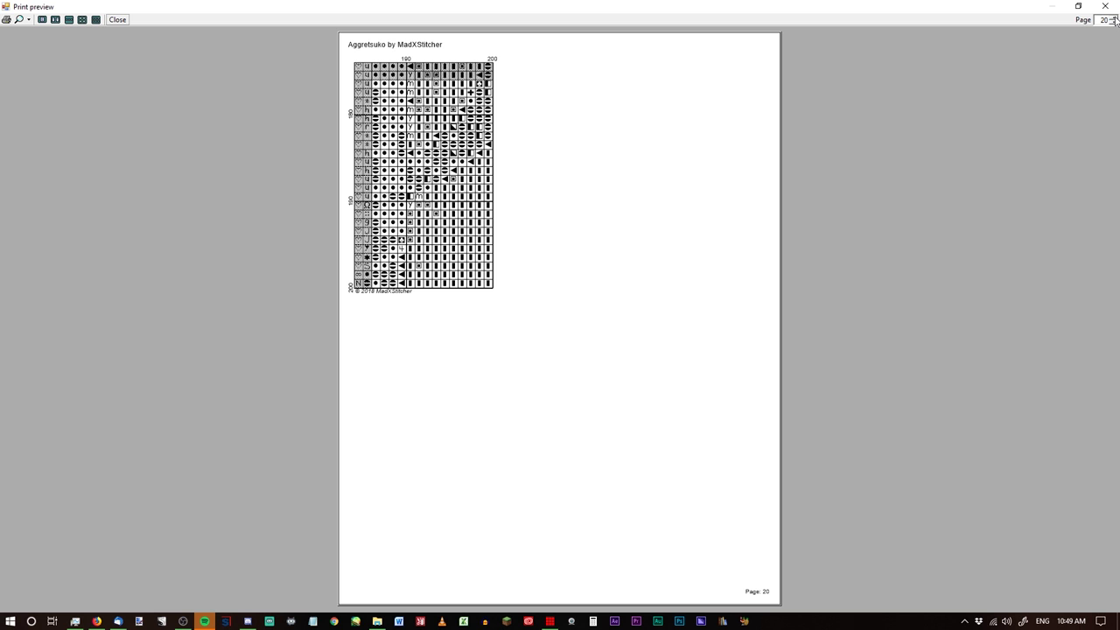
{"action": "left_click", "coordinate": [1114, 18]}
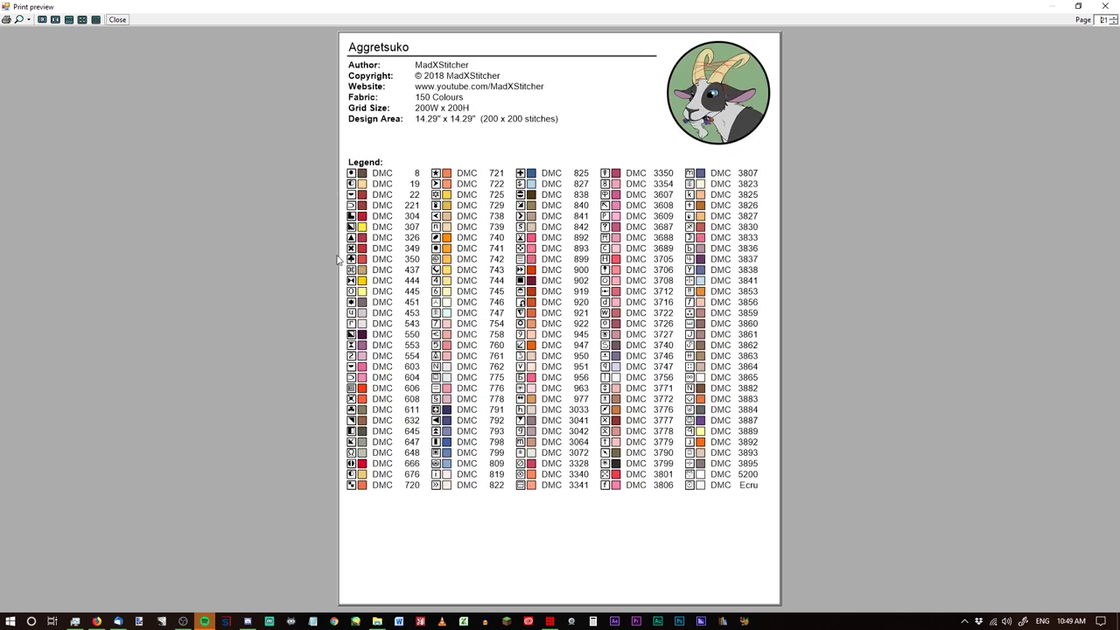
{"action": "left_click", "coordinate": [1107, 7]}
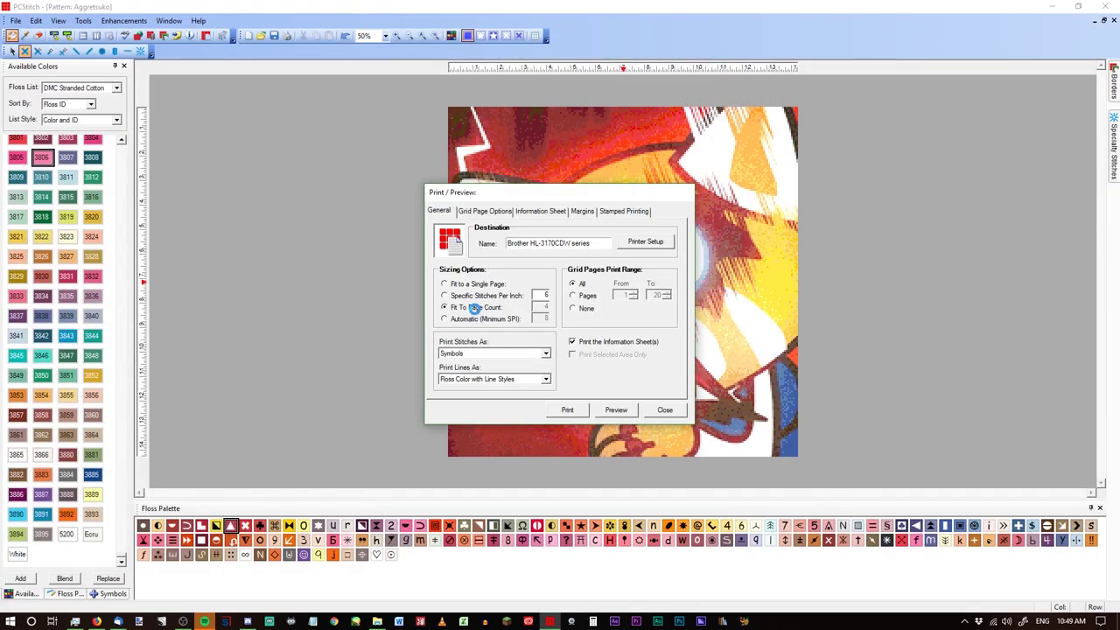
Step: Preview the printout fitted to a page count of 4, paging through to the legend before closing it
{"action": "left_click", "coordinate": [475, 308]}
{"action": "left_click", "coordinate": [617, 410]}
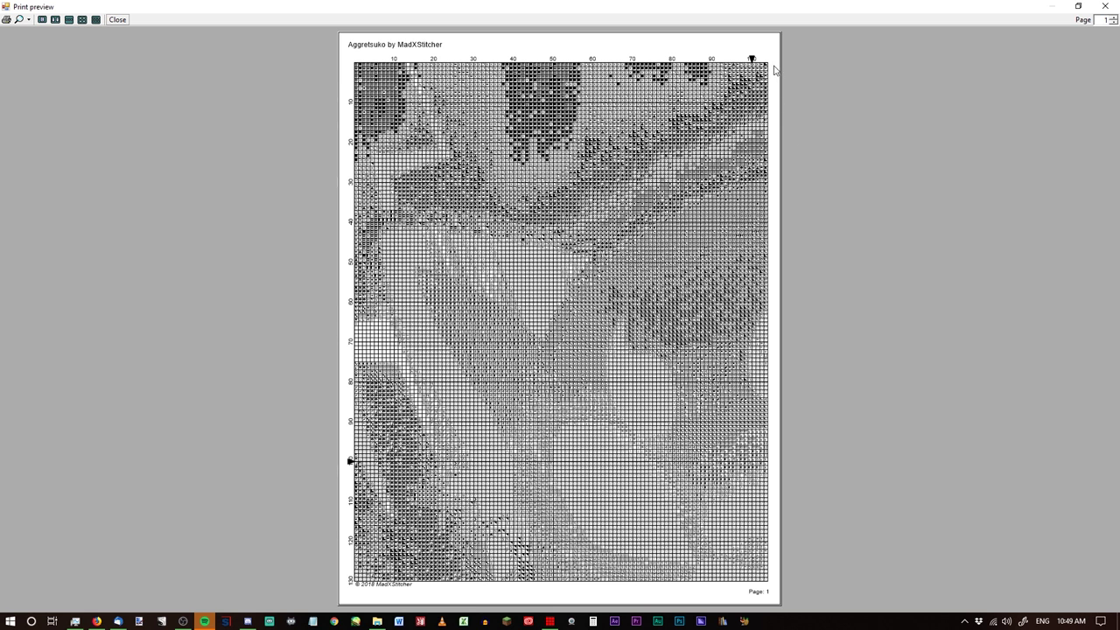
{"action": "left_click", "coordinate": [1113, 17]}
{"action": "left_click", "coordinate": [1113, 17]}
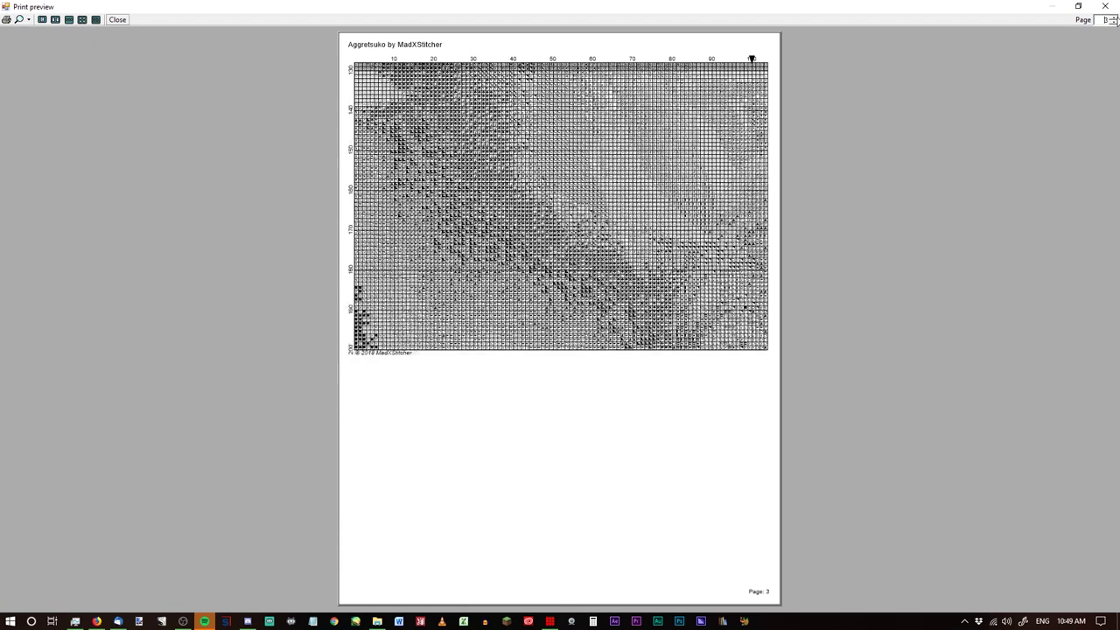
{"action": "left_click", "coordinate": [1114, 17]}
{"action": "left_click", "coordinate": [1113, 16]}
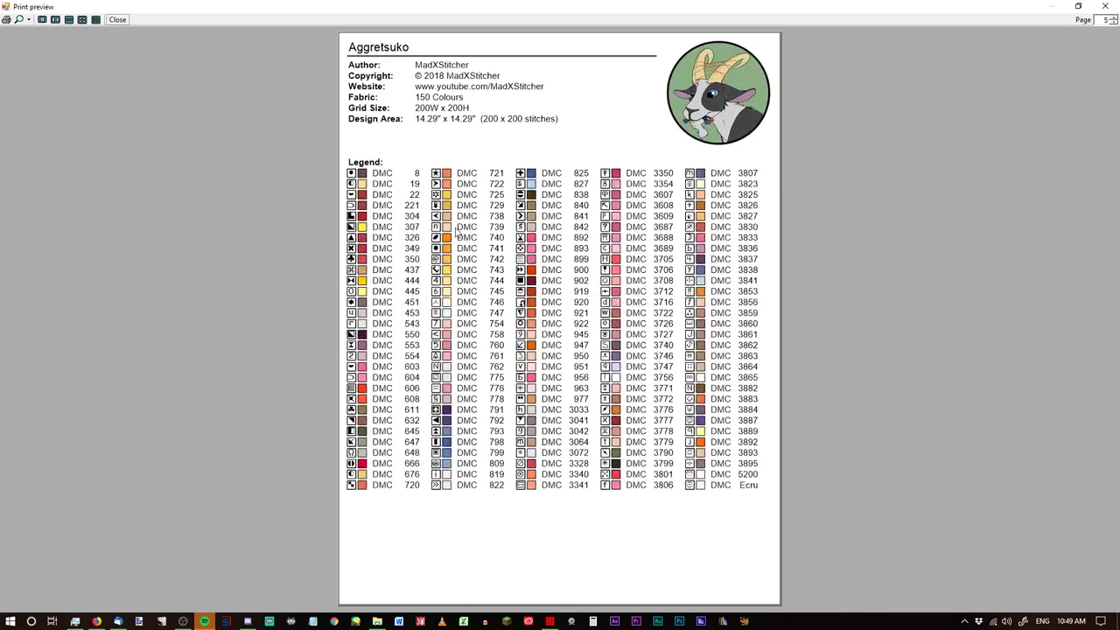
{"action": "left_click", "coordinate": [1107, 6]}
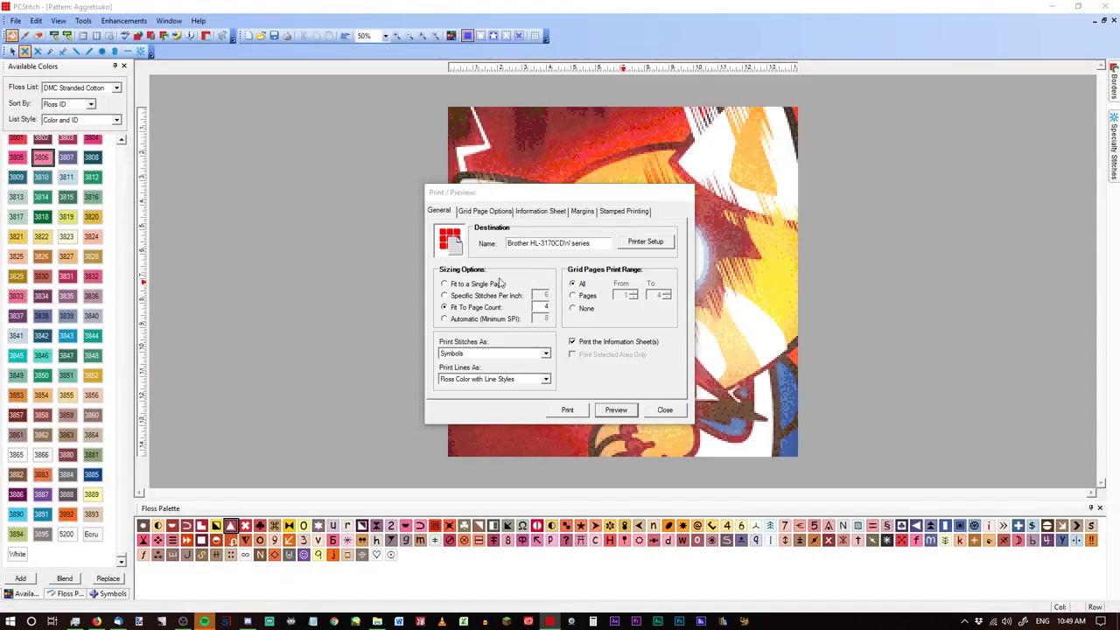
Step: Preview the printout with automatic sizing at a minimum of 8 SPI, paging through the chart to the color legend
{"action": "left_click", "coordinate": [457, 320]}
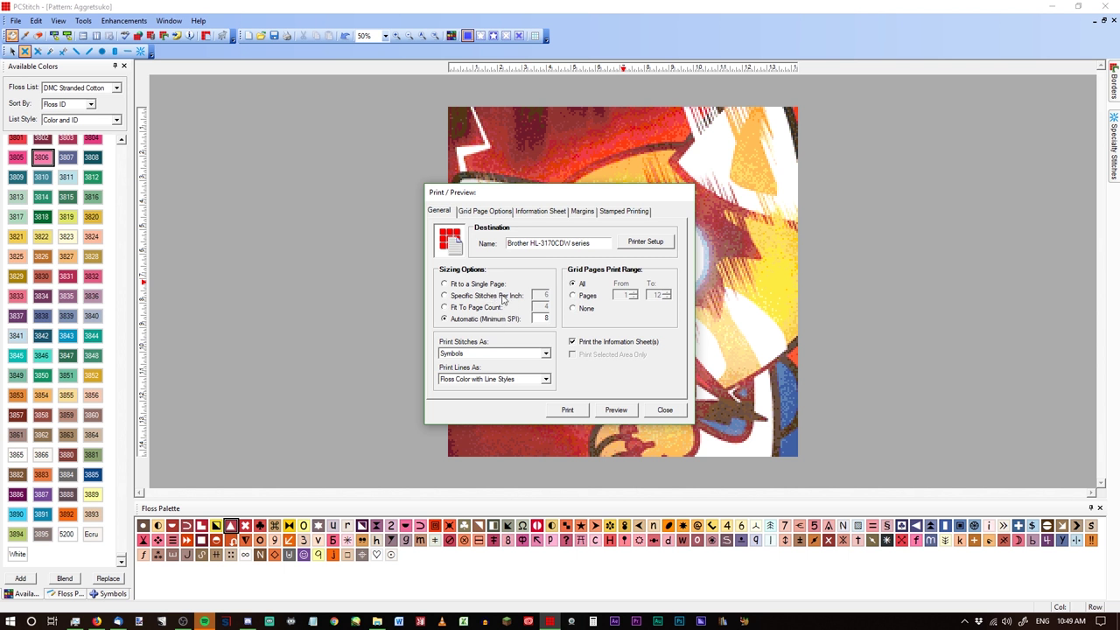
{"action": "left_click", "coordinate": [620, 413]}
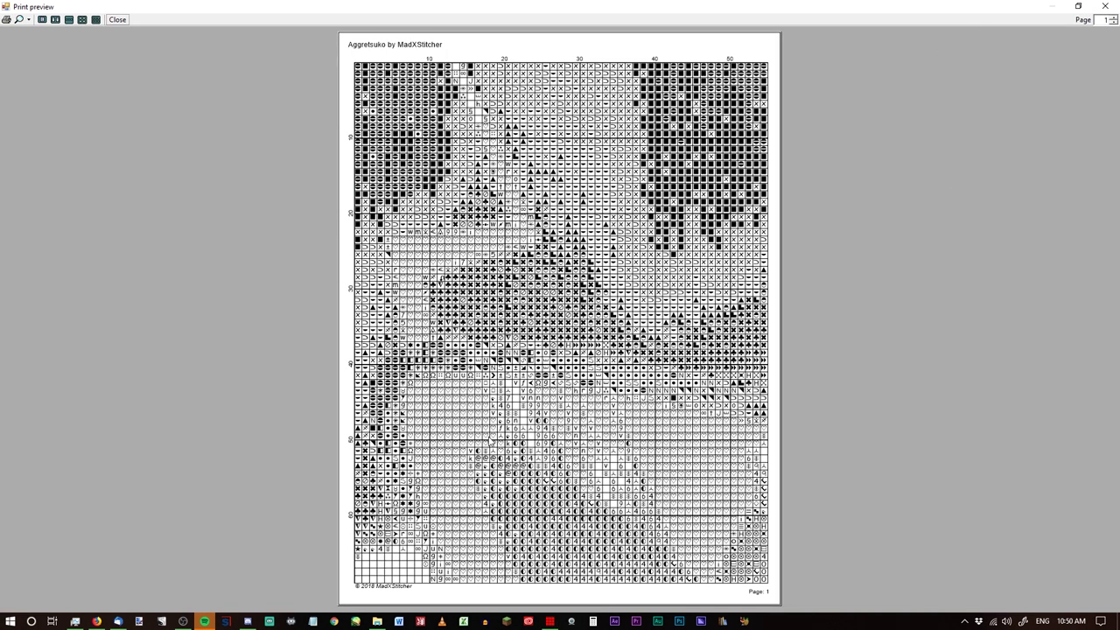
{"action": "left_click", "coordinate": [1115, 17]}
{"action": "left_click", "coordinate": [1115, 16]}
{"action": "left_click", "coordinate": [1116, 16]}
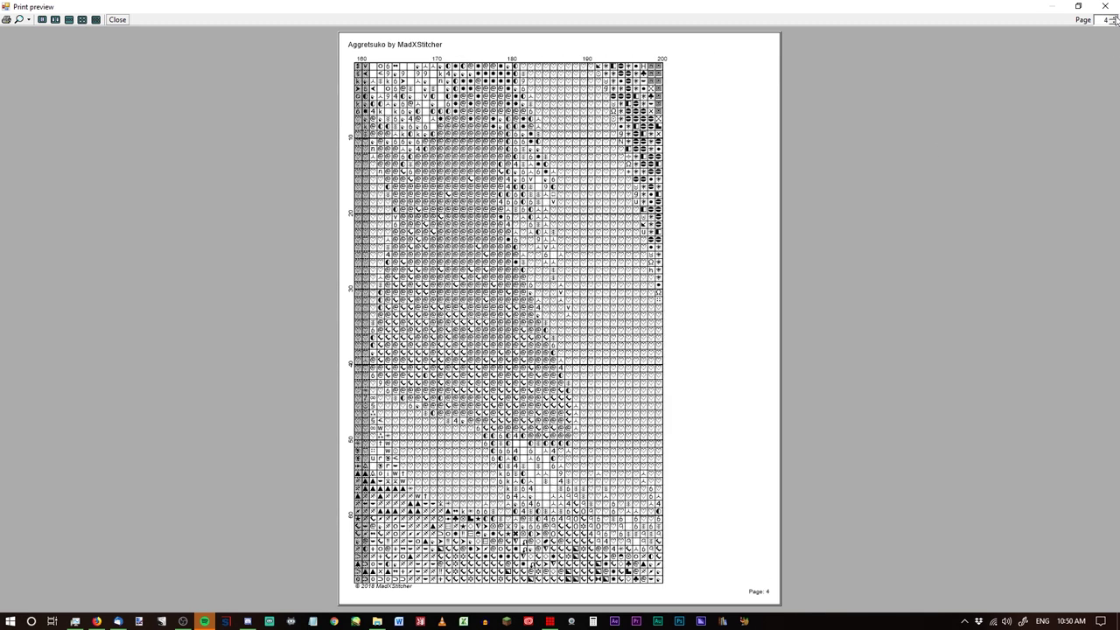
{"action": "left_click", "coordinate": [1115, 17]}
{"action": "left_click", "coordinate": [1115, 17]}
{"action": "left_click", "coordinate": [1115, 17]}
{"action": "left_click", "coordinate": [1115, 16]}
{"action": "left_click", "coordinate": [1116, 17]}
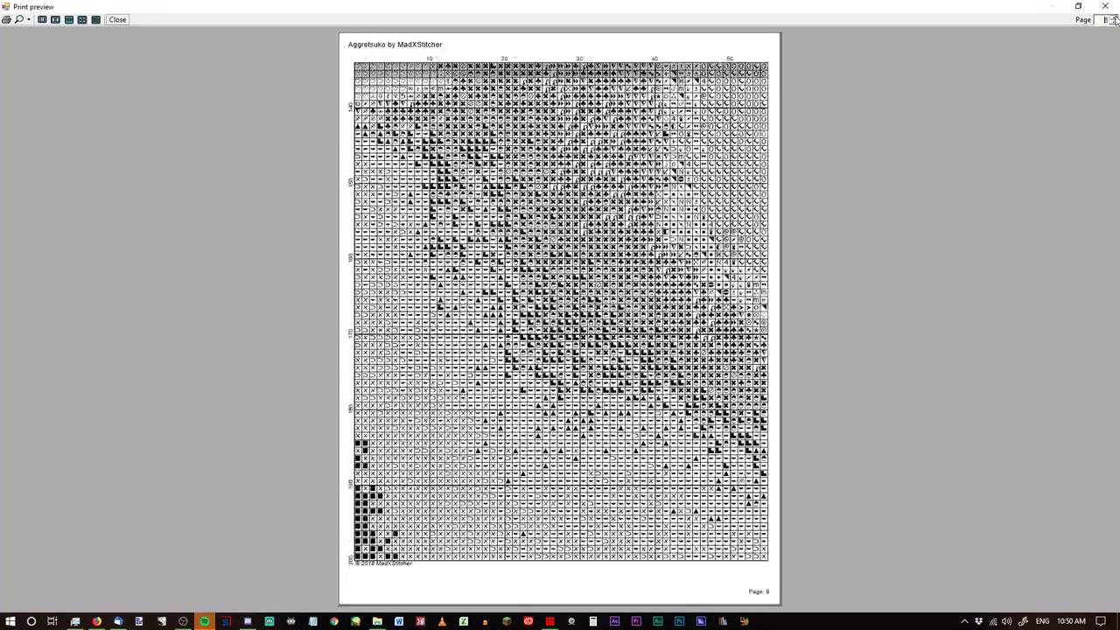
{"action": "left_click", "coordinate": [1115, 16]}
{"action": "left_click", "coordinate": [1115, 17]}
{"action": "left_click", "coordinate": [1116, 16]}
{"action": "left_click", "coordinate": [1116, 17]}
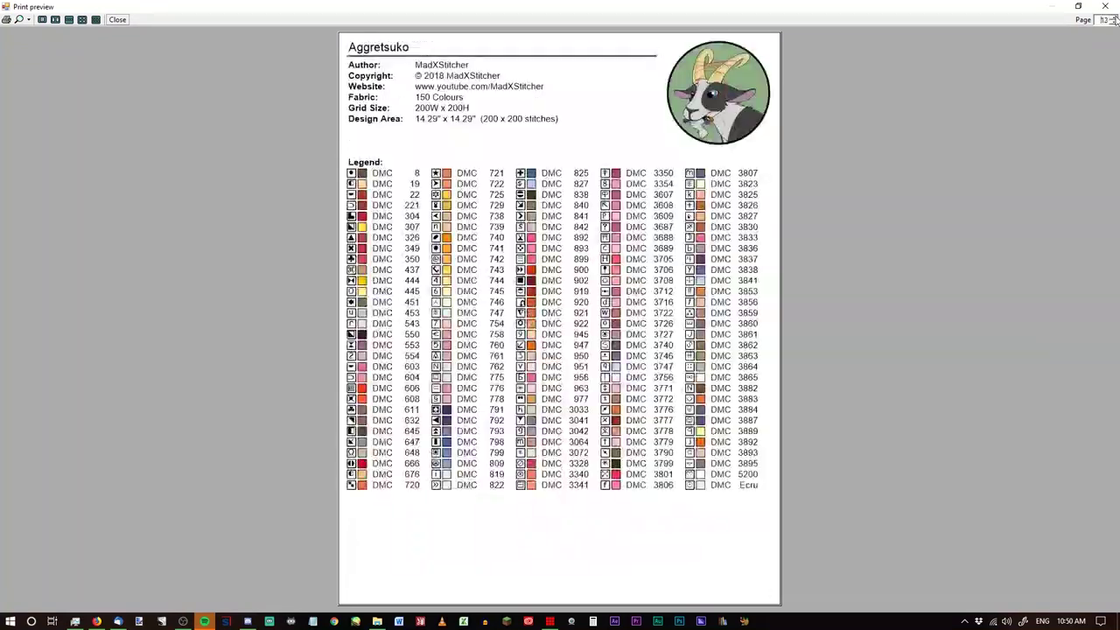
{"action": "left_click", "coordinate": [1116, 23]}
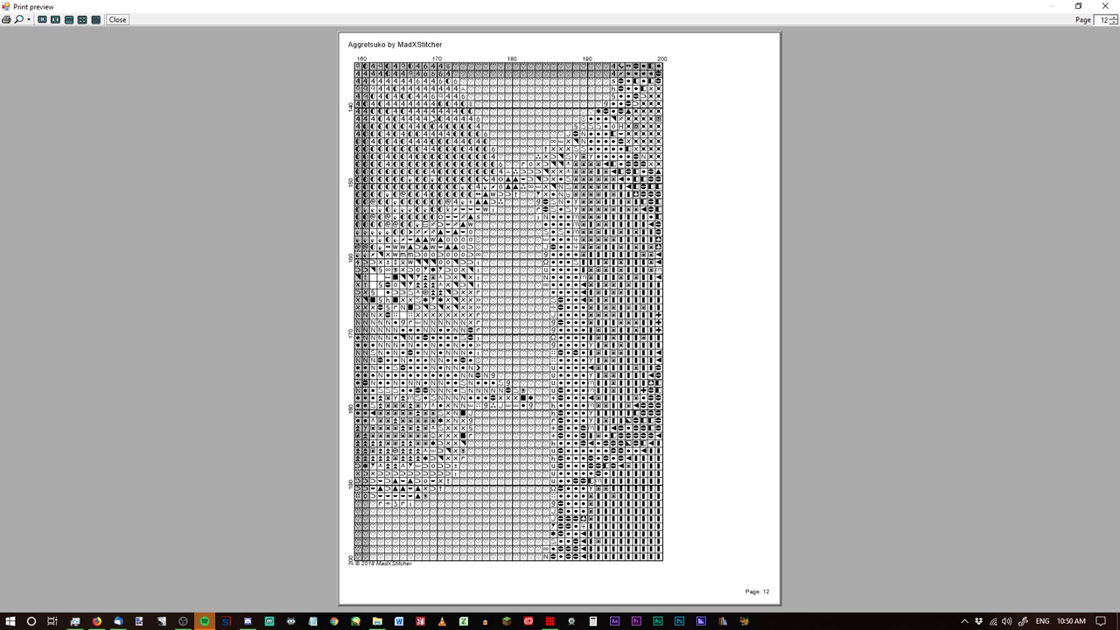
{"action": "left_click", "coordinate": [1115, 18]}
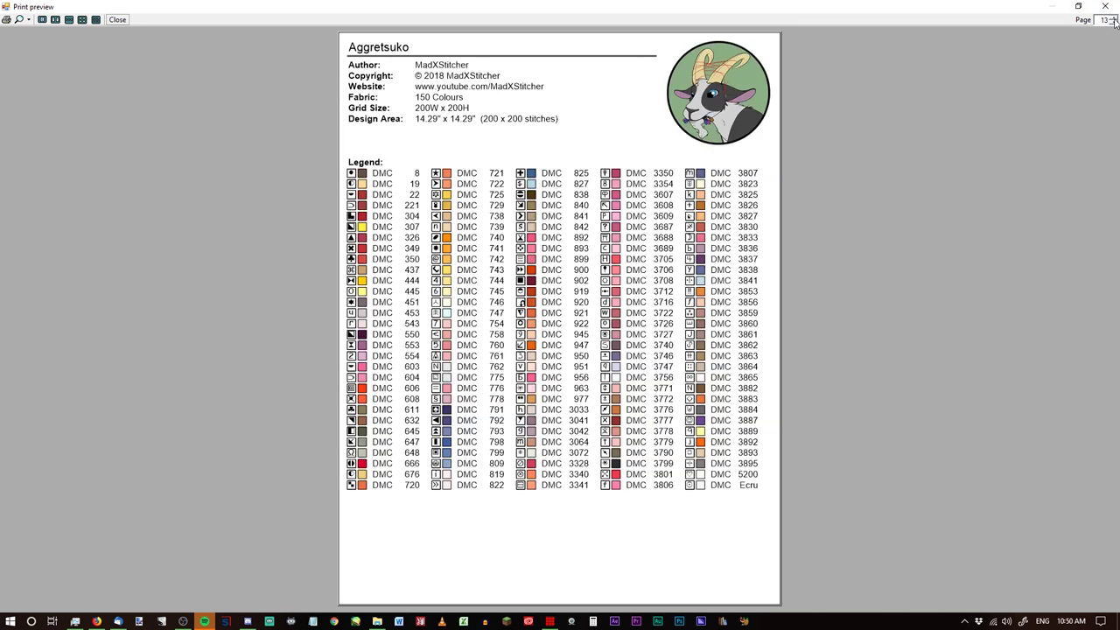
Step: Page back from the legend to chart page 7 and close the print preview
{"action": "left_click", "coordinate": [1115, 23]}
{"action": "left_click", "coordinate": [1115, 23]}
{"action": "left_click", "coordinate": [1115, 23]}
{"action": "left_click", "coordinate": [1114, 23]}
{"action": "left_click", "coordinate": [1115, 23]}
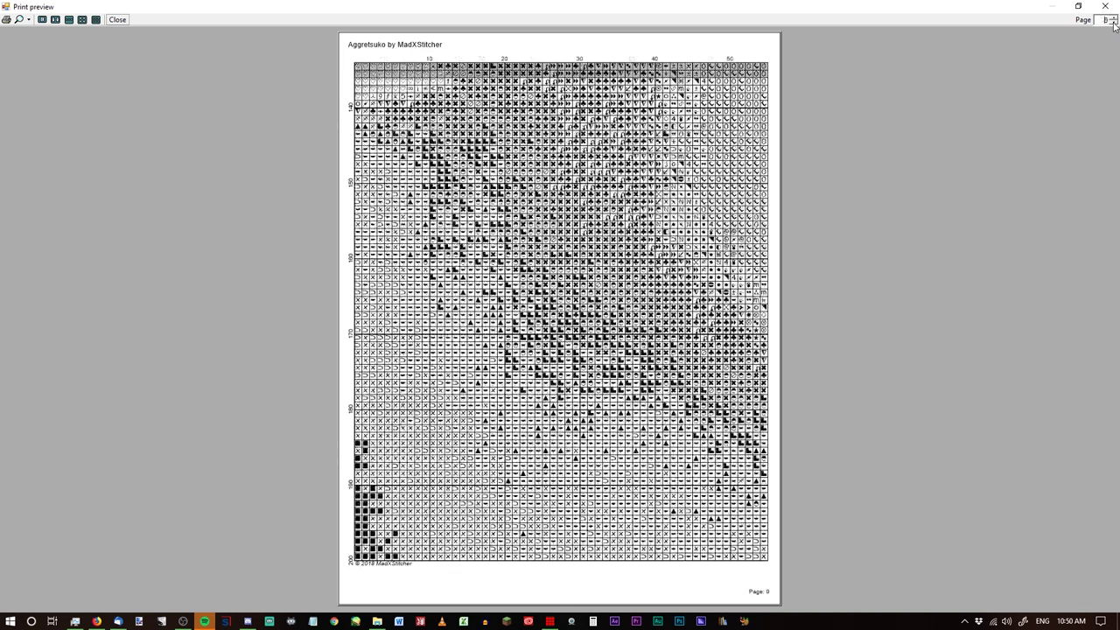
{"action": "left_click", "coordinate": [1115, 23]}
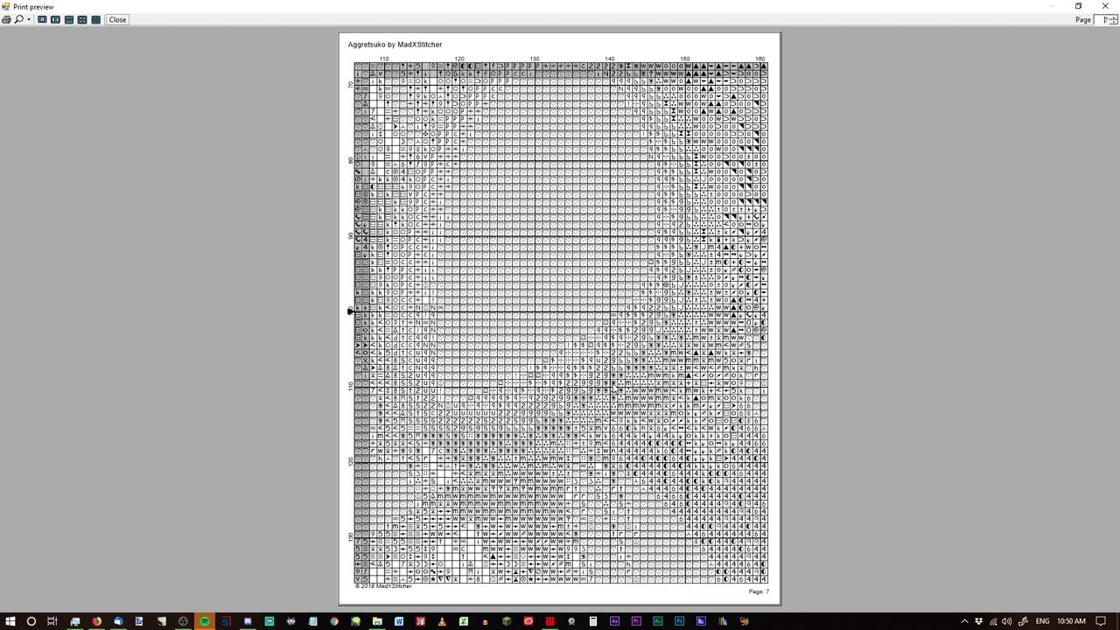
{"action": "left_click", "coordinate": [1106, 9]}
Step: Size the printout to 6 specific stitches per inch and preview it with stitches printed as Color Blocks
{"action": "left_click", "coordinate": [489, 298]}
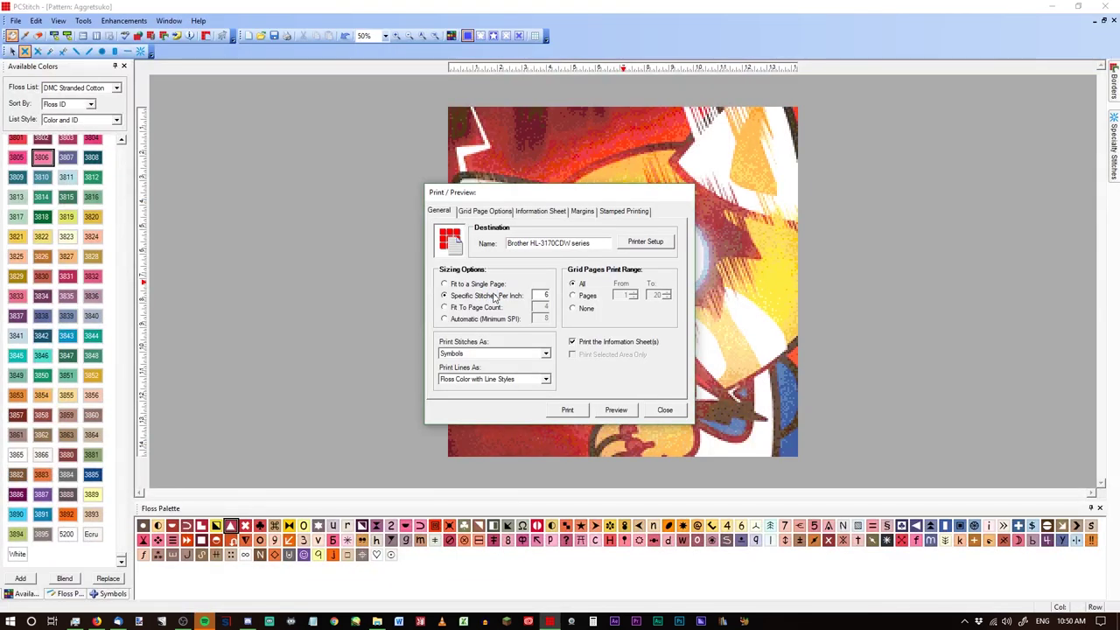
{"action": "left_click", "coordinate": [513, 355]}
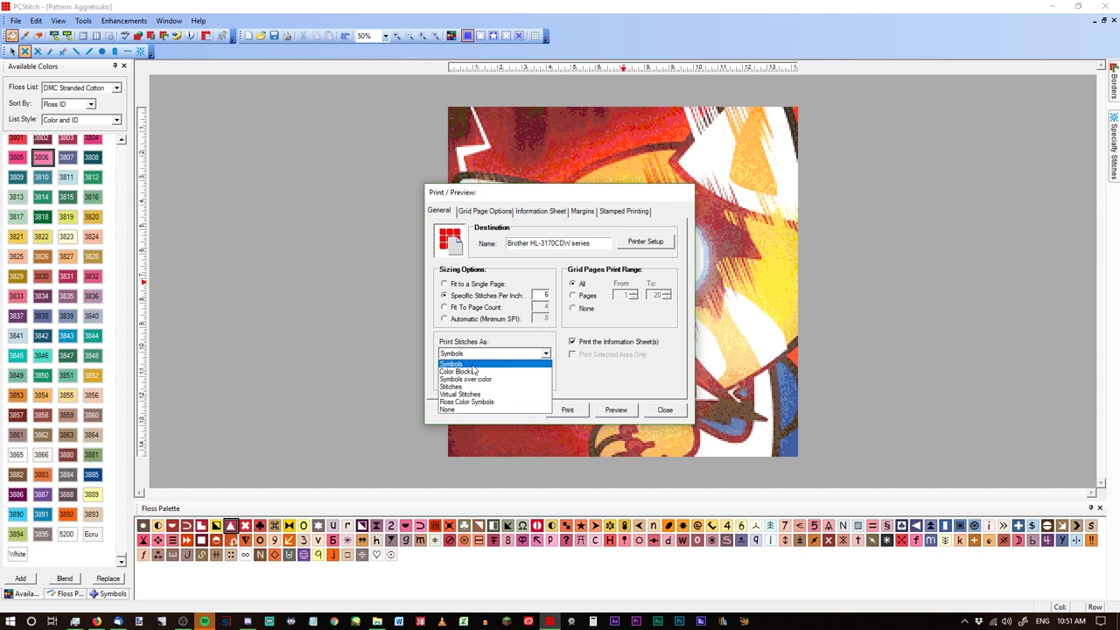
{"action": "left_click", "coordinate": [474, 371]}
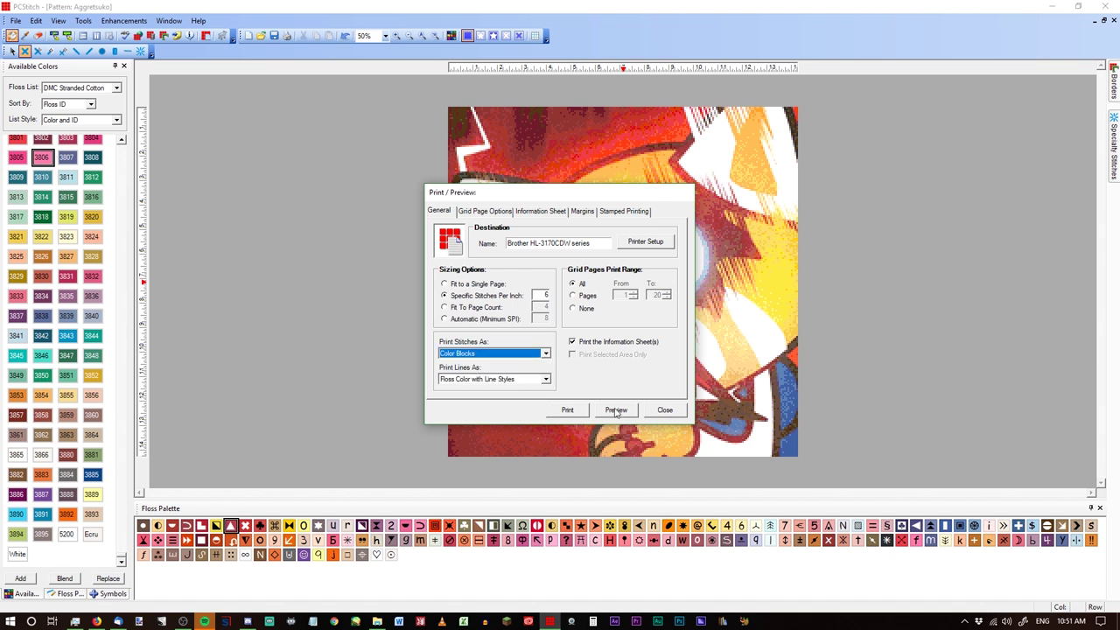
{"action": "left_click", "coordinate": [617, 411]}
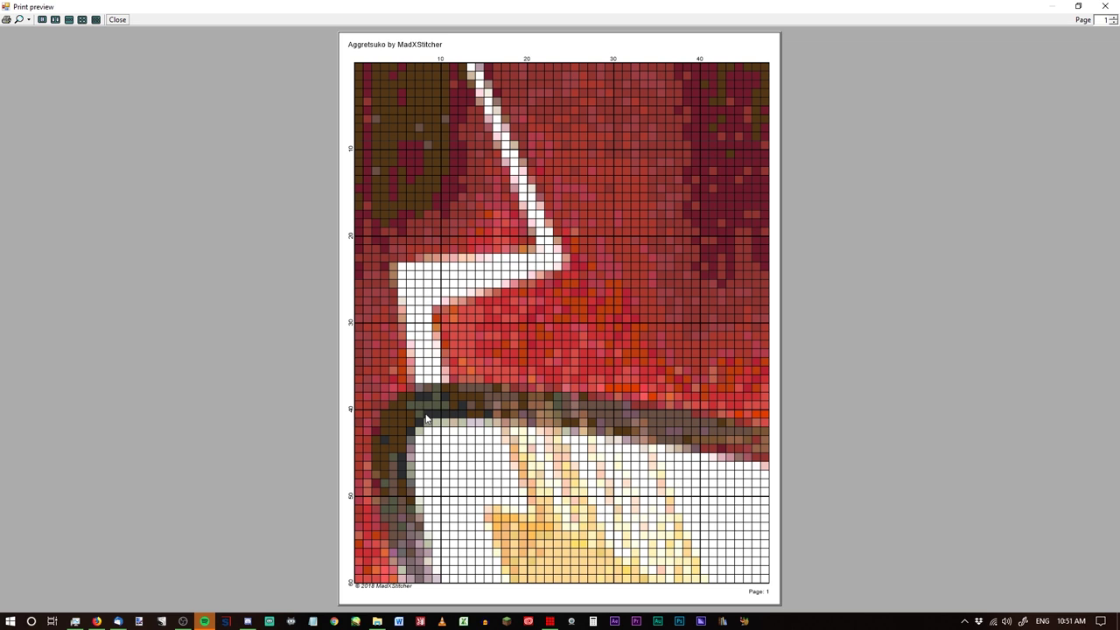
Step: Page through the color block chart to page 10 and close the preview
{"action": "left_click", "coordinate": [1112, 17]}
{"action": "left_click", "coordinate": [1111, 16]}
{"action": "left_click", "coordinate": [1112, 16]}
{"action": "left_click", "coordinate": [1112, 17]}
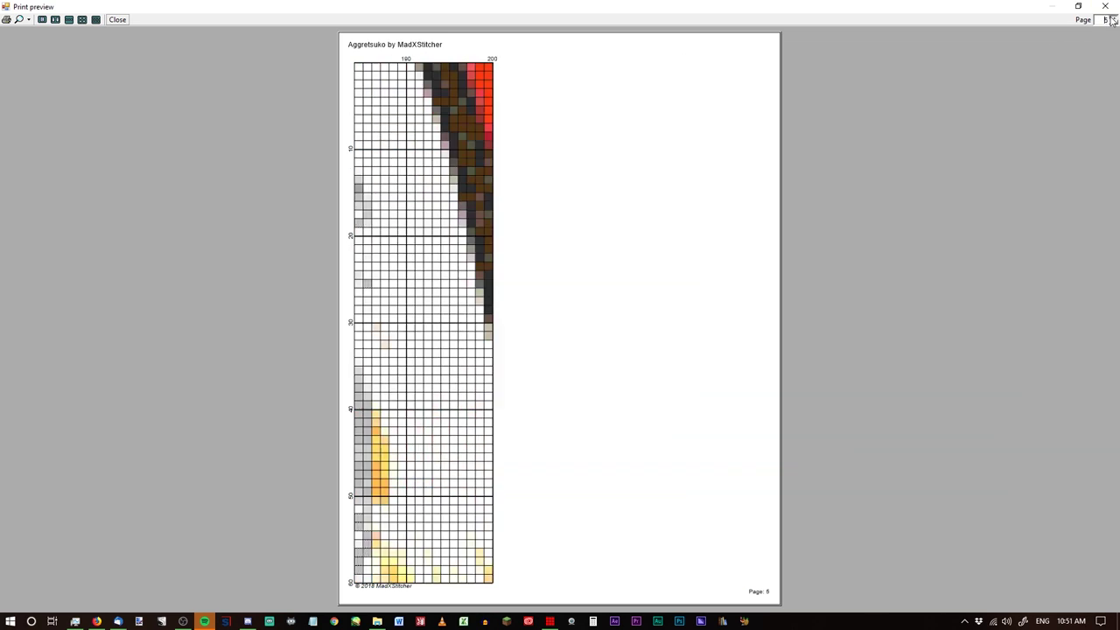
{"action": "left_click", "coordinate": [1111, 16]}
{"action": "left_click", "coordinate": [1112, 16]}
{"action": "left_click", "coordinate": [1112, 16]}
{"action": "left_click", "coordinate": [1112, 17]}
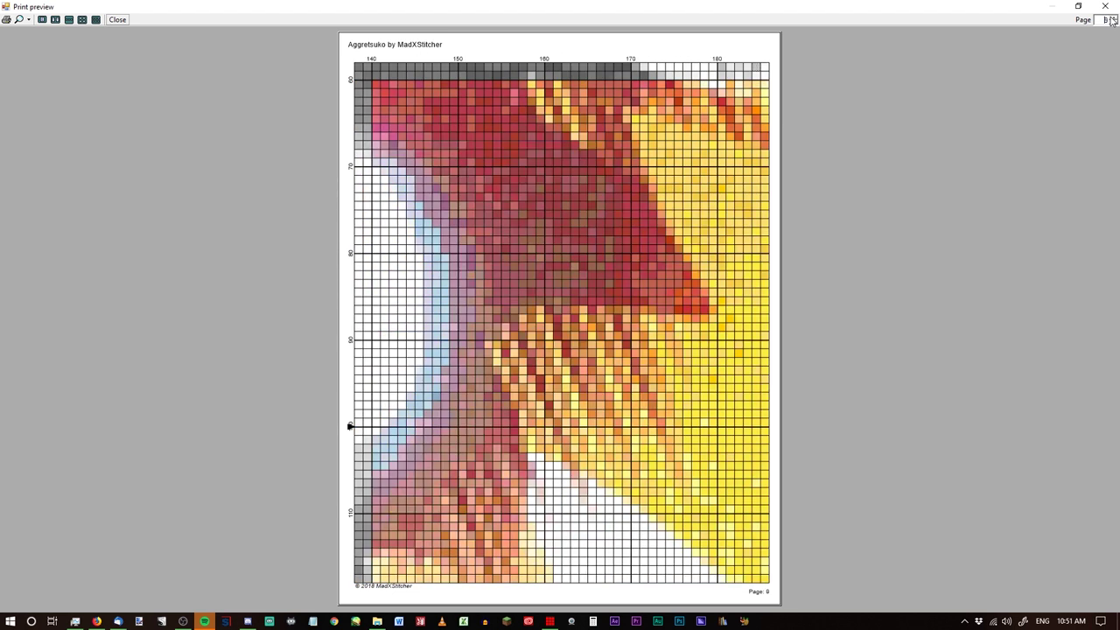
{"action": "left_click", "coordinate": [1112, 17]}
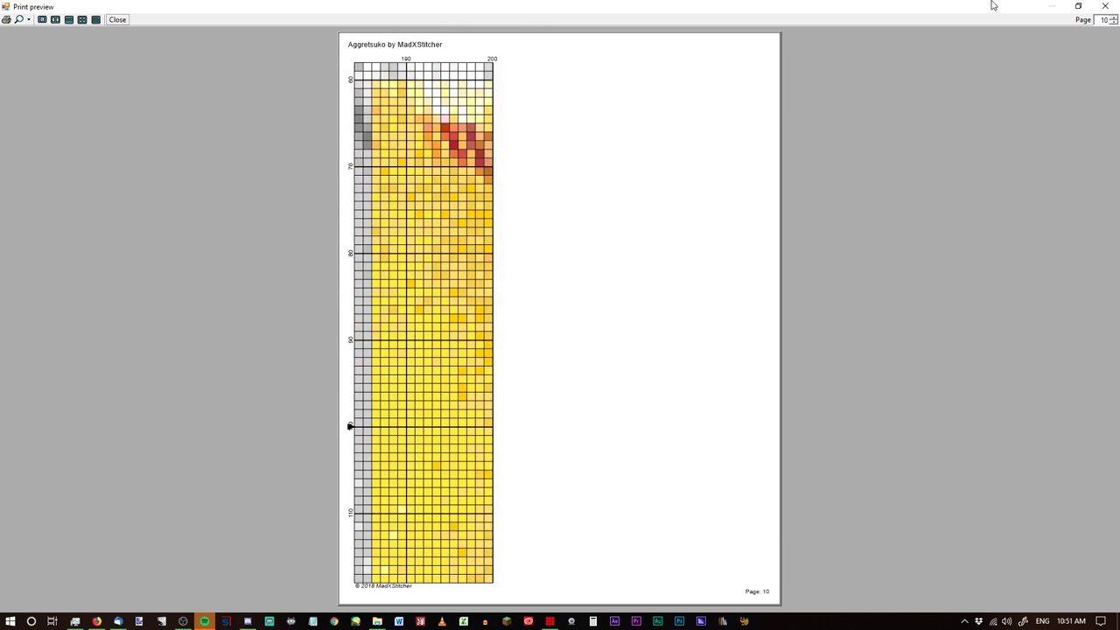
{"action": "left_click", "coordinate": [1105, 6]}
Step: Preview the printout with stitches printed as Symbols over color and page forward to page 6
{"action": "left_click", "coordinate": [494, 354]}
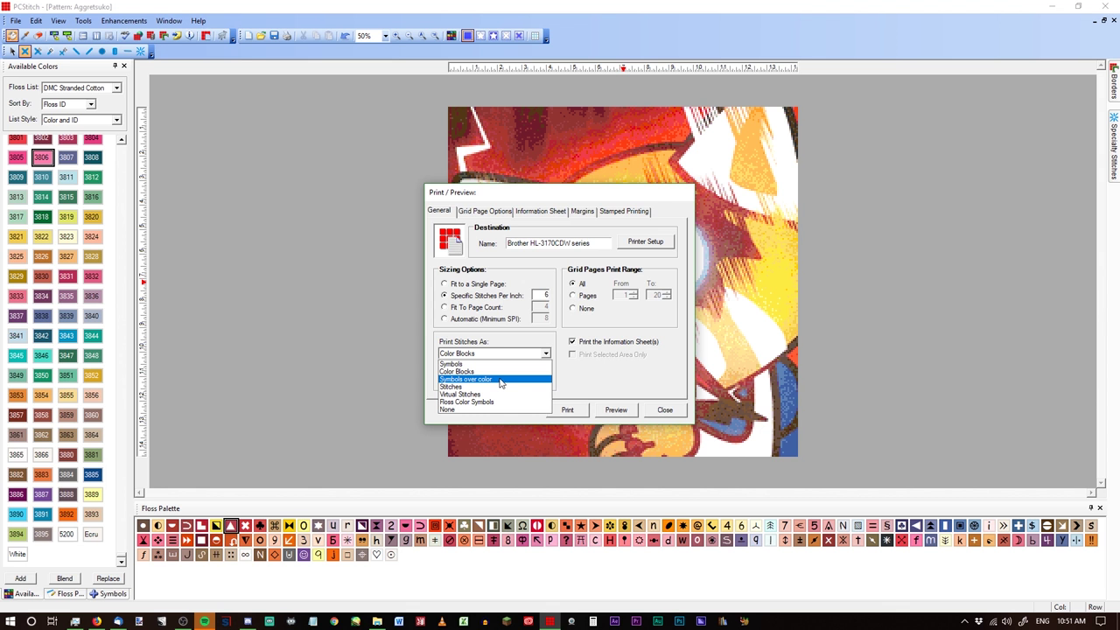
{"action": "left_click", "coordinate": [498, 379]}
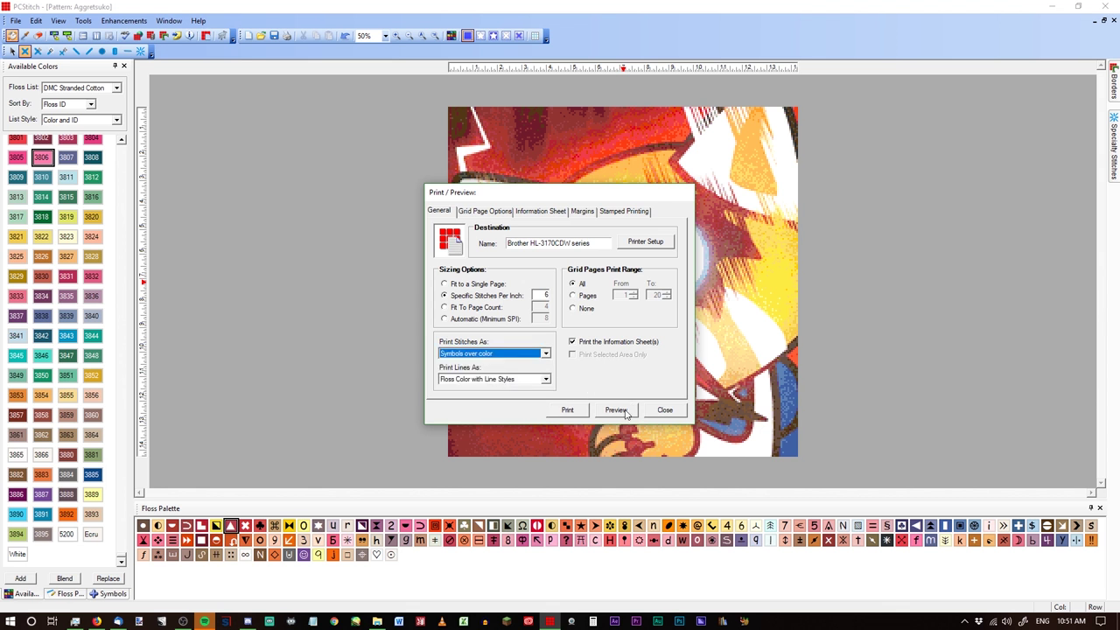
{"action": "left_click", "coordinate": [616, 410]}
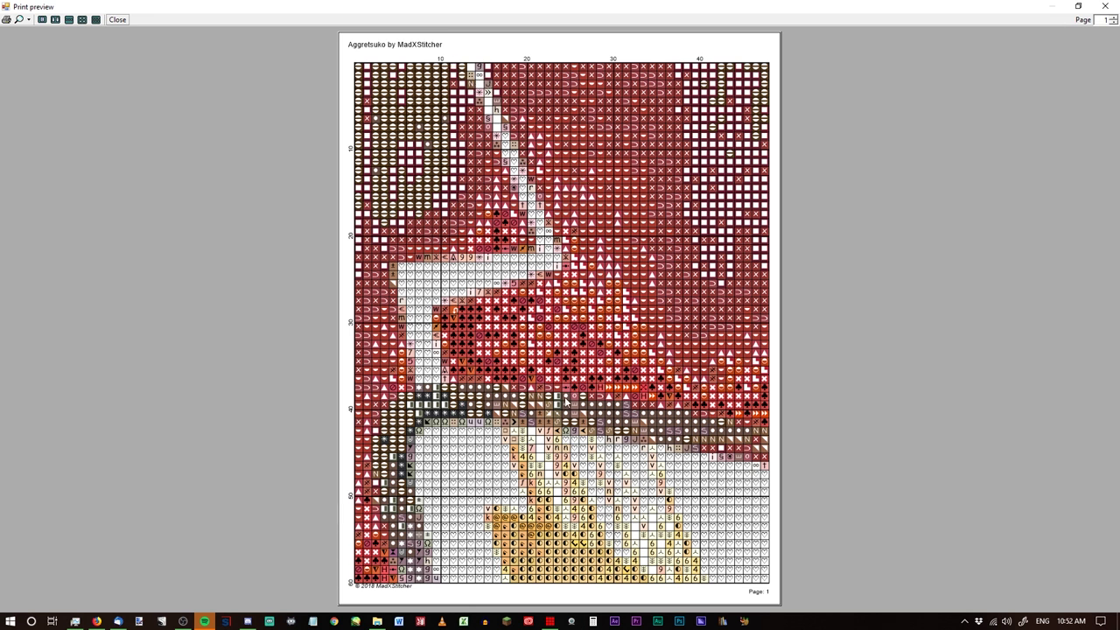
{"action": "left_click", "coordinate": [1113, 17]}
{"action": "left_click", "coordinate": [1114, 16]}
{"action": "left_click", "coordinate": [1114, 17]}
{"action": "left_click", "coordinate": [1114, 17]}
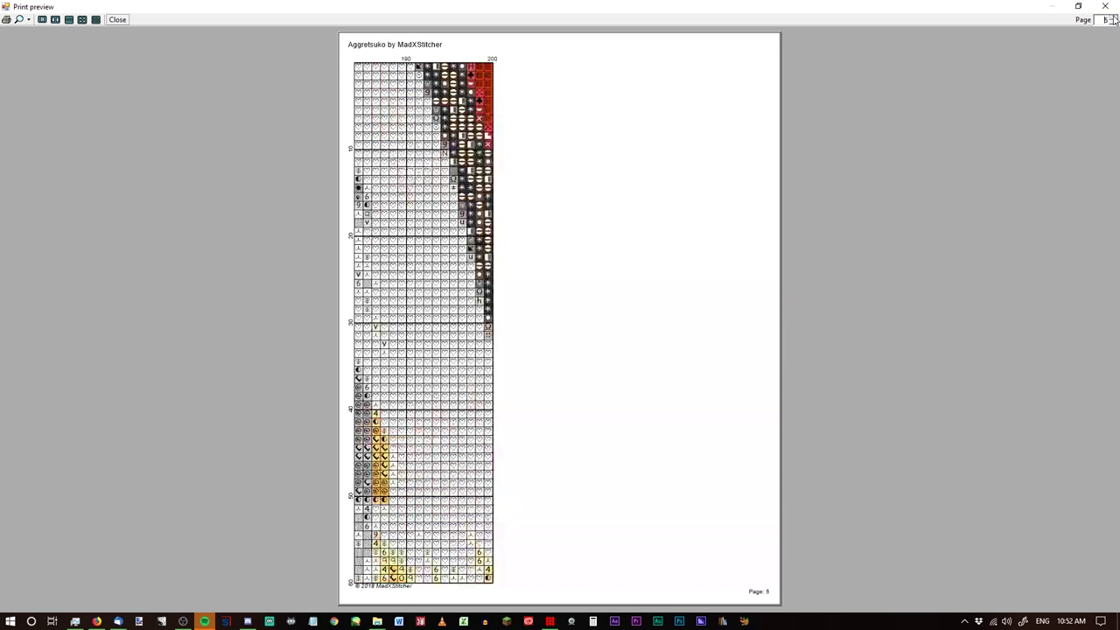
{"action": "left_click", "coordinate": [1113, 16]}
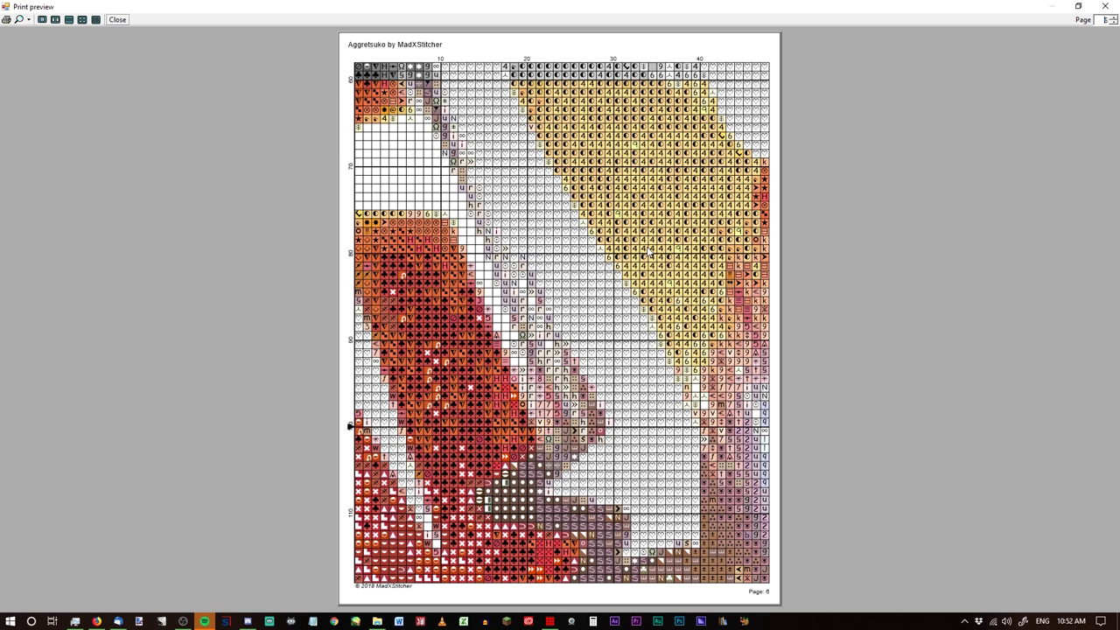
Step: Examine the remaining symbols-over-color chart pages past page 11 and close the preview
{"action": "left_click", "coordinate": [1114, 19]}
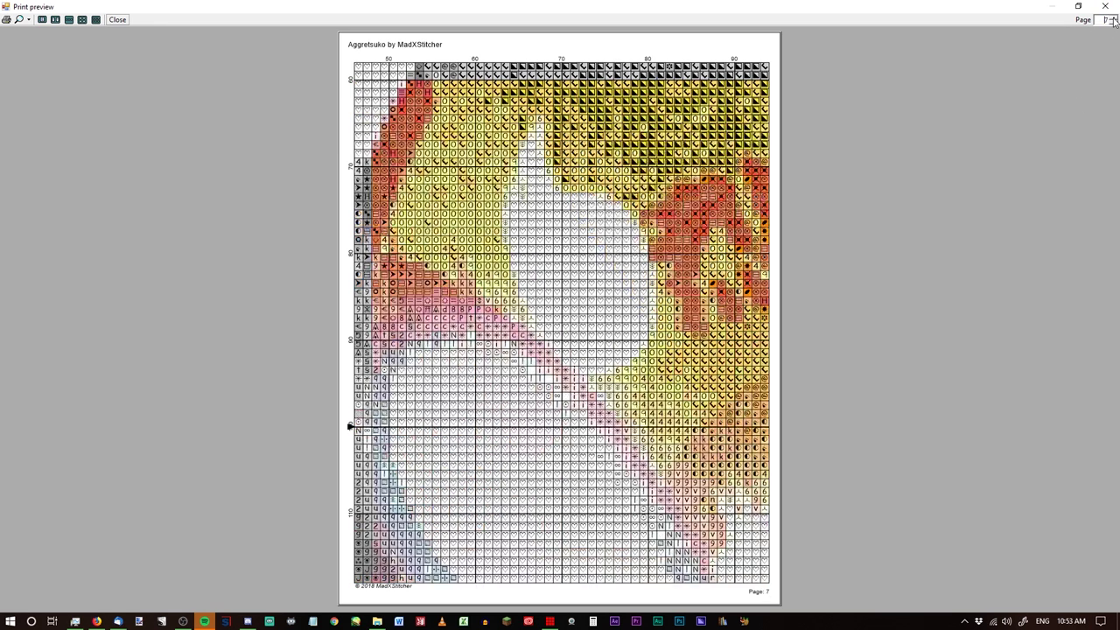
{"action": "left_click", "coordinate": [1114, 17]}
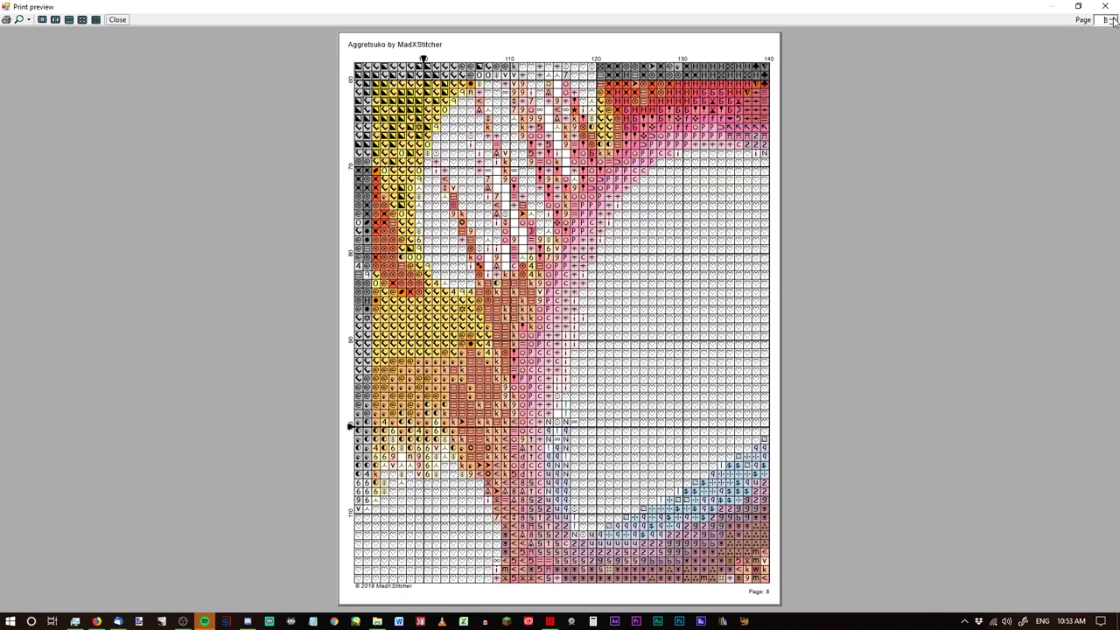
{"action": "left_click", "coordinate": [1113, 17]}
{"action": "left_click", "coordinate": [1114, 18]}
{"action": "left_click", "coordinate": [1113, 18]}
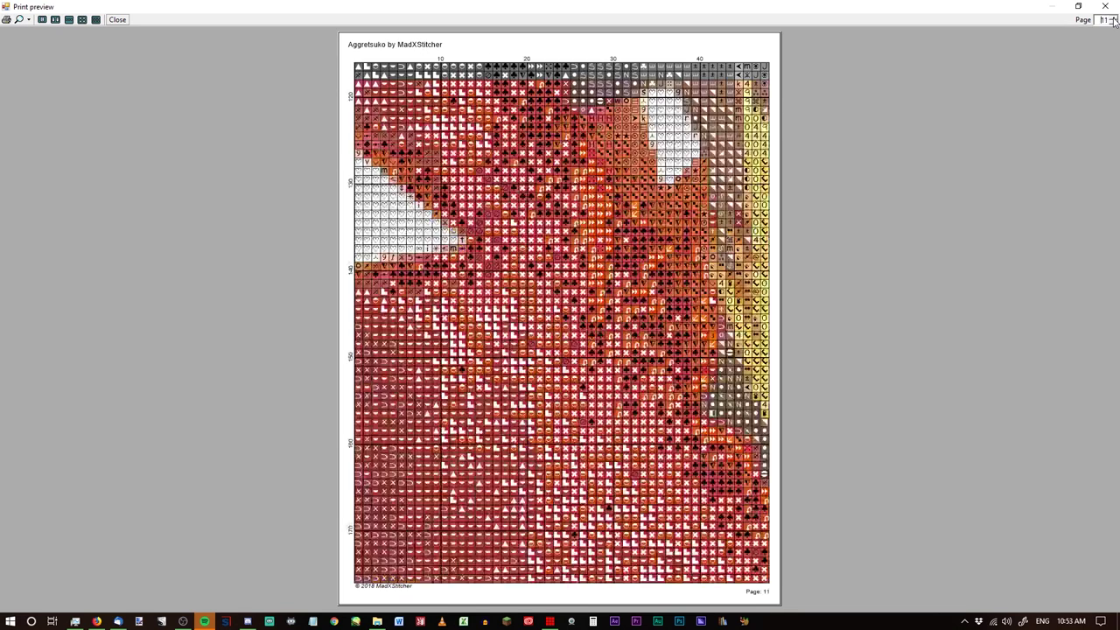
{"action": "left_click", "coordinate": [1114, 18]}
{"action": "left_click", "coordinate": [1105, 6]}
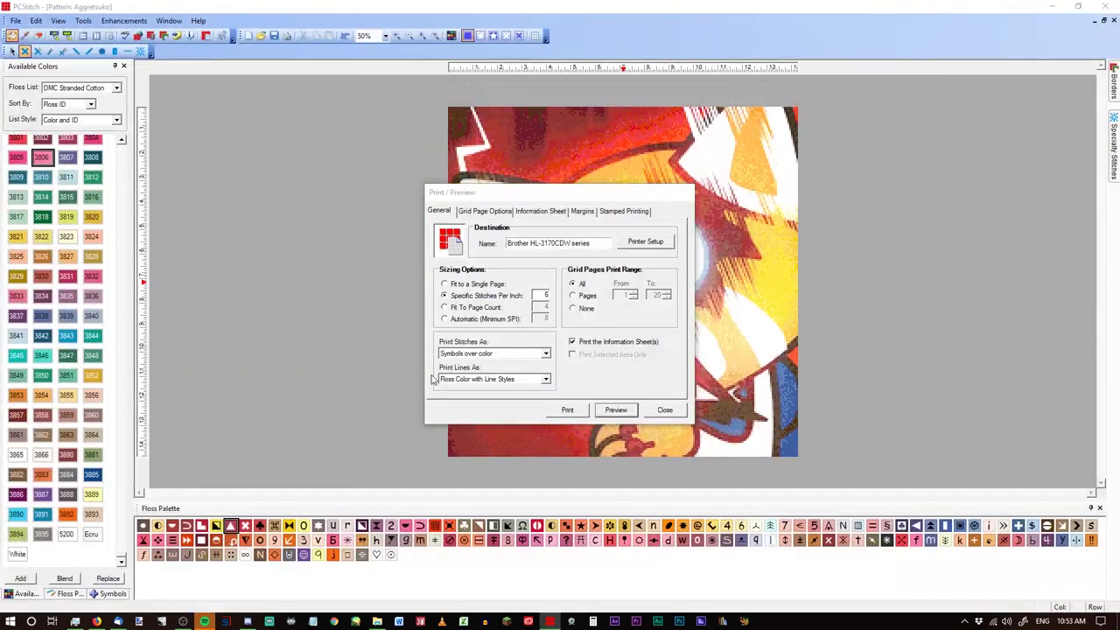
Step: Set Print Stitches As to None and preview the printout
{"action": "left_click", "coordinate": [495, 353]}
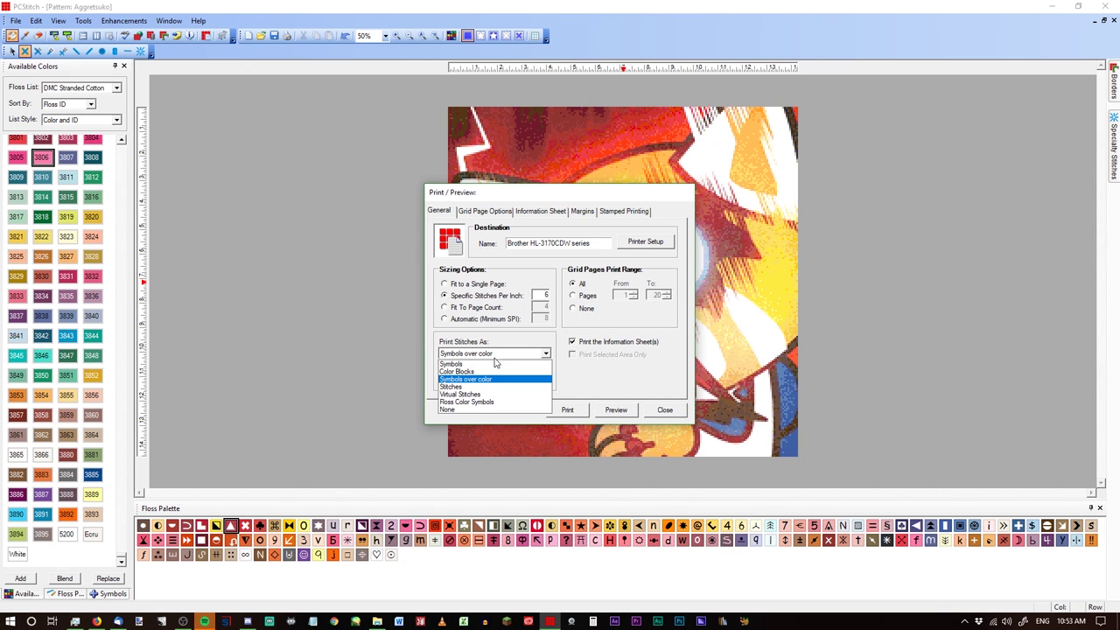
{"action": "left_click", "coordinate": [486, 410]}
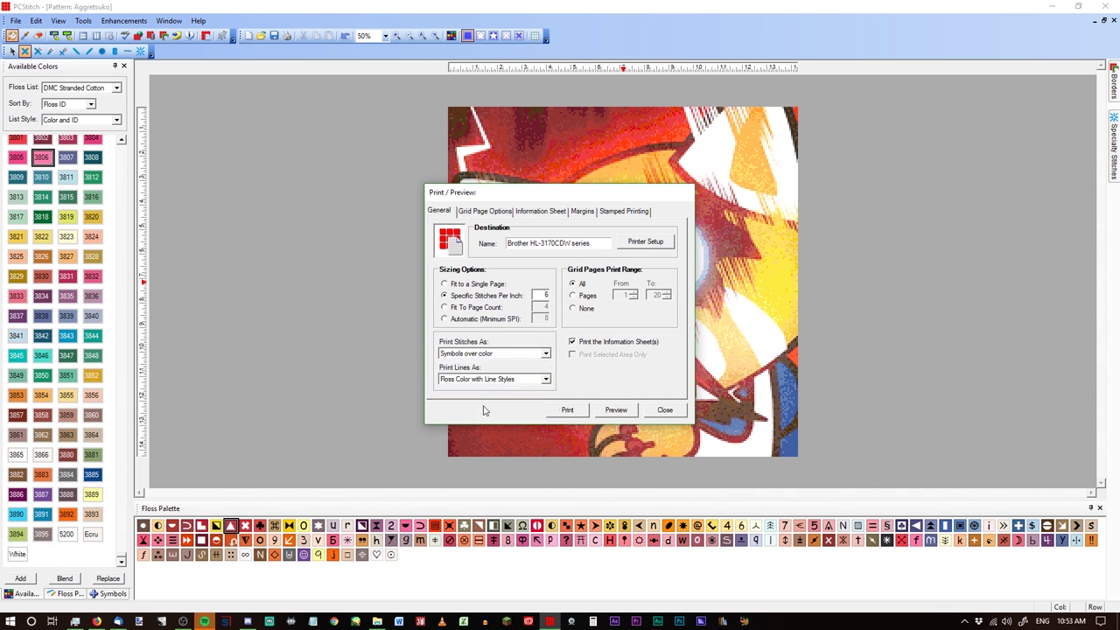
{"action": "left_click", "coordinate": [616, 409]}
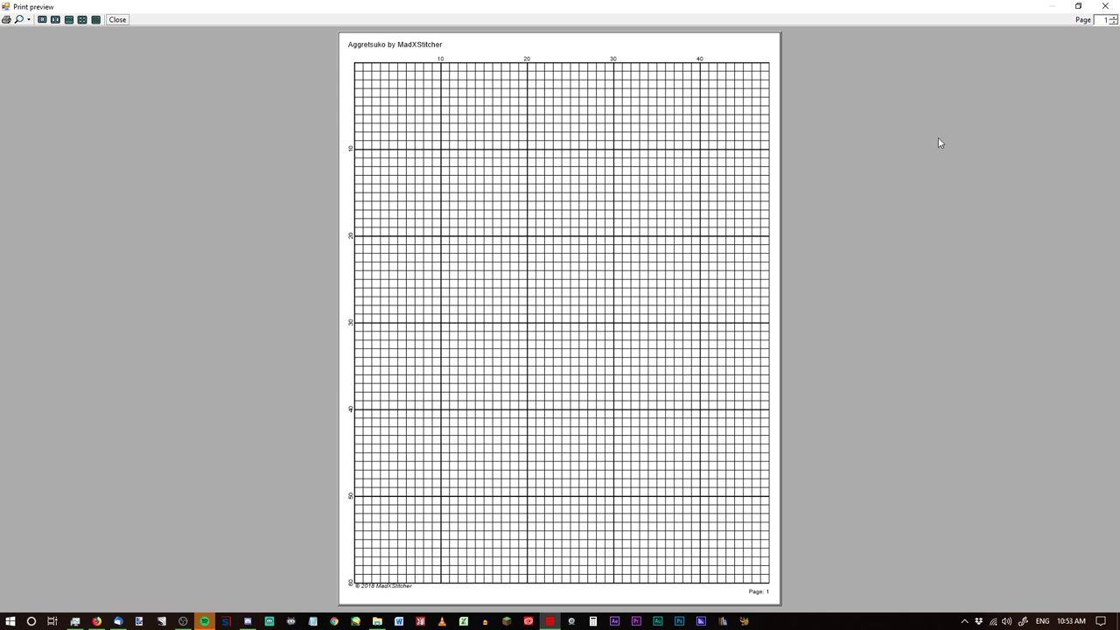
Step: Page through the empty grid pages to the legend on page 21 and close the preview
{"action": "left_click", "coordinate": [1114, 17]}
{"action": "left_click", "coordinate": [1113, 16]}
{"action": "left_click", "coordinate": [1114, 16]}
{"action": "left_click", "coordinate": [1114, 16]}
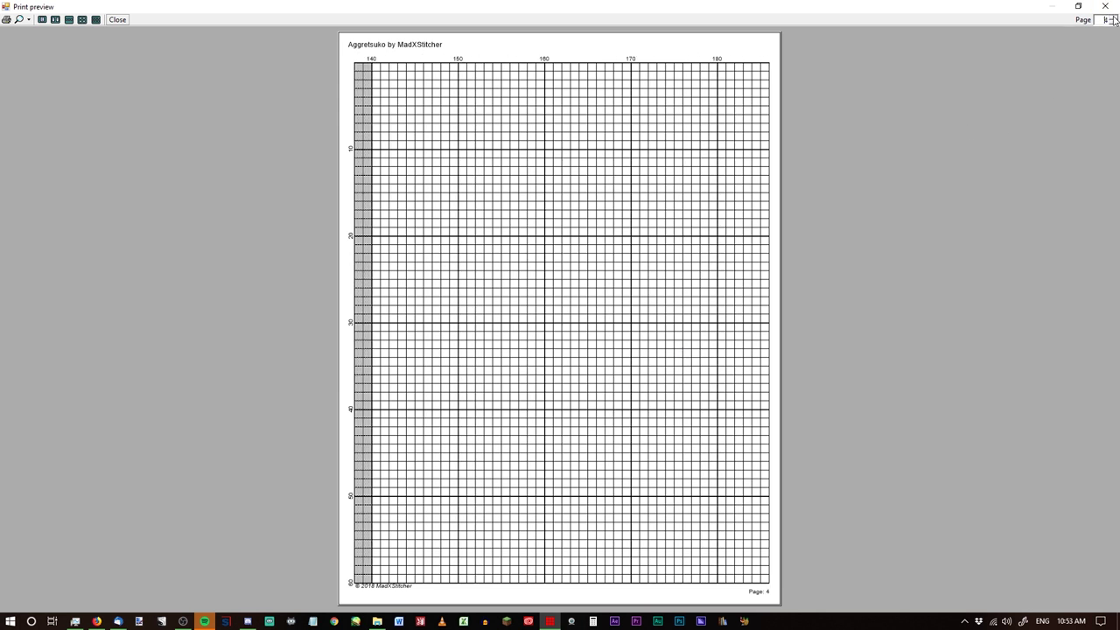
{"action": "left_click", "coordinate": [1114, 17]}
{"action": "left_click", "coordinate": [1113, 16]}
{"action": "left_click", "coordinate": [1114, 16]}
{"action": "left_click", "coordinate": [1114, 17]}
{"action": "left_click", "coordinate": [1113, 16]}
{"action": "left_click", "coordinate": [1113, 16]}
{"action": "left_click", "coordinate": [1114, 17]}
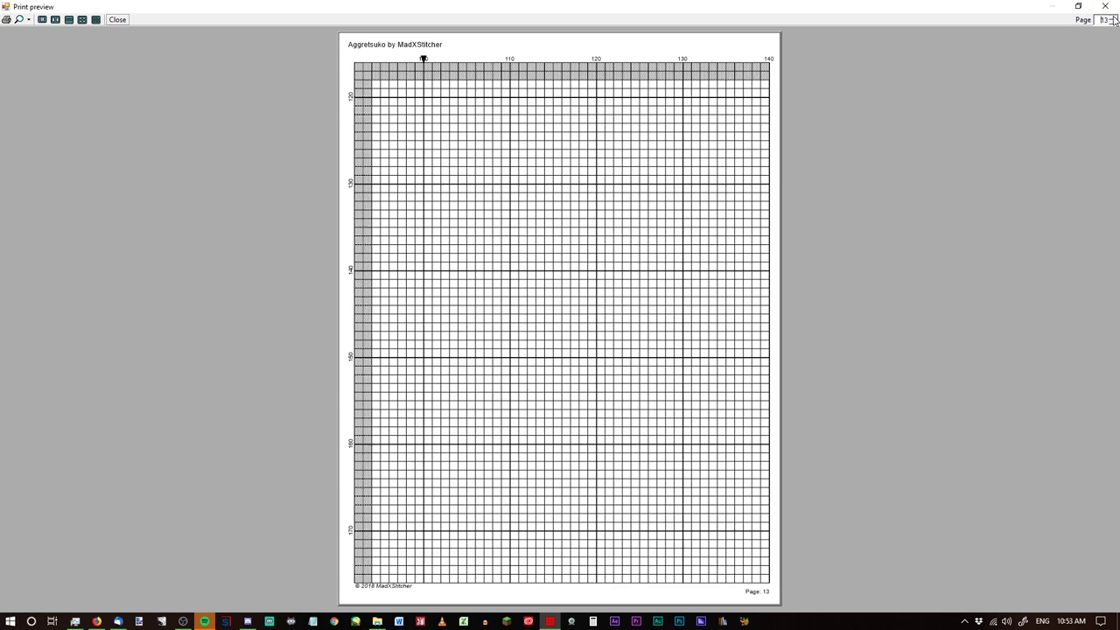
{"action": "left_click", "coordinate": [1113, 16]}
{"action": "left_click", "coordinate": [1113, 16]}
{"action": "left_click", "coordinate": [1113, 16]}
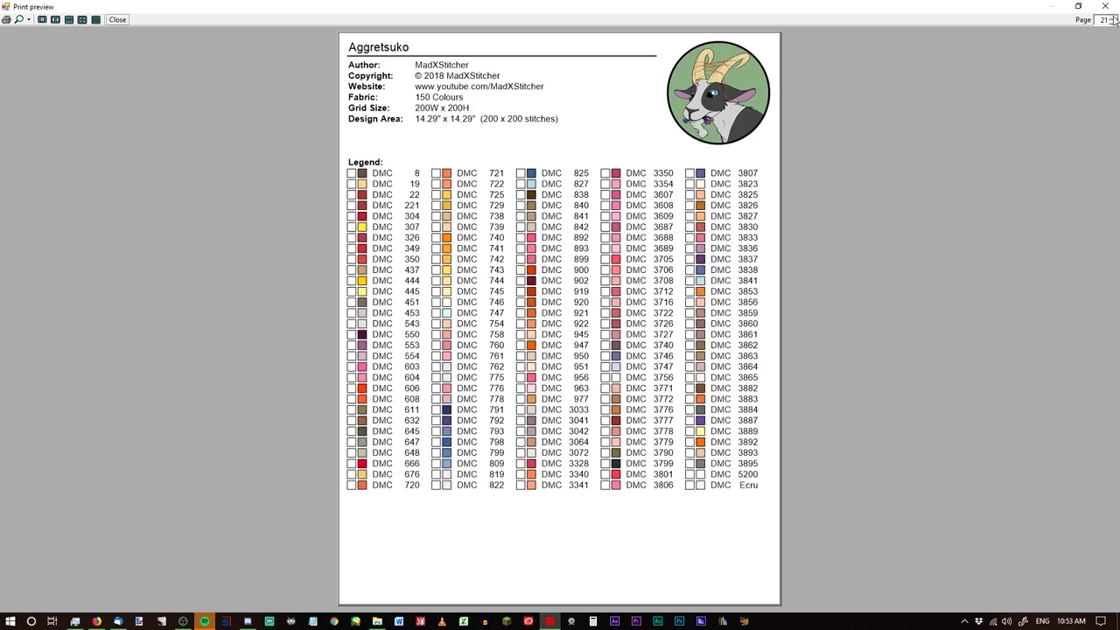
{"action": "left_click", "coordinate": [1105, 6]}
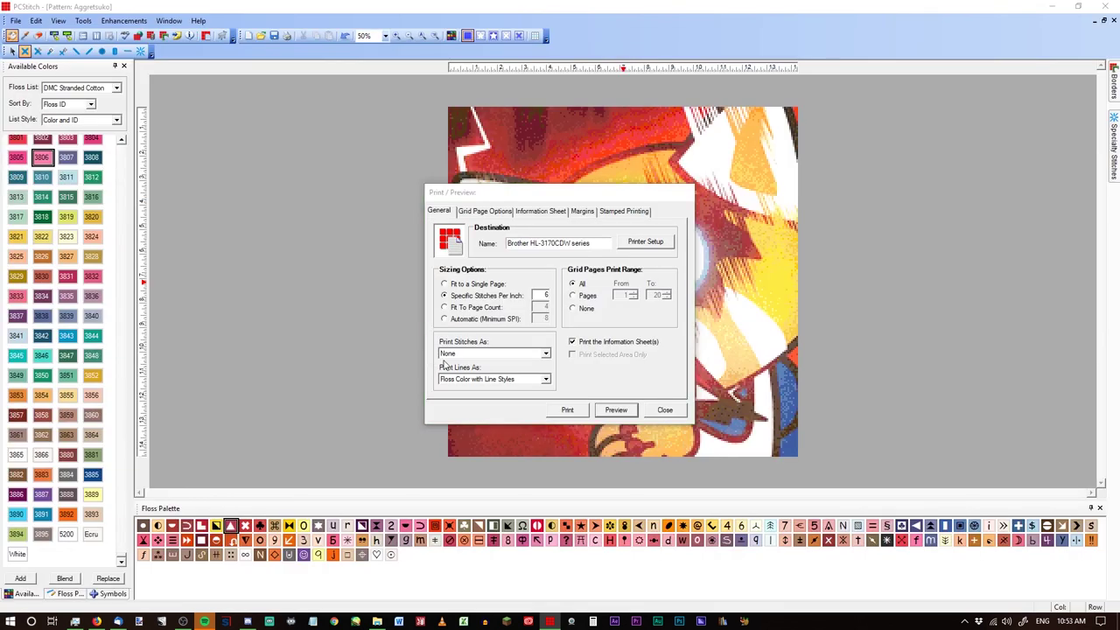
Step: Set stitches to print as Symbols and lines as Symbol Color with Line Styles
{"action": "left_click", "coordinate": [453, 353]}
{"action": "left_click", "coordinate": [465, 364]}
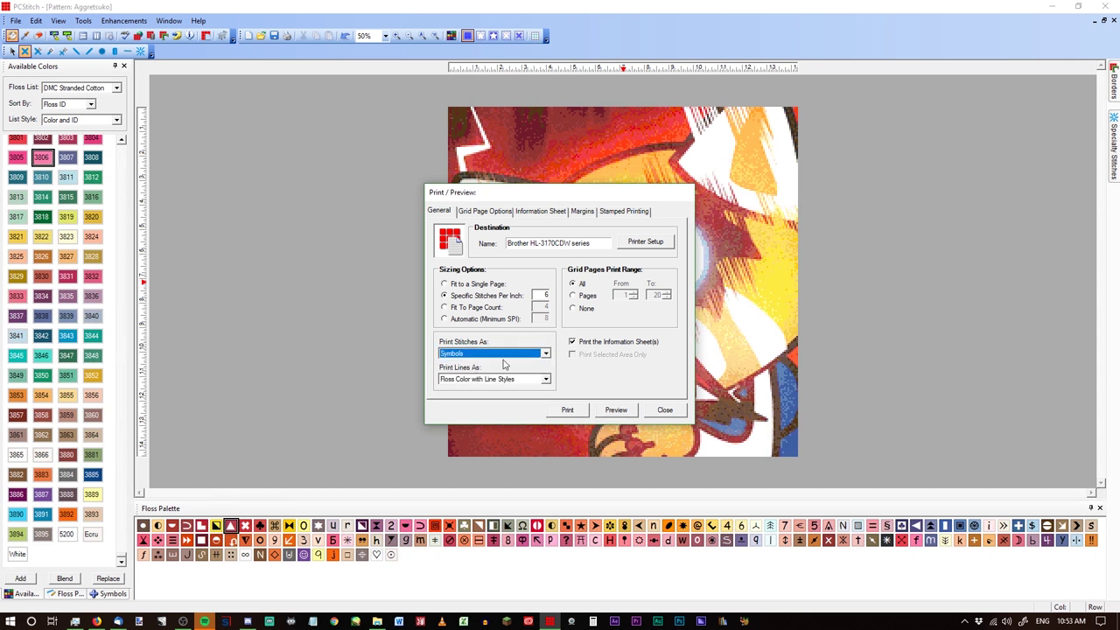
{"action": "left_click", "coordinate": [544, 377]}
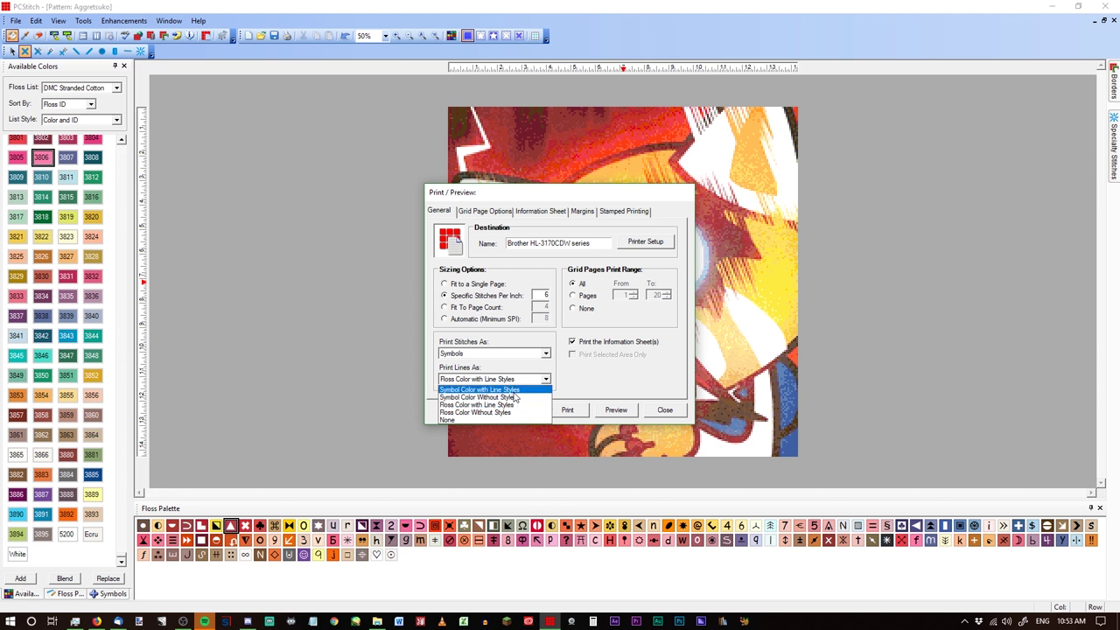
{"action": "left_click", "coordinate": [514, 390]}
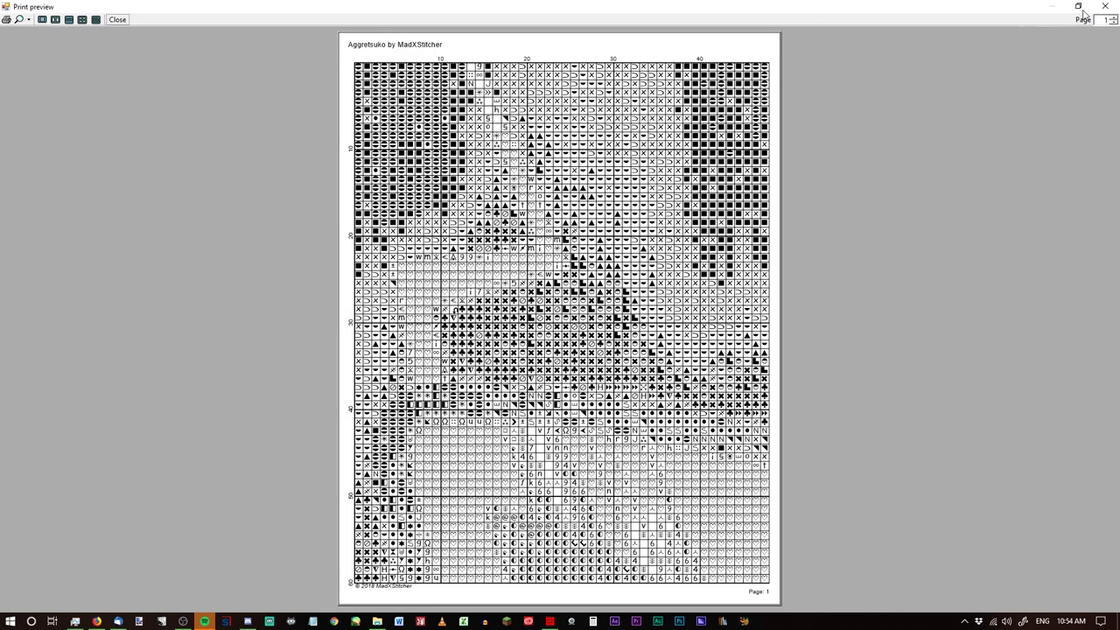
Step: Page through the opening symbols-only grid pages of the print preview and close it
{"action": "left_click", "coordinate": [1114, 16]}
{"action": "left_click", "coordinate": [1114, 16]}
{"action": "left_click", "coordinate": [1114, 17]}
{"action": "left_click", "coordinate": [1114, 17]}
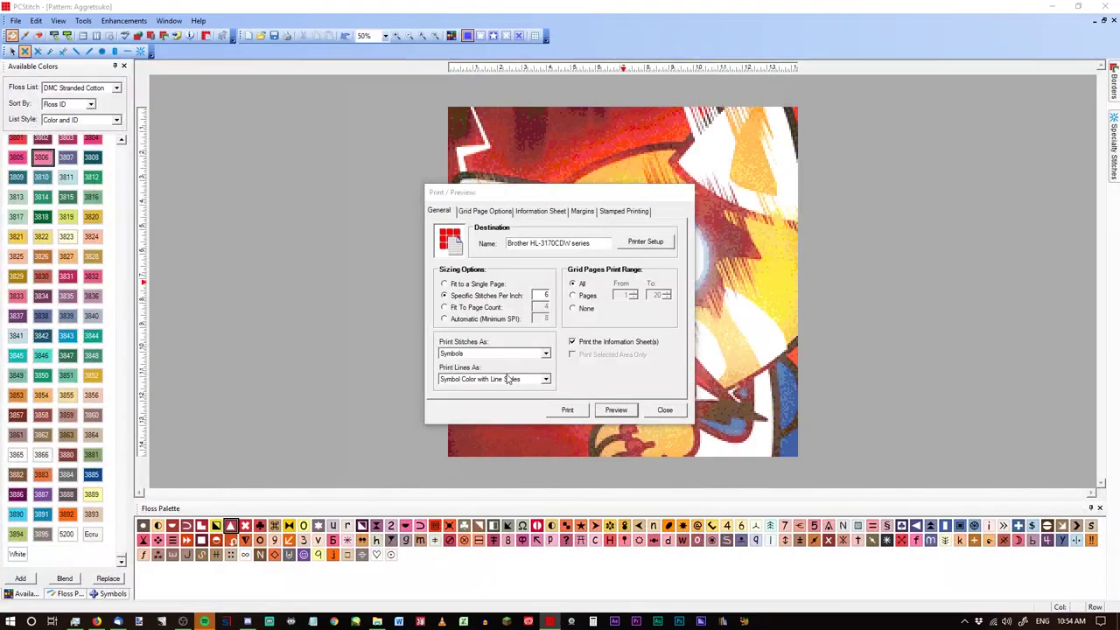
Step: Set Print Lines As to Floss Color with Line Styles
{"action": "left_click", "coordinate": [512, 379]}
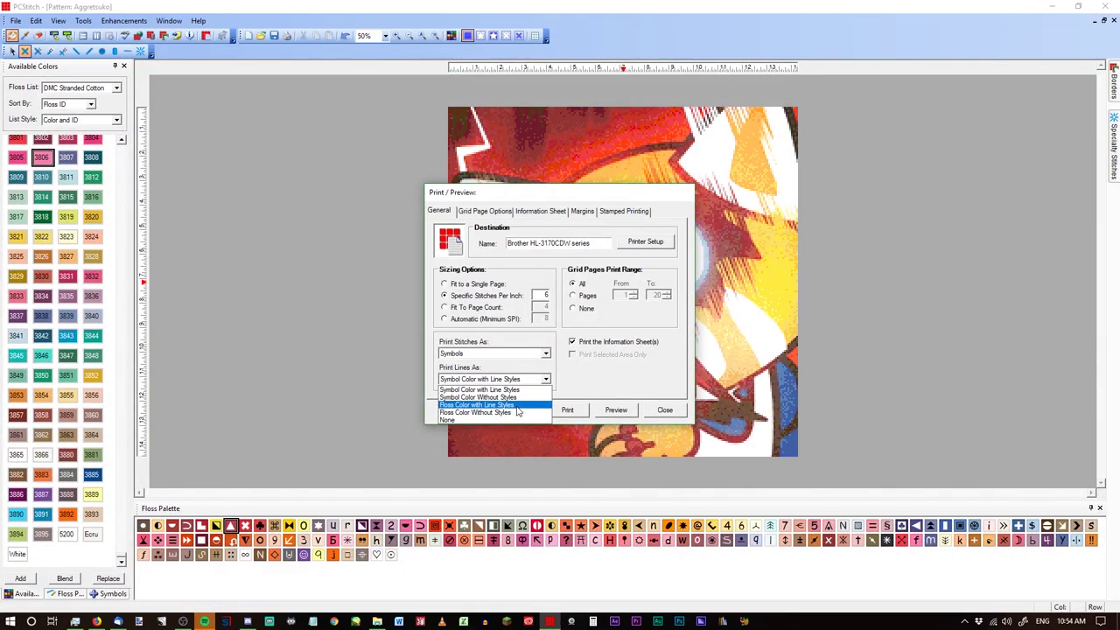
{"action": "left_click", "coordinate": [517, 405]}
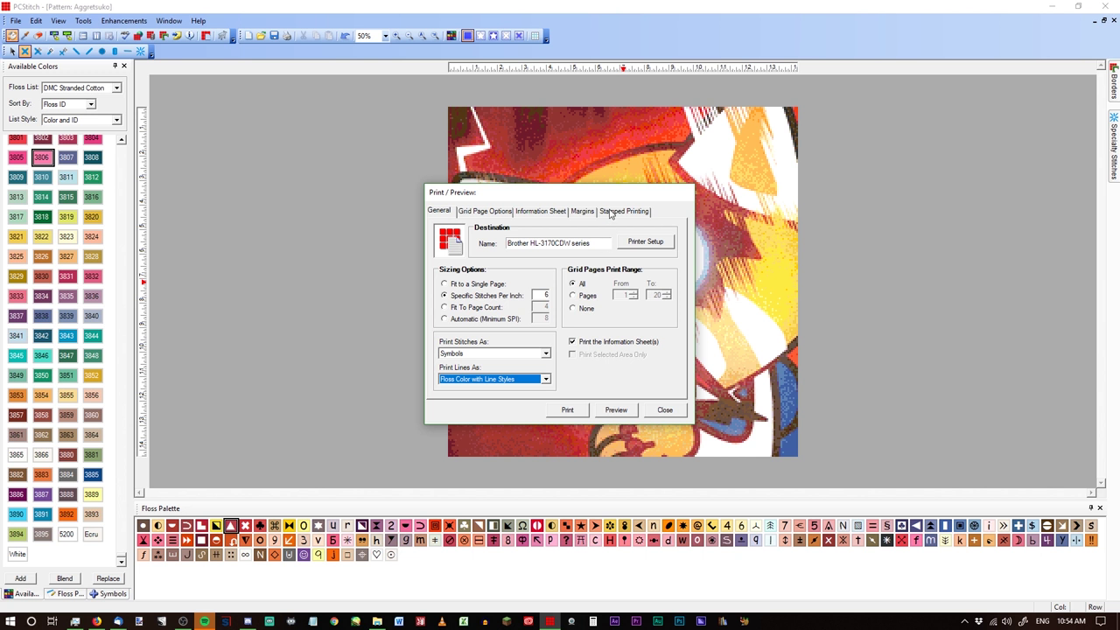
{"action": "left_click", "coordinate": [617, 346]}
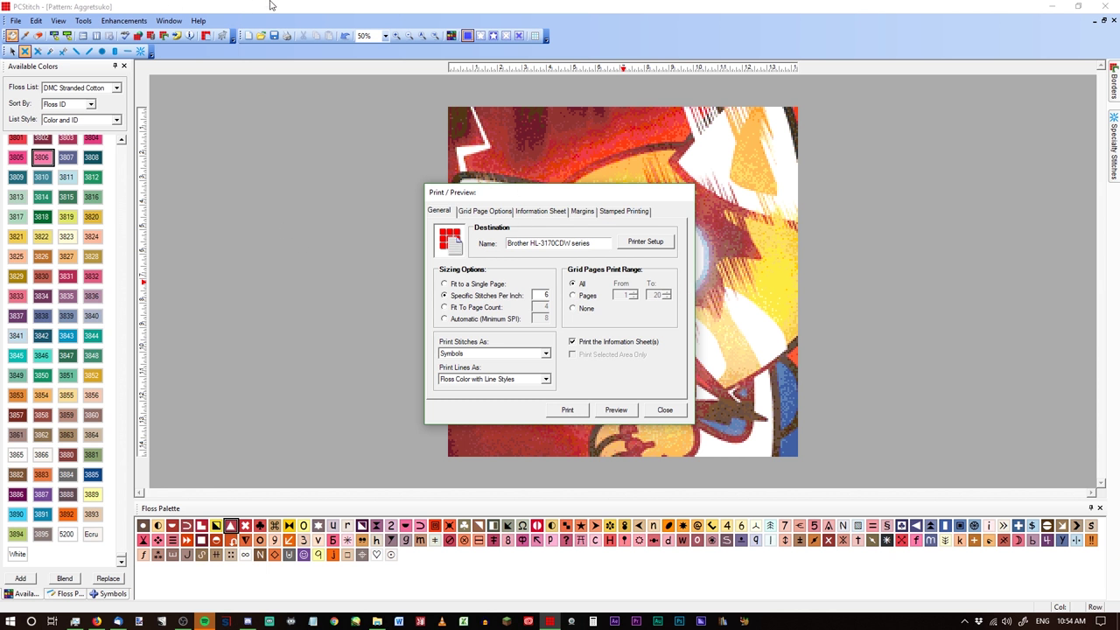
Step: Restrict the grid pages print range to pages 1 to 3, page through the resulting preview and close it
{"action": "left_click", "coordinate": [573, 296]}
{"action": "double_click", "coordinate": [652, 295]}
{"action": "type", "text": "3"}
{"action": "left_click", "coordinate": [616, 410]}
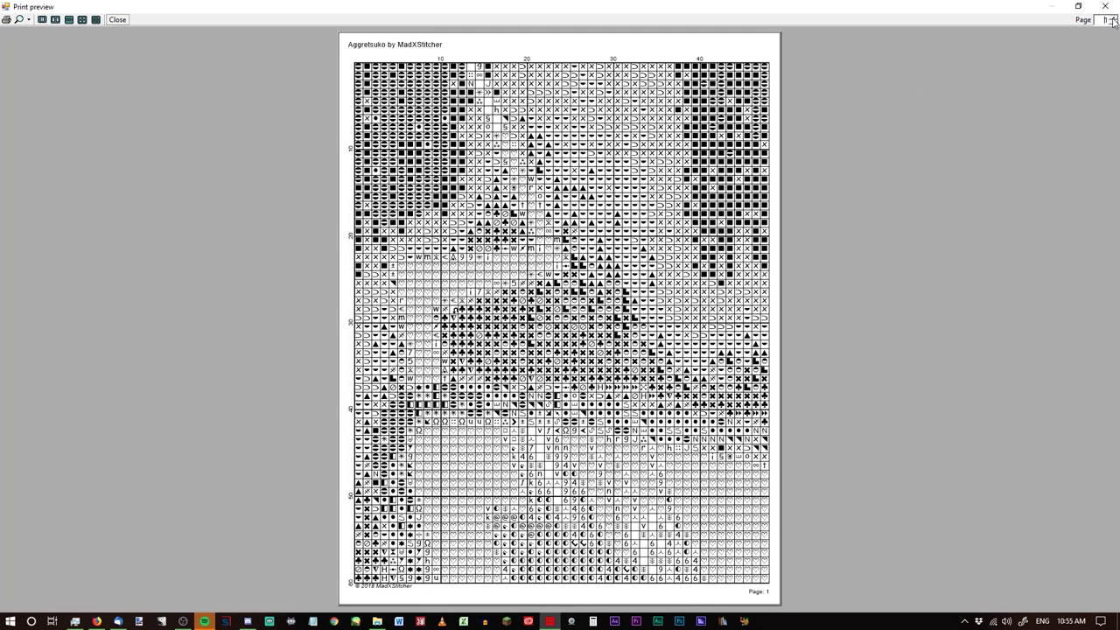
{"action": "left_click", "coordinate": [1113, 21]}
{"action": "left_click", "coordinate": [1113, 21]}
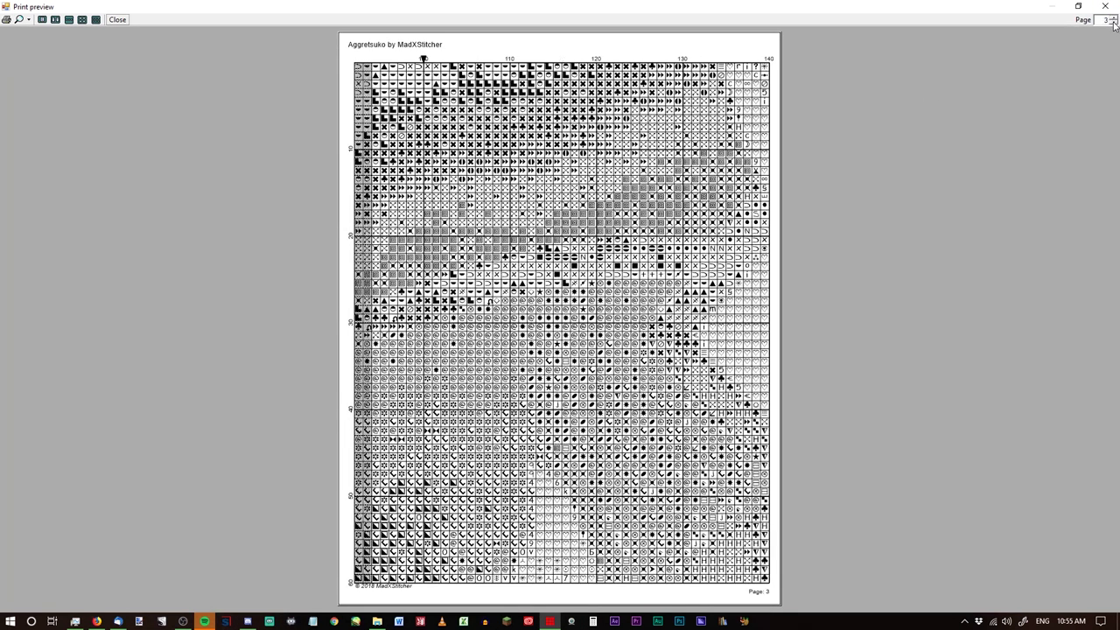
{"action": "left_click", "coordinate": [1112, 24]}
{"action": "left_click", "coordinate": [1104, 6]}
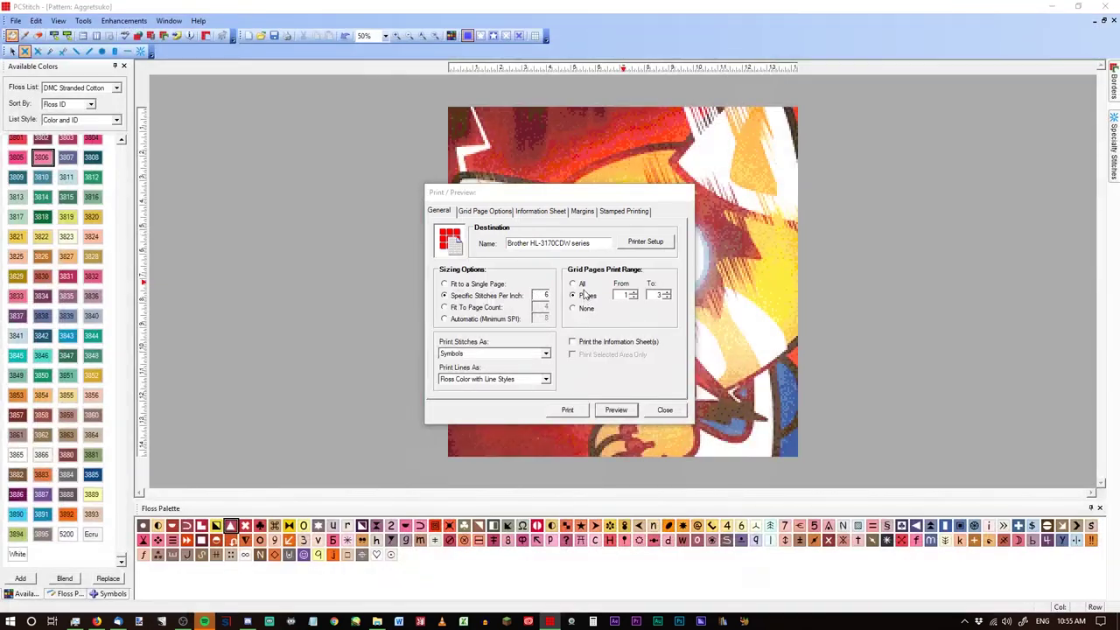
Step: Restore the grid pages print range to All, include the information sheets and close the print settings
{"action": "left_click", "coordinate": [582, 286]}
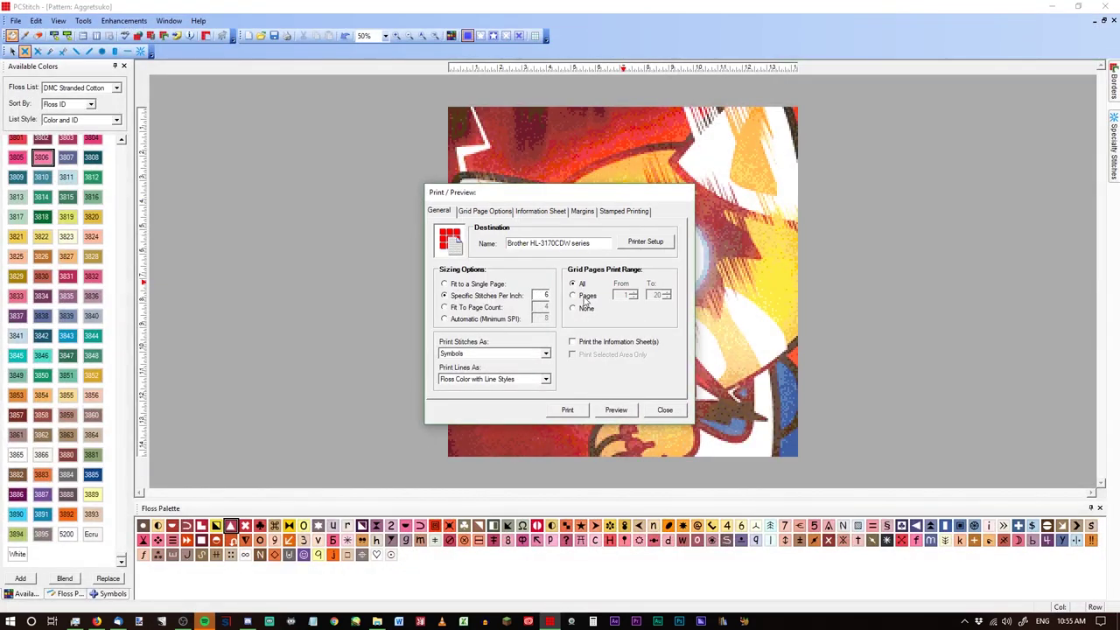
{"action": "left_click", "coordinate": [590, 345]}
{"action": "left_click", "coordinate": [665, 410]}
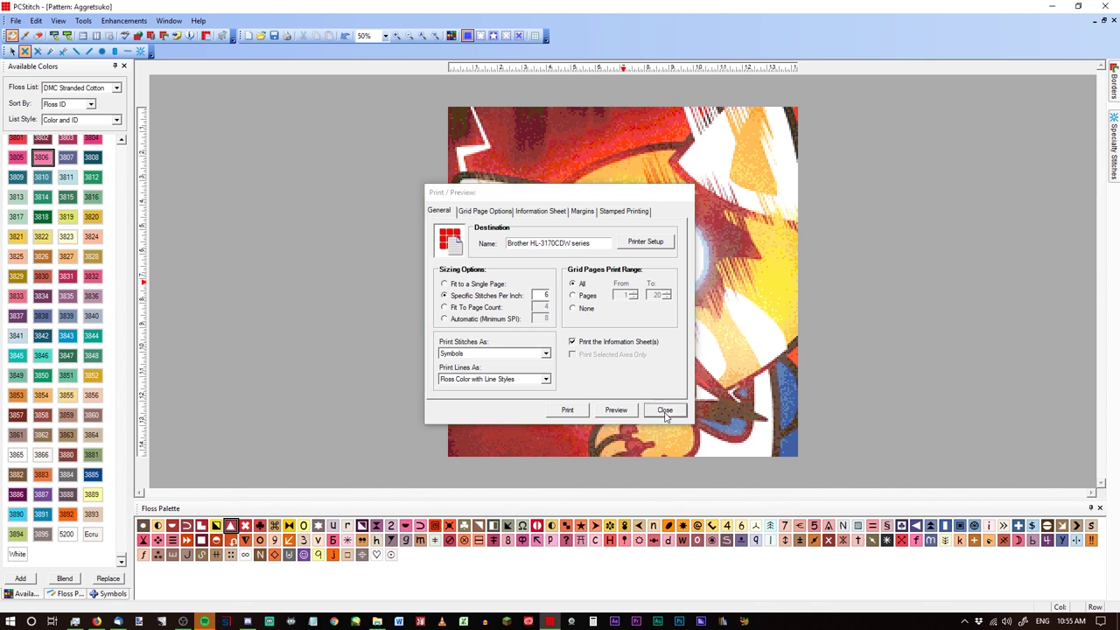
Step: Select a rectangular area covering the character's forehead symbol and nose, and open the print settings beside it
{"action": "left_click", "coordinate": [12, 52]}
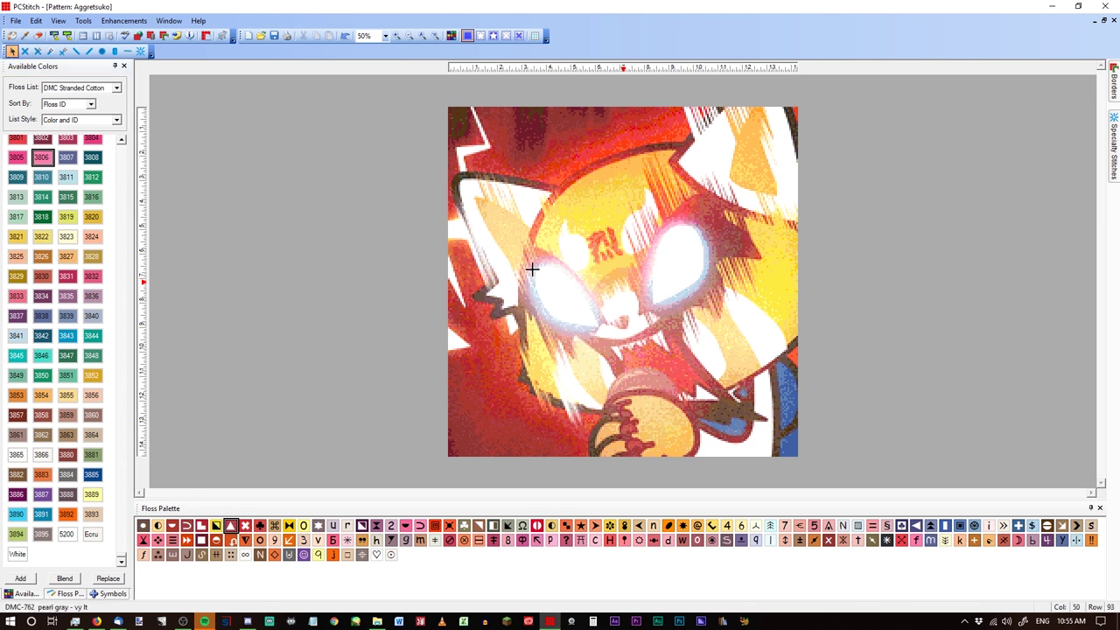
{"action": "left_click_drag", "start_coordinate": [563, 211], "coordinate": [660, 320]}
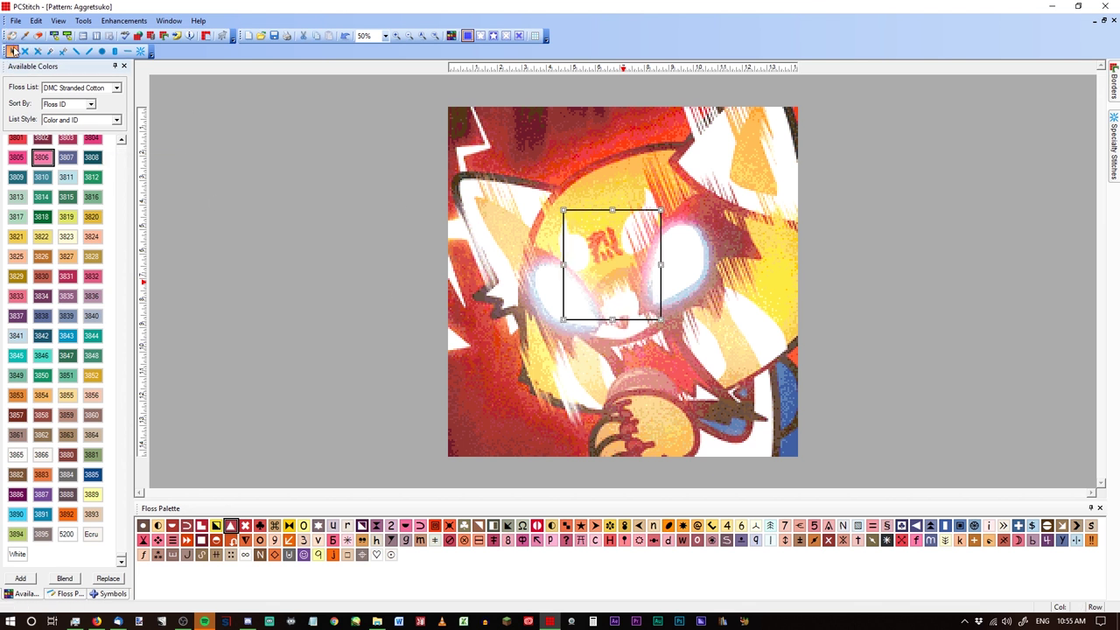
{"action": "left_click", "coordinate": [15, 21]}
{"action": "left_click", "coordinate": [47, 194]}
{"action": "left_click_drag", "start_coordinate": [579, 201], "coordinate": [329, 142]}
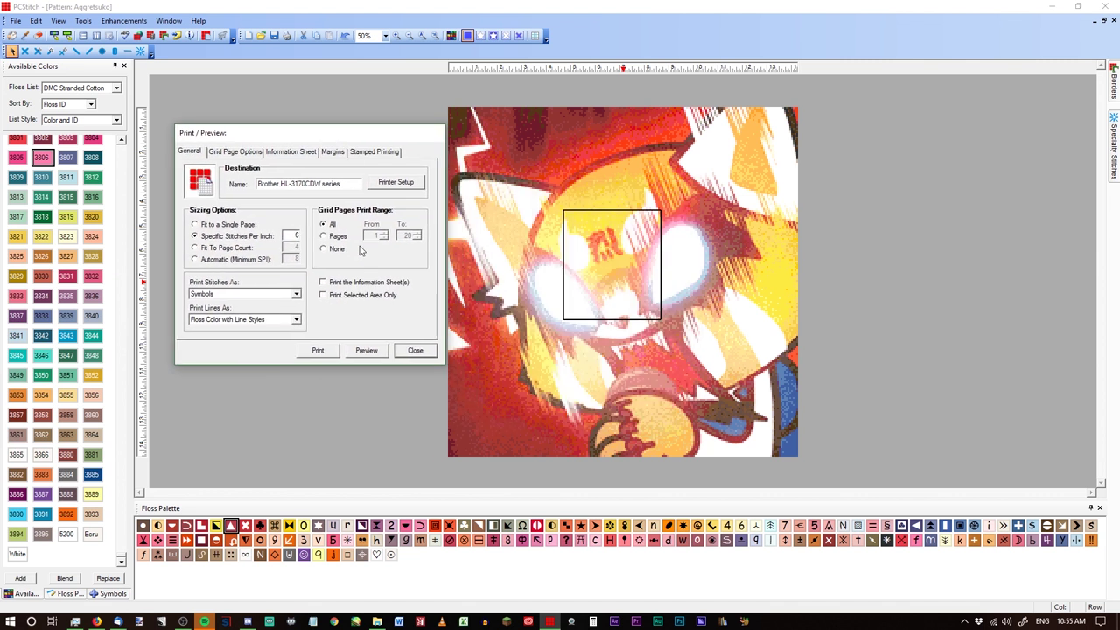
Step: Preview the printout of only the selected area, page through to page 4 and close the print settings
{"action": "left_click", "coordinate": [365, 350]}
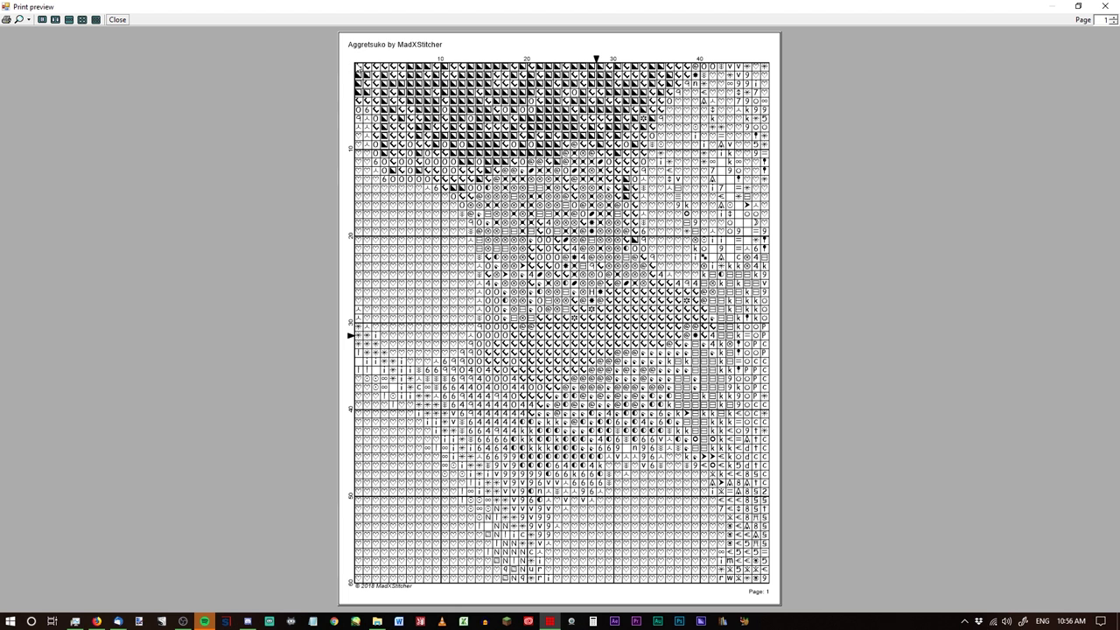
{"action": "left_click", "coordinate": [1113, 18]}
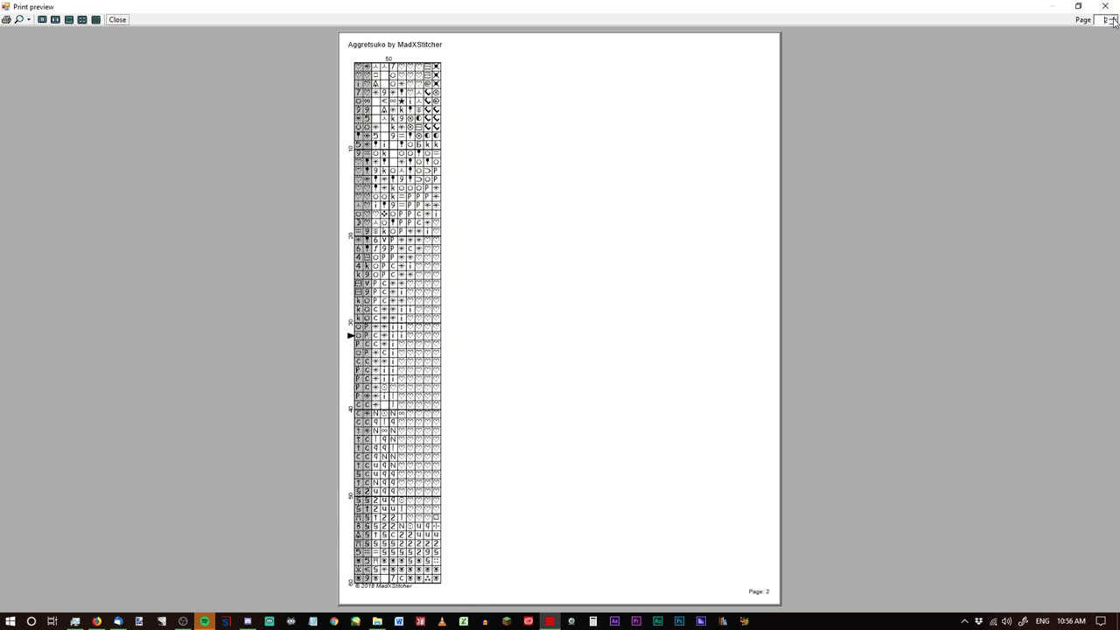
{"action": "left_click", "coordinate": [1114, 17]}
{"action": "left_click", "coordinate": [1114, 18]}
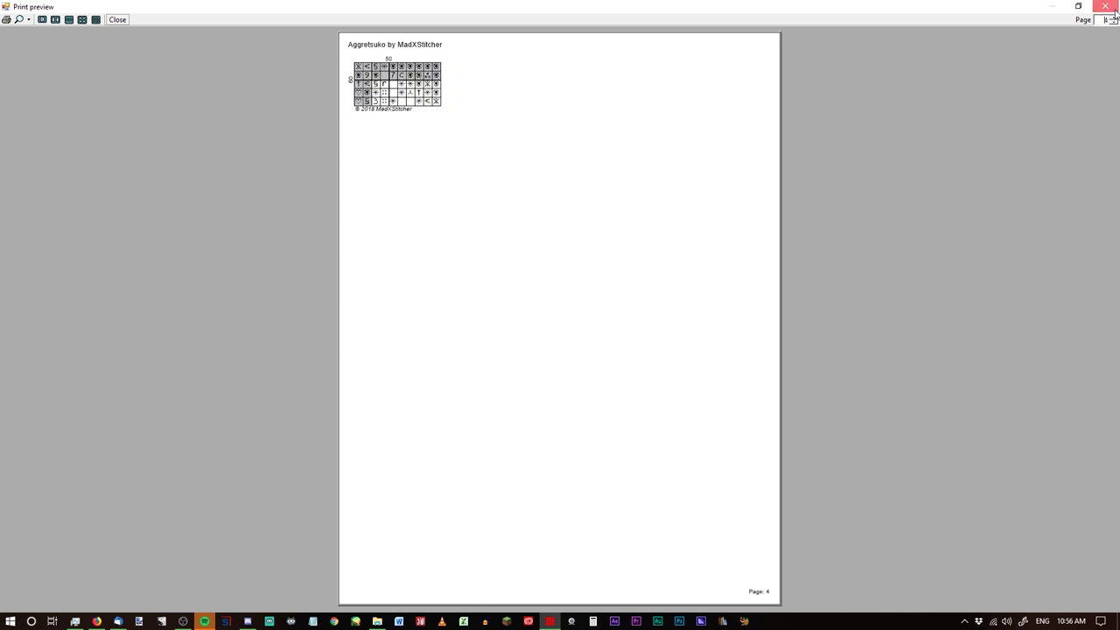
{"action": "left_click", "coordinate": [1105, 6]}
{"action": "left_click", "coordinate": [415, 350]}
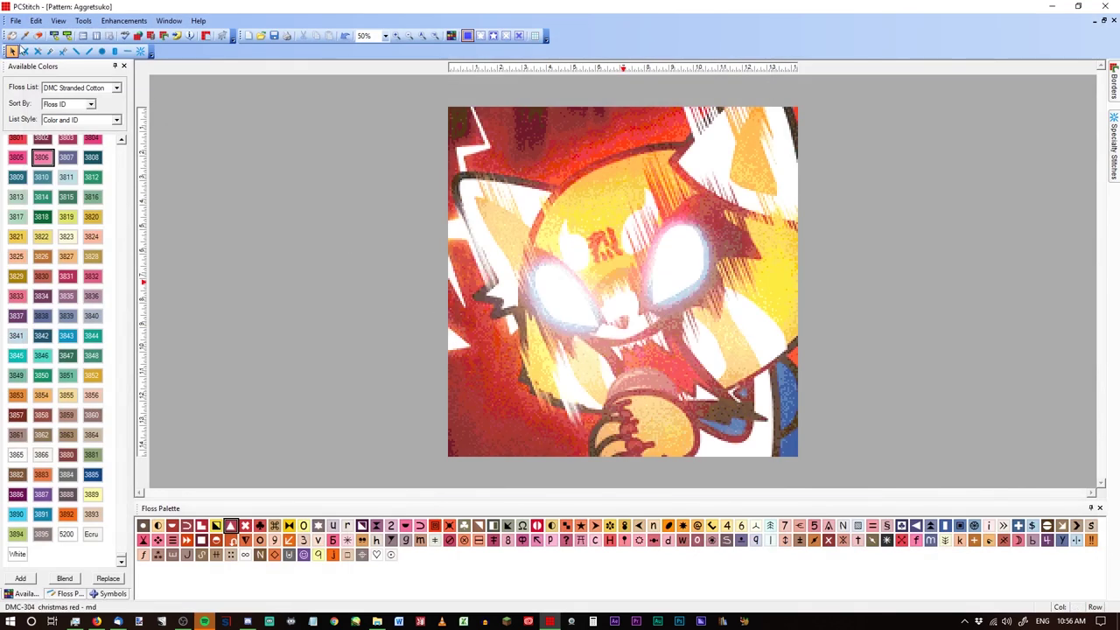
Step: Open the pattern's printer setup and choose Microsoft Print to PDF as the printer
{"action": "left_click", "coordinate": [14, 20]}
{"action": "left_click", "coordinate": [86, 194]}
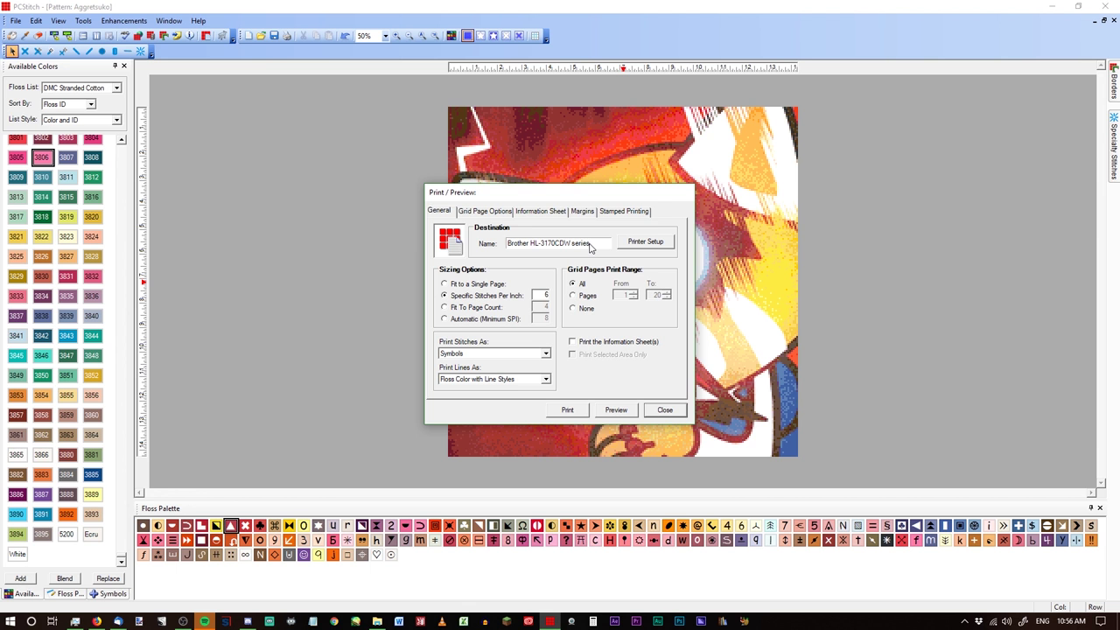
{"action": "left_click", "coordinate": [640, 244]}
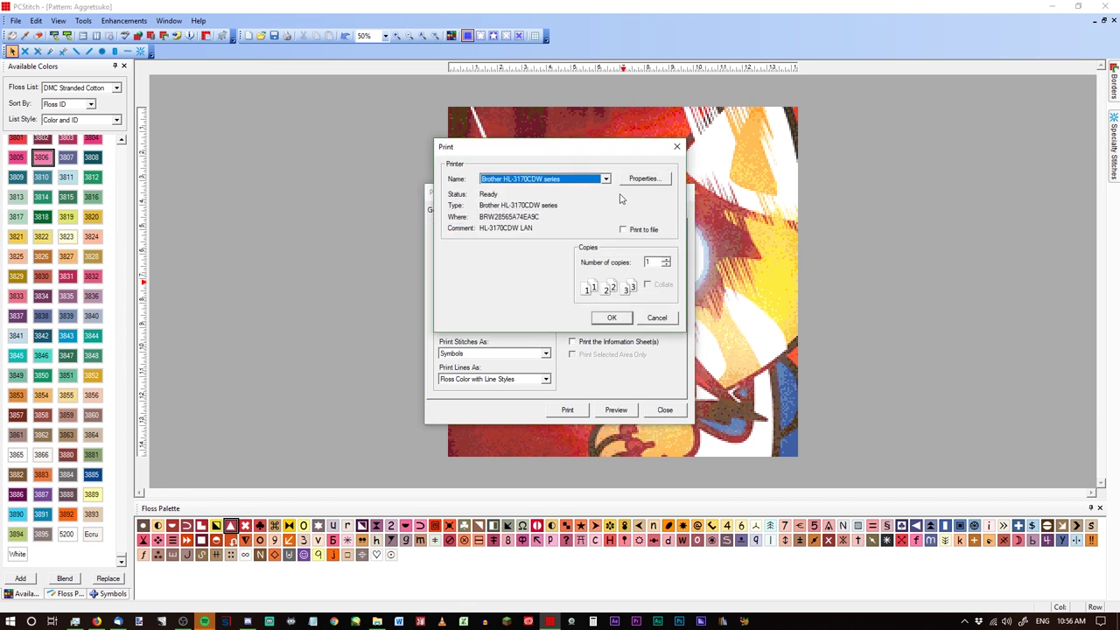
{"action": "left_click", "coordinate": [604, 180]}
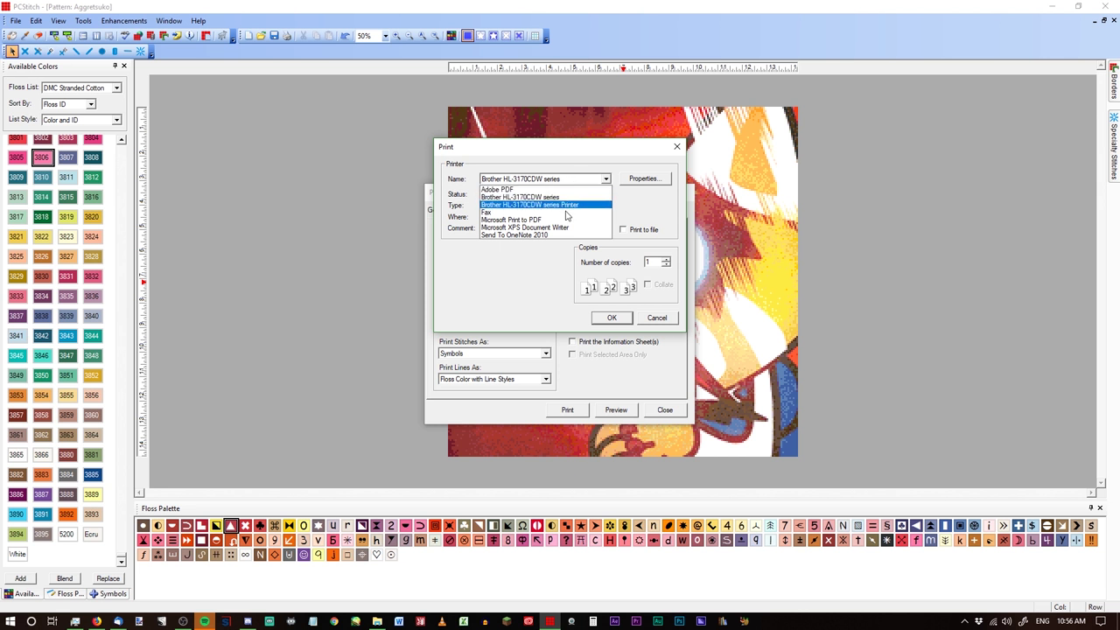
{"action": "left_click", "coordinate": [508, 221]}
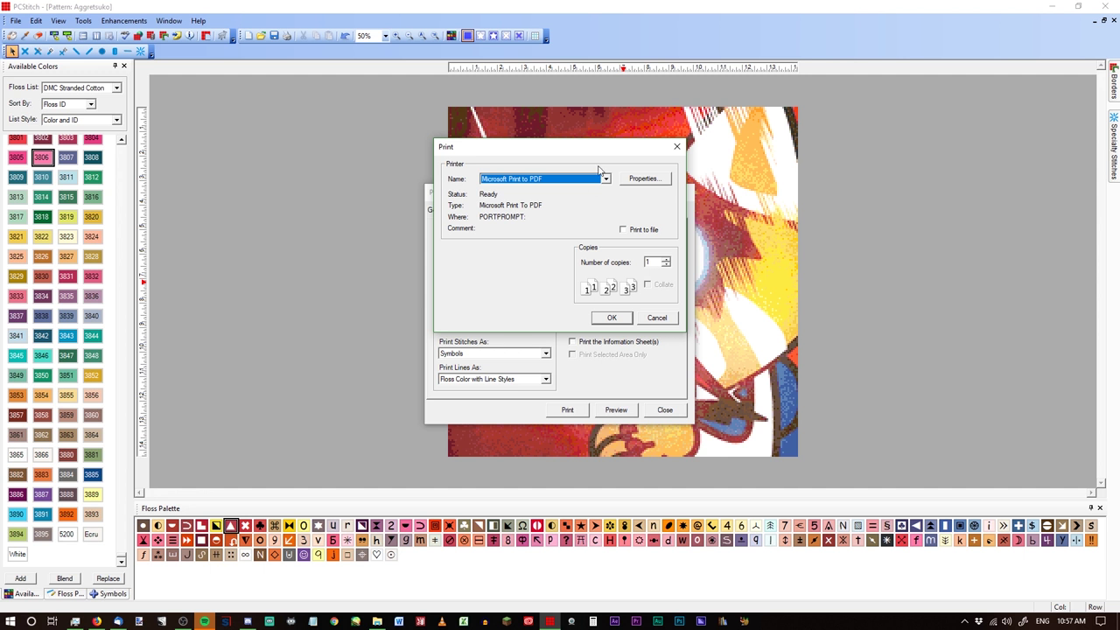
Step: Try Adobe PDF as the printer and switch back to Microsoft Print to PDF
{"action": "left_click", "coordinate": [508, 179]}
{"action": "left_click", "coordinate": [528, 191]}
{"action": "left_click", "coordinate": [543, 178]}
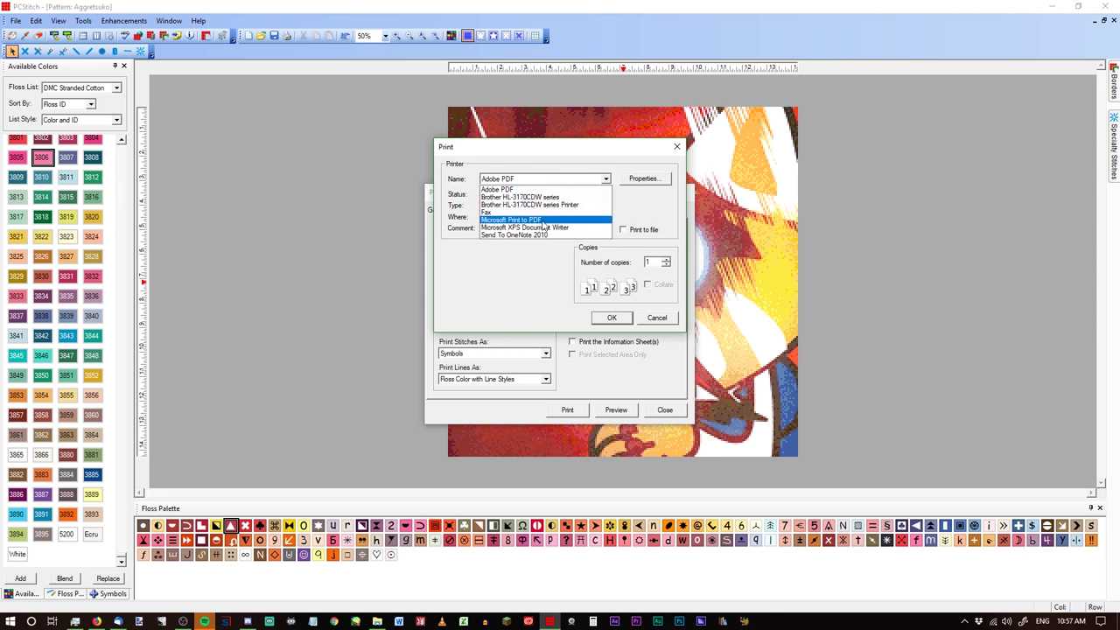
{"action": "left_click", "coordinate": [542, 220]}
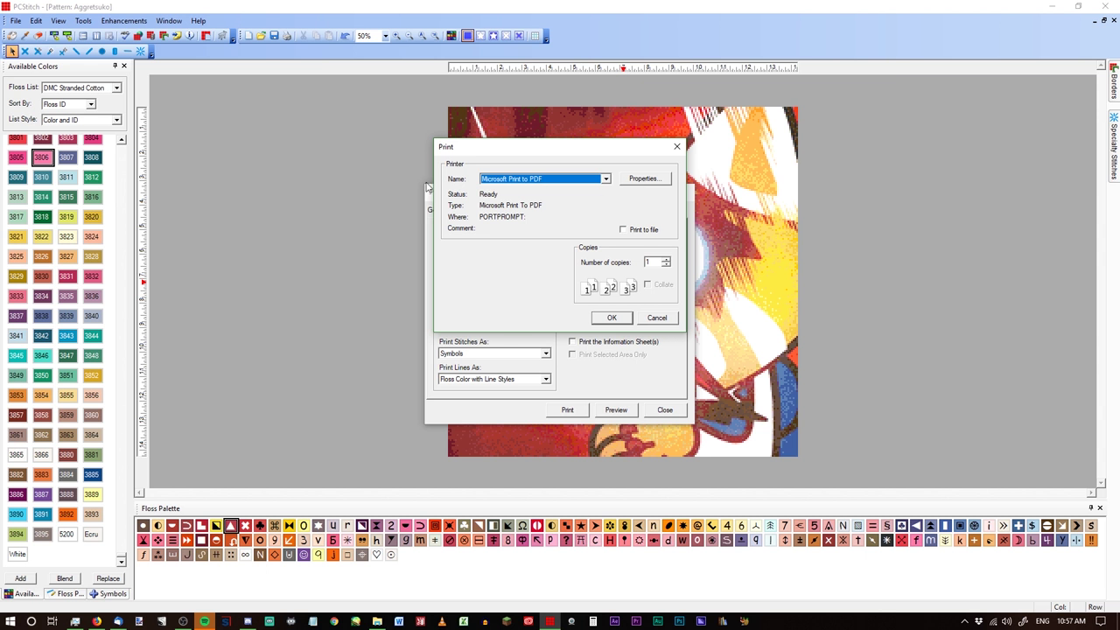
Step: Try Landscape orientation in the Microsoft Print to PDF properties, return it to Portrait and confirm
{"action": "left_click", "coordinate": [660, 181]}
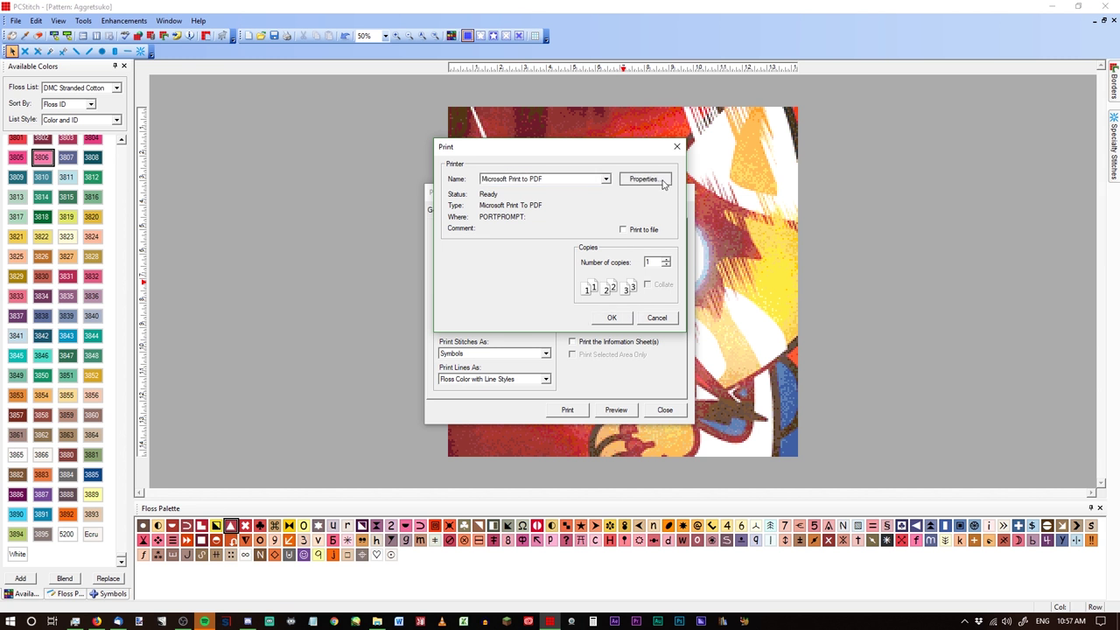
{"action": "left_click", "coordinate": [567, 210]}
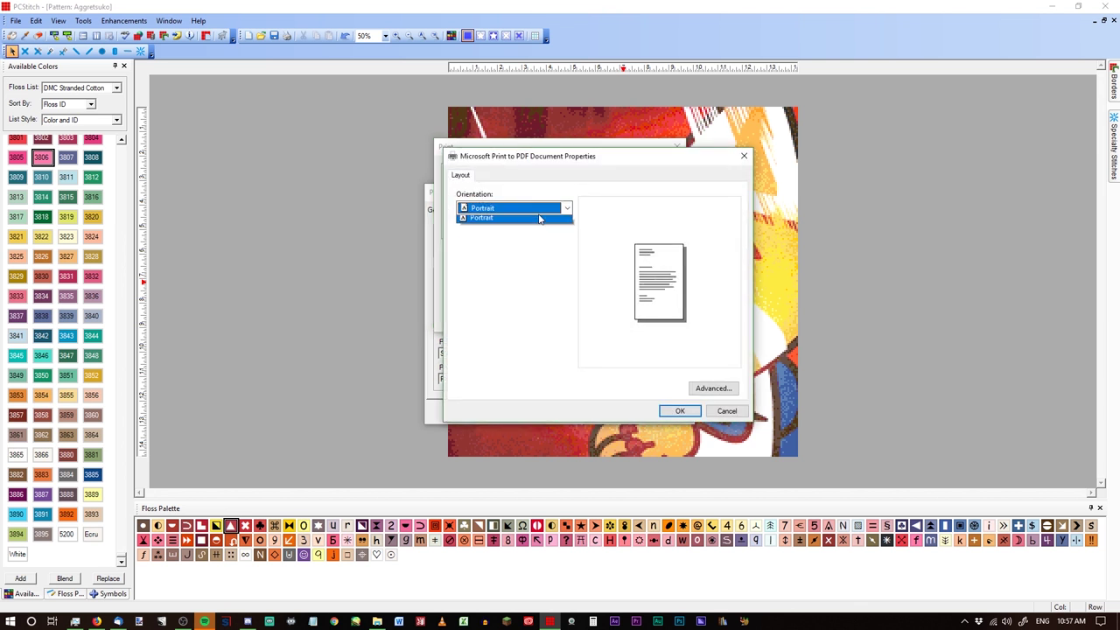
{"action": "left_click", "coordinate": [538, 222]}
{"action": "left_click", "coordinate": [530, 208]}
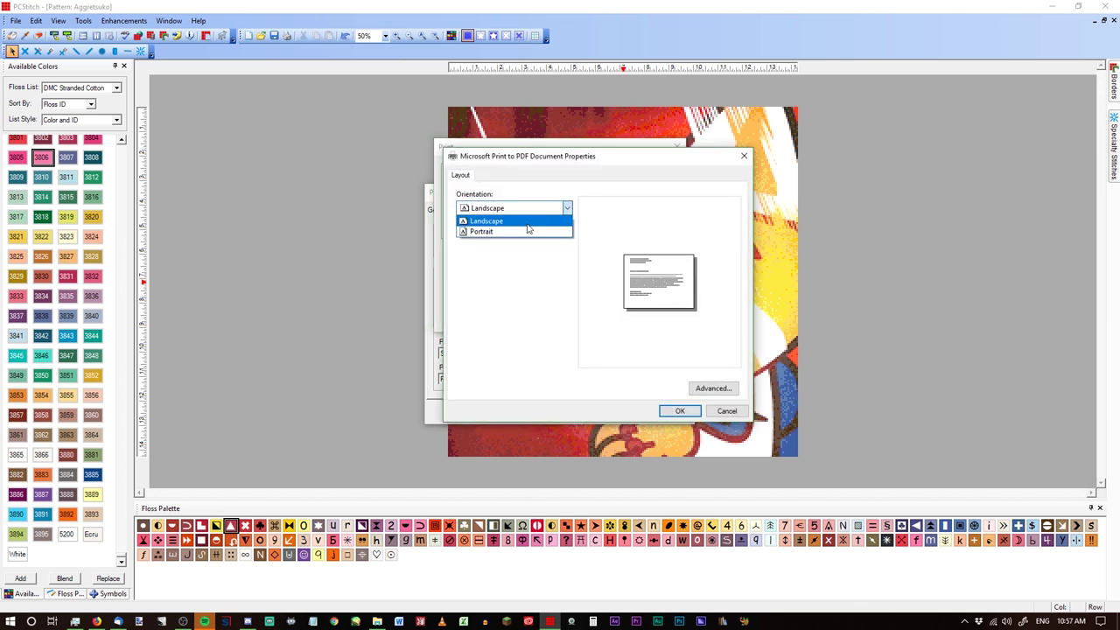
{"action": "left_click", "coordinate": [528, 232]}
{"action": "left_click", "coordinate": [527, 209]}
{"action": "left_click", "coordinate": [528, 221]}
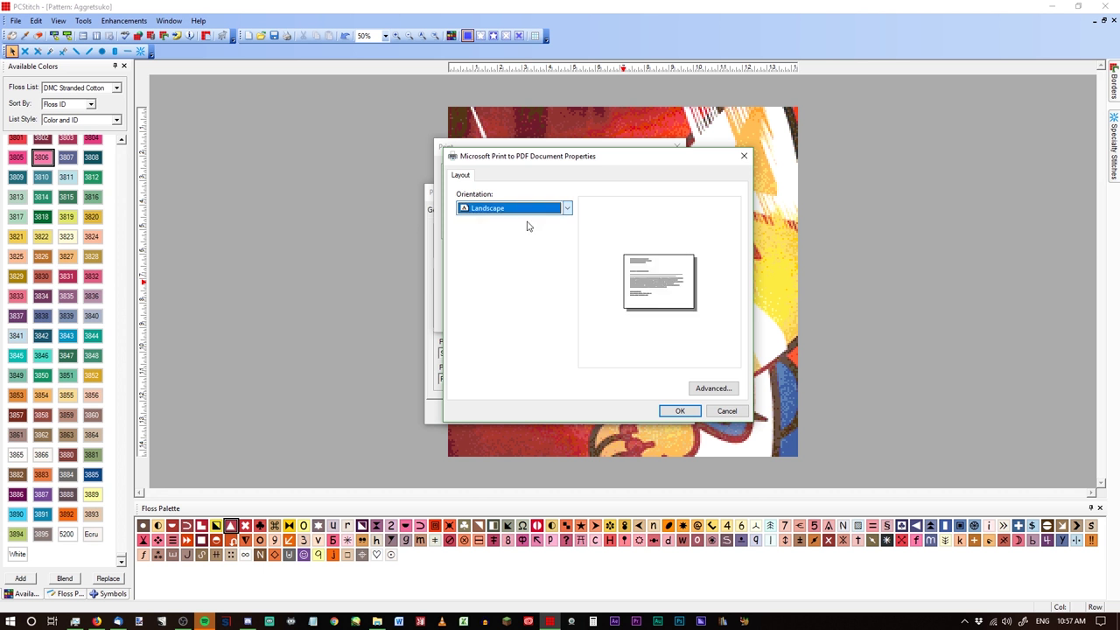
{"action": "left_click", "coordinate": [521, 210]}
{"action": "left_click", "coordinate": [516, 232]}
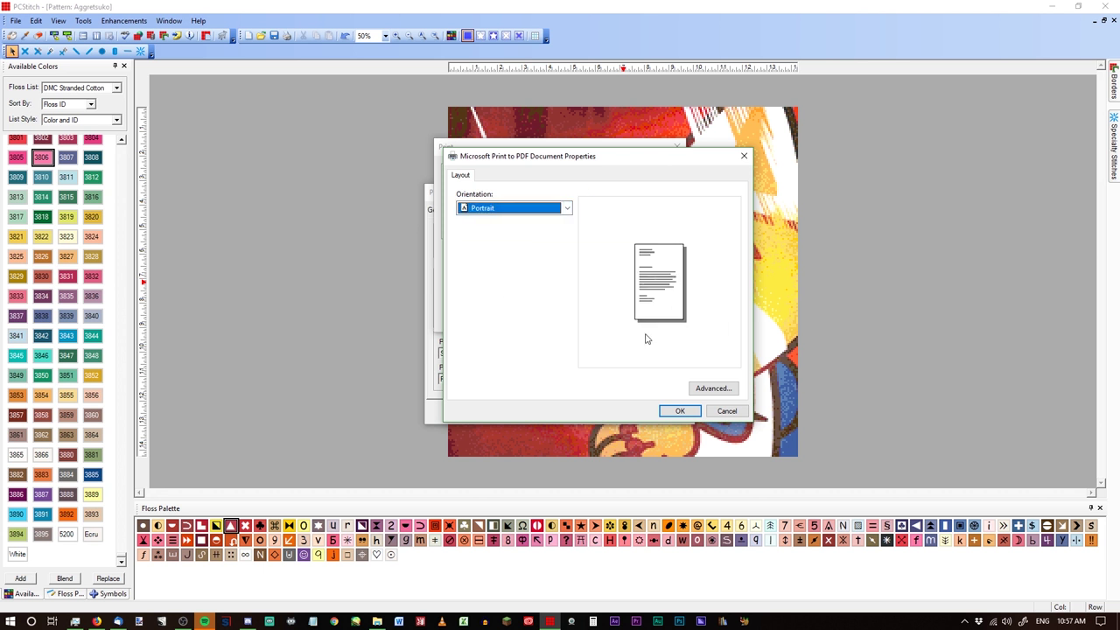
{"action": "left_click", "coordinate": [678, 411]}
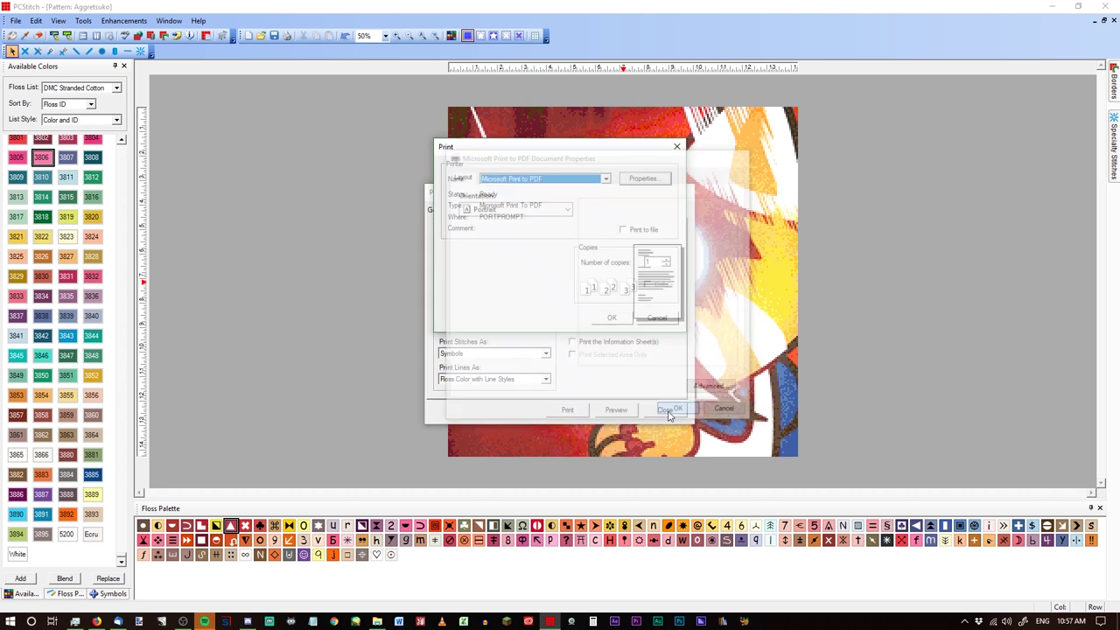
Step: Choose Brother HL-3170CDW series as the printer and open its properties
{"action": "left_click", "coordinate": [580, 181]}
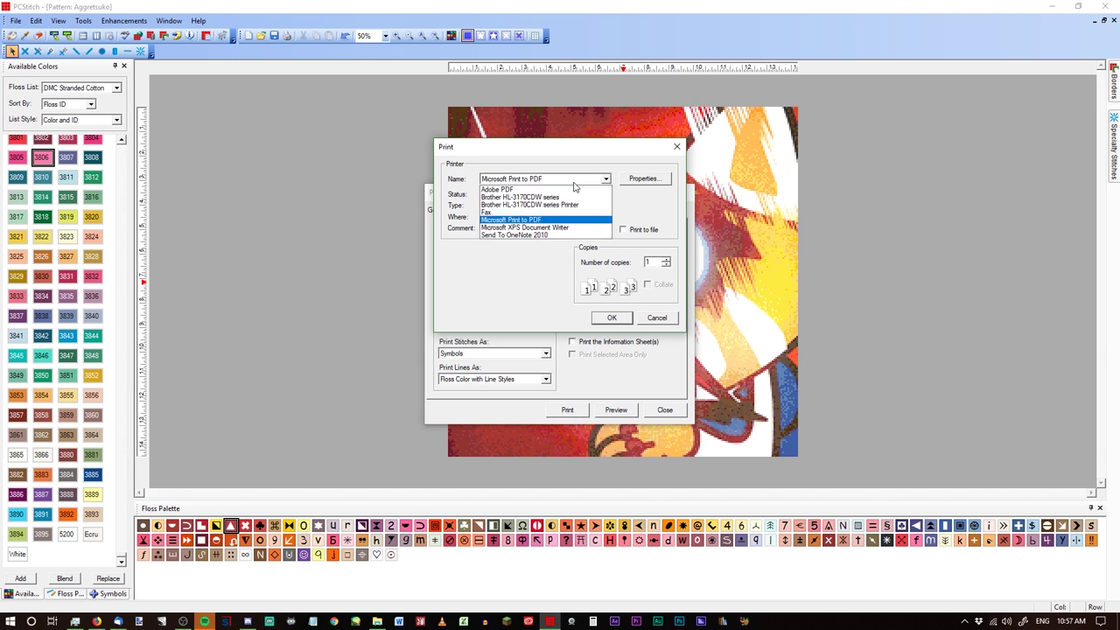
{"action": "left_click", "coordinate": [576, 192]}
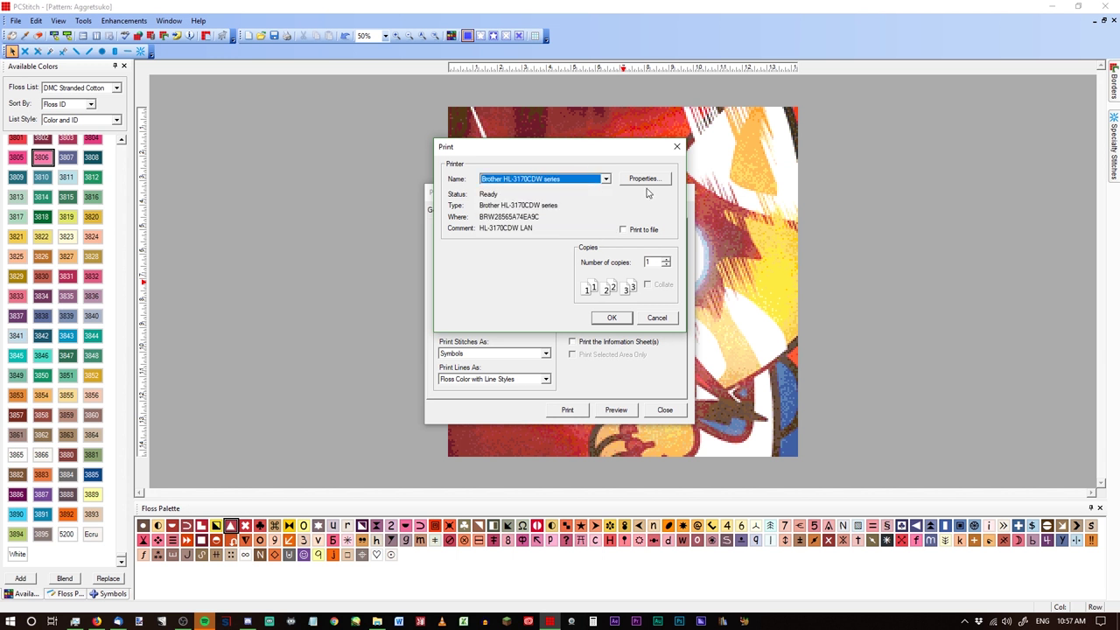
{"action": "left_click", "coordinate": [646, 180]}
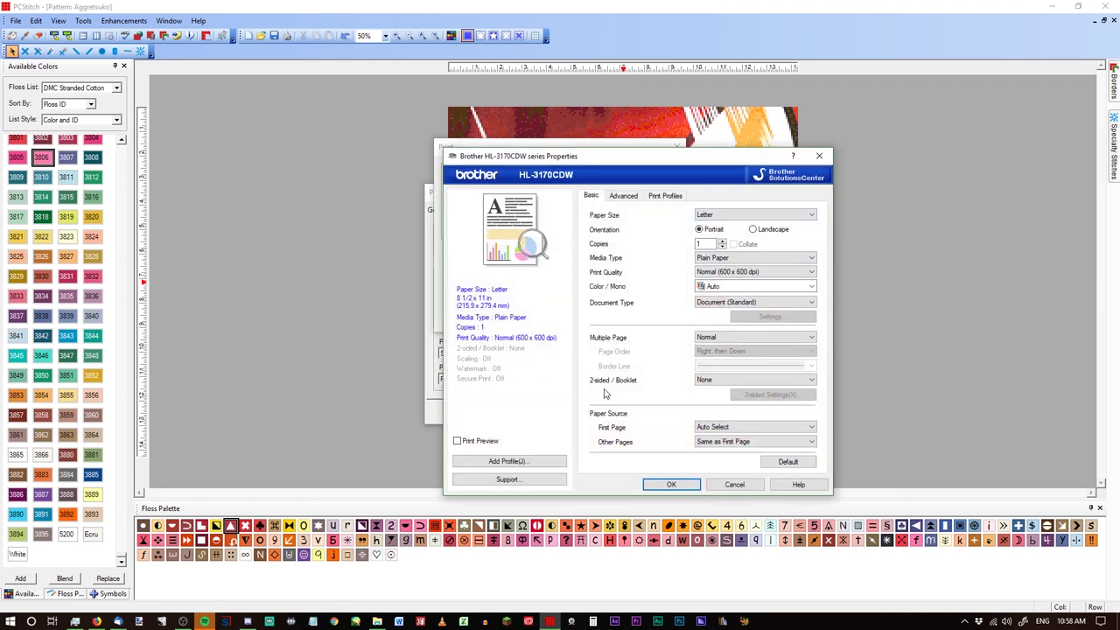
Step: Look over the available paper sizes, keeping Letter, and try Landscape orientation before returning to Portrait
{"action": "left_click", "coordinate": [757, 216]}
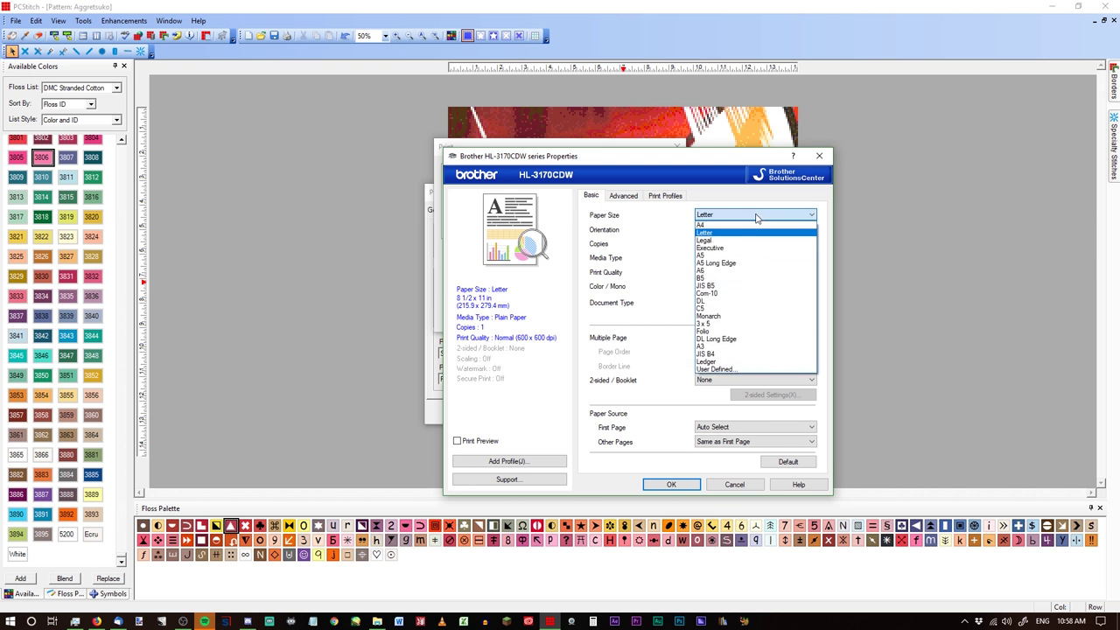
{"action": "left_click", "coordinate": [758, 216]}
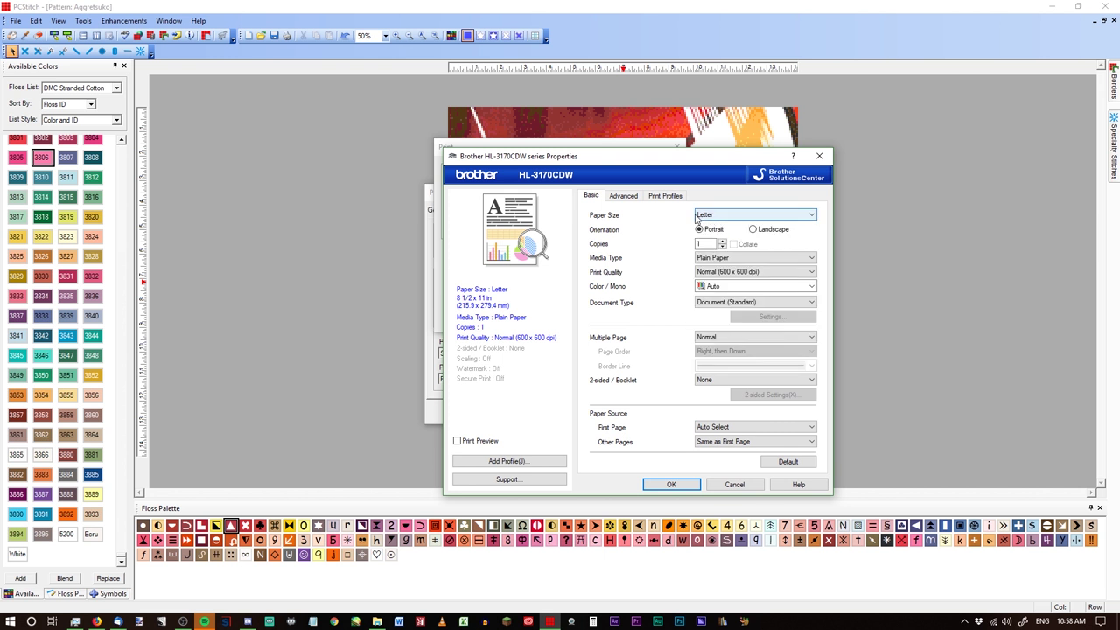
{"action": "left_click", "coordinate": [752, 229]}
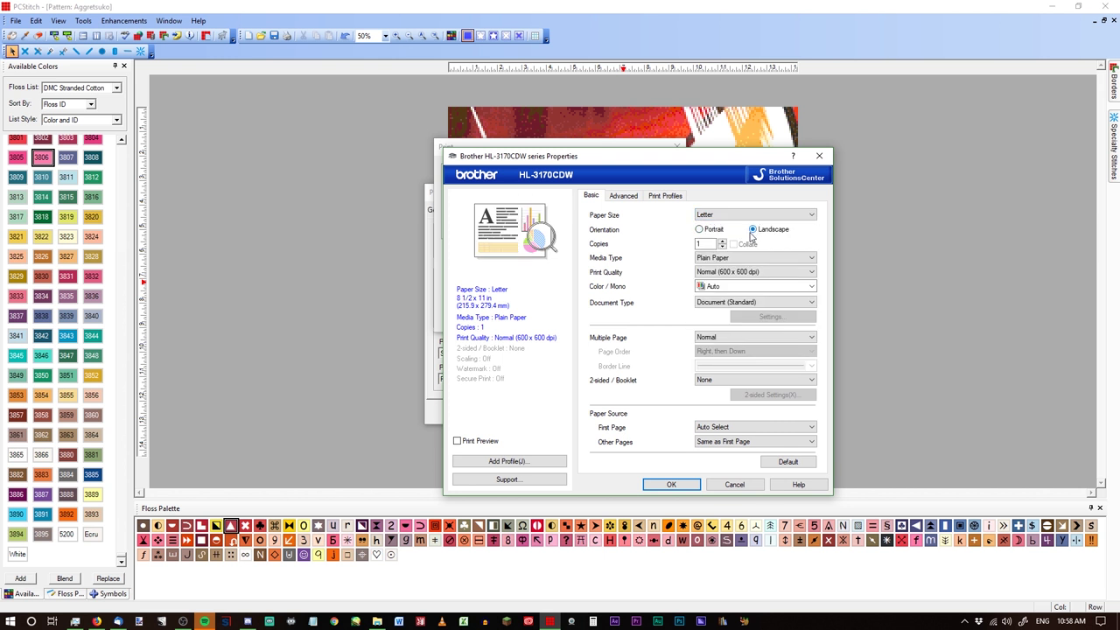
{"action": "left_click", "coordinate": [714, 230]}
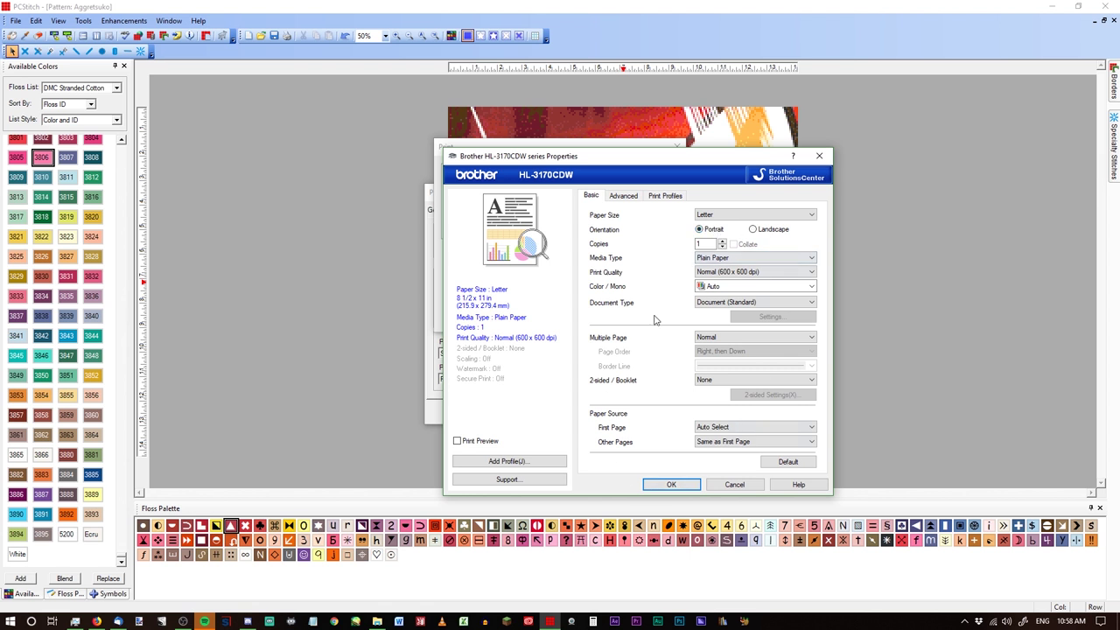
Step: Discard the Brother printer's properties, choose Microsoft Print to PDF as the printer and confirm the setup
{"action": "left_click", "coordinate": [734, 485]}
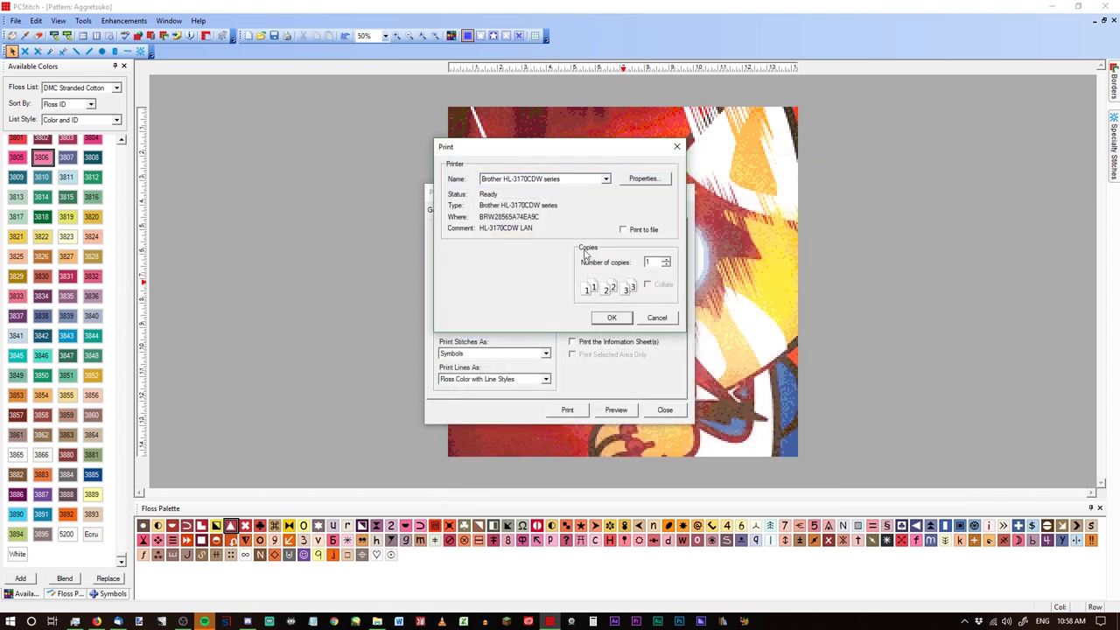
{"action": "left_click", "coordinate": [598, 180]}
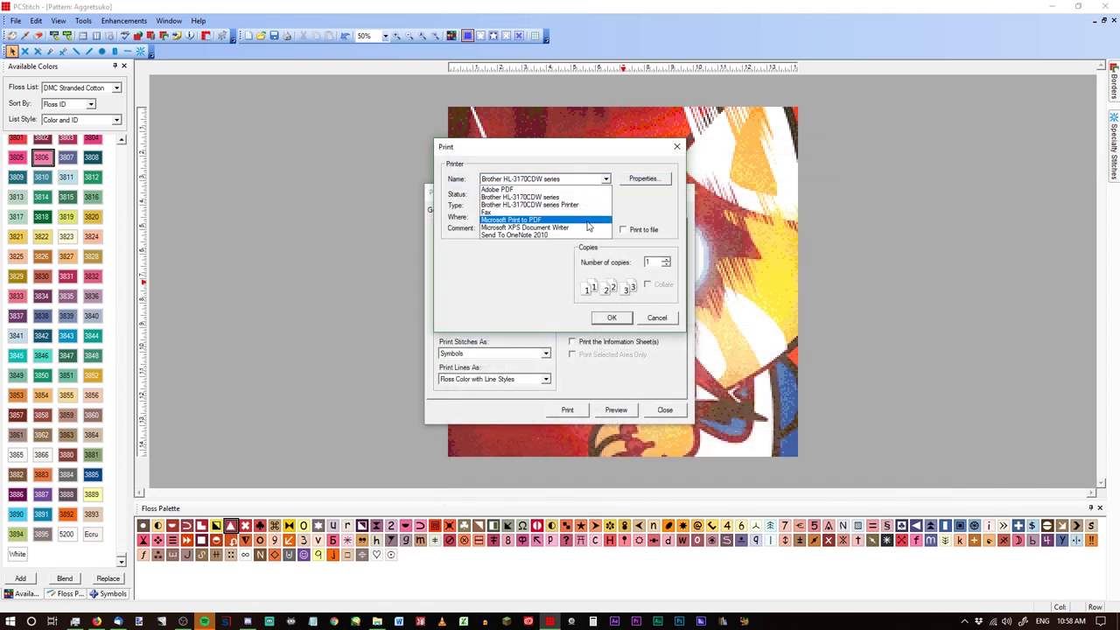
{"action": "left_click", "coordinate": [588, 220]}
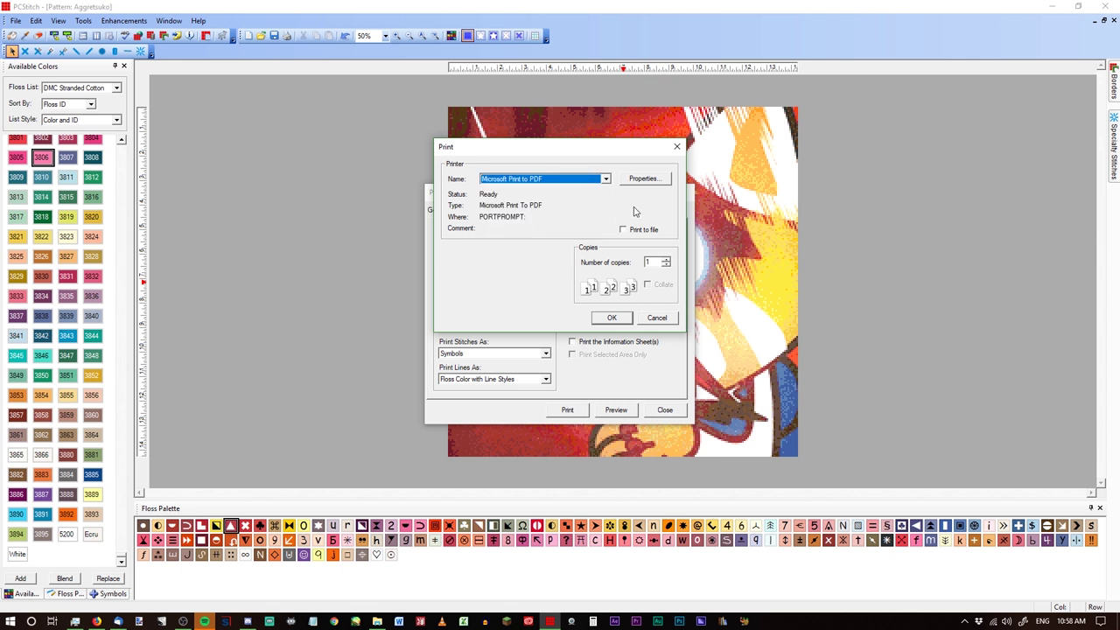
{"action": "left_click", "coordinate": [617, 320]}
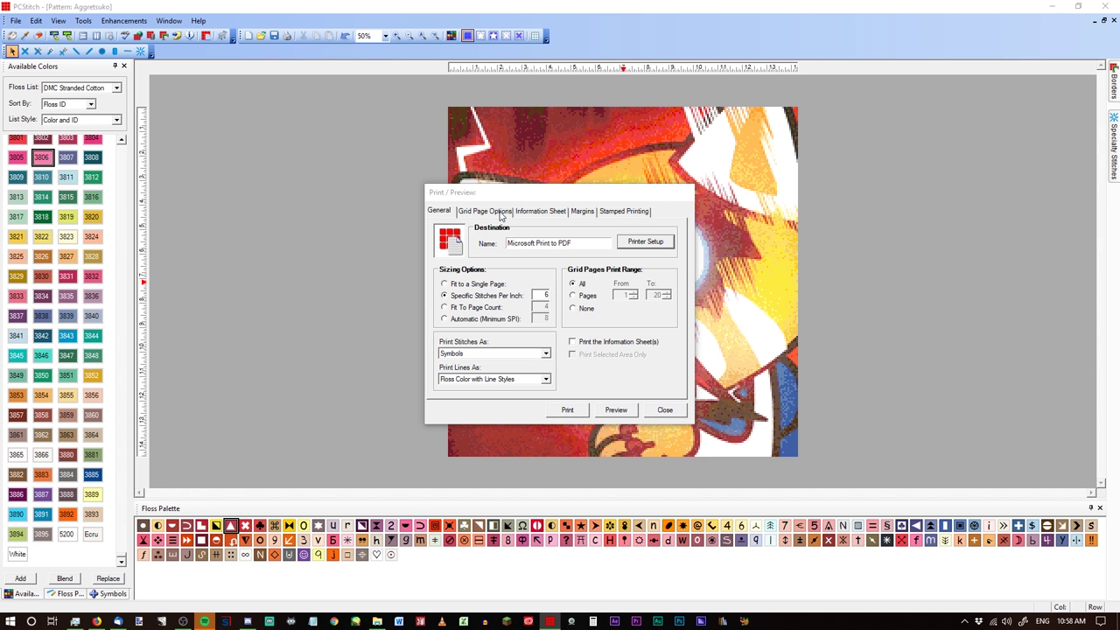
Step: In the grid page options, enable the footer on grid pages and select its "Printed by PCStitch" text
{"action": "left_click", "coordinate": [475, 211]}
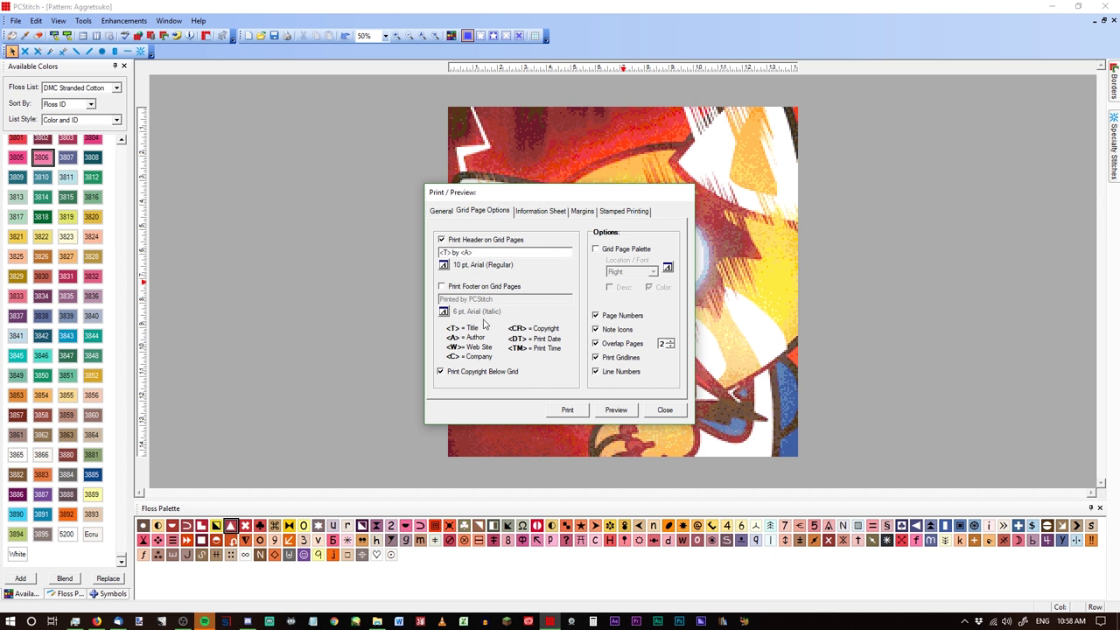
{"action": "left_click", "coordinate": [441, 286]}
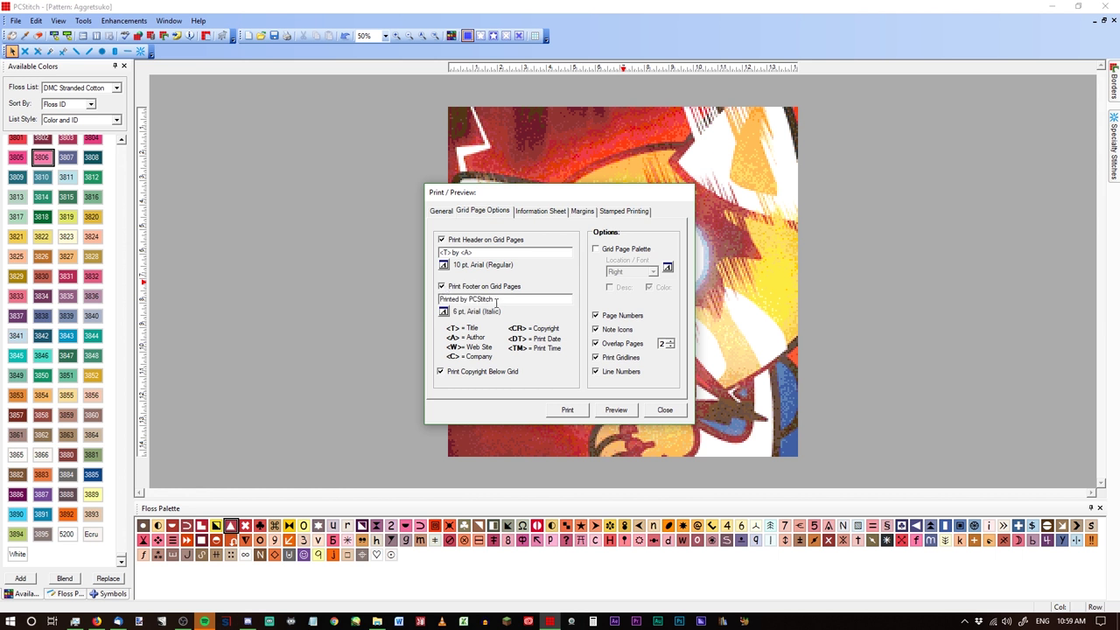
{"action": "left_click_drag", "start_coordinate": [504, 301], "coordinate": [368, 289]}
{"action": "left_click_drag", "start_coordinate": [545, 302], "coordinate": [434, 298]}
Step: Enable the Grid Page Palette, keeping its location Right and Color on, and leave Desc off after trying it
{"action": "left_click", "coordinate": [629, 253]}
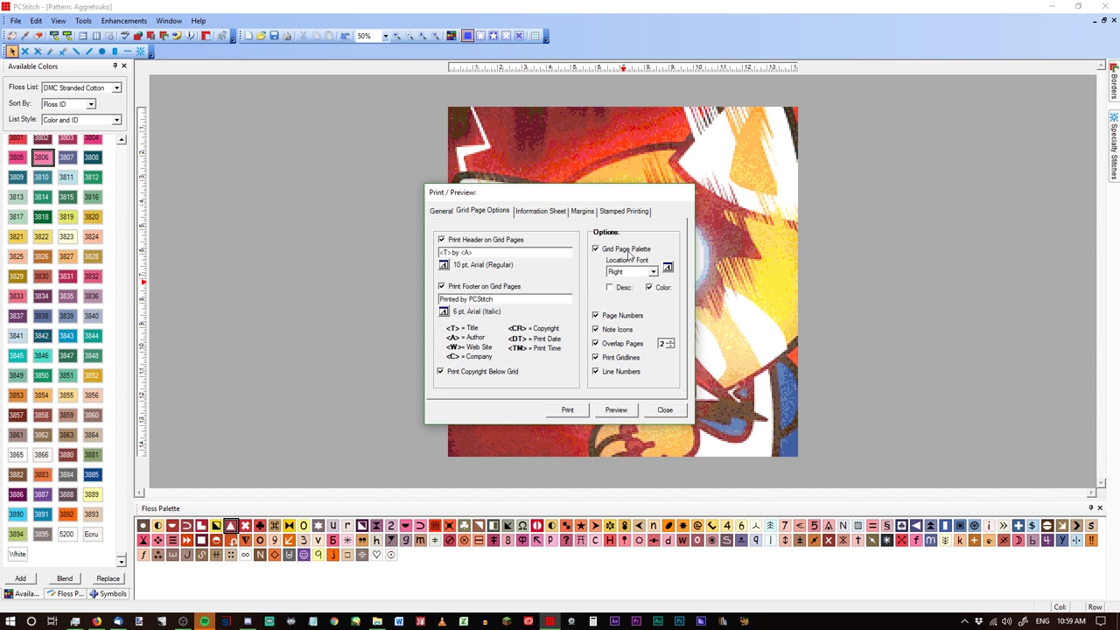
{"action": "left_click", "coordinate": [652, 272]}
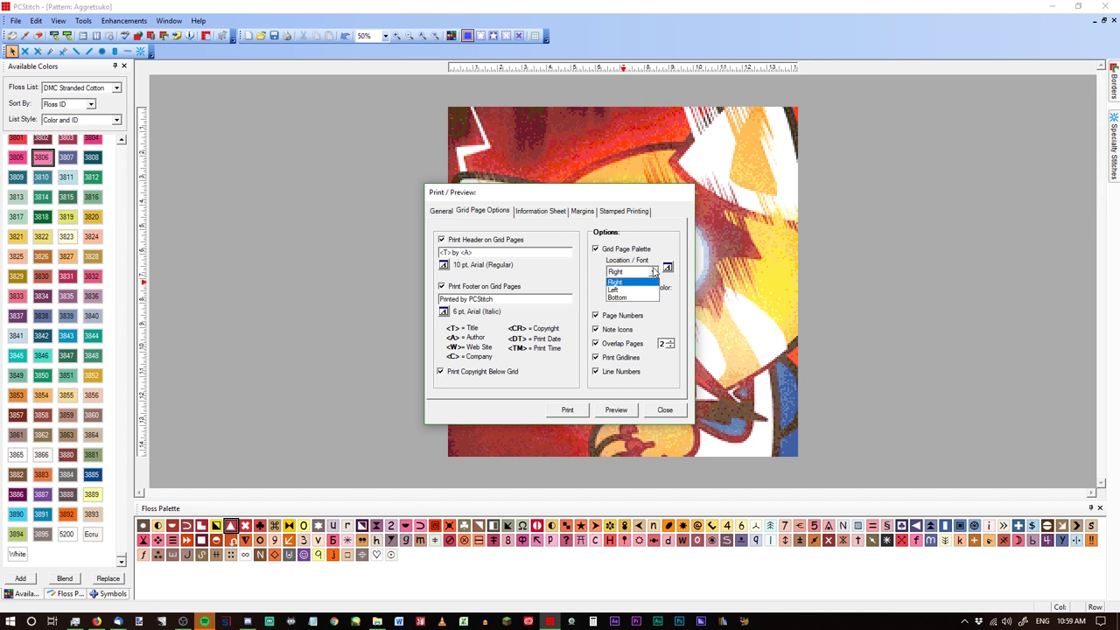
{"action": "left_click", "coordinate": [652, 271]}
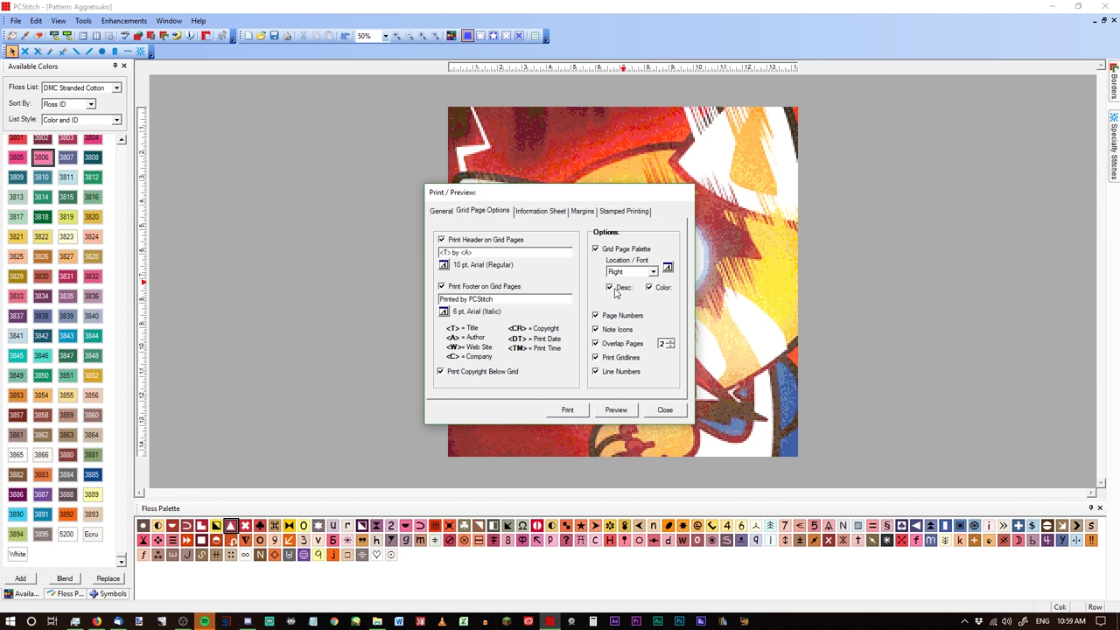
{"action": "left_click", "coordinate": [615, 291]}
Step: Page through the print preview from page 1 to 10, examining the floss legend beside the grids, and close it
{"action": "left_click", "coordinate": [617, 411]}
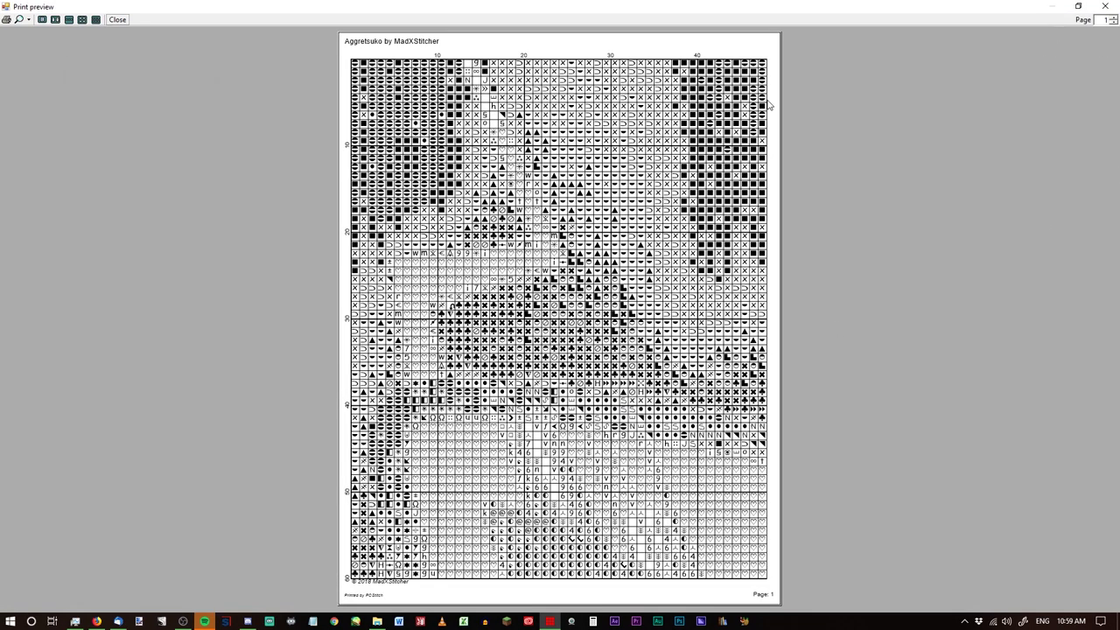
{"action": "left_click", "coordinate": [1111, 19]}
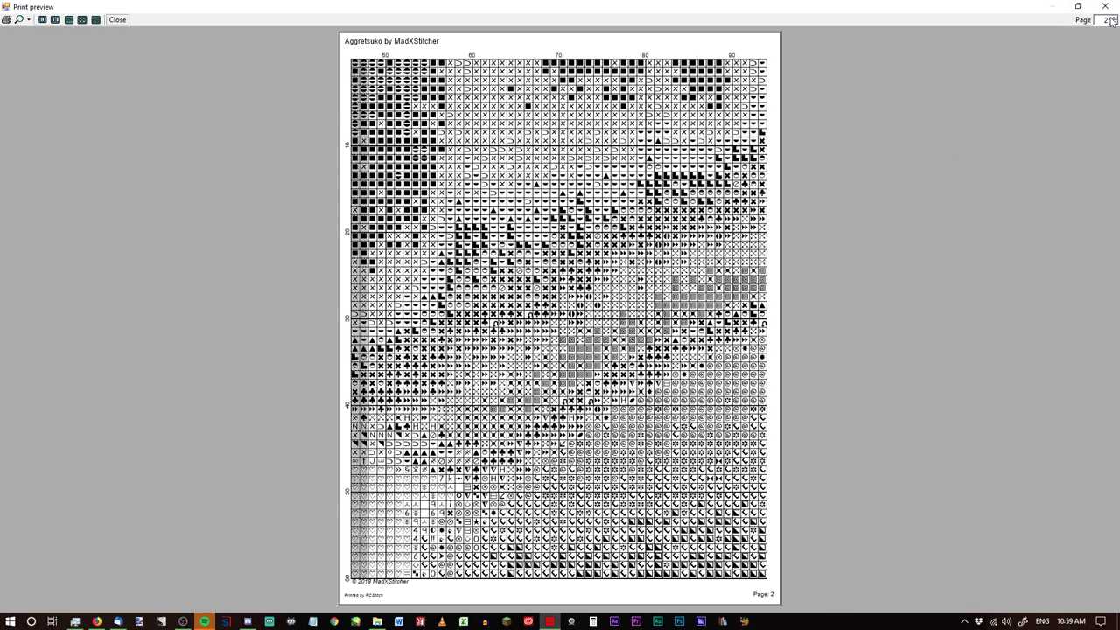
{"action": "left_click", "coordinate": [1111, 19]}
{"action": "left_click", "coordinate": [1111, 19]}
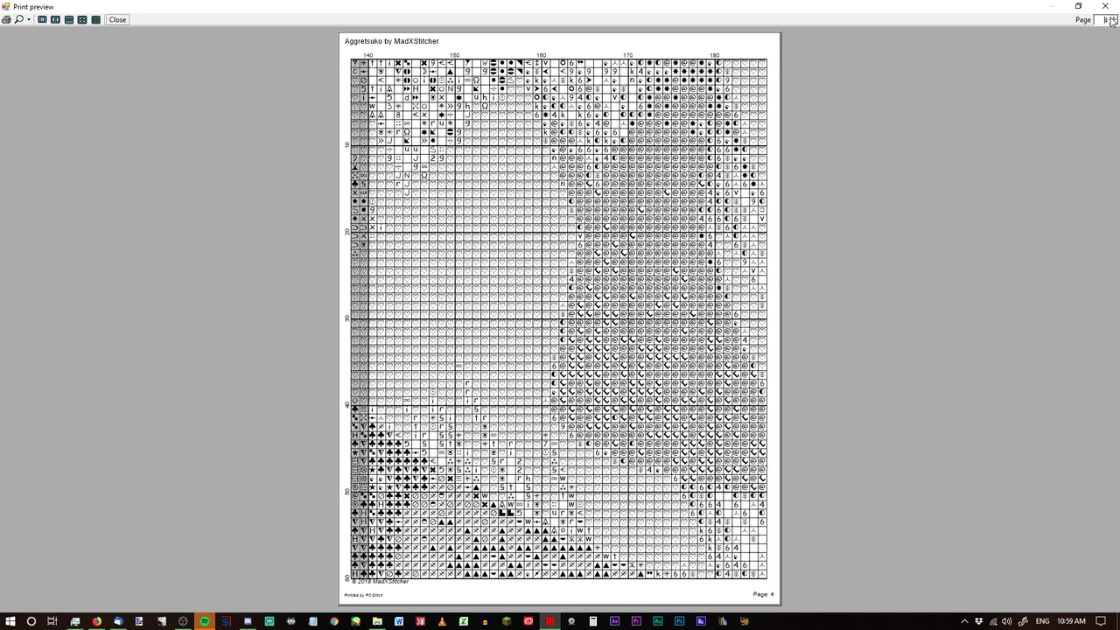
{"action": "left_click", "coordinate": [1111, 18]}
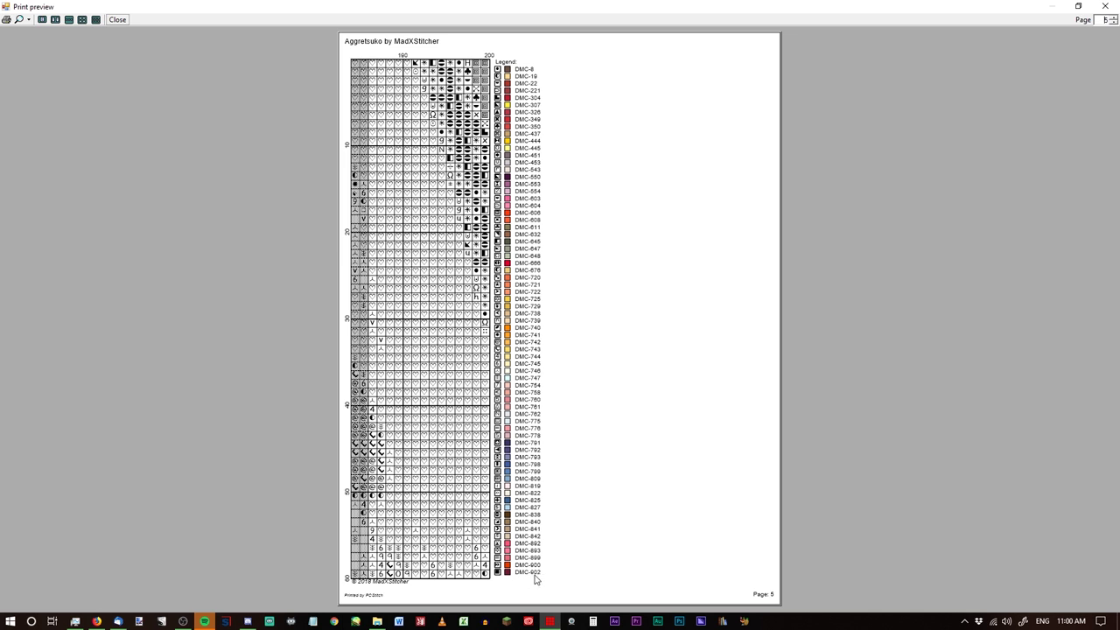
{"action": "left_click", "coordinate": [1113, 19]}
{"action": "left_click", "coordinate": [1113, 19]}
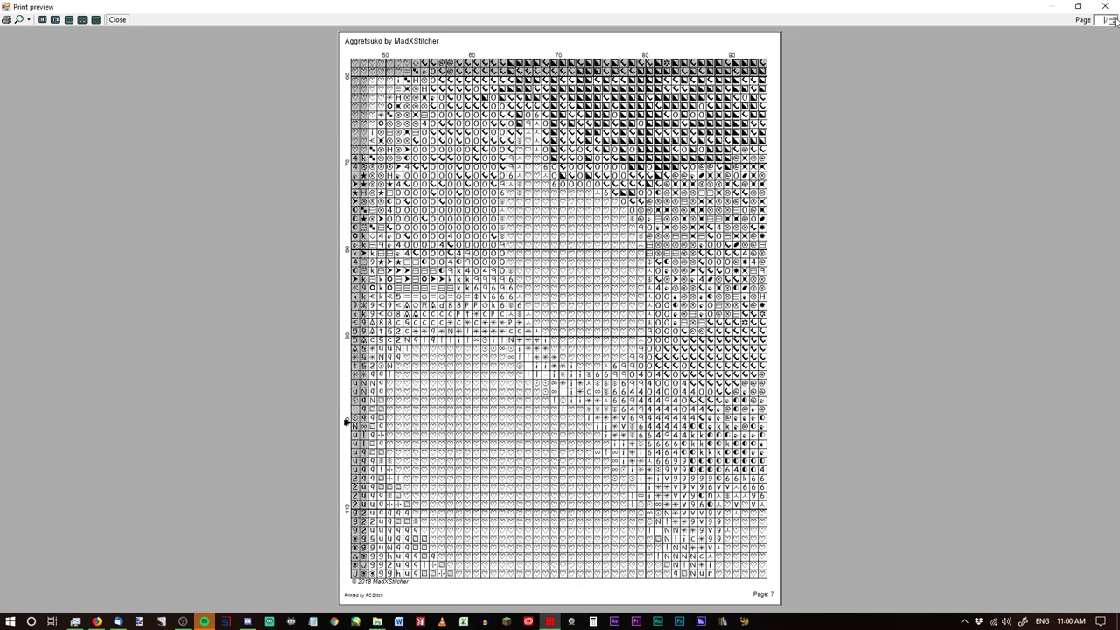
{"action": "left_click", "coordinate": [1113, 19]}
{"action": "left_click", "coordinate": [1113, 19]}
{"action": "left_click", "coordinate": [1112, 20]}
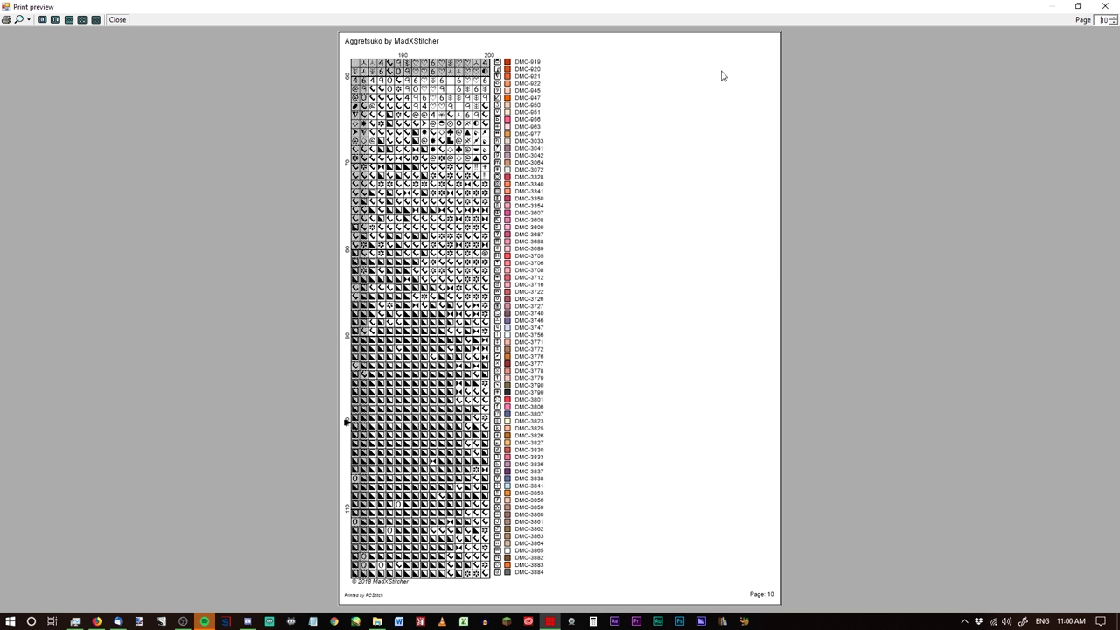
{"action": "left_click", "coordinate": [1104, 6]}
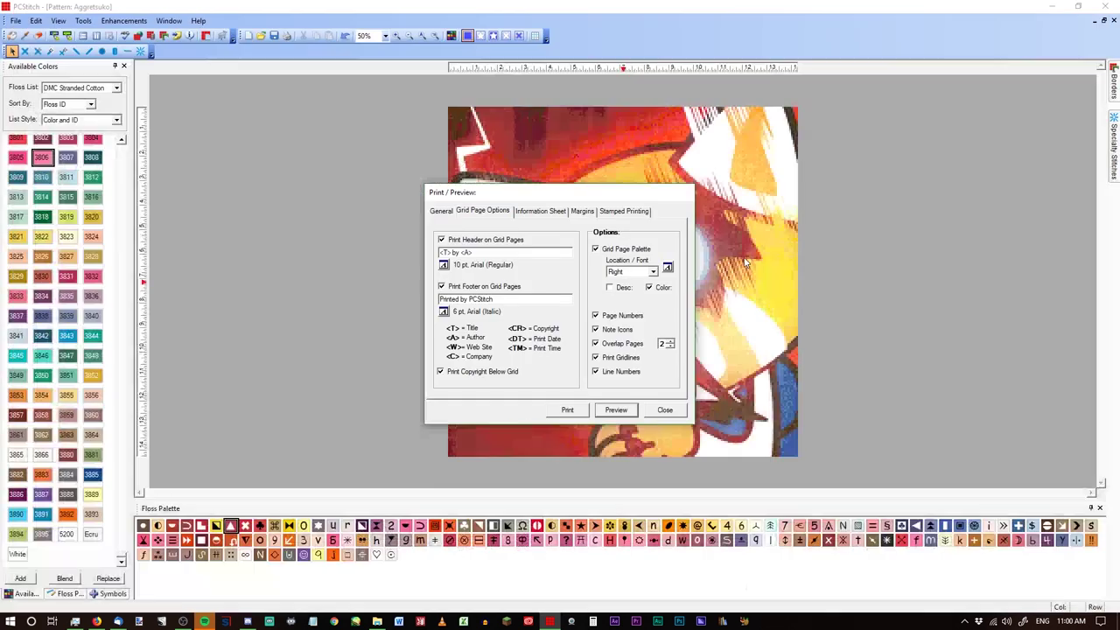
Step: Turn off the Grid Page Palette, keep Note Icons on and set Overlap Pages to 5
{"action": "left_click", "coordinate": [595, 250]}
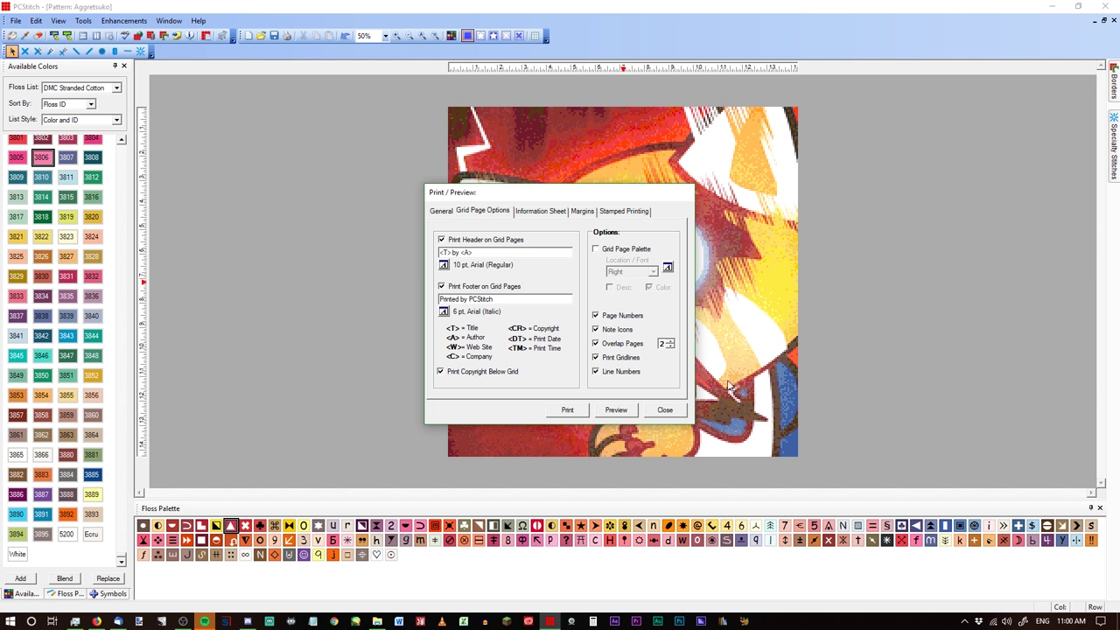
{"action": "left_click", "coordinate": [595, 330]}
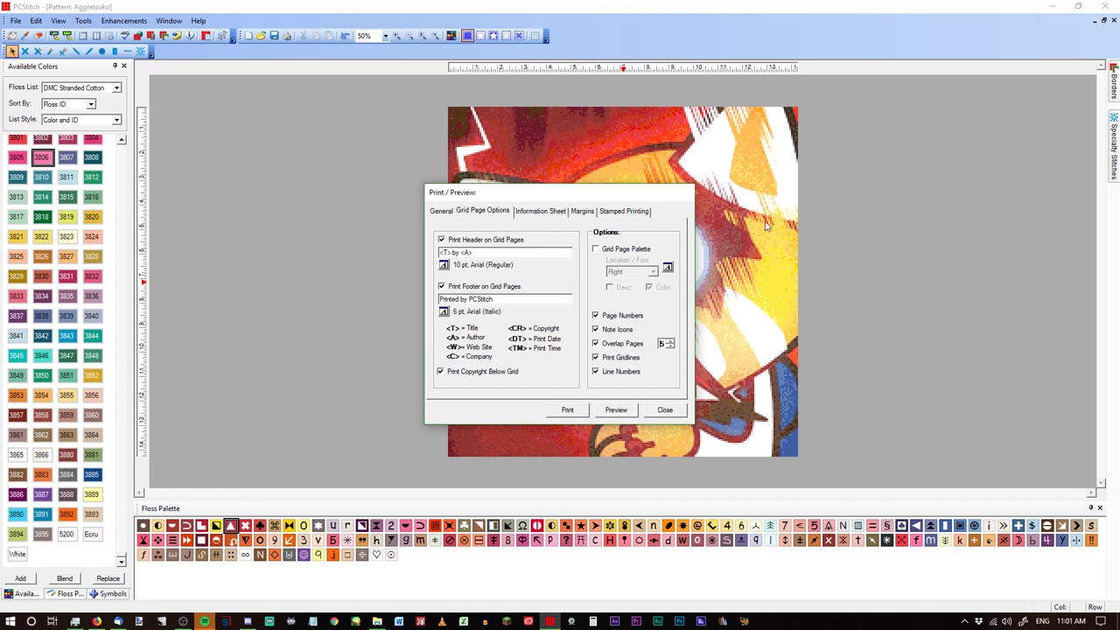
Step: Preview the printout and compare the shaded overlap rows and columns on pages 1 to 7, dismissing the video notification, and close the preview
{"action": "left_click", "coordinate": [615, 410]}
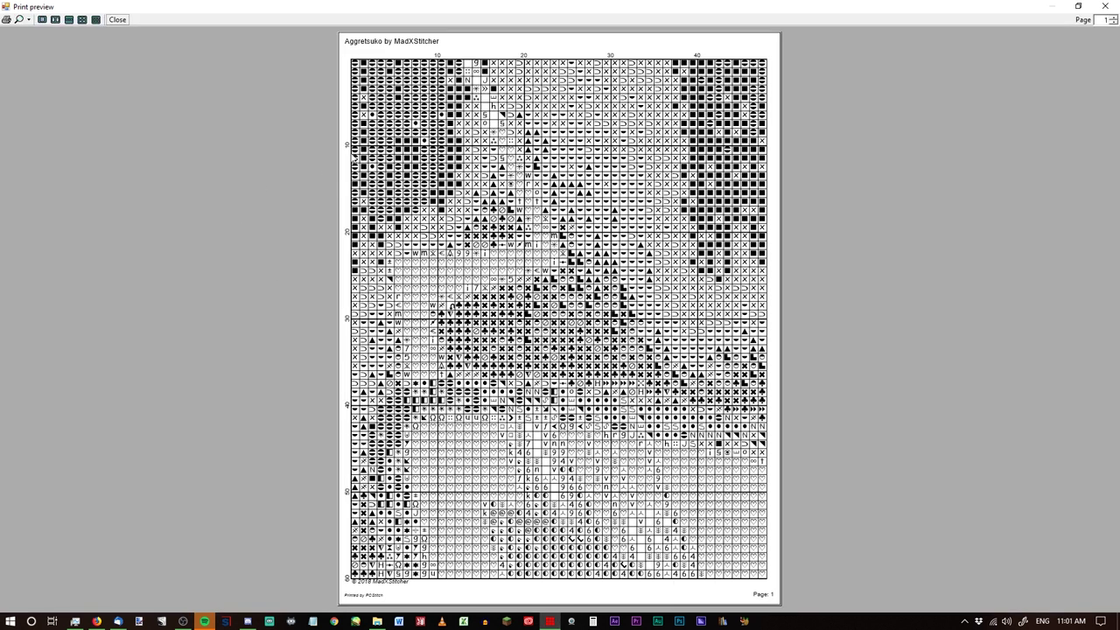
{"action": "left_click", "coordinate": [1113, 19]}
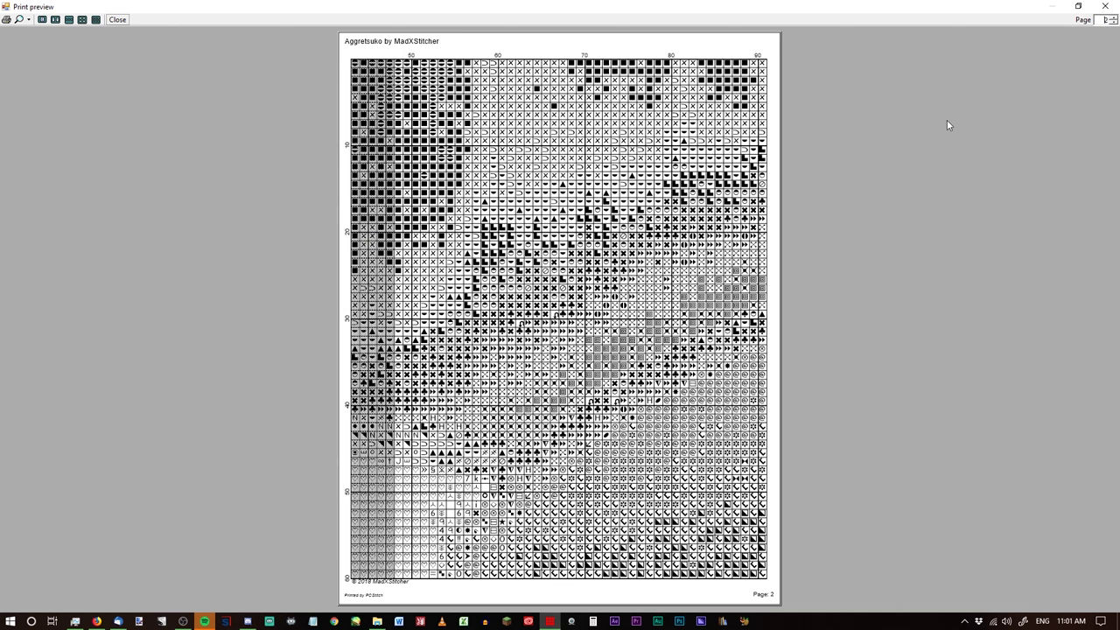
{"action": "left_click", "coordinate": [1111, 22]}
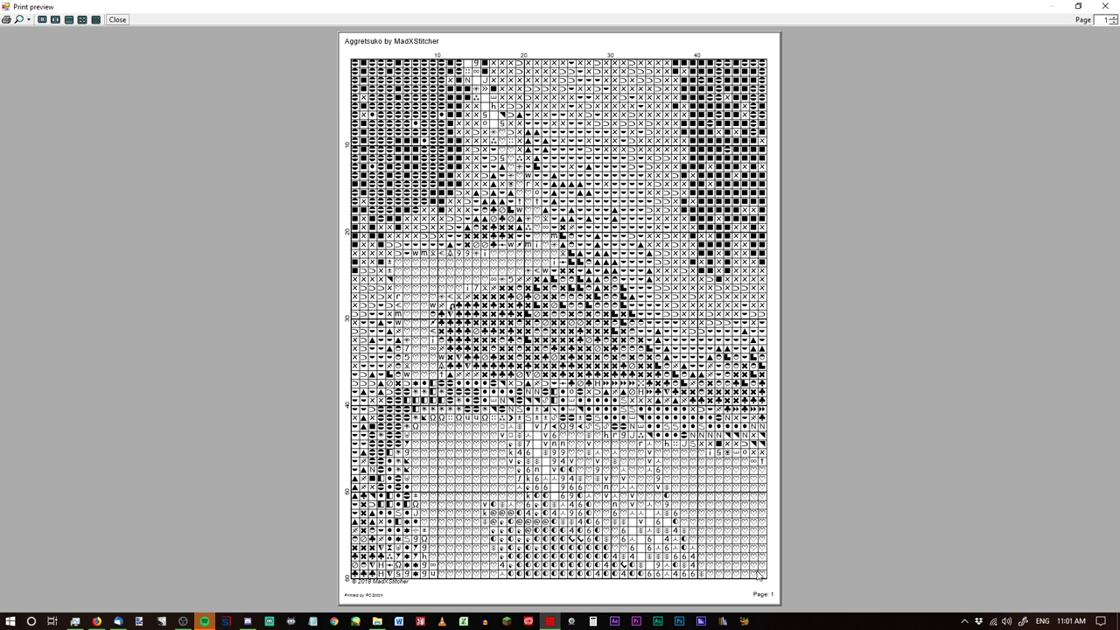
{"action": "left_click", "coordinate": [1114, 18]}
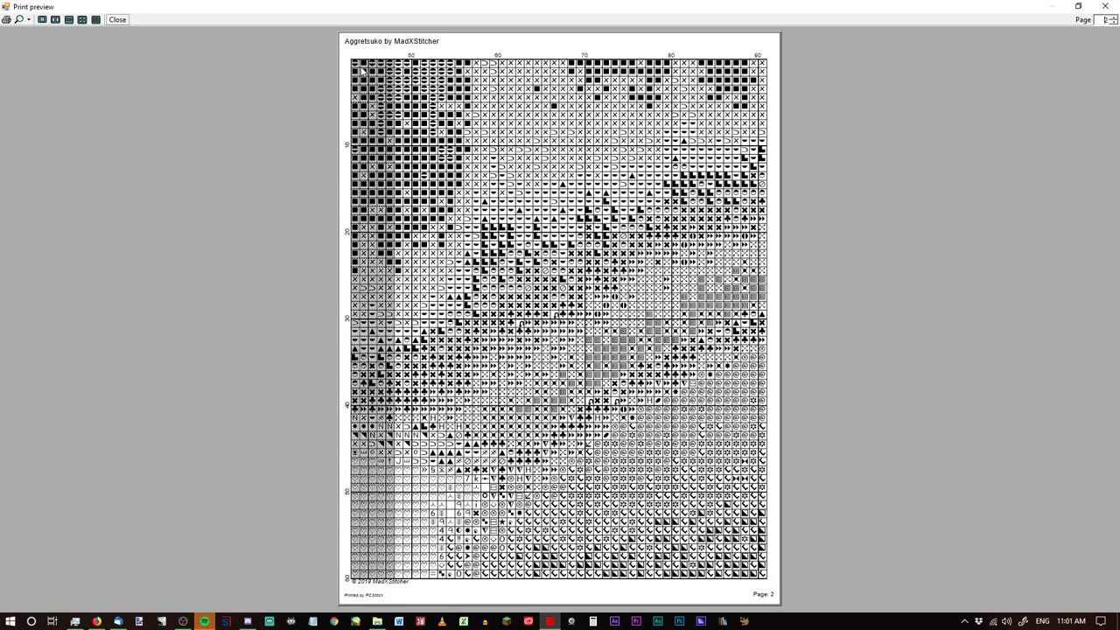
{"action": "left_click", "coordinate": [1114, 18]}
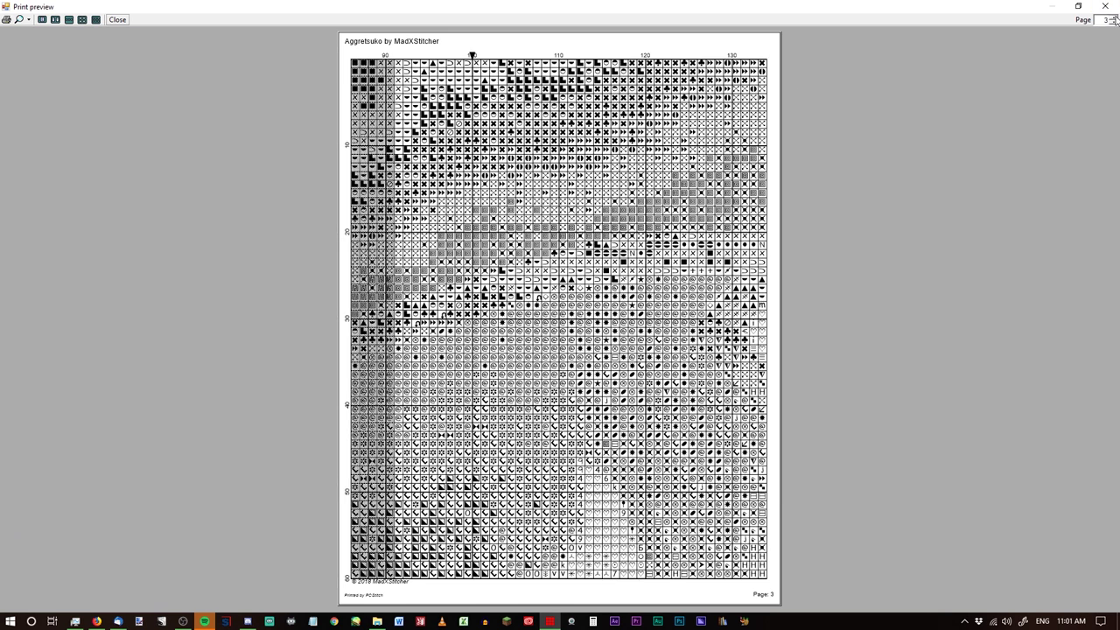
{"action": "left_click", "coordinate": [1113, 17]}
{"action": "left_click", "coordinate": [1113, 18]}
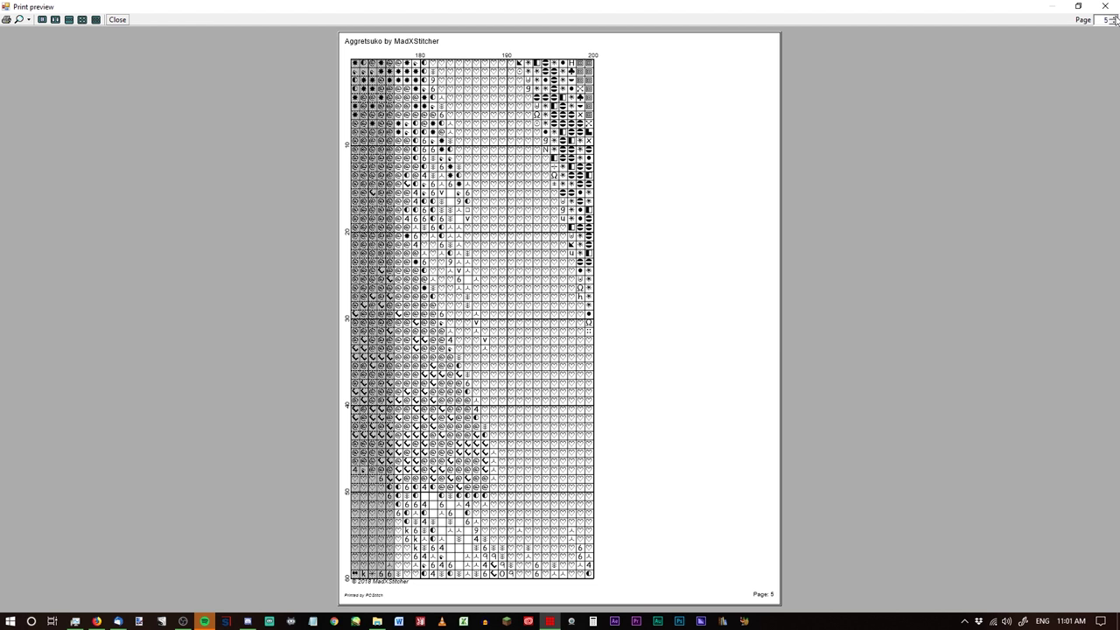
{"action": "left_click", "coordinate": [1114, 17]}
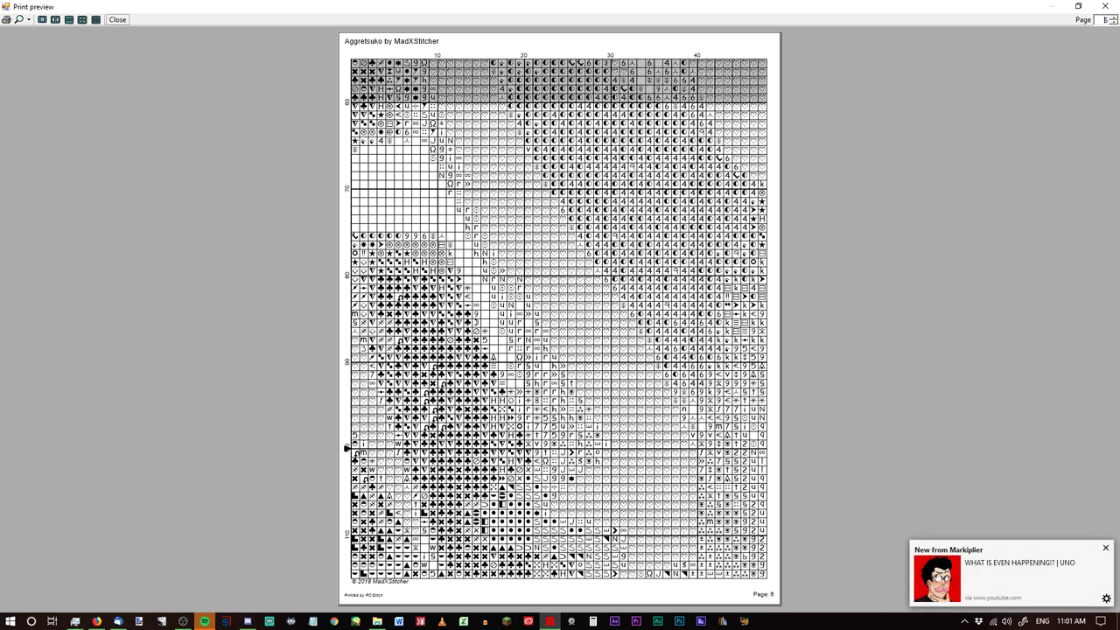
{"action": "left_click", "coordinate": [1105, 548]}
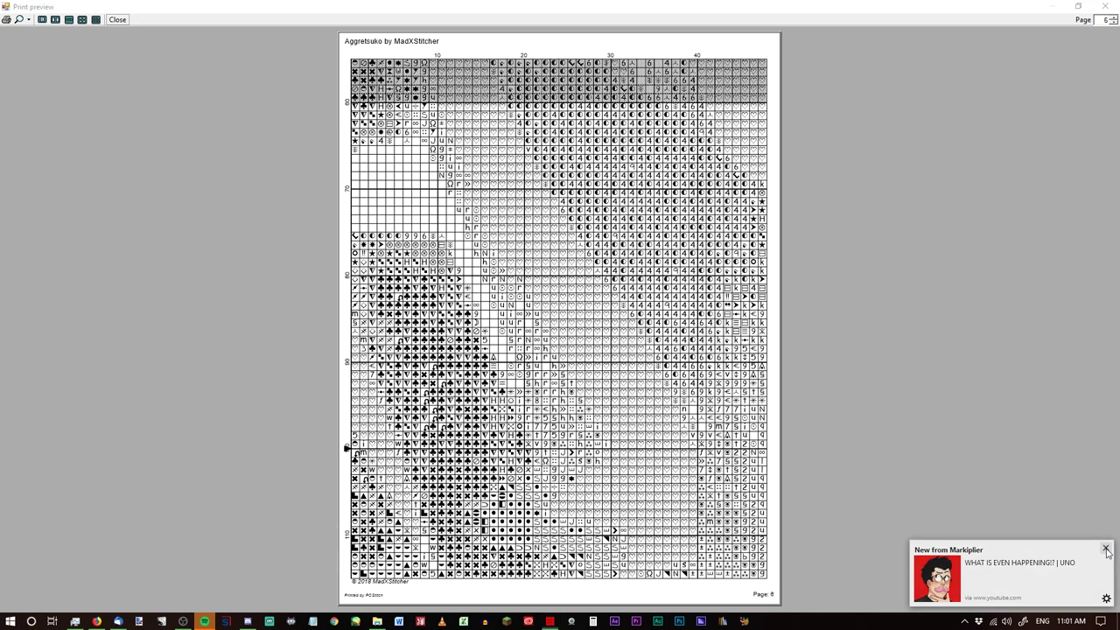
{"action": "left_click", "coordinate": [1113, 17]}
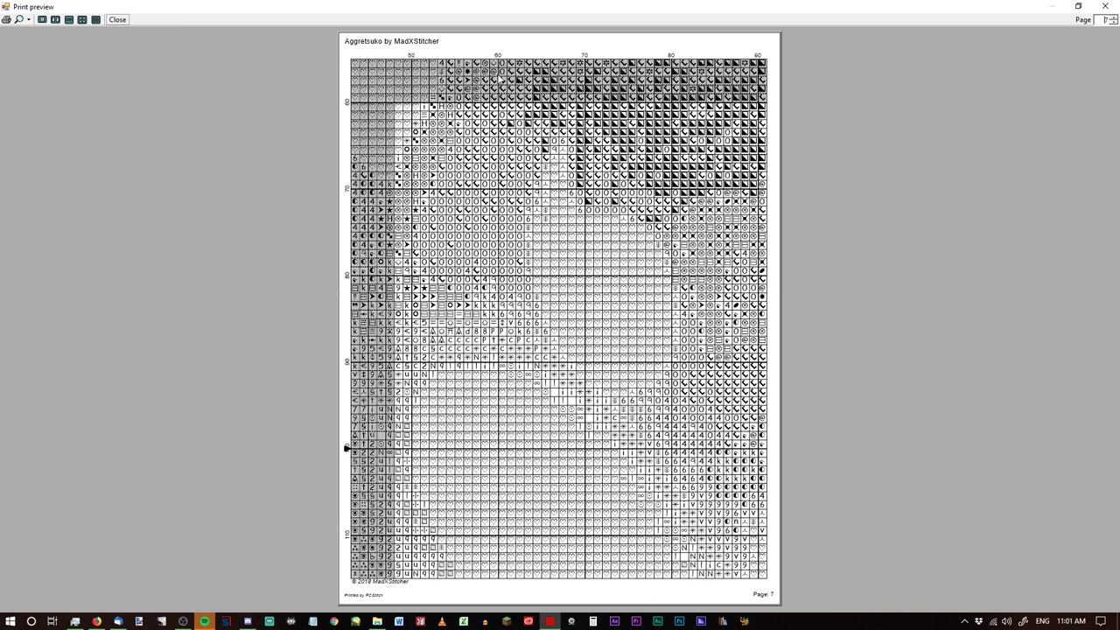
{"action": "left_click", "coordinate": [1104, 6]}
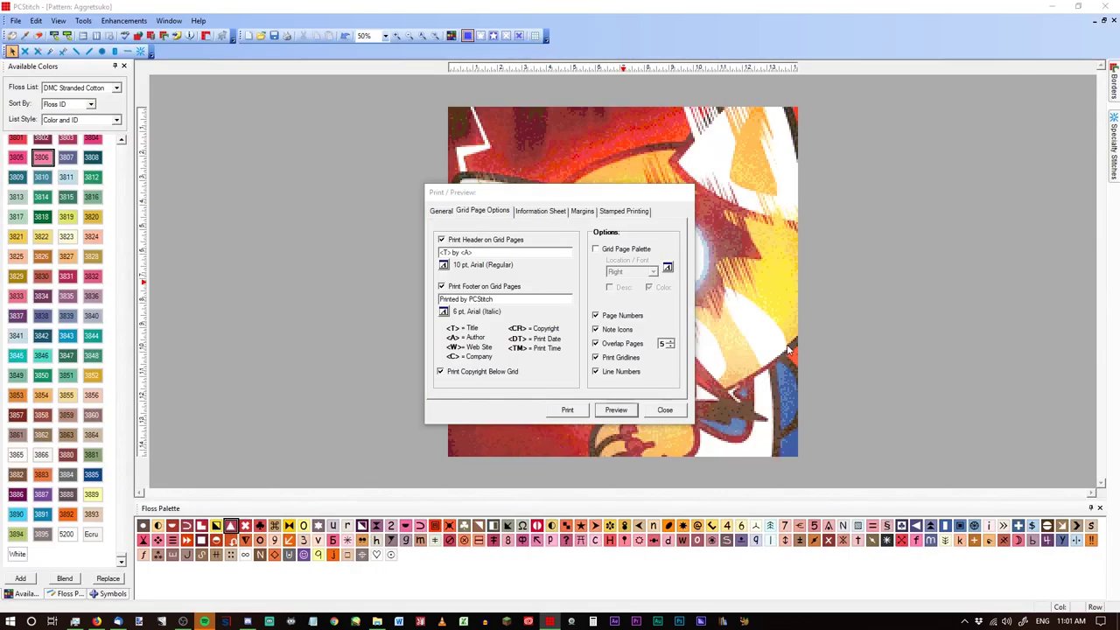
Step: Set Overlap Pages back to 2 and turn off Print Gridlines and Line Numbers
{"action": "left_click", "coordinate": [671, 346]}
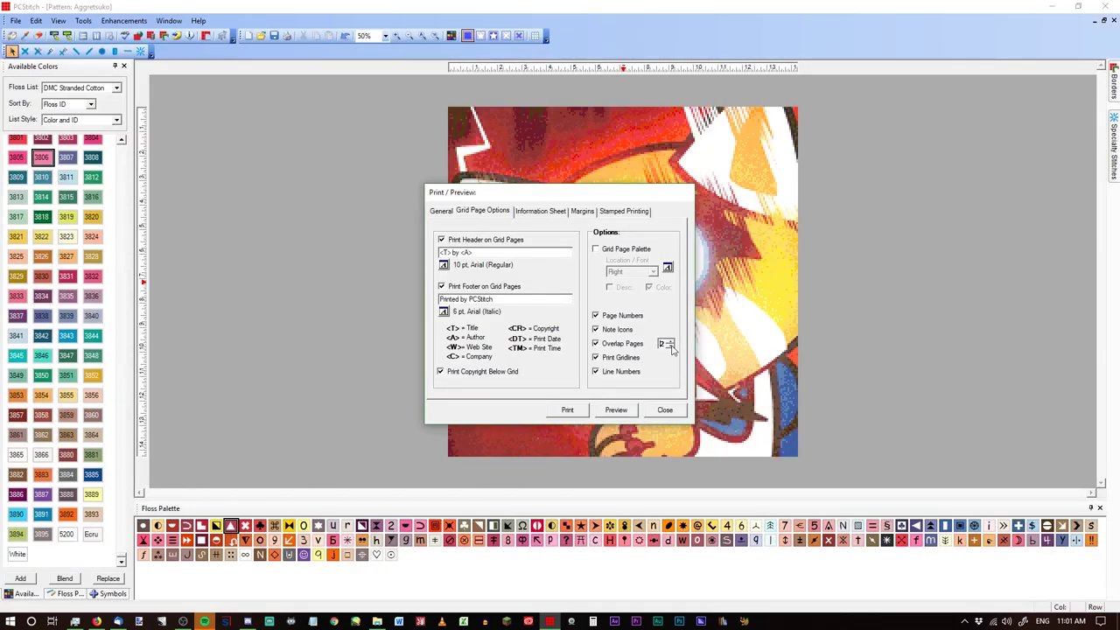
{"action": "left_click", "coordinate": [621, 359]}
{"action": "left_click", "coordinate": [622, 373]}
Step: Preview the grid pages without gridlines and line numbers, browsing from page 1 past page 12, and close the preview
{"action": "left_click", "coordinate": [614, 411]}
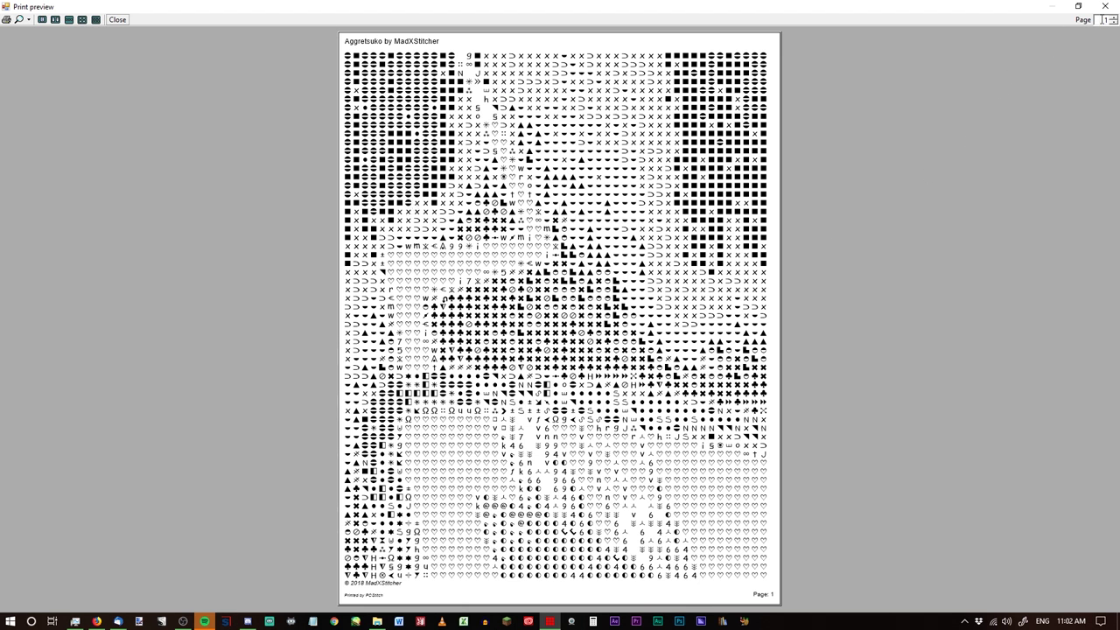
{"action": "left_click", "coordinate": [1112, 16]}
{"action": "left_click", "coordinate": [1112, 16]}
{"action": "left_click", "coordinate": [1112, 16]}
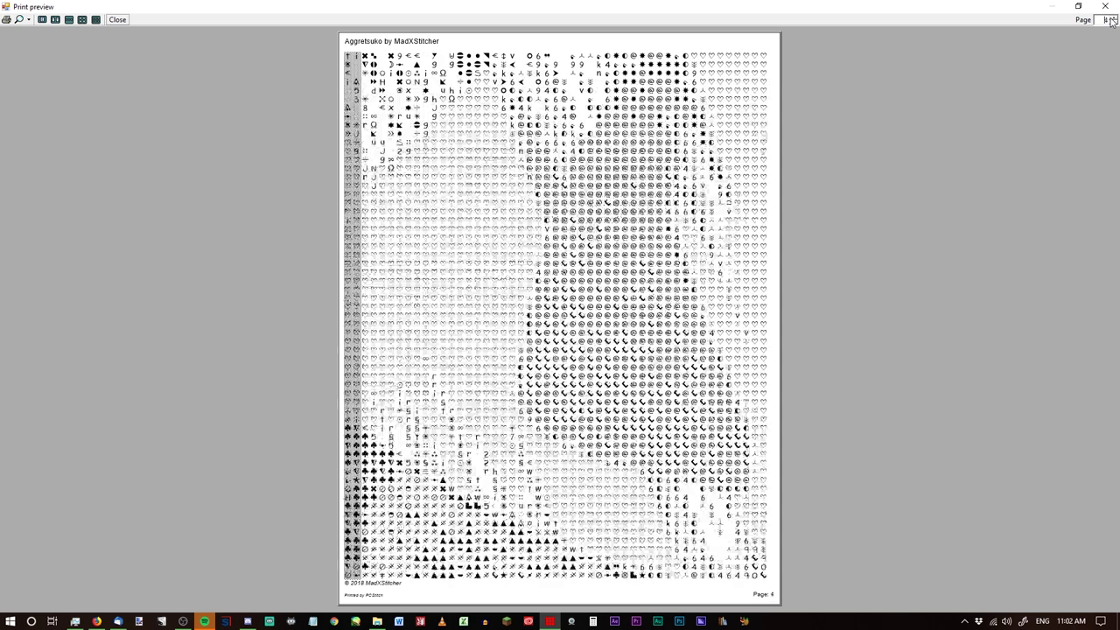
{"action": "left_click", "coordinate": [1112, 17]}
{"action": "left_click", "coordinate": [1112, 16]}
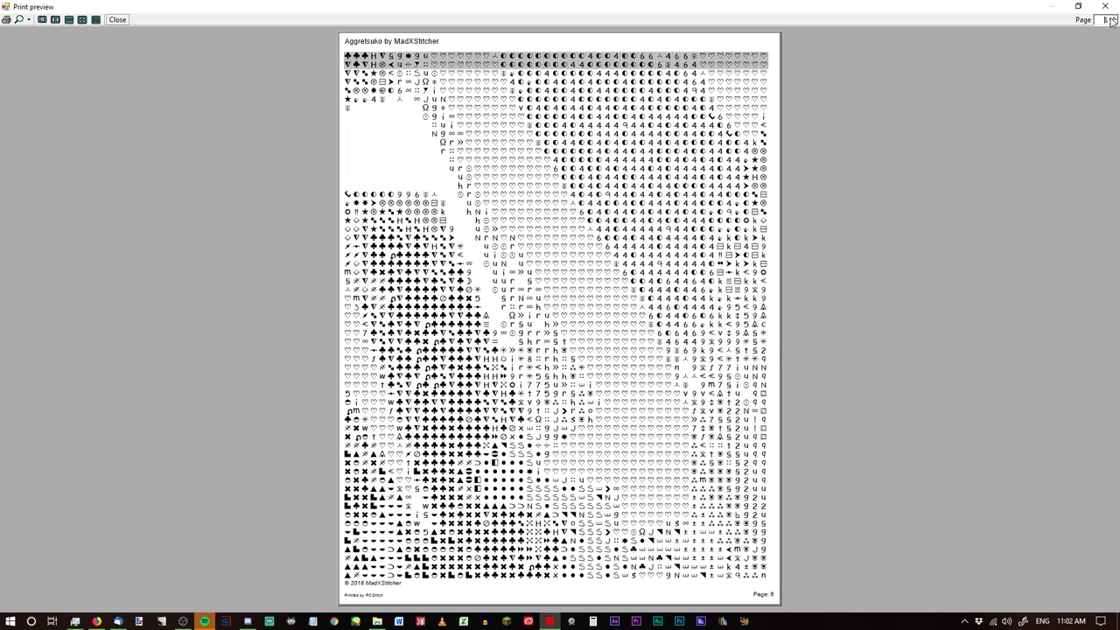
{"action": "left_click", "coordinate": [1111, 20]}
{"action": "left_click", "coordinate": [1111, 19]}
{"action": "left_click", "coordinate": [1111, 19]}
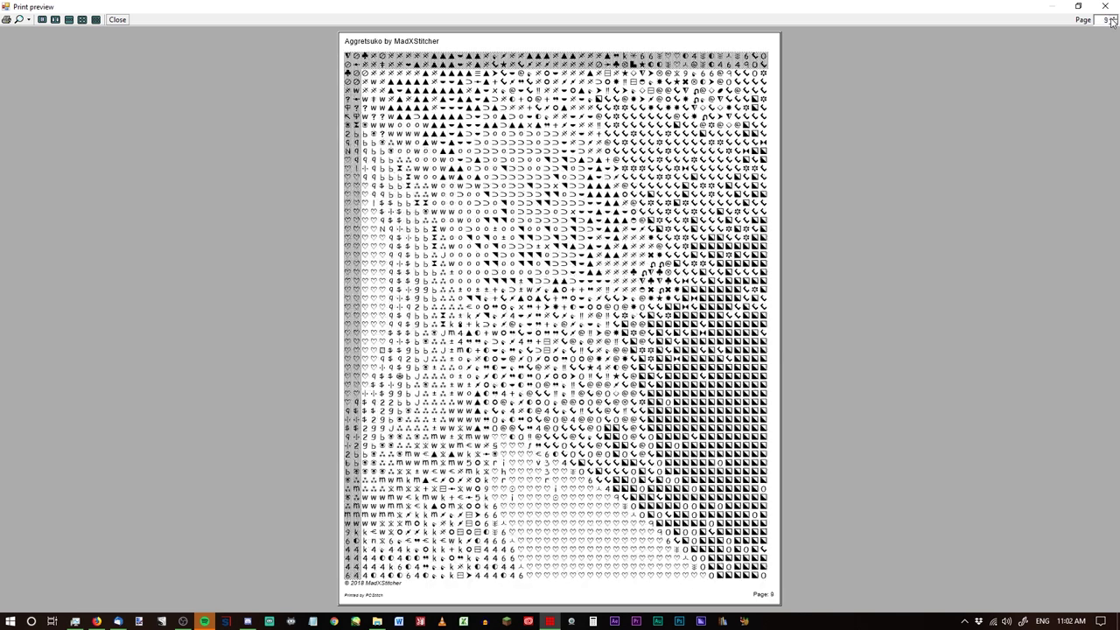
{"action": "left_click", "coordinate": [1111, 19]}
{"action": "left_click", "coordinate": [1111, 19]}
{"action": "left_click", "coordinate": [1111, 19]}
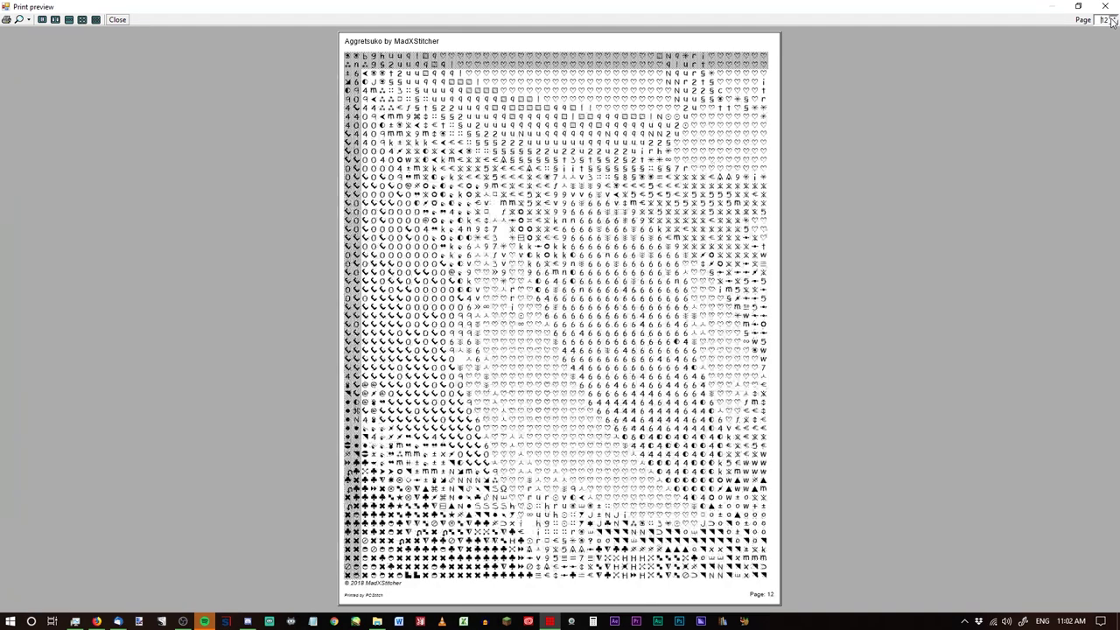
{"action": "left_click", "coordinate": [1111, 19]}
{"action": "left_click", "coordinate": [1111, 20]}
{"action": "left_click", "coordinate": [1111, 19]}
{"action": "left_click", "coordinate": [1105, 6]}
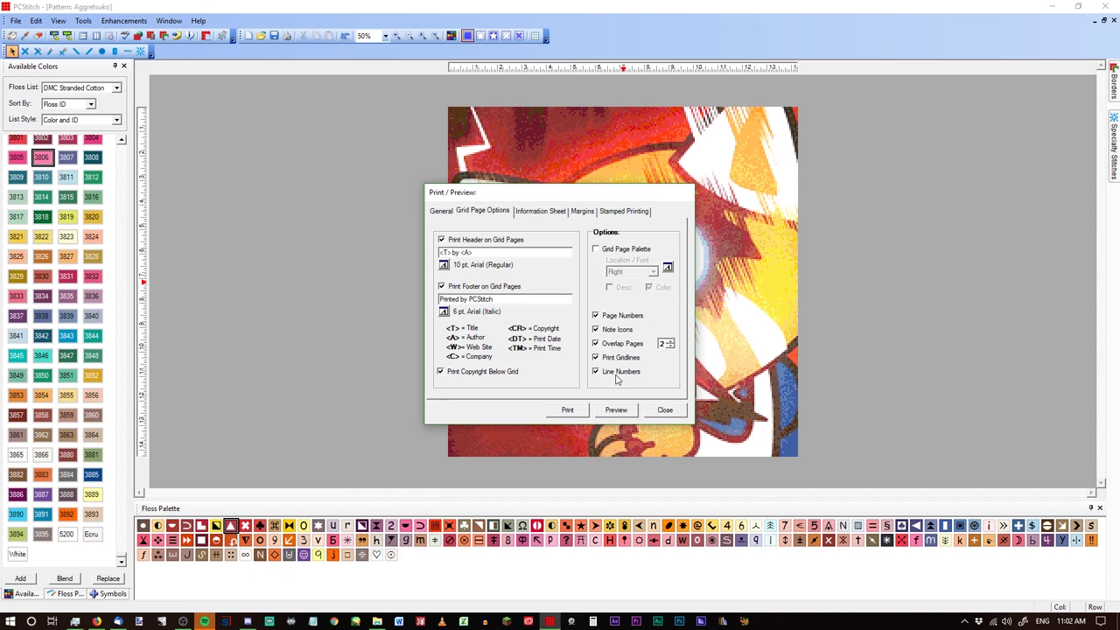
Step: Map the information sheet's flosses to multiple families with DMC Stranded Cotton as default, and review the list of families to map to
{"action": "left_click", "coordinate": [536, 214]}
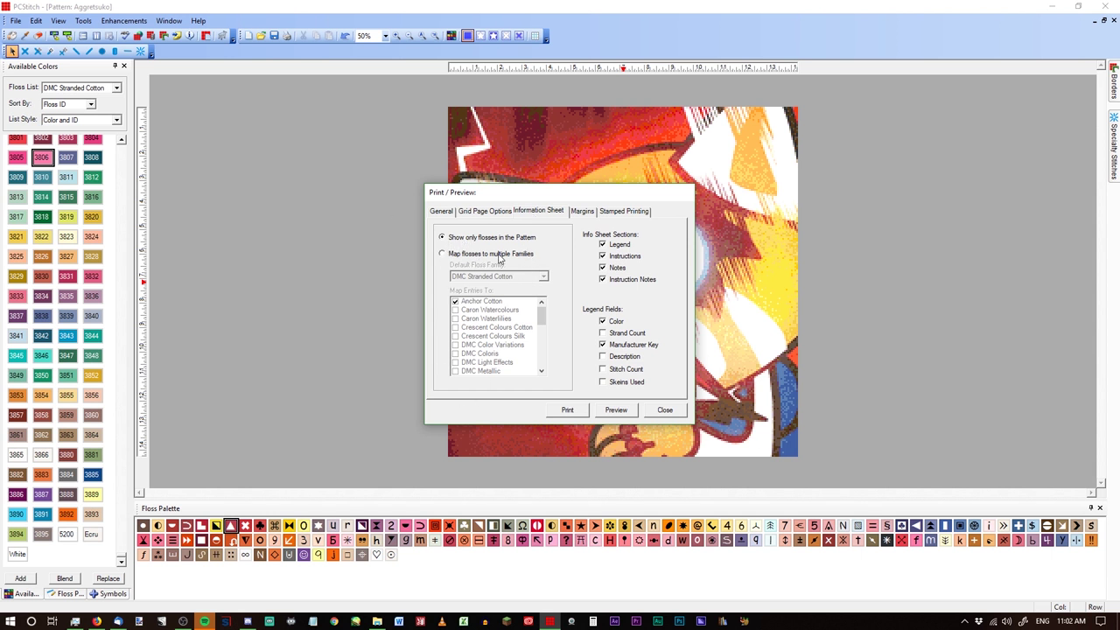
{"action": "left_click", "coordinate": [500, 255]}
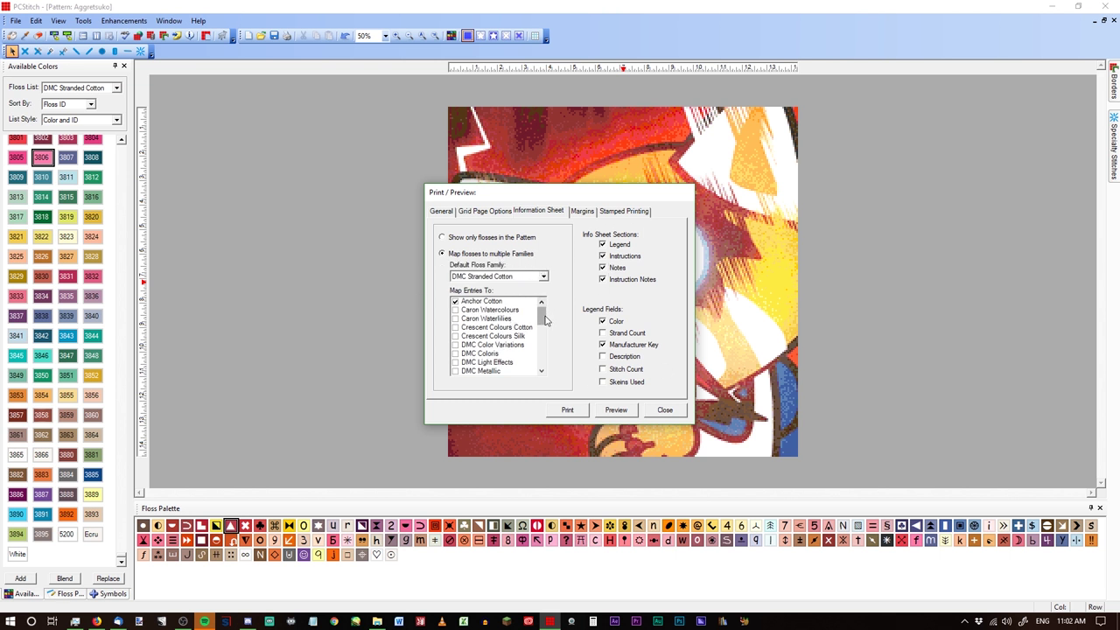
{"action": "left_click_drag", "start_coordinate": [544, 320], "coordinate": [540, 372]}
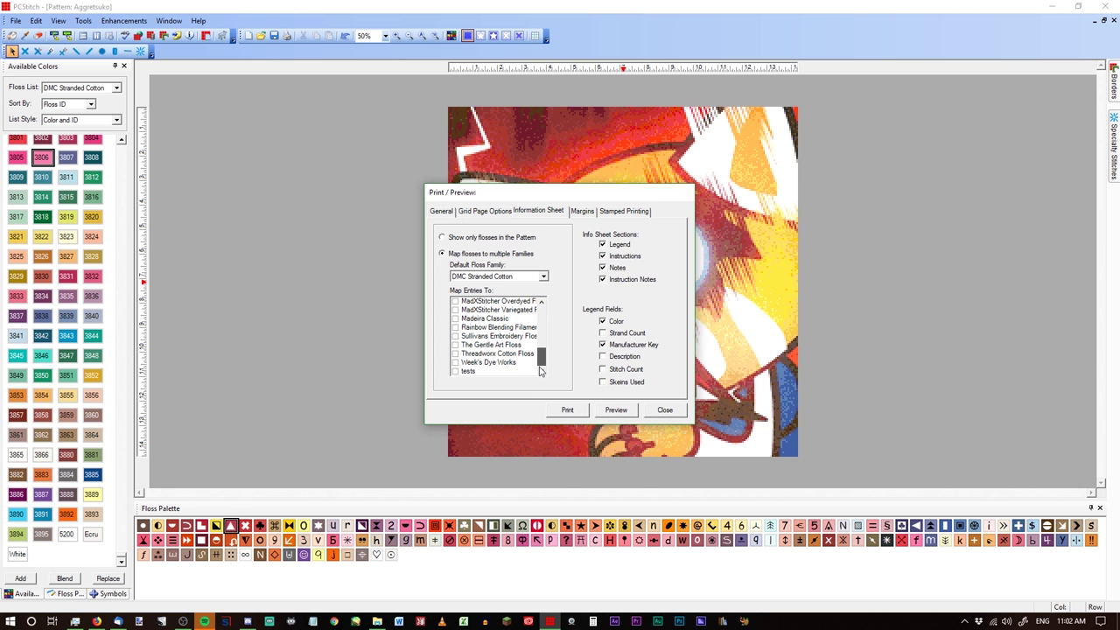
{"action": "left_click_drag", "start_coordinate": [540, 358], "coordinate": [543, 316]}
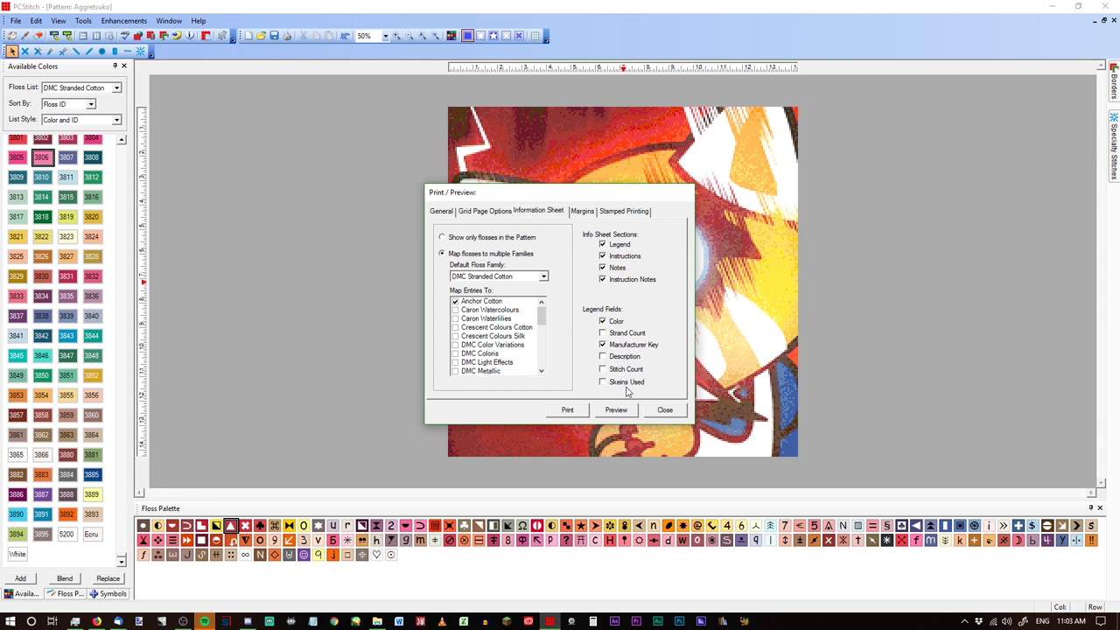
Step: Include Strand Count, Description, Stitch Count and Skeins Used among the information sheet's legend fields
{"action": "left_click", "coordinate": [602, 332]}
{"action": "left_click", "coordinate": [602, 344]}
{"action": "left_click", "coordinate": [602, 356]}
{"action": "left_click", "coordinate": [602, 368]}
Step: Set the grid pages print range to None and include the information sheets in the printout
{"action": "left_click", "coordinate": [446, 214]}
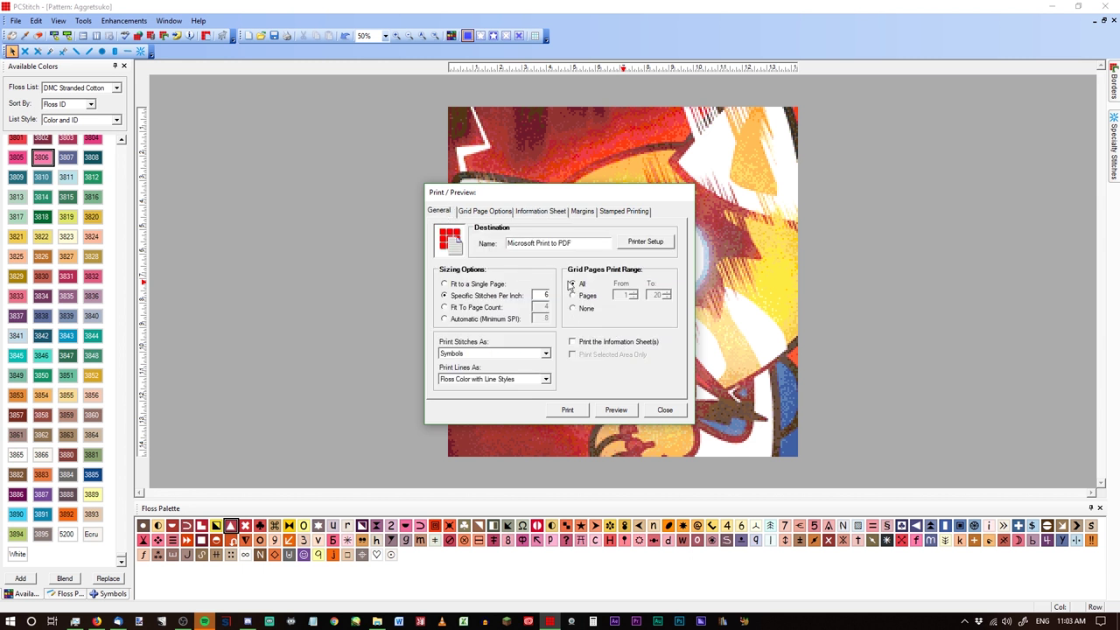
{"action": "left_click", "coordinate": [573, 308]}
{"action": "left_click", "coordinate": [572, 341]}
Step: Preview the information sheet, check the detailed floss legend on pages 1 to 4, and close the preview
{"action": "key", "text": "Return"}
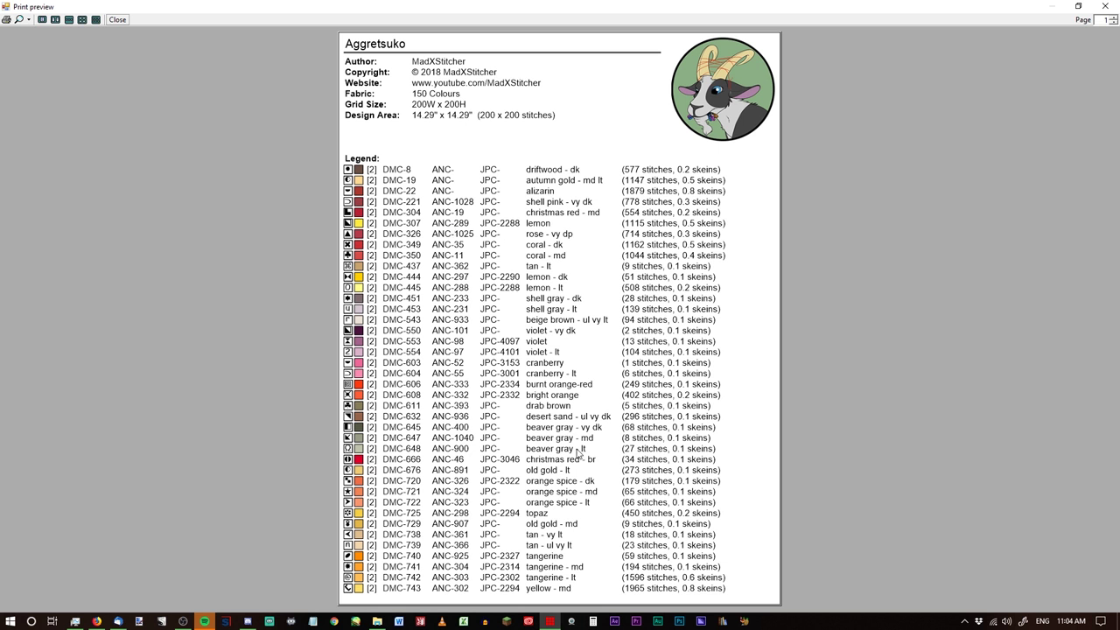
{"action": "left_click", "coordinate": [1114, 18]}
{"action": "left_click", "coordinate": [1113, 17]}
{"action": "left_click", "coordinate": [1113, 17]}
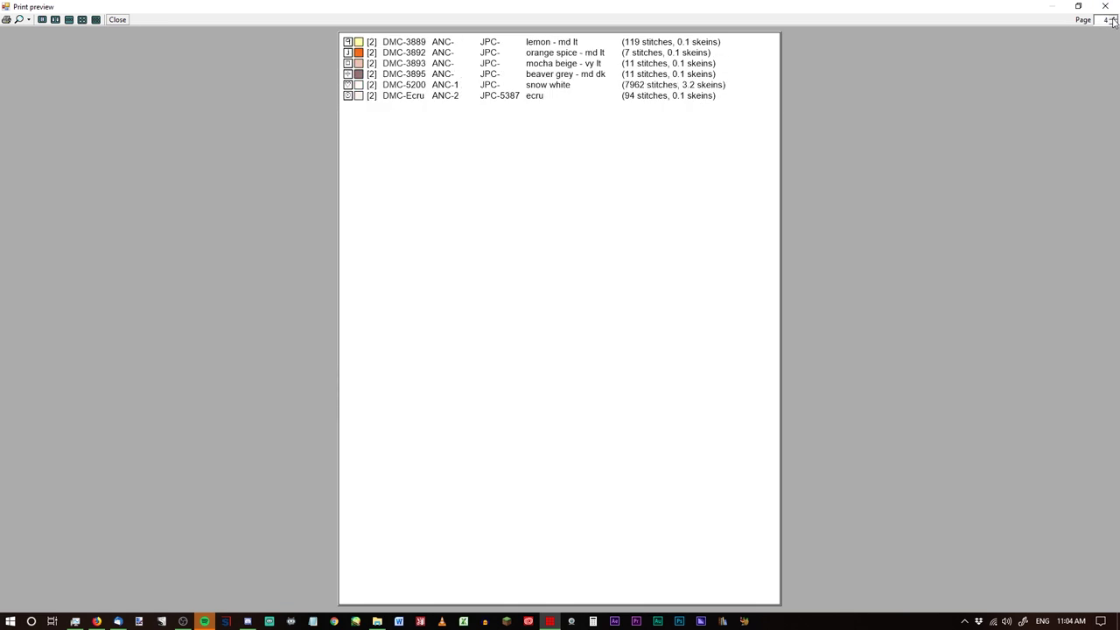
{"action": "left_click", "coordinate": [1105, 6]}
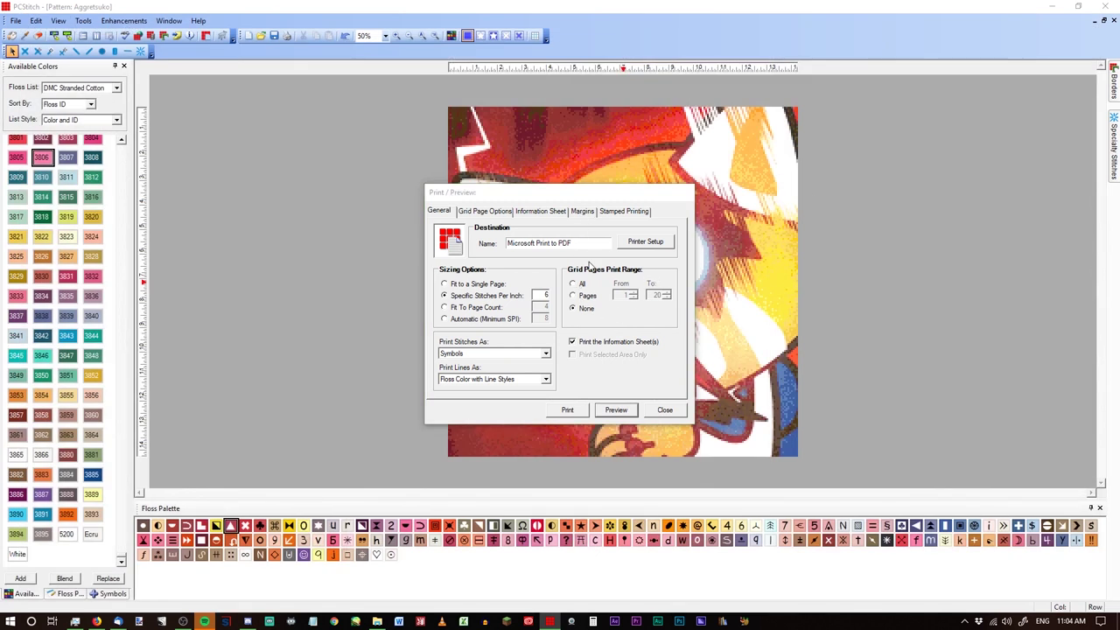
Step: Turn off Strand Count, Description, Stitch Count and Skeins Used in the legend, and show only flosses in the pattern
{"action": "left_click", "coordinate": [540, 217]}
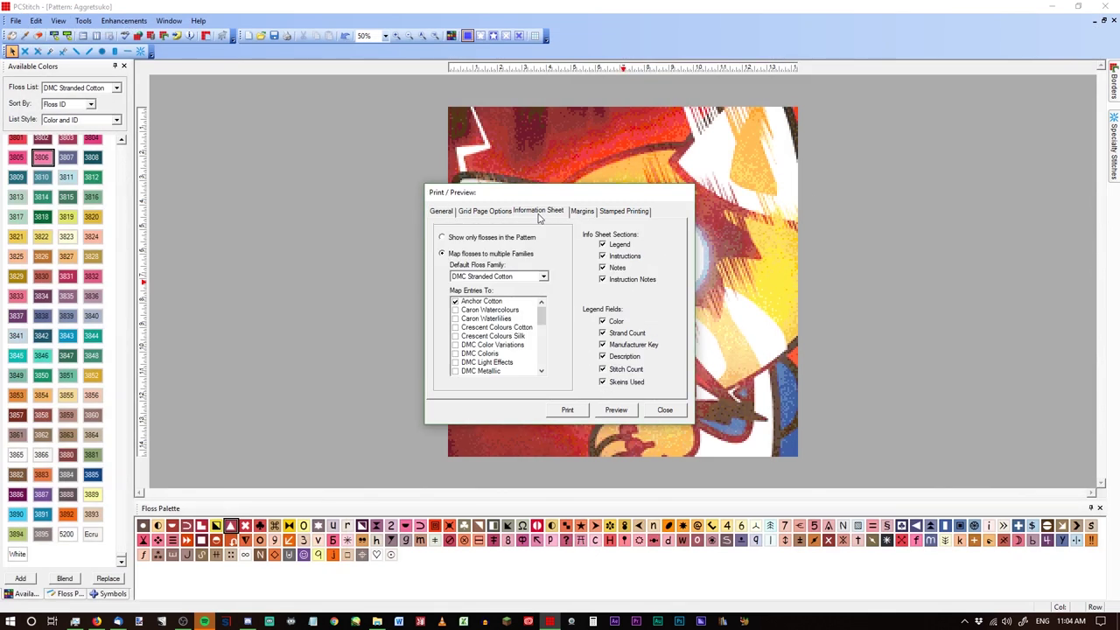
{"action": "left_click", "coordinate": [615, 332]}
{"action": "left_click", "coordinate": [626, 358]}
{"action": "left_click", "coordinate": [627, 368]}
{"action": "left_click", "coordinate": [627, 383]}
{"action": "left_click", "coordinate": [616, 409]}
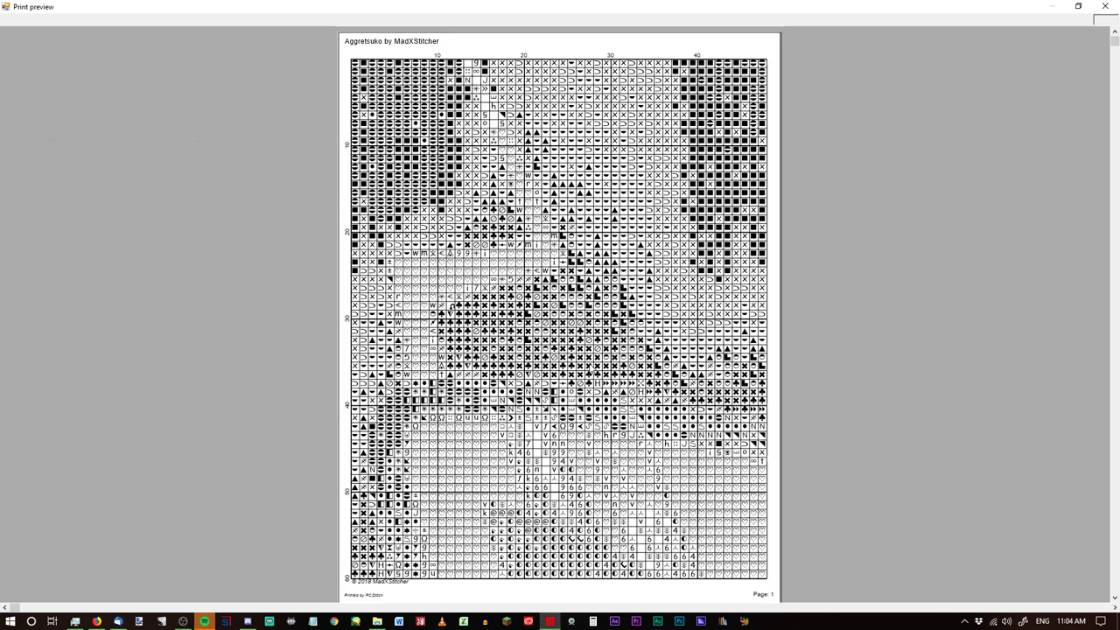
{"action": "left_click", "coordinate": [1105, 6]}
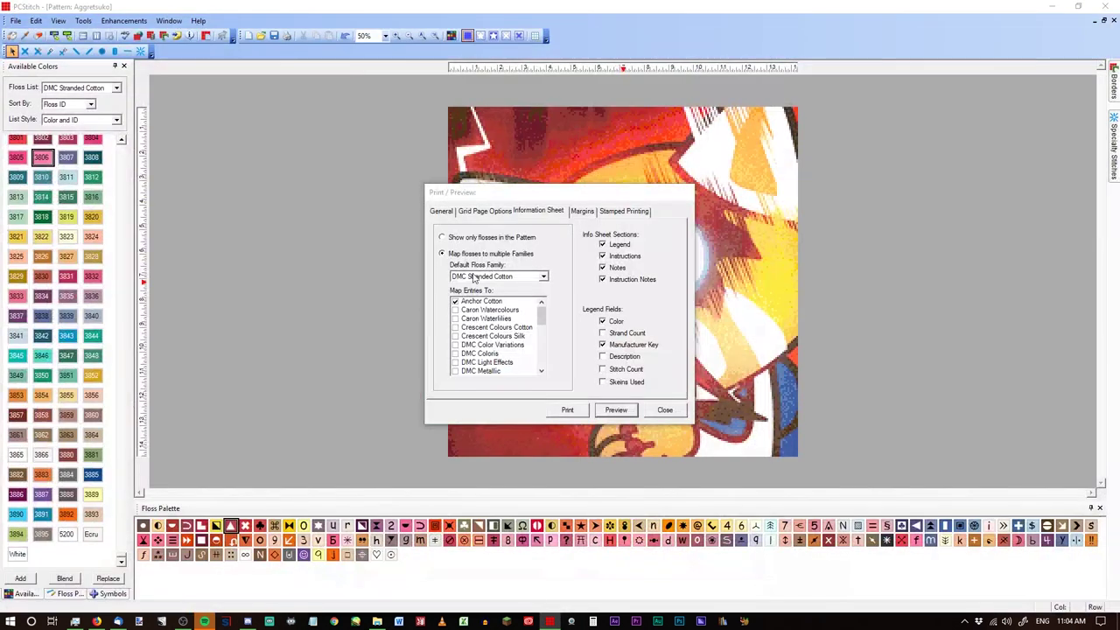
{"action": "left_click", "coordinate": [480, 240]}
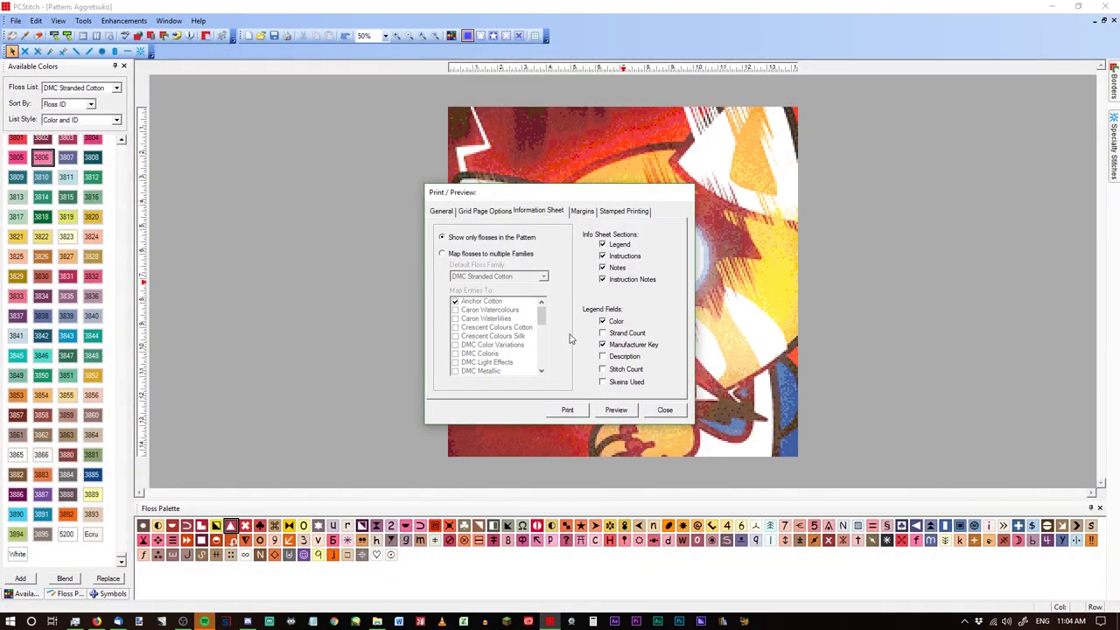
Step: Exclude all grid pages again, preview the information sheet with its reduced legend, and close the preview
{"action": "left_click", "coordinate": [442, 214]}
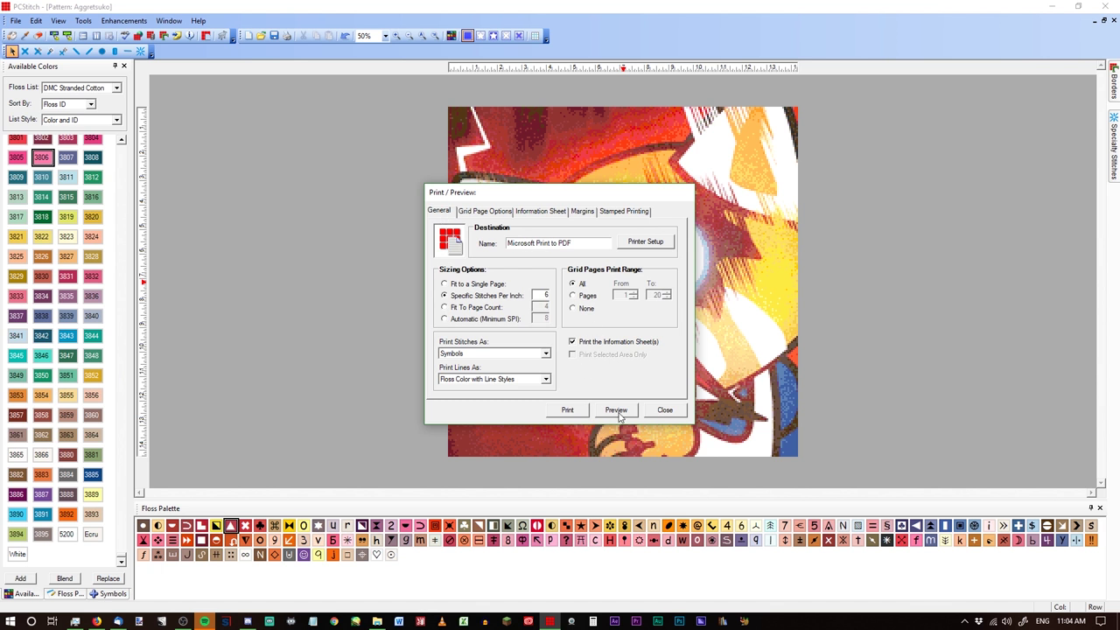
{"action": "left_click", "coordinate": [586, 309]}
{"action": "left_click", "coordinate": [615, 410]}
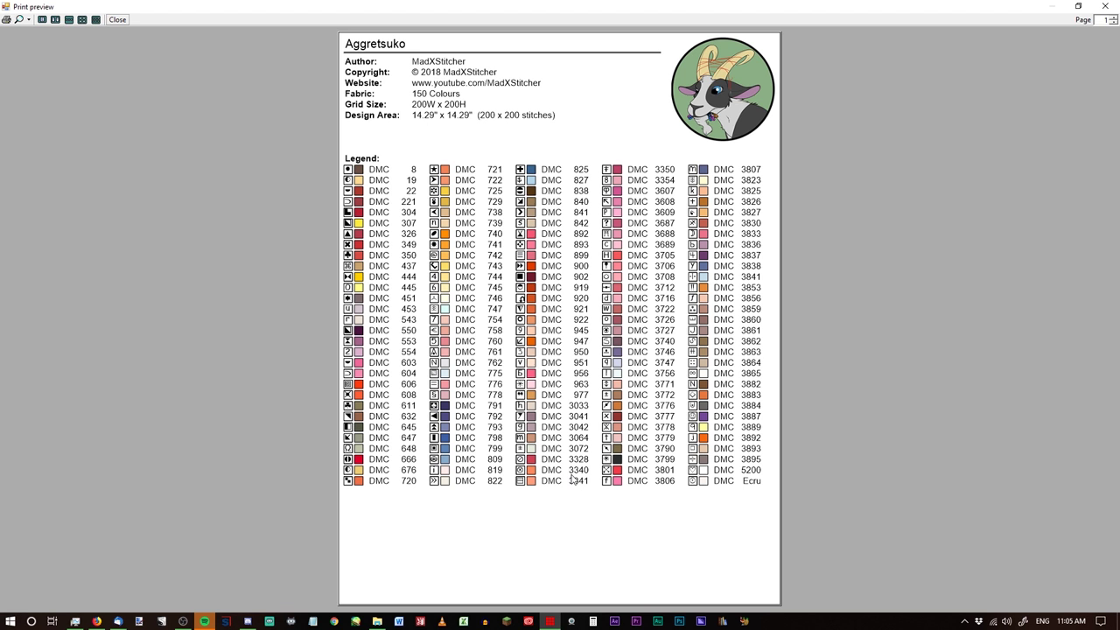
{"action": "left_click", "coordinate": [1105, 6]}
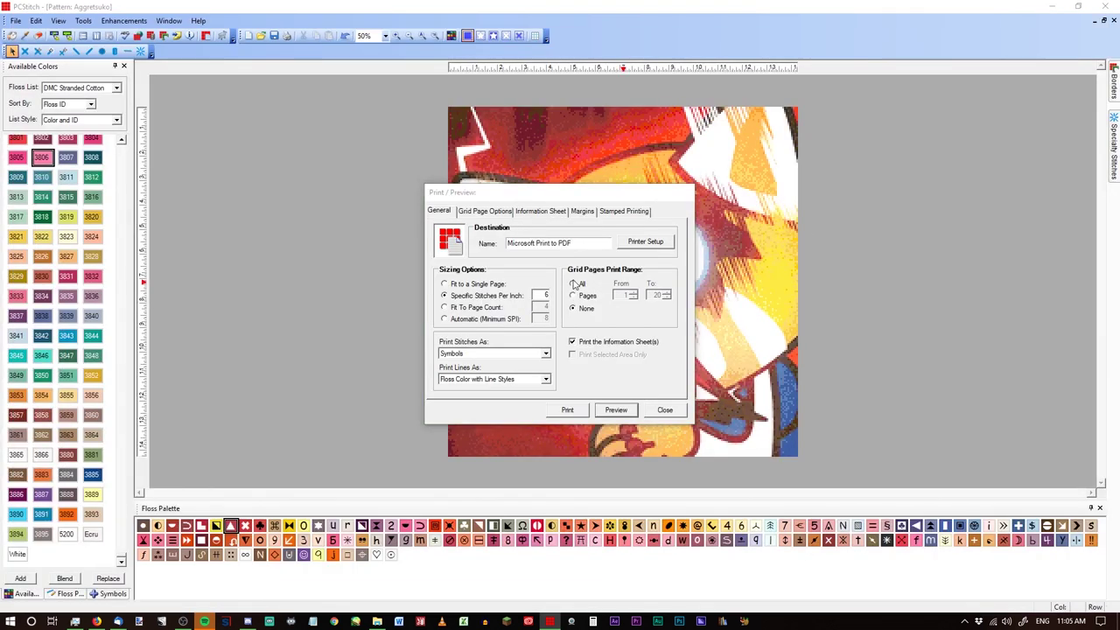
Step: Set the left and right page margins and all three grid page margins to 0.50
{"action": "left_click", "coordinate": [542, 212]}
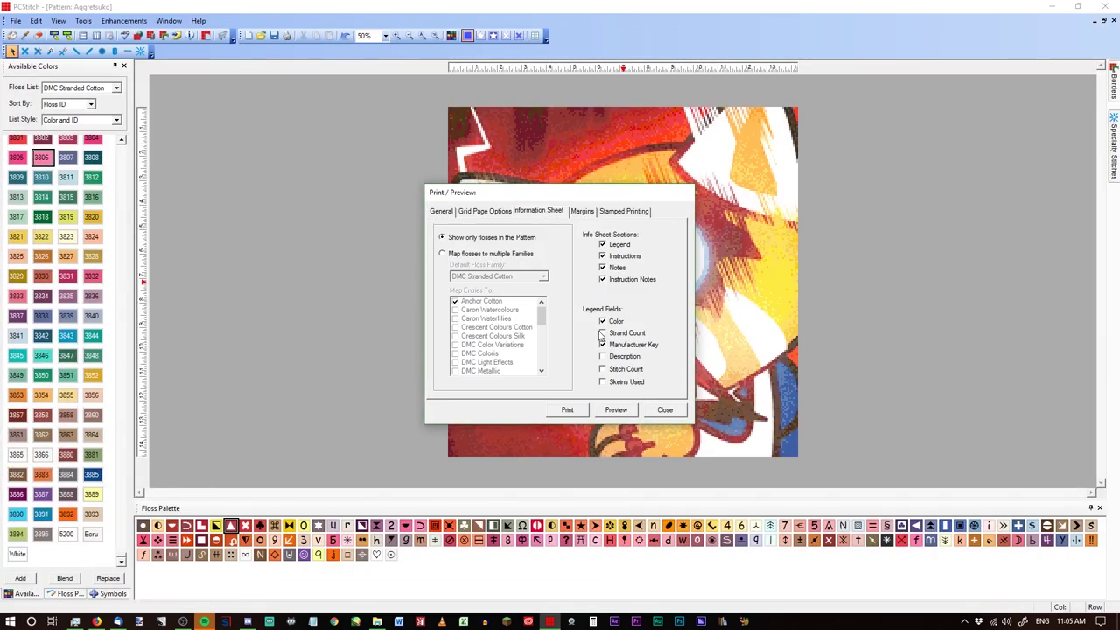
{"action": "left_click", "coordinate": [585, 217]}
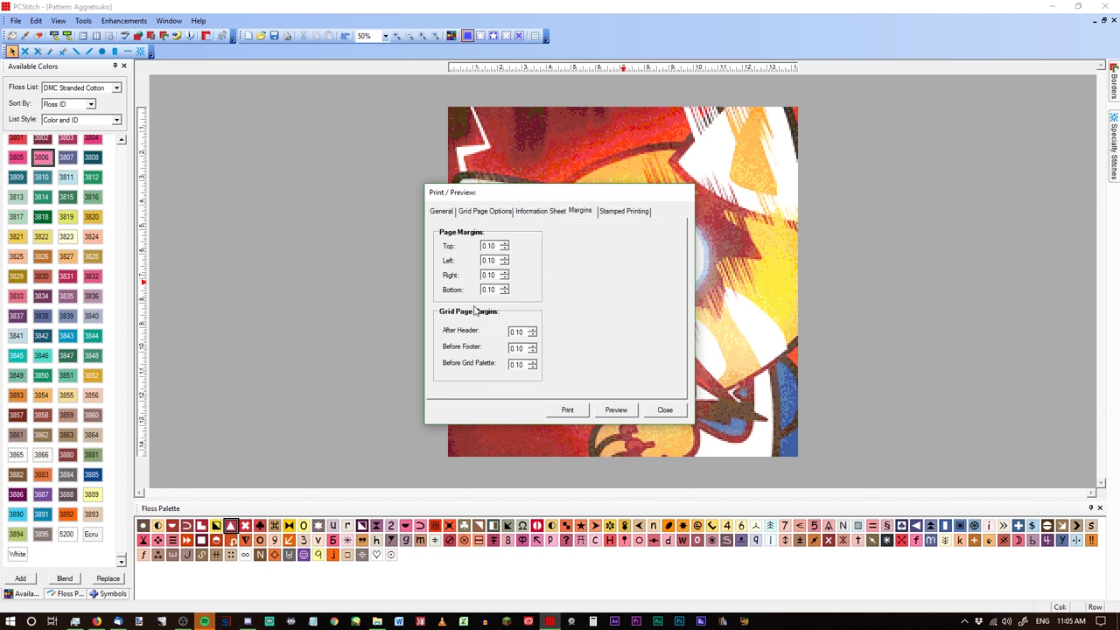
{"action": "left_click", "coordinate": [493, 246]}
{"action": "type", "text": "50"}
{"action": "left_click", "coordinate": [493, 274]}
{"action": "key", "text": "BackSpace"}
{"action": "type", "text": "5"}
{"action": "type", "text": "5"}
Step: Preview the grid pages with the wider margins, browsing from page 1 to page 20, and close the preview
{"action": "left_click", "coordinate": [619, 411]}
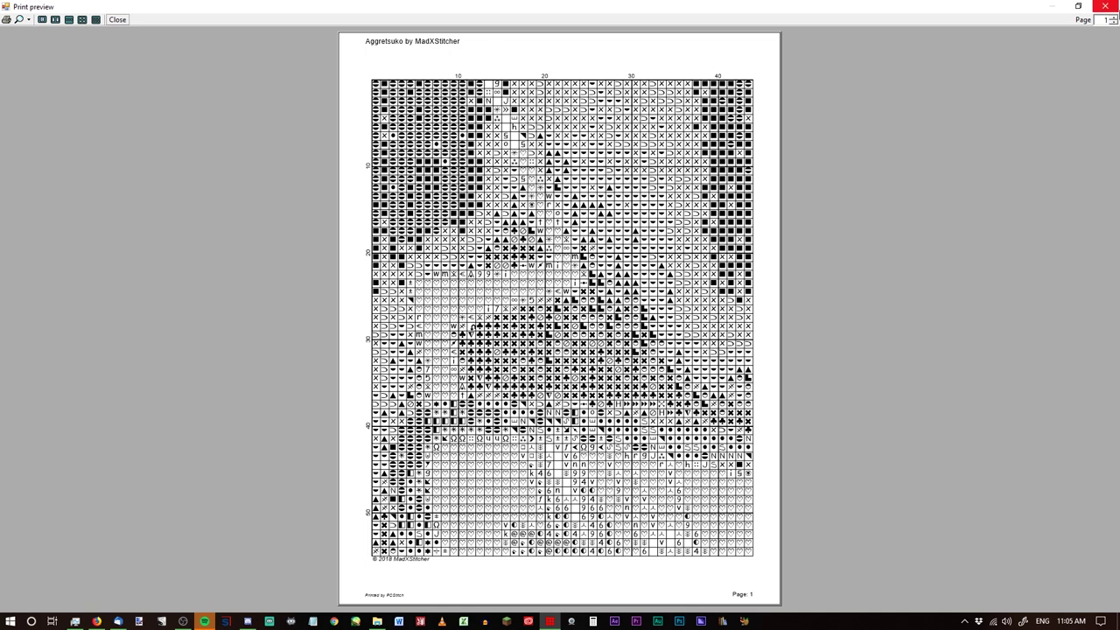
{"action": "left_click", "coordinate": [1112, 17]}
{"action": "left_click", "coordinate": [1113, 17]}
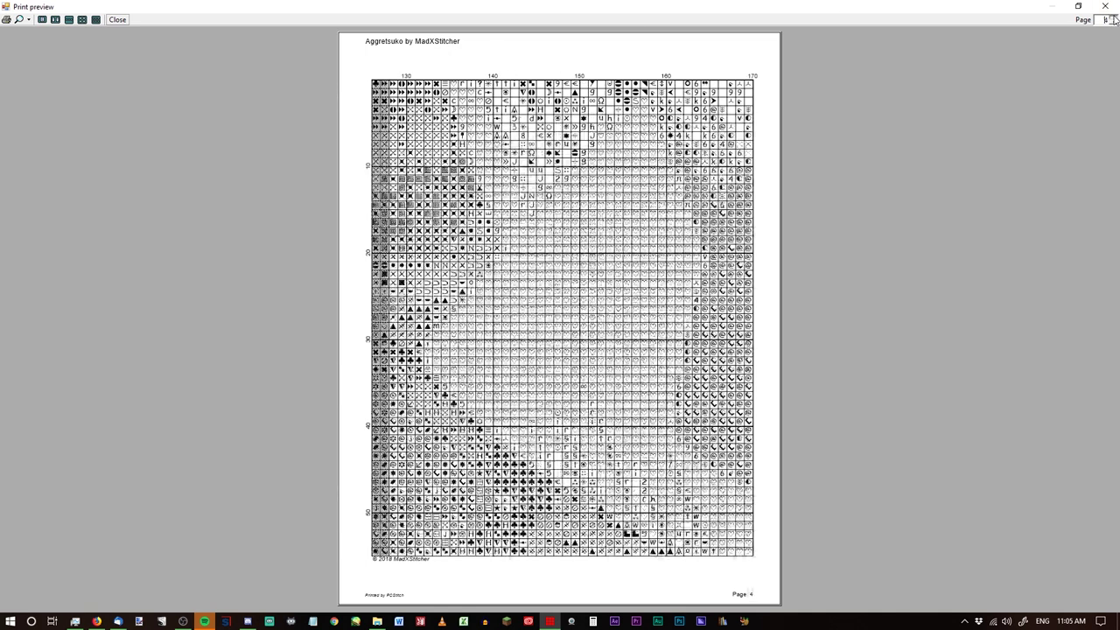
{"action": "left_click", "coordinate": [1113, 17]}
{"action": "left_click", "coordinate": [1113, 16]}
{"action": "left_click", "coordinate": [1113, 17]}
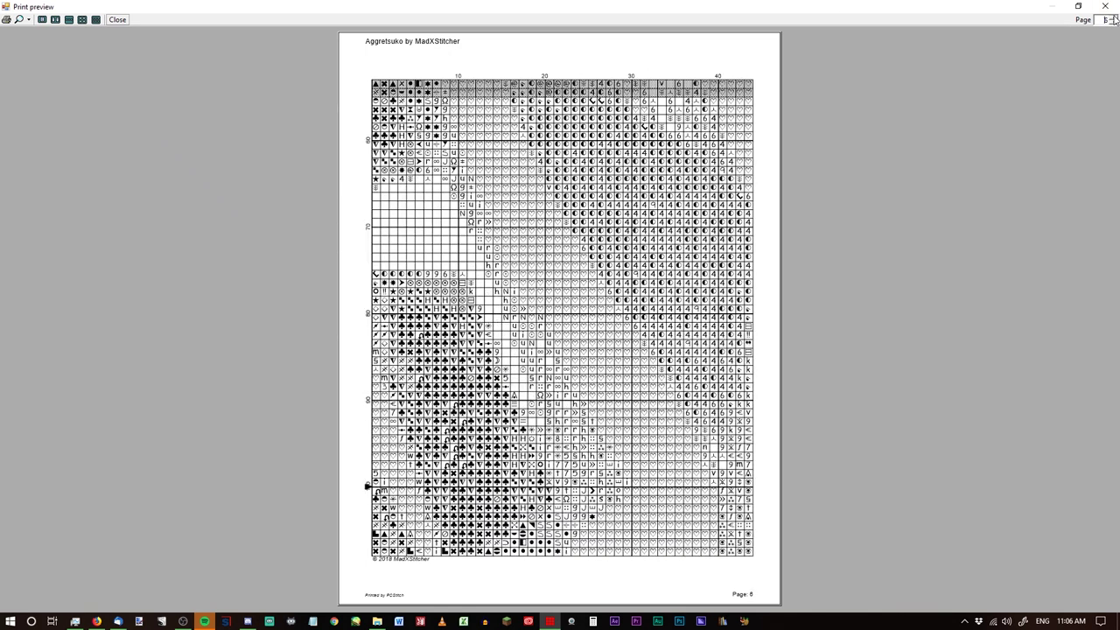
{"action": "left_click", "coordinate": [1113, 17]}
{"action": "left_click", "coordinate": [1112, 16]}
{"action": "left_click", "coordinate": [1113, 17]}
{"action": "left_click", "coordinate": [1113, 16]}
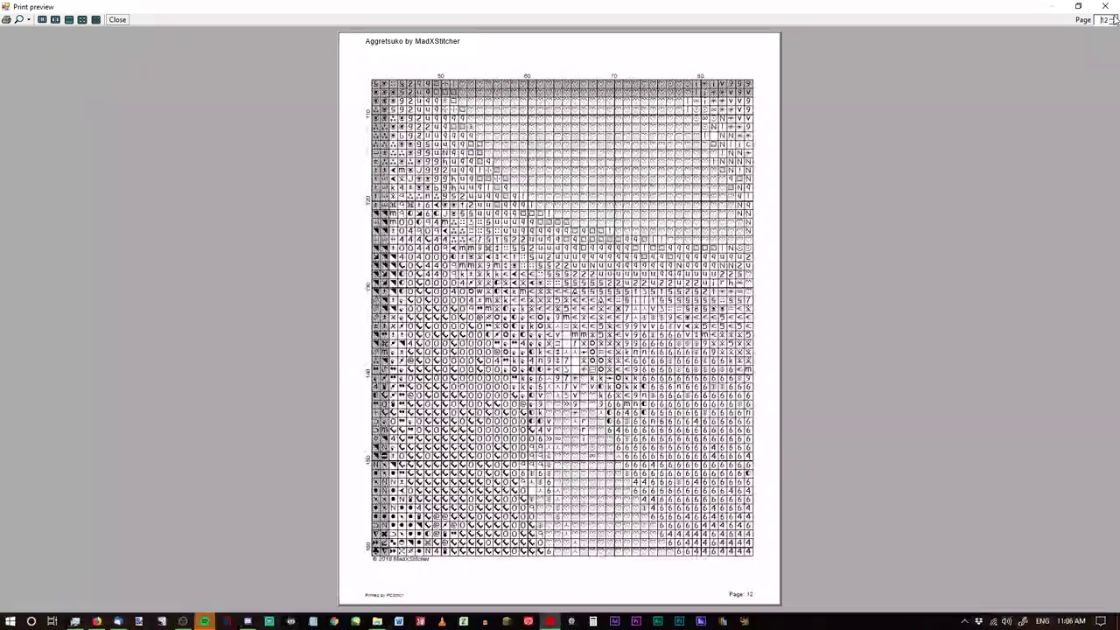
{"action": "left_click", "coordinate": [1113, 17]}
{"action": "left_click", "coordinate": [1113, 16]}
{"action": "left_click", "coordinate": [1113, 17]}
{"action": "left_click", "coordinate": [1113, 16]}
{"action": "left_click", "coordinate": [1112, 17]}
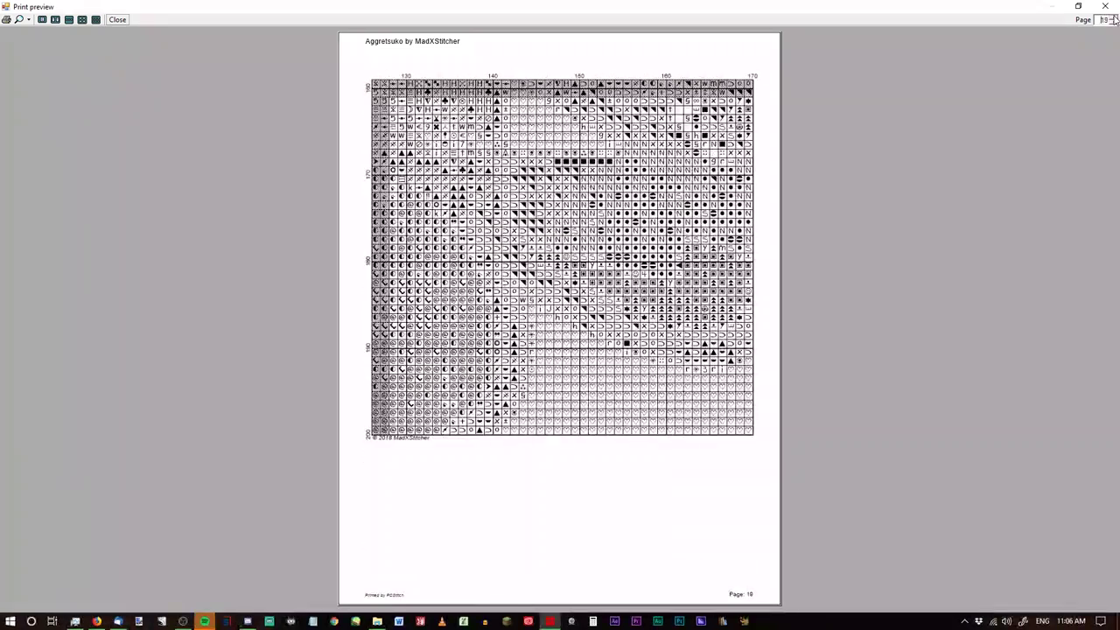
{"action": "left_click", "coordinate": [1113, 17]}
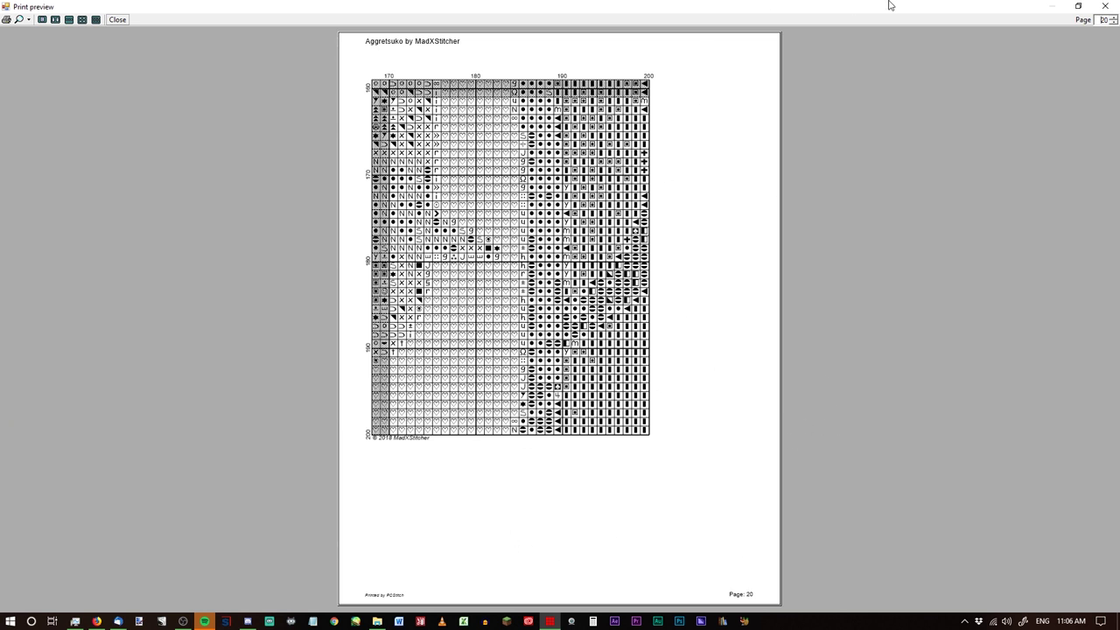
{"action": "left_click", "coordinate": [1105, 6]}
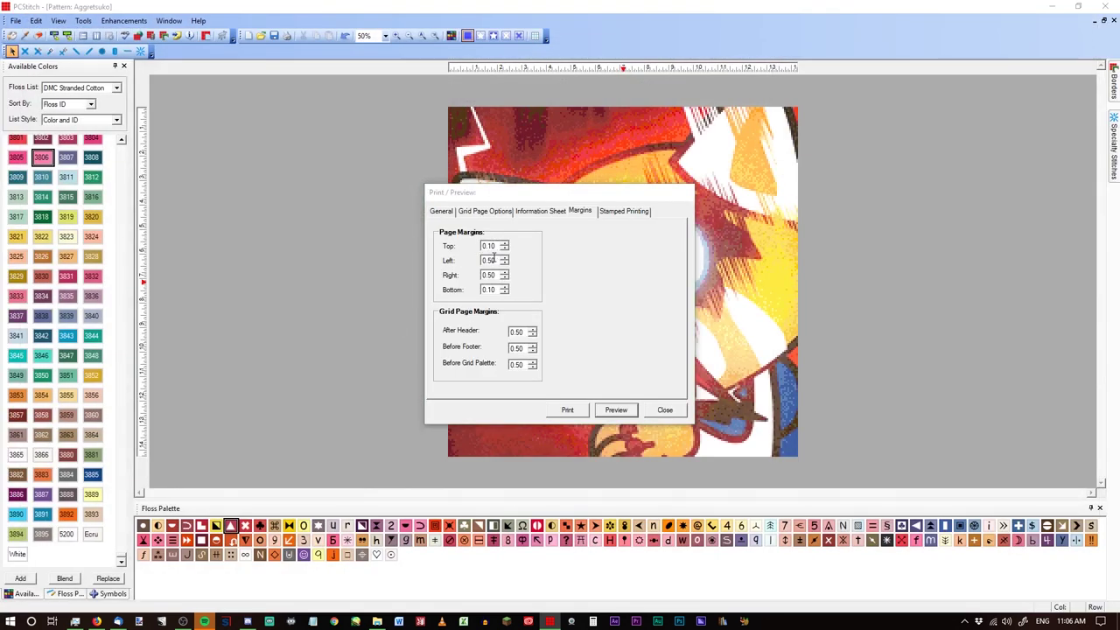
Step: Set the After Header, Before Footer and Before Grid Palette margins to 0.10 and check the first page in the preview
{"action": "left_click", "coordinate": [517, 332]}
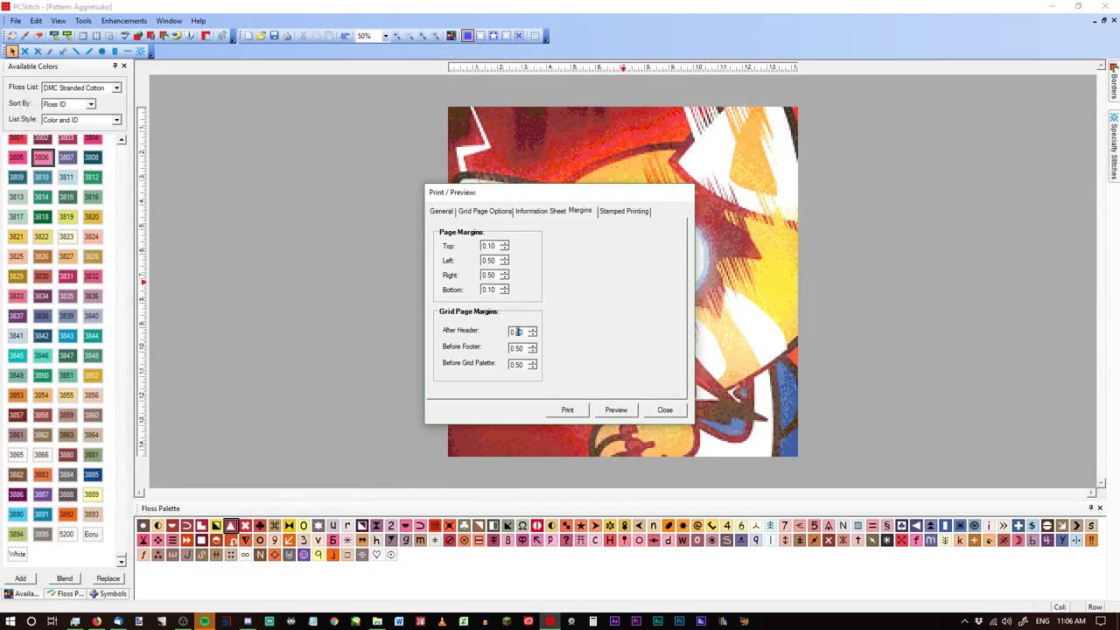
{"action": "type", "text": "1"}
{"action": "type", "text": "1"}
{"action": "left_click", "coordinate": [517, 365]}
{"action": "type", "text": "1"}
{"action": "left_click", "coordinate": [616, 409]}
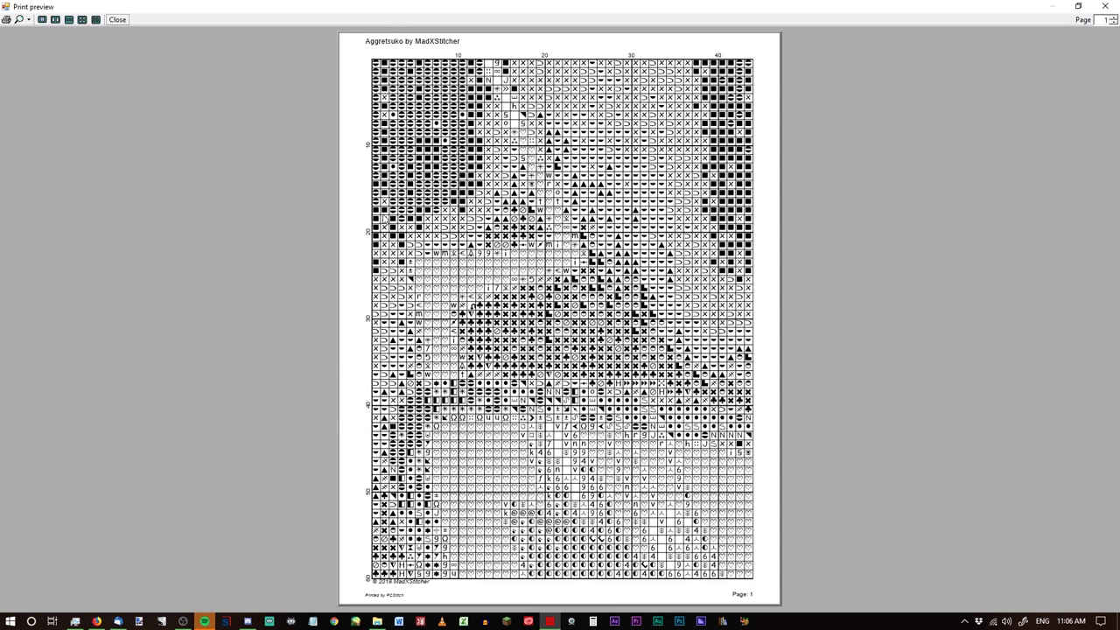
{"action": "left_click", "coordinate": [1104, 7]}
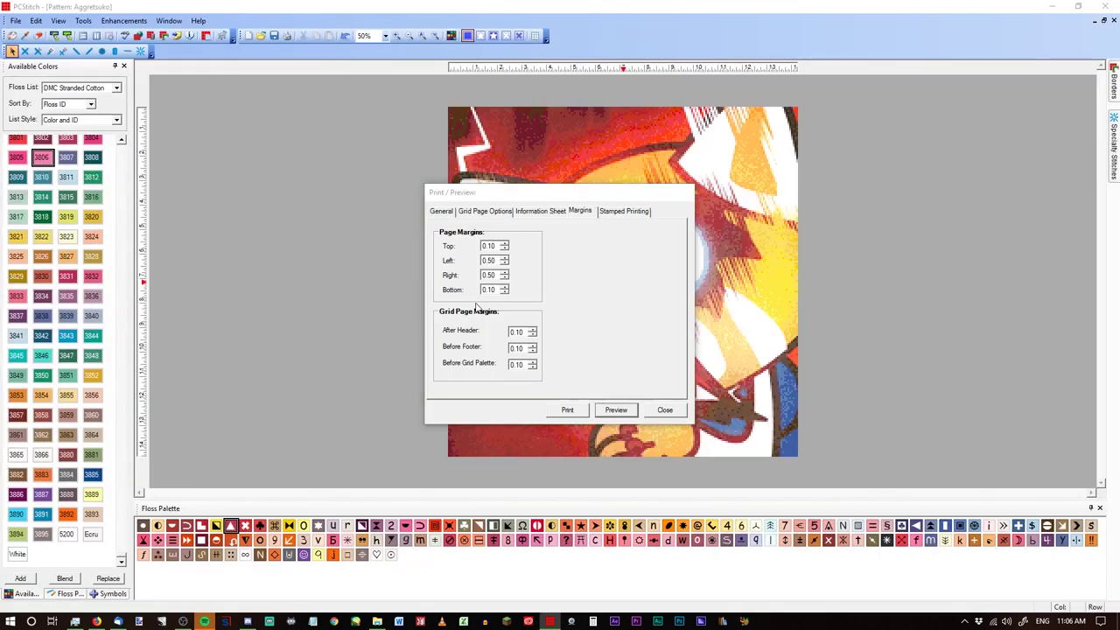
Step: Set the left and right page margins to 0.10 and check the first grid page in the preview
{"action": "left_click", "coordinate": [490, 262]}
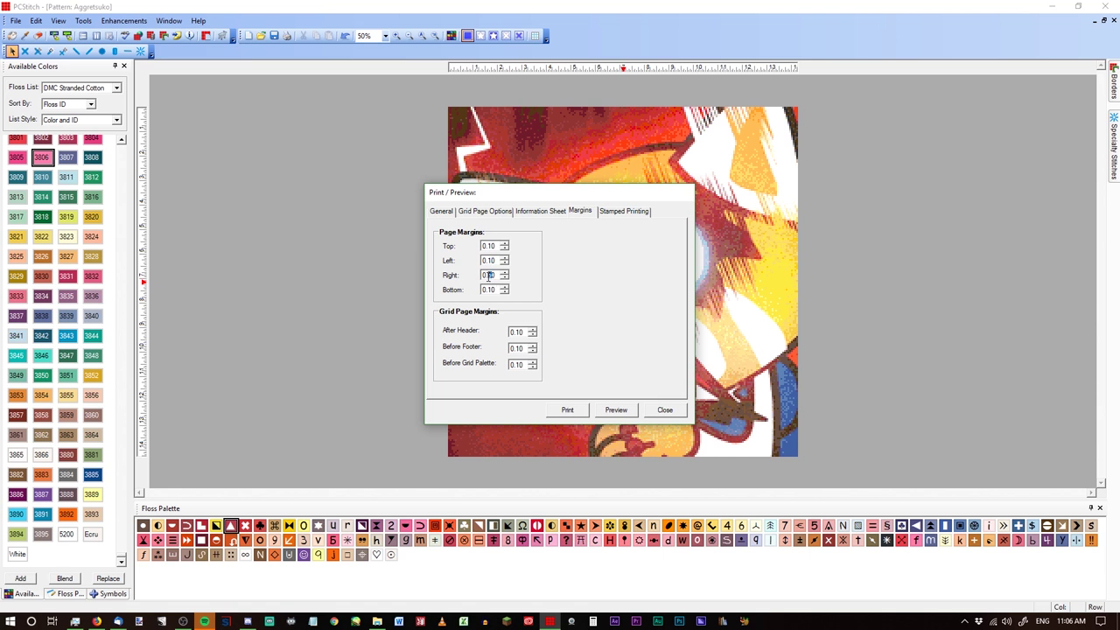
{"action": "left_click", "coordinate": [621, 411]}
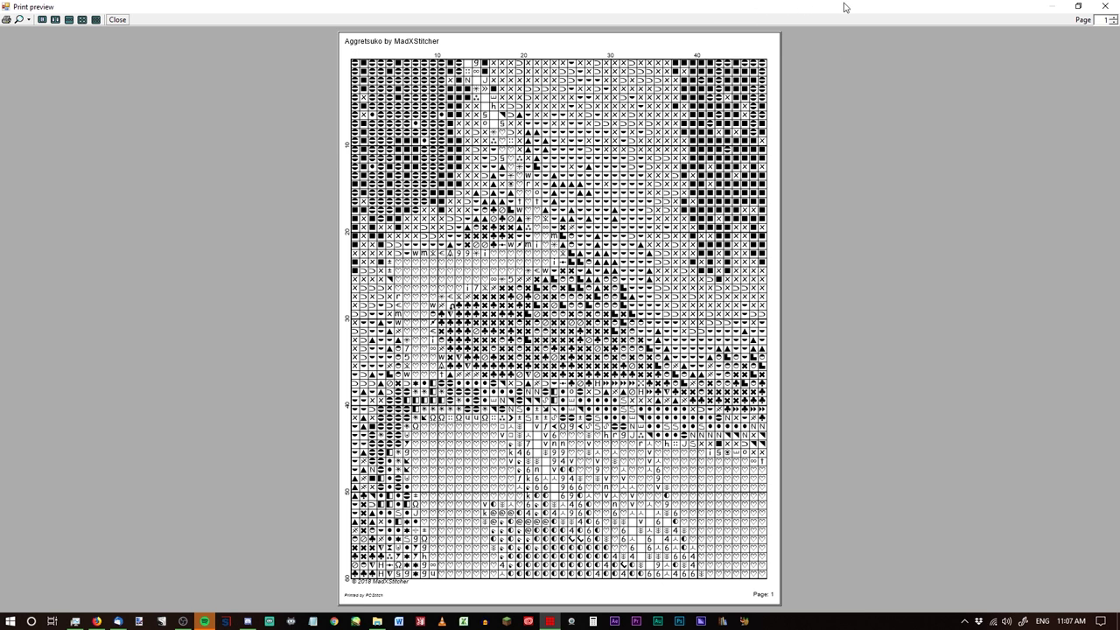
{"action": "left_click", "coordinate": [1105, 6]}
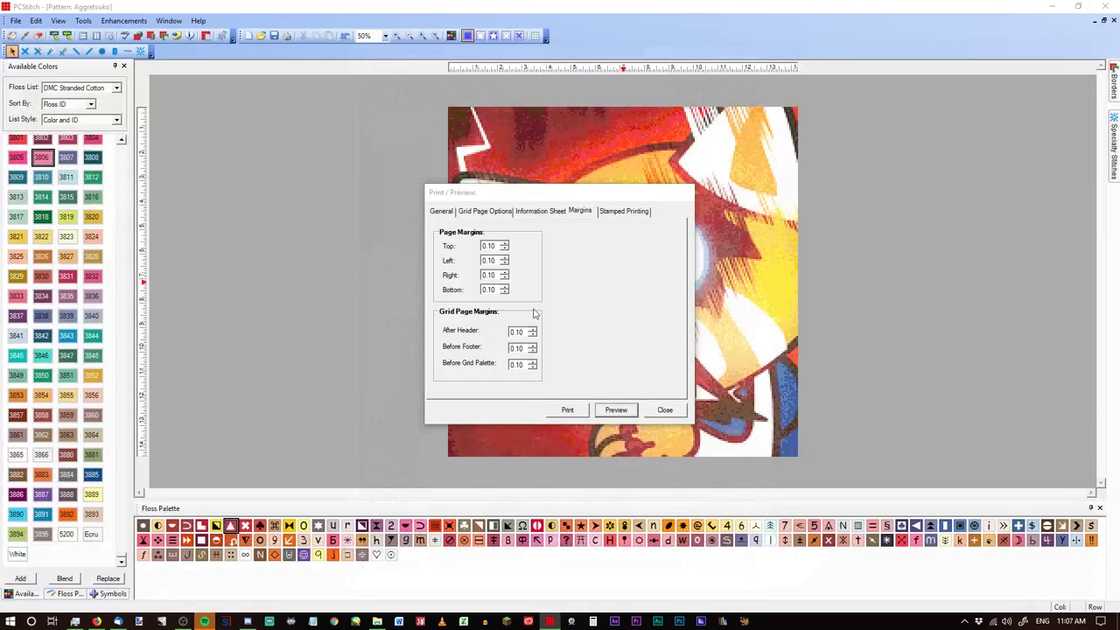
Step: Review the Stamped Printing options, return to the margin settings, preview the first grid page once more and close the preview
{"action": "left_click", "coordinate": [579, 212]}
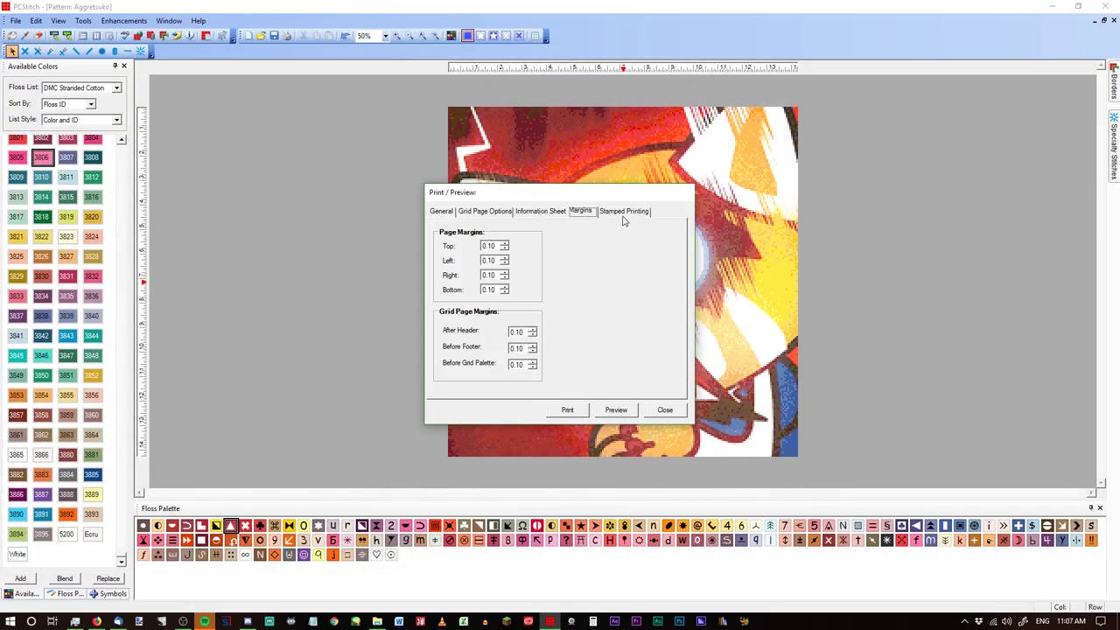
{"action": "left_click", "coordinate": [623, 213]}
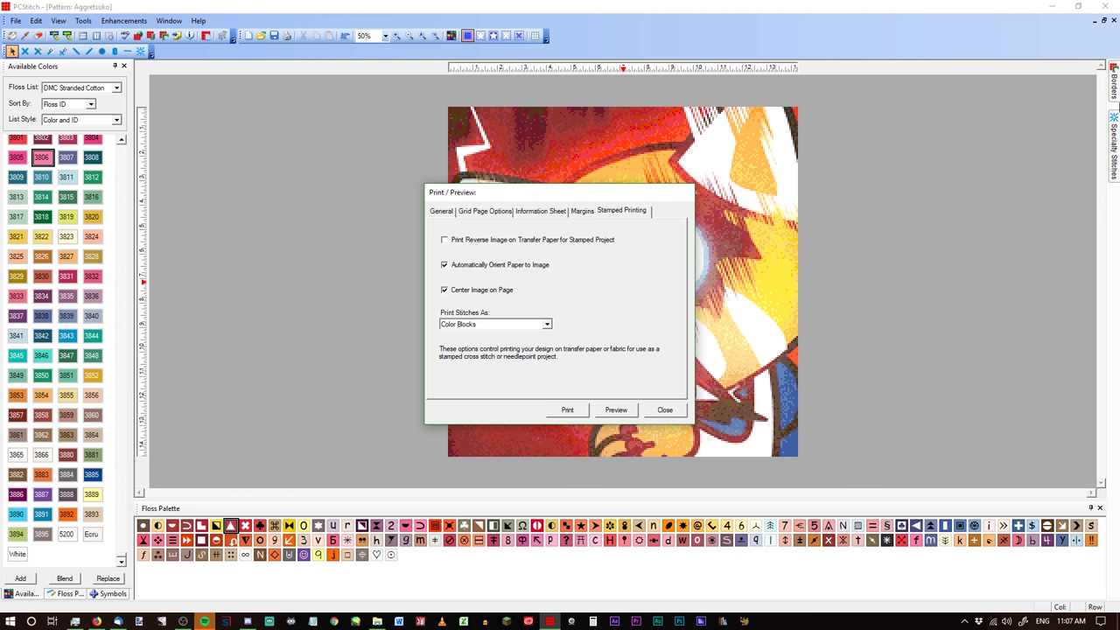
{"action": "left_click", "coordinate": [579, 212]}
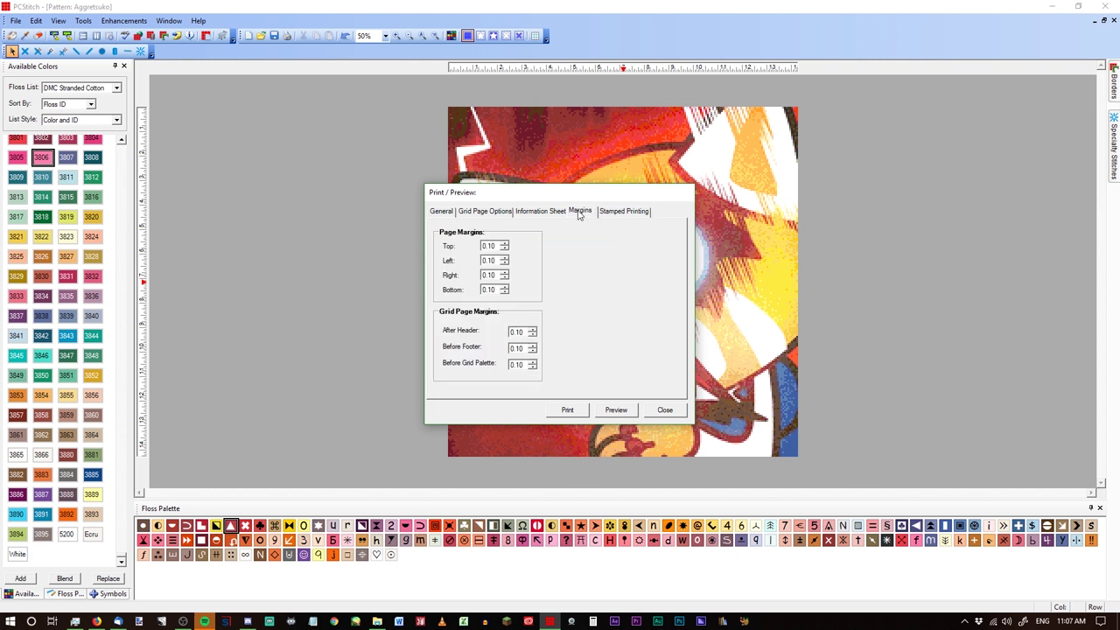
{"action": "left_click", "coordinate": [615, 410]}
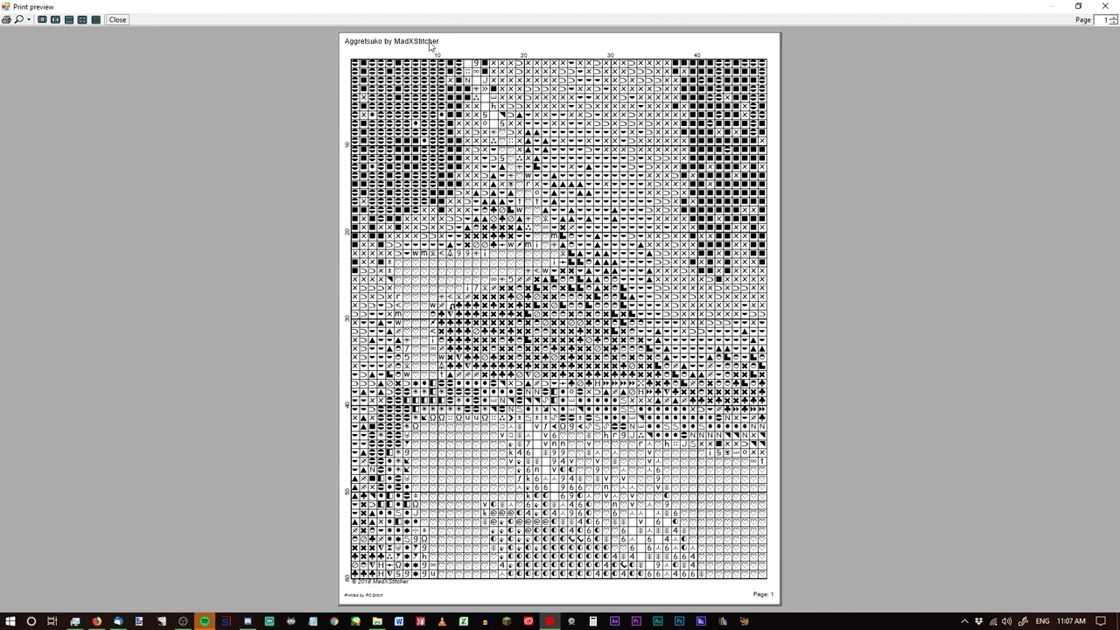
{"action": "left_click", "coordinate": [1105, 6]}
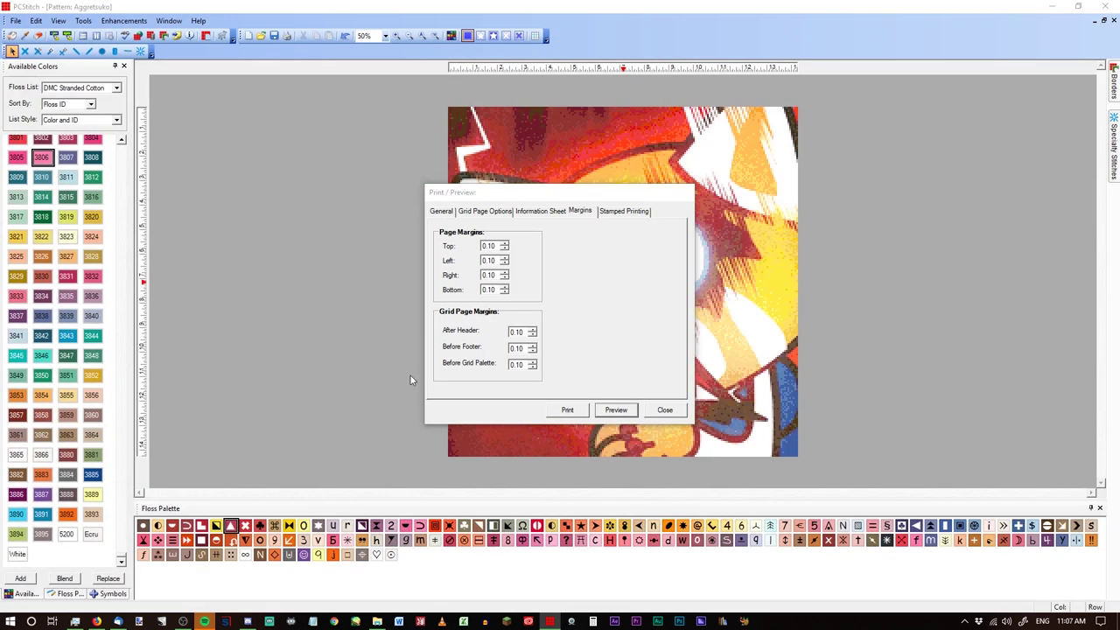
Step: Print the pattern to a PDF named "Aggretsuko - BW" in the Patterns > Aggretsuko folder
{"action": "left_click", "coordinate": [574, 412]}
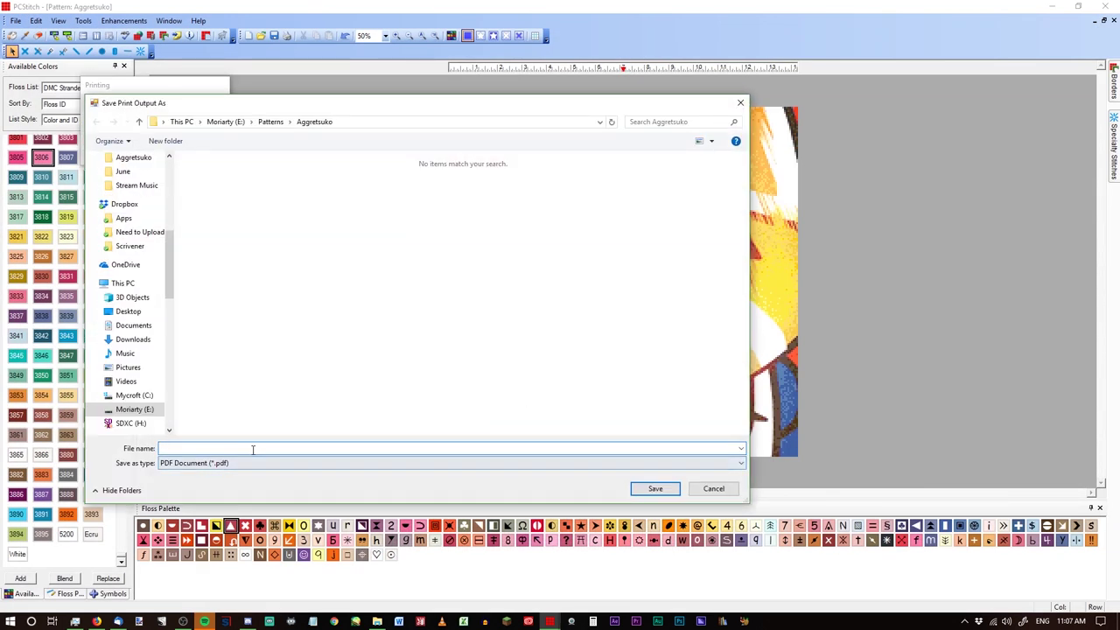
{"action": "type", "text": "Aggrets"}
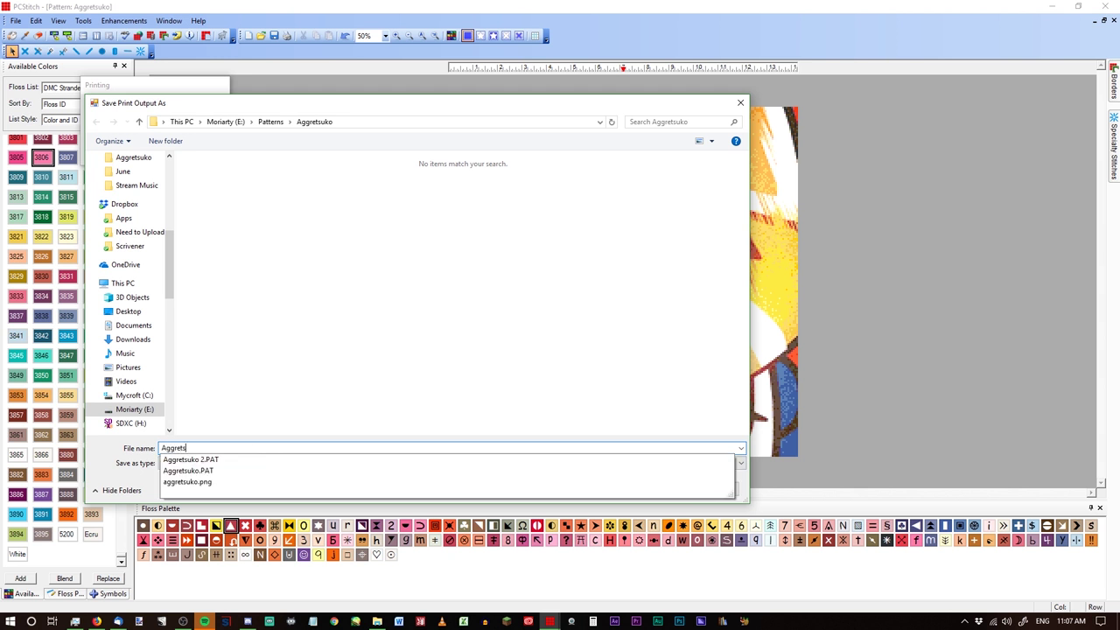
{"action": "type", "text": "uko - BW"}
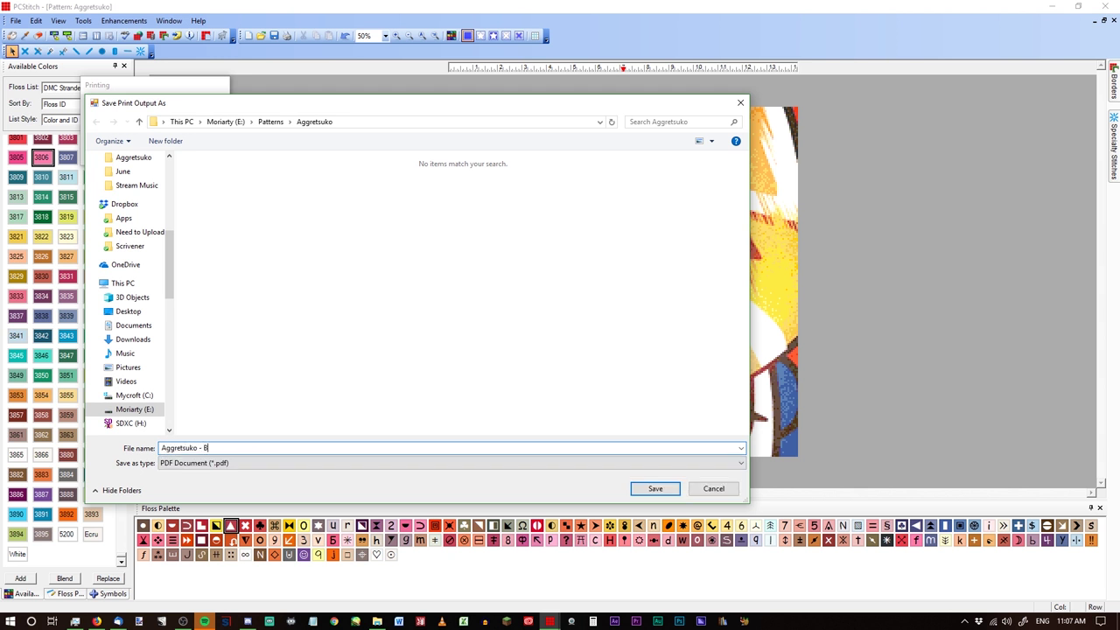
{"action": "left_click", "coordinate": [647, 488]}
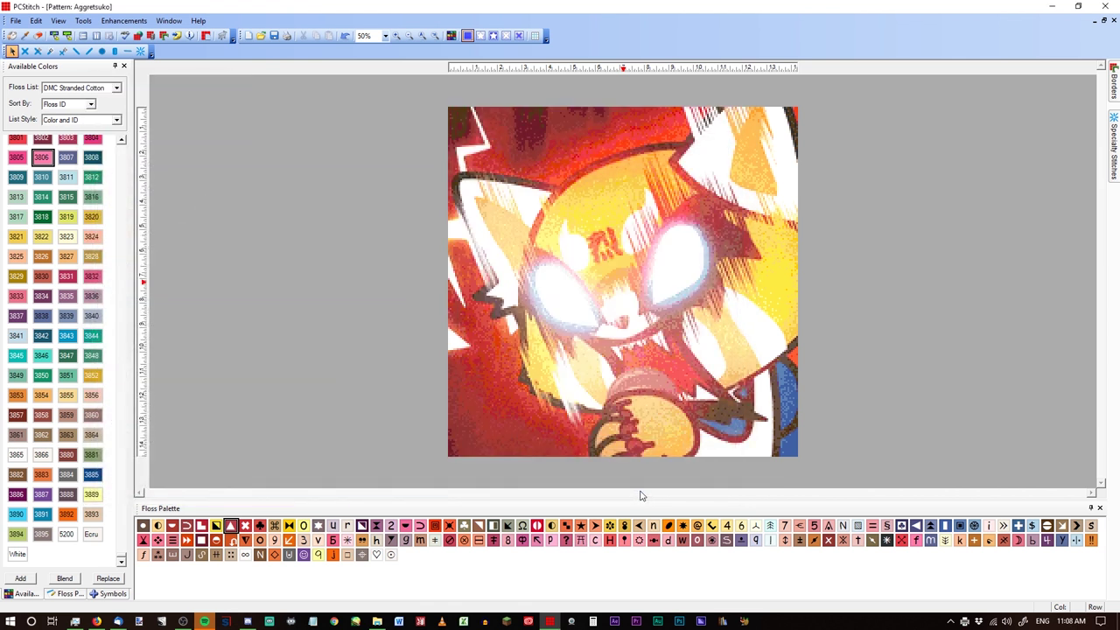
Step: Switch to File Explorer, go to the Patterns > Aggretsuko folder on drive E, and open Aggretsuko - BW.pdf in a maximized Acrobat window
{"action": "left_click", "coordinate": [377, 621]}
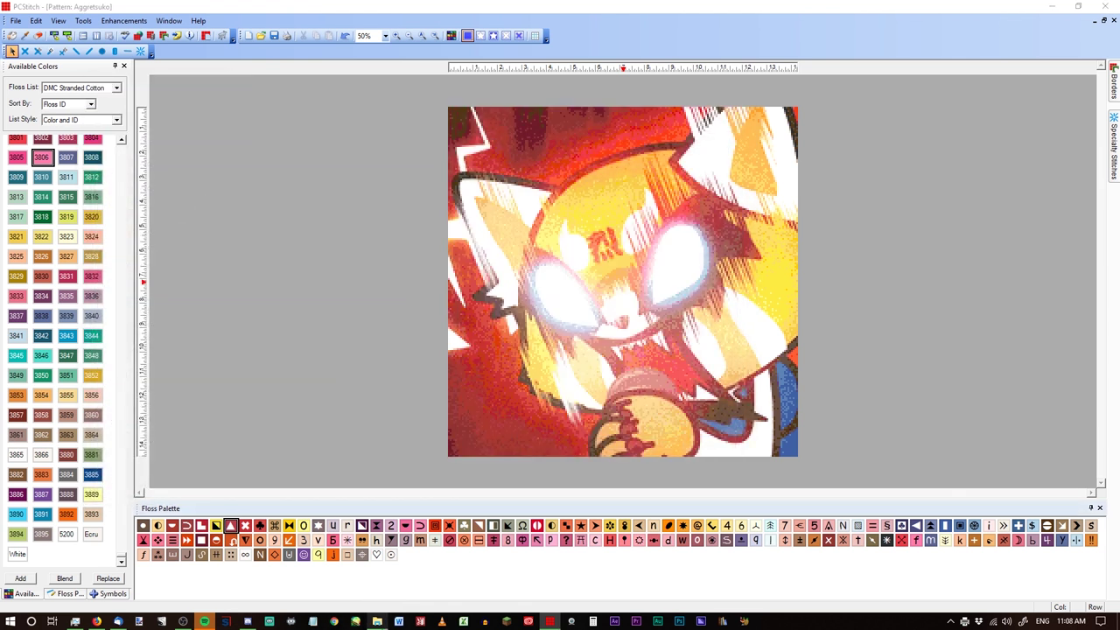
{"action": "scroll", "coordinate": [100, 508], "scroll_direction": "down", "scroll_amount": 5}
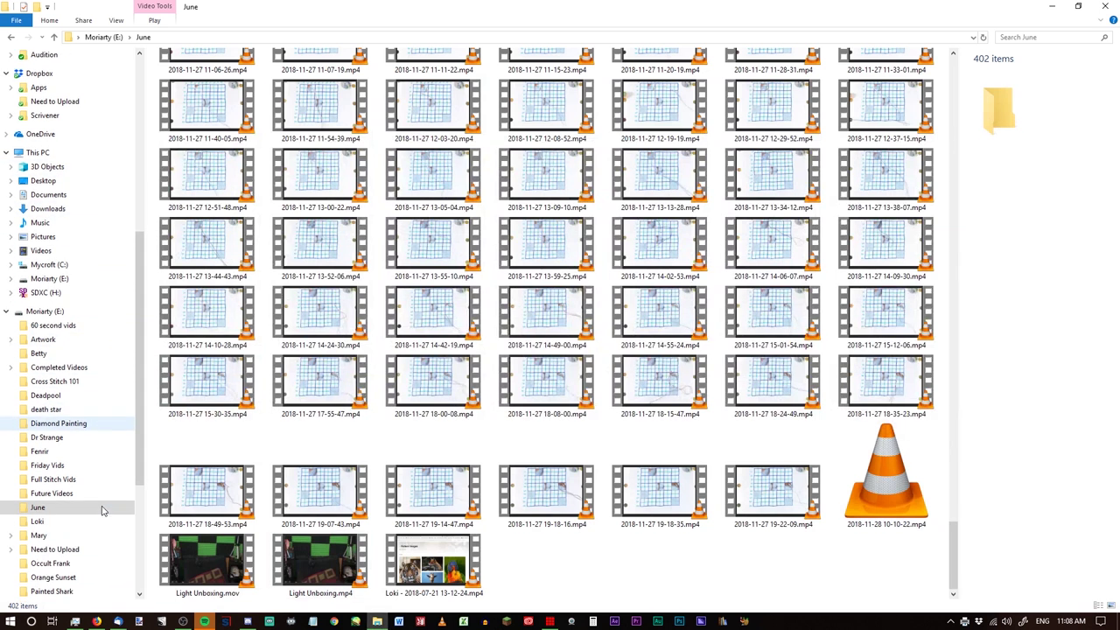
{"action": "scroll", "coordinate": [101, 508], "scroll_direction": "down", "scroll_amount": 3}
{"action": "left_click", "coordinate": [83, 395]}
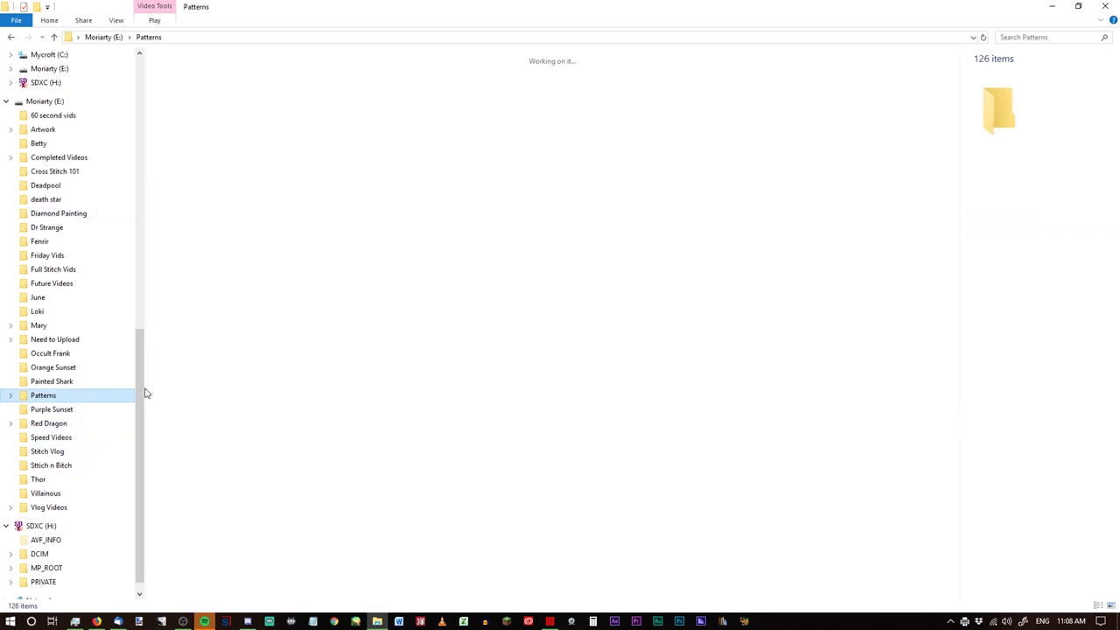
{"action": "double_click", "coordinate": [385, 86]}
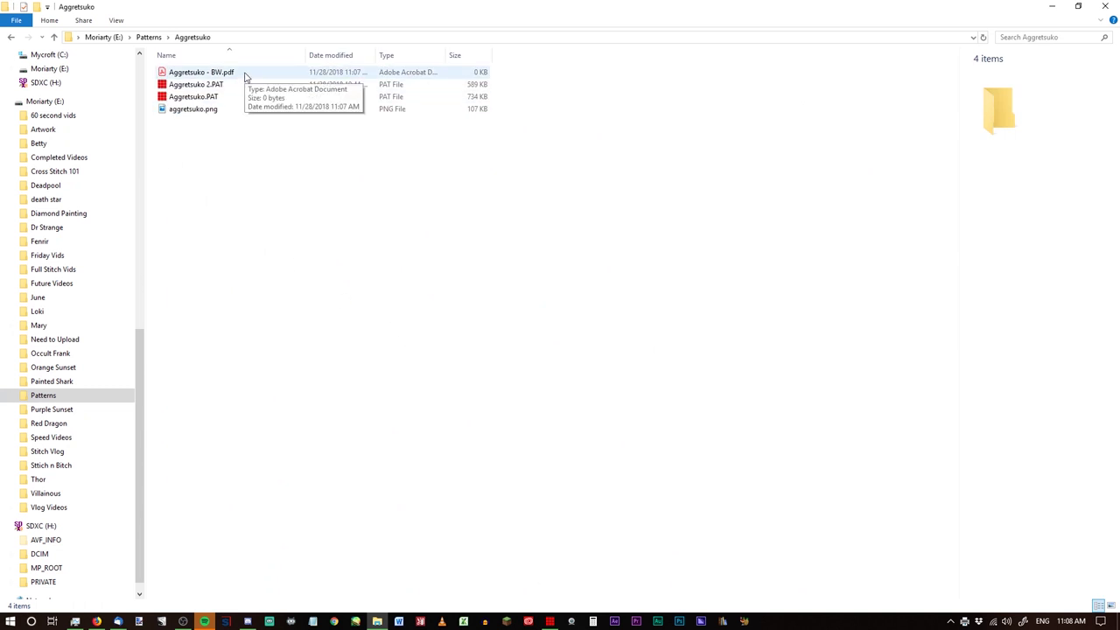
{"action": "double_click", "coordinate": [245, 77]}
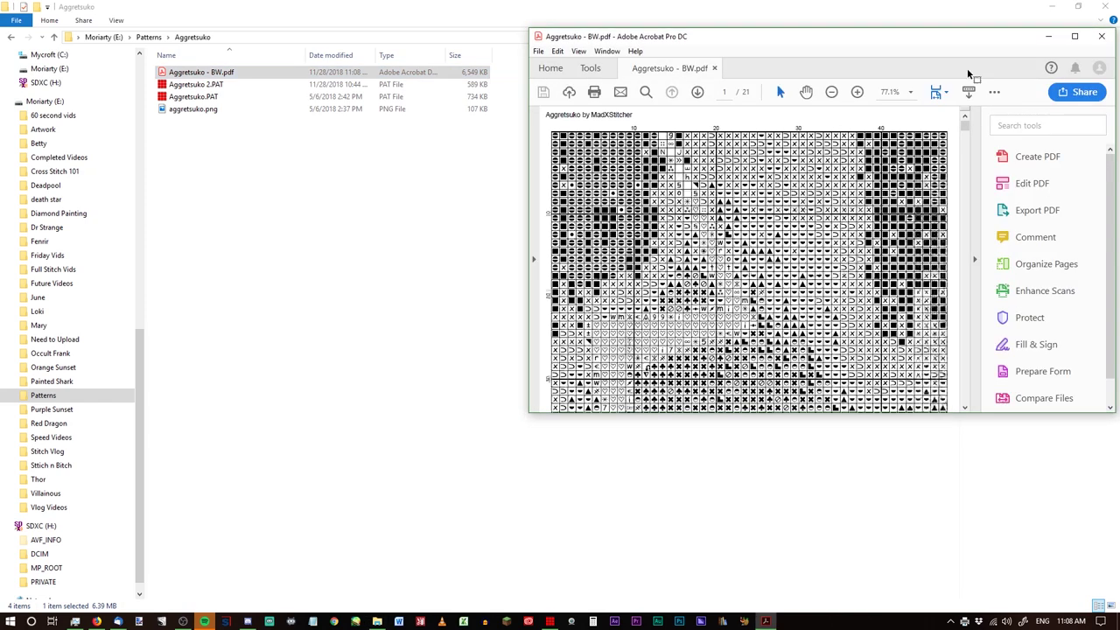
{"action": "left_click", "coordinate": [1074, 36]}
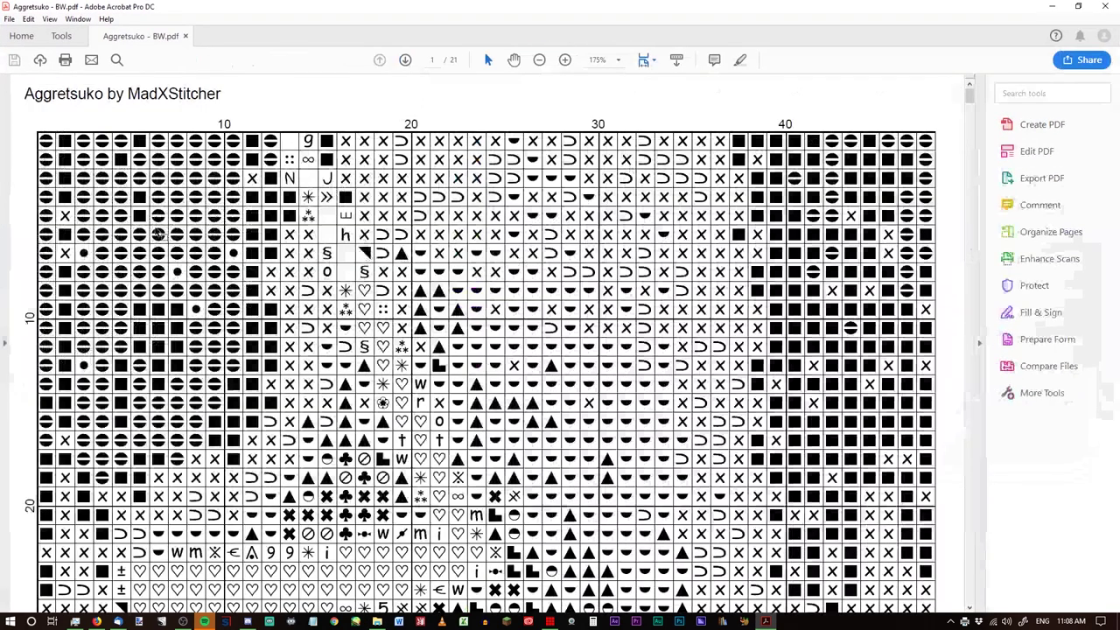
Step: Look through the exported PDF to the floss list on its last page and return to page 1
{"action": "left_click_drag", "start_coordinate": [970, 98], "coordinate": [988, 615]}
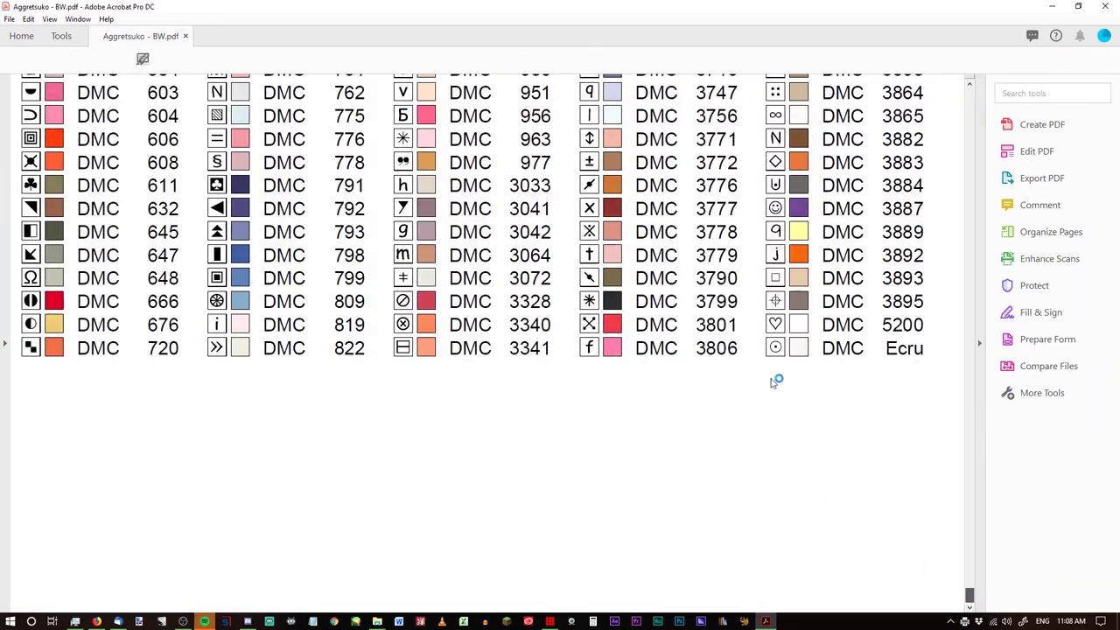
{"action": "scroll", "coordinate": [883, 455], "scroll_direction": "up", "scroll_amount": 3}
{"action": "left_click_drag", "start_coordinate": [972, 591], "coordinate": [969, 92]}
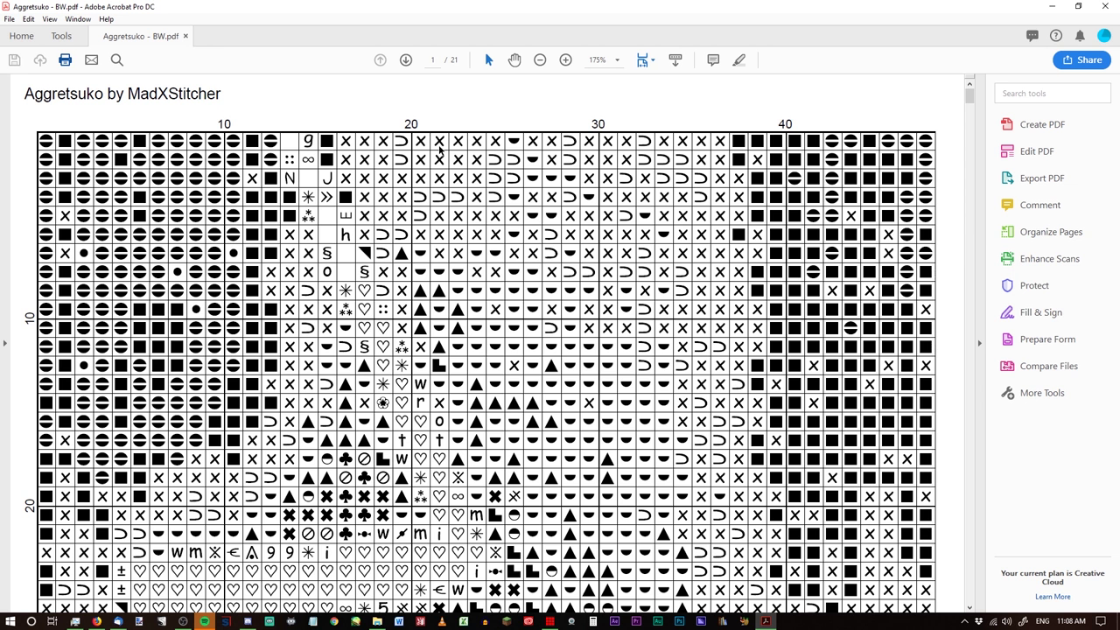
Step: Start printing the PDF and choose the Brother HL-3170CDW series printer
{"action": "key", "text": "ctrl+p"}
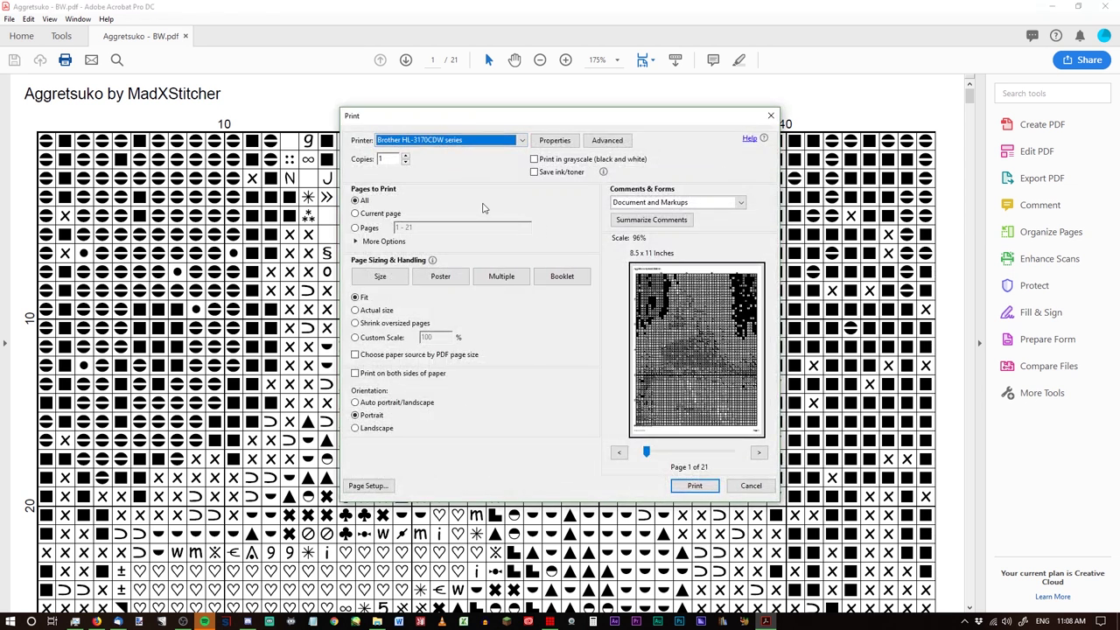
{"action": "left_click", "coordinate": [478, 143]}
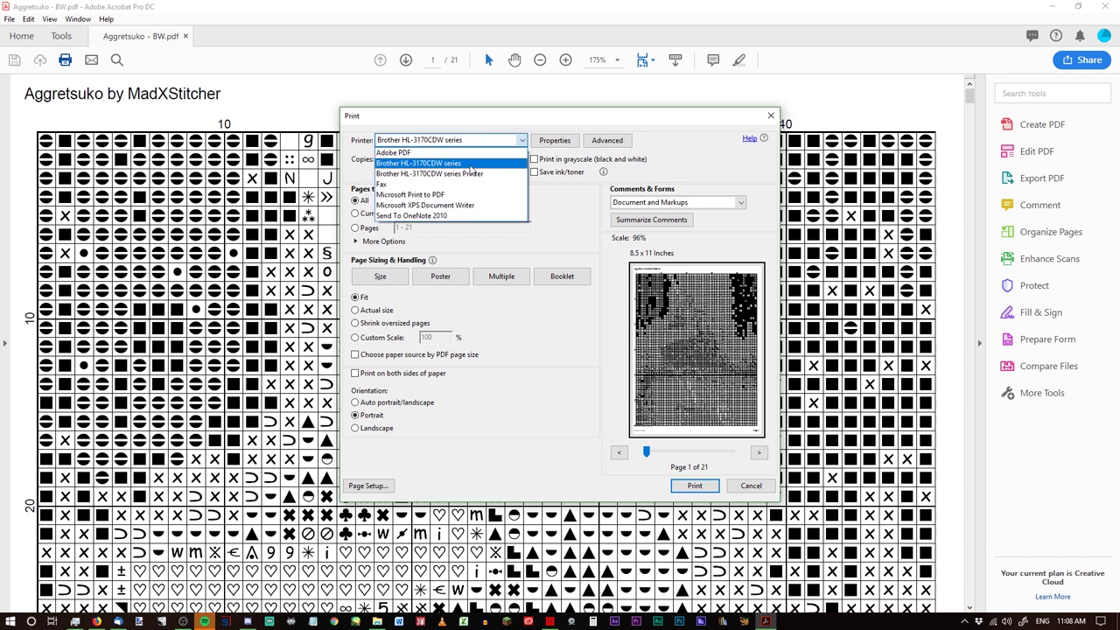
{"action": "left_click", "coordinate": [470, 165]}
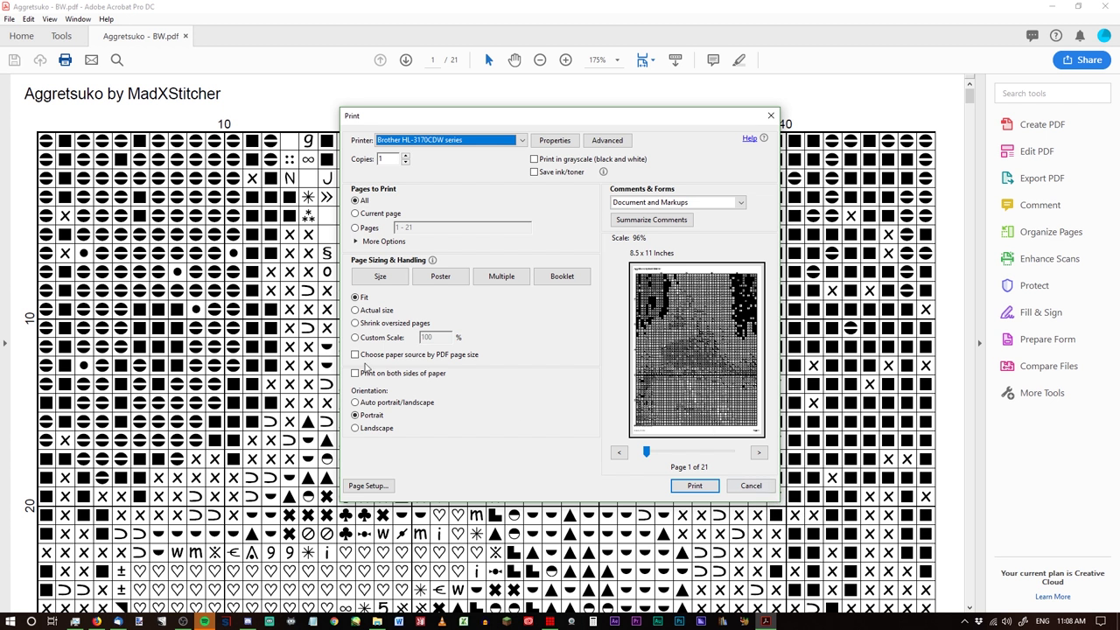
Step: Try the page sizing options Actual size, Fit, Shrink oversized pages and a 95% custom scale, and set the sizing back to Fit
{"action": "left_click", "coordinate": [374, 312]}
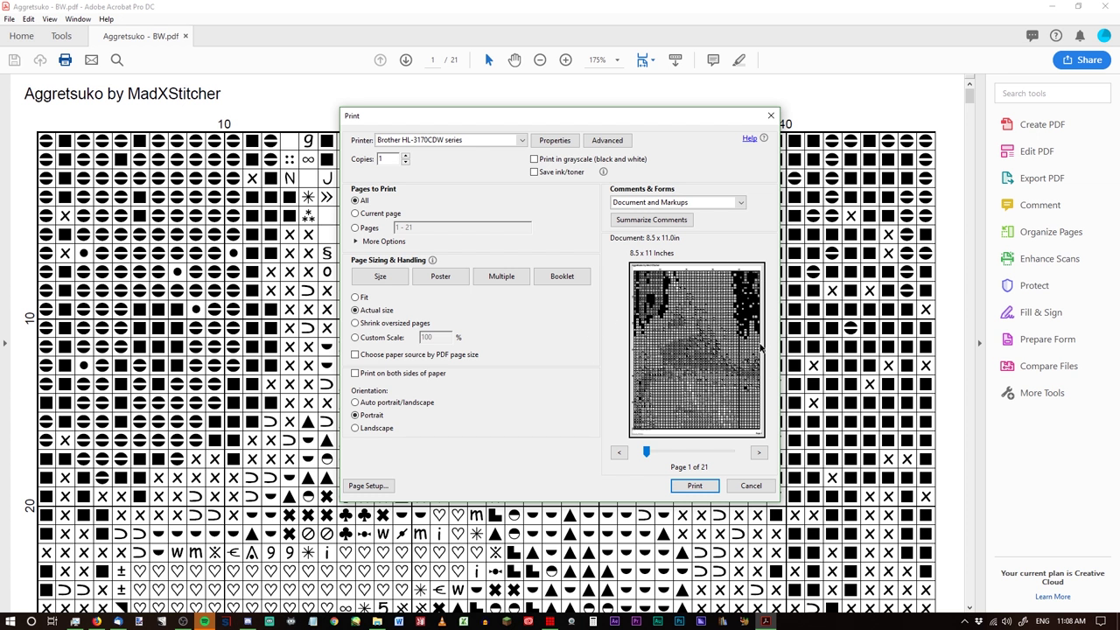
{"action": "left_click", "coordinate": [356, 298]}
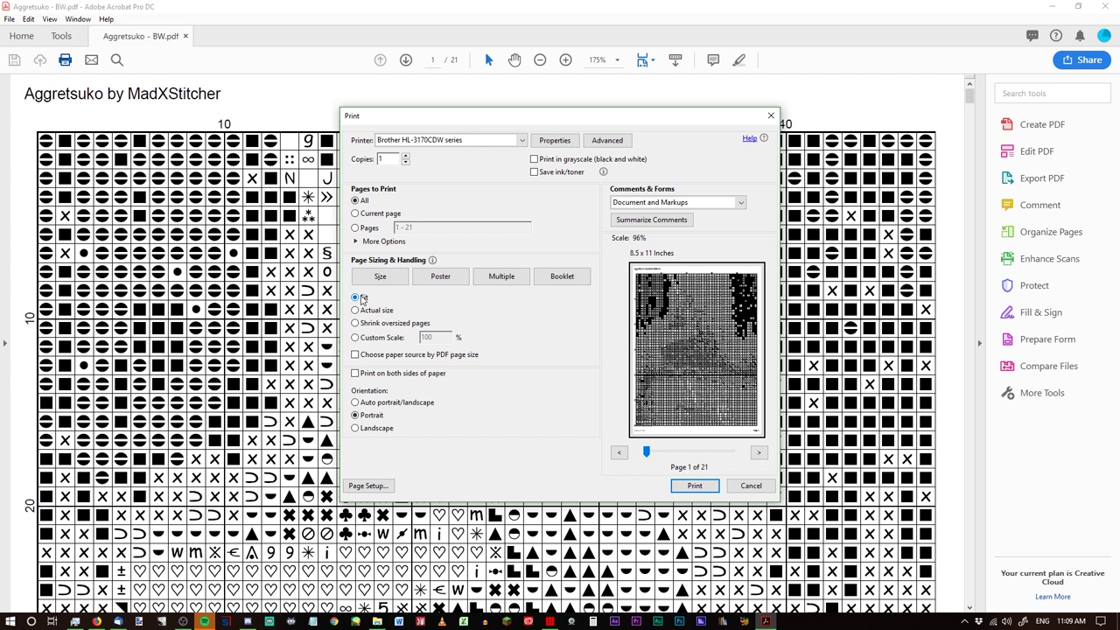
{"action": "left_click", "coordinate": [356, 323]}
{"action": "left_click", "coordinate": [357, 340]}
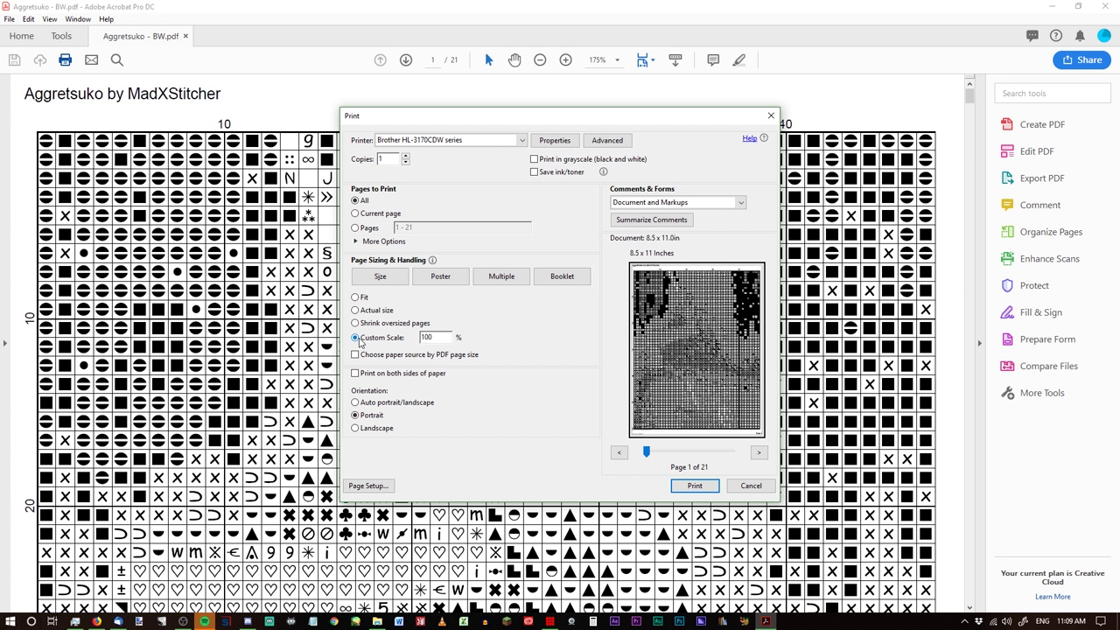
{"action": "double_click", "coordinate": [426, 338]}
{"action": "type", "text": "95"}
{"action": "left_click", "coordinate": [619, 453]}
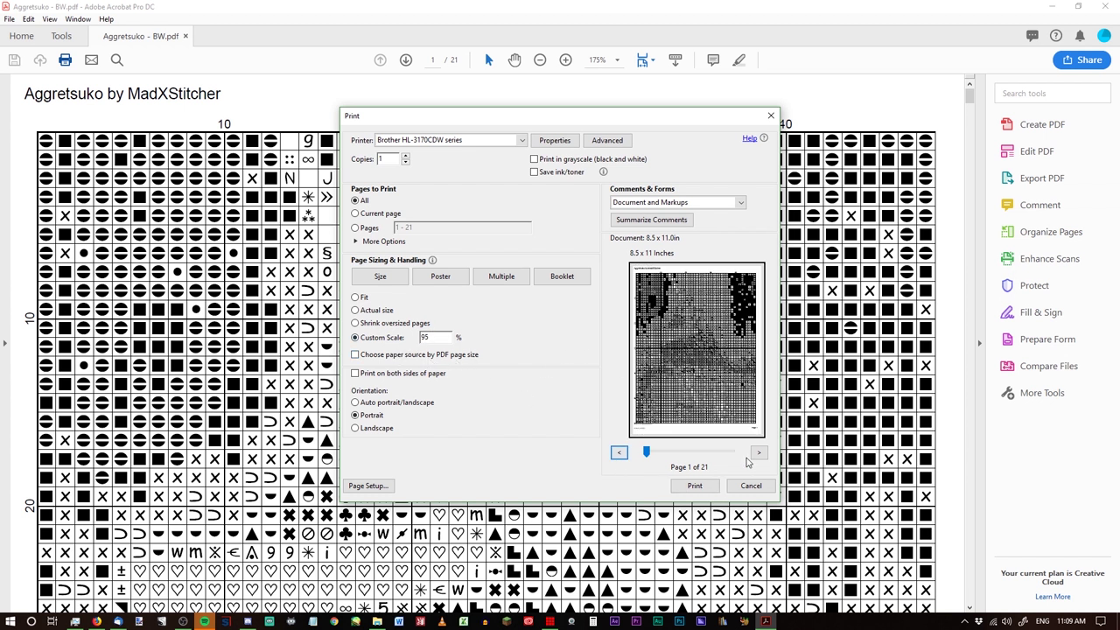
{"action": "left_click", "coordinate": [366, 299]}
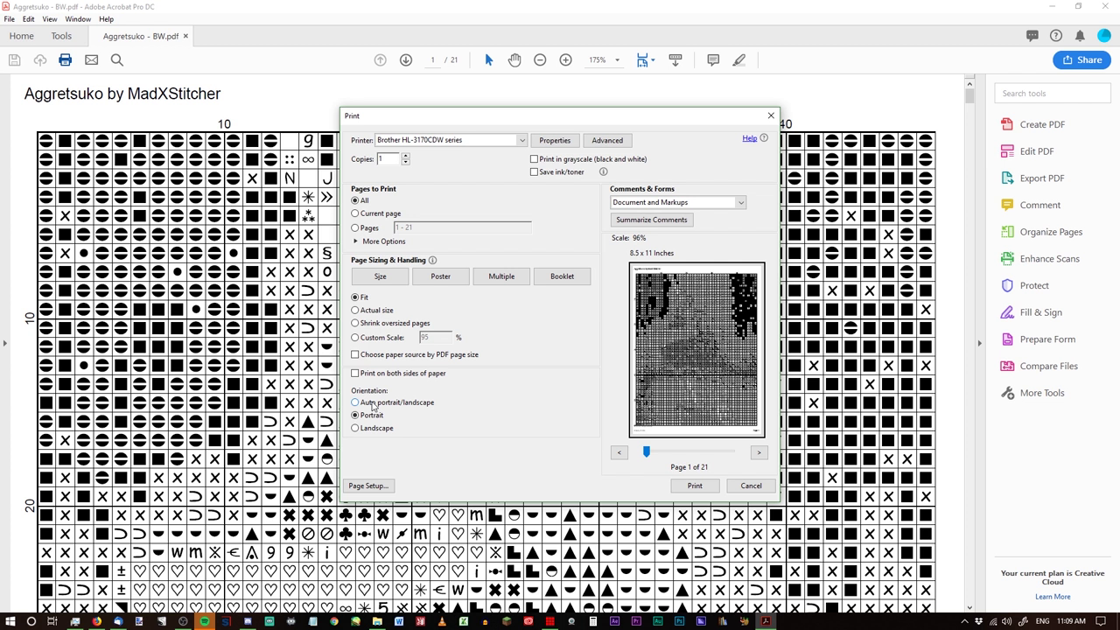
Step: Compare the portrait and landscape orientations in the print preview and set the orientation to Auto portrait/landscape
{"action": "left_click", "coordinate": [374, 405]}
{"action": "left_click", "coordinate": [372, 417]}
{"action": "left_click", "coordinate": [378, 432]}
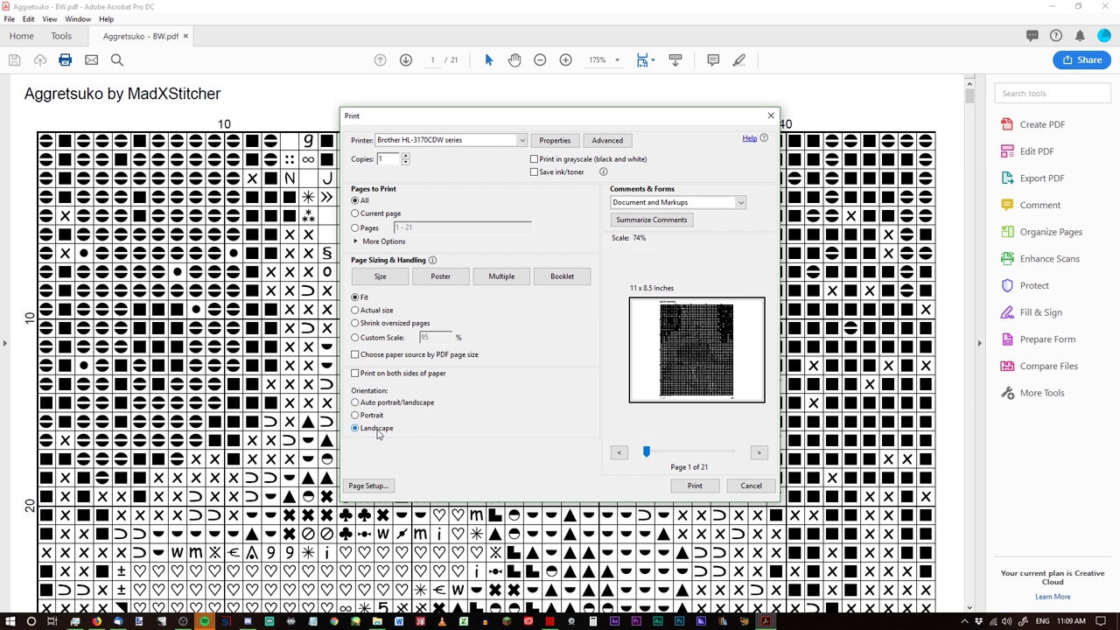
{"action": "left_click", "coordinate": [356, 403]}
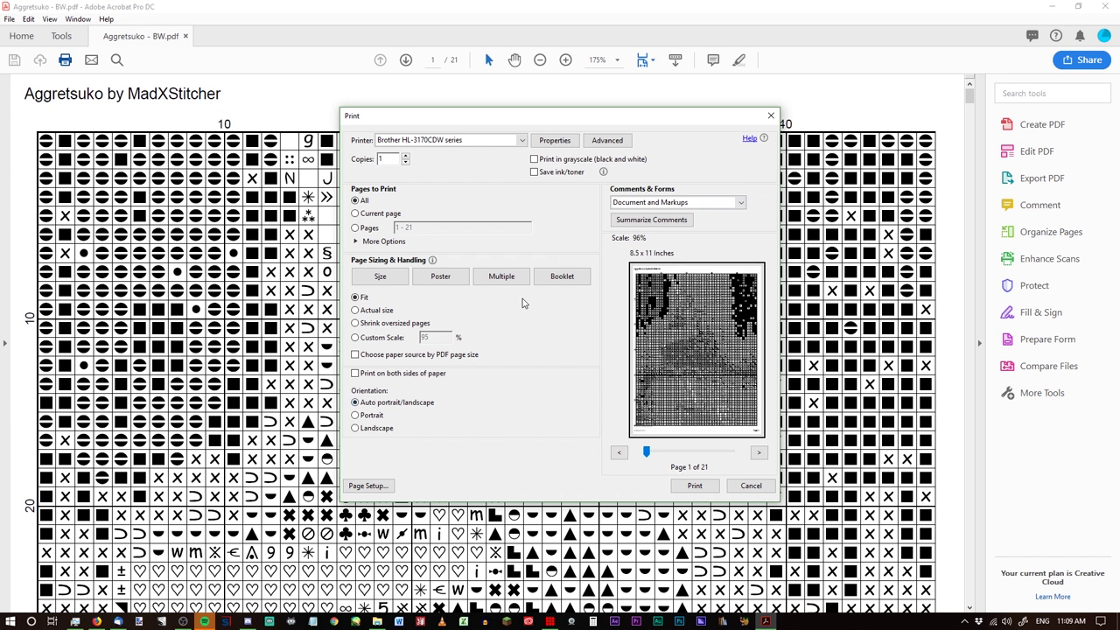
{"action": "left_click", "coordinate": [374, 429]}
{"action": "left_click", "coordinate": [372, 402]}
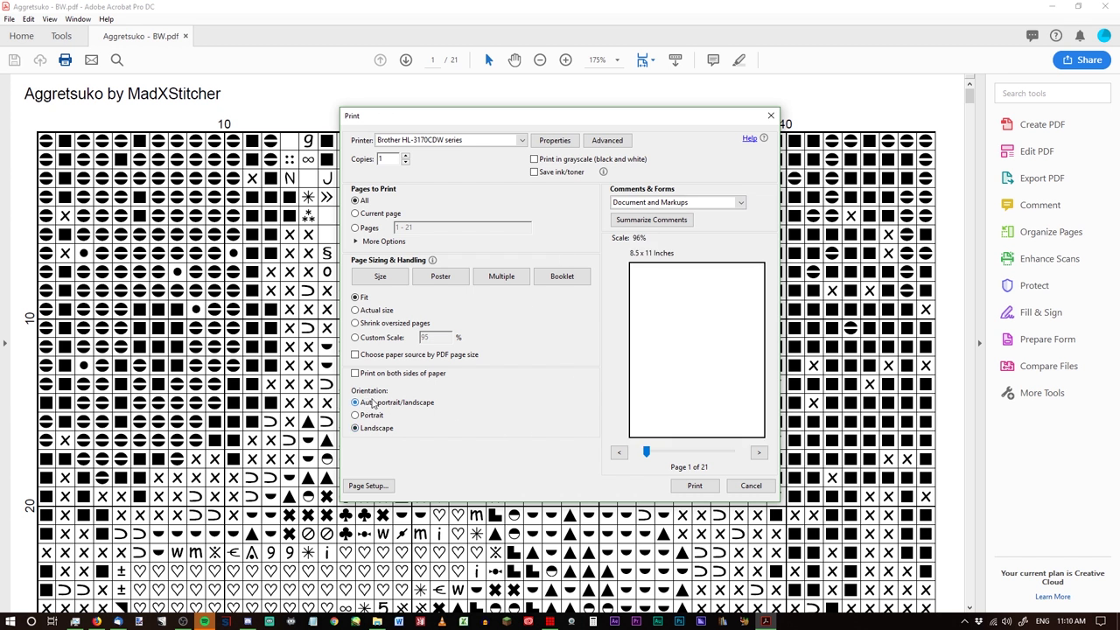
Step: Browse the print preview from page 1 to page 5 and return to the first page
{"action": "left_click", "coordinate": [759, 453]}
{"action": "left_click", "coordinate": [759, 453]}
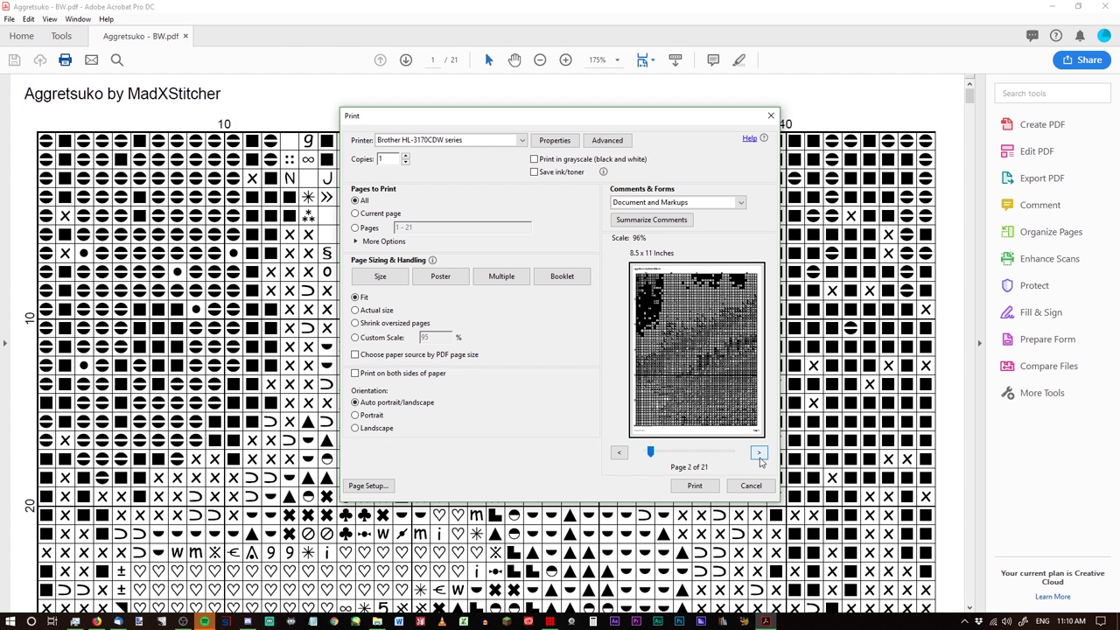
{"action": "left_click", "coordinate": [759, 454]}
{"action": "left_click", "coordinate": [758, 454]}
{"action": "left_click", "coordinate": [758, 453]}
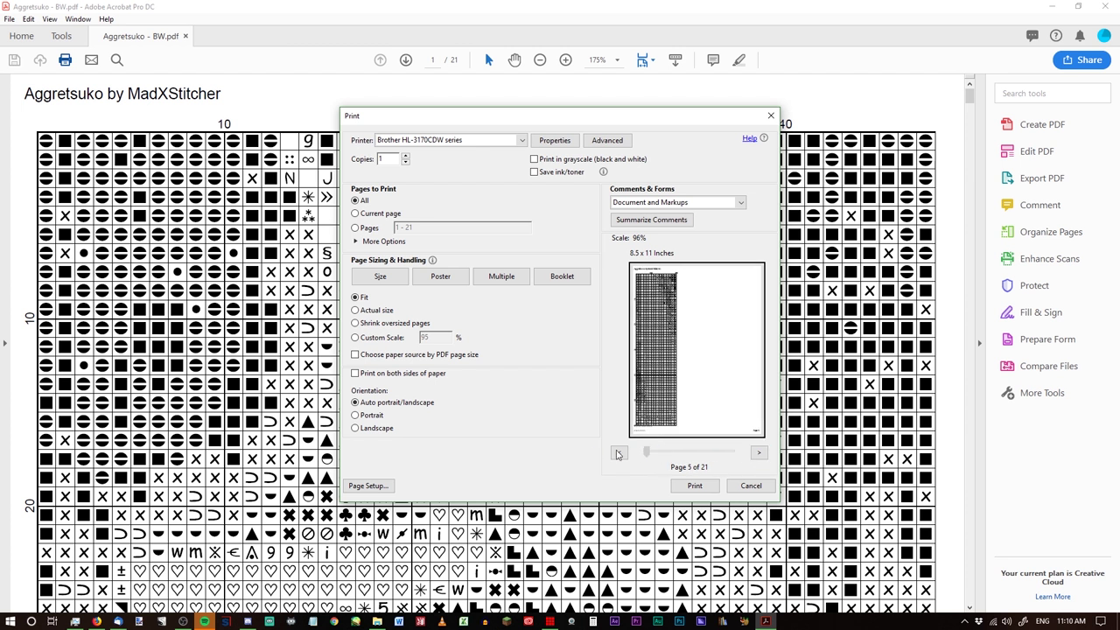
{"action": "left_click_drag", "start_coordinate": [665, 452], "coordinate": [595, 455]}
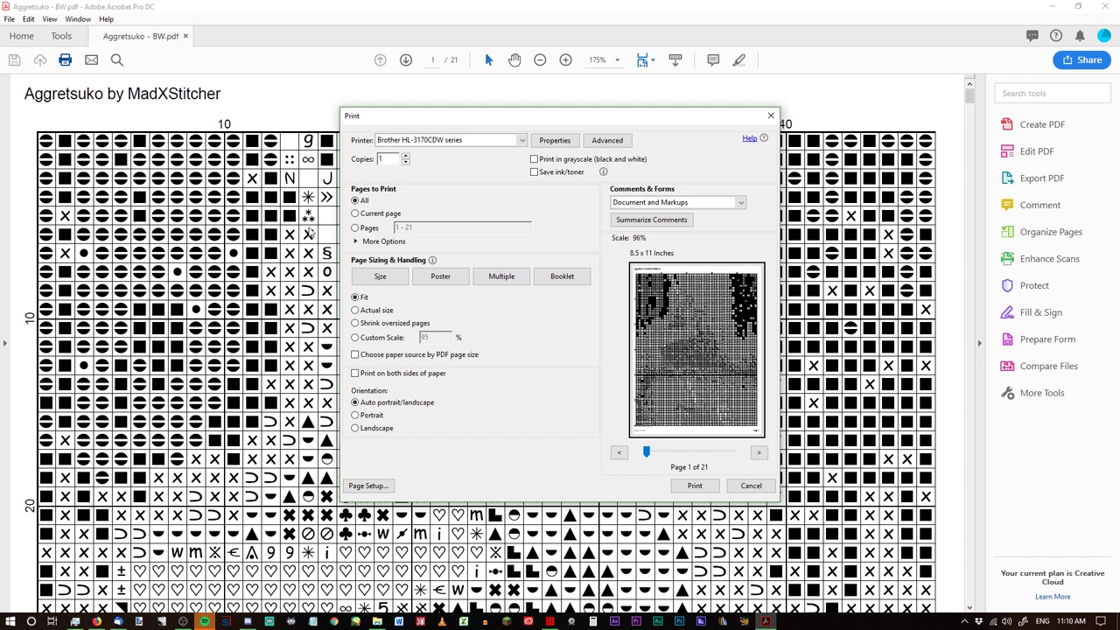
Step: Limit the print range to pages 1-3 and 21 and check the selected pages in the preview
{"action": "left_click", "coordinate": [355, 229]}
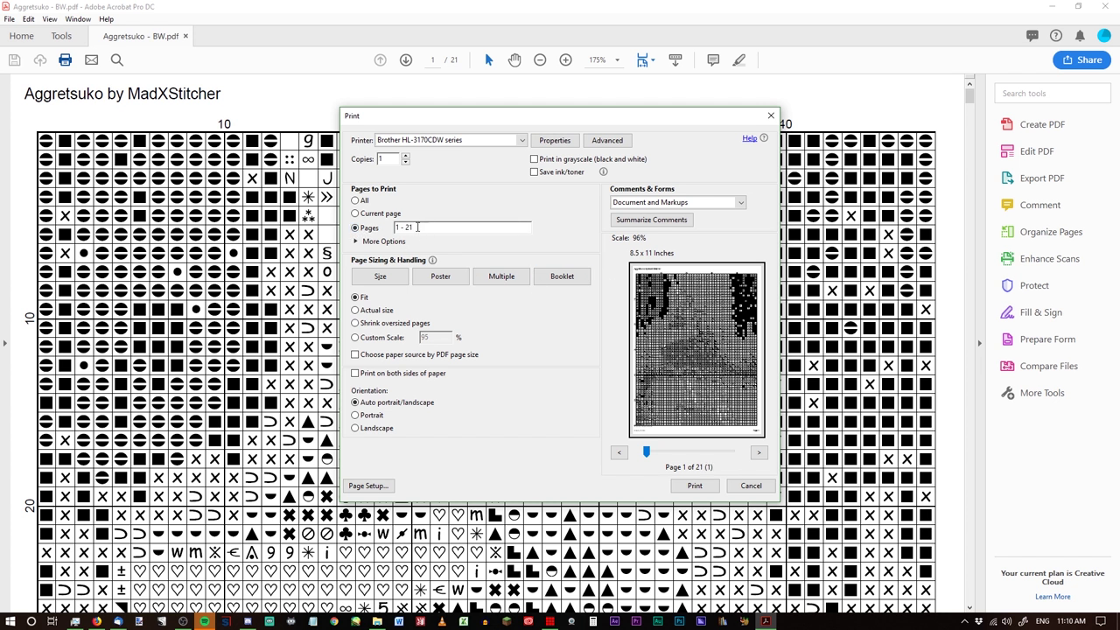
{"action": "left_click_drag", "start_coordinate": [410, 227], "coordinate": [351, 219]}
{"action": "type", "text": "1-3, 21"}
{"action": "left_click", "coordinate": [759, 453]}
{"action": "left_click", "coordinate": [618, 453]}
{"action": "left_click", "coordinate": [760, 453]}
{"action": "left_click", "coordinate": [760, 452]}
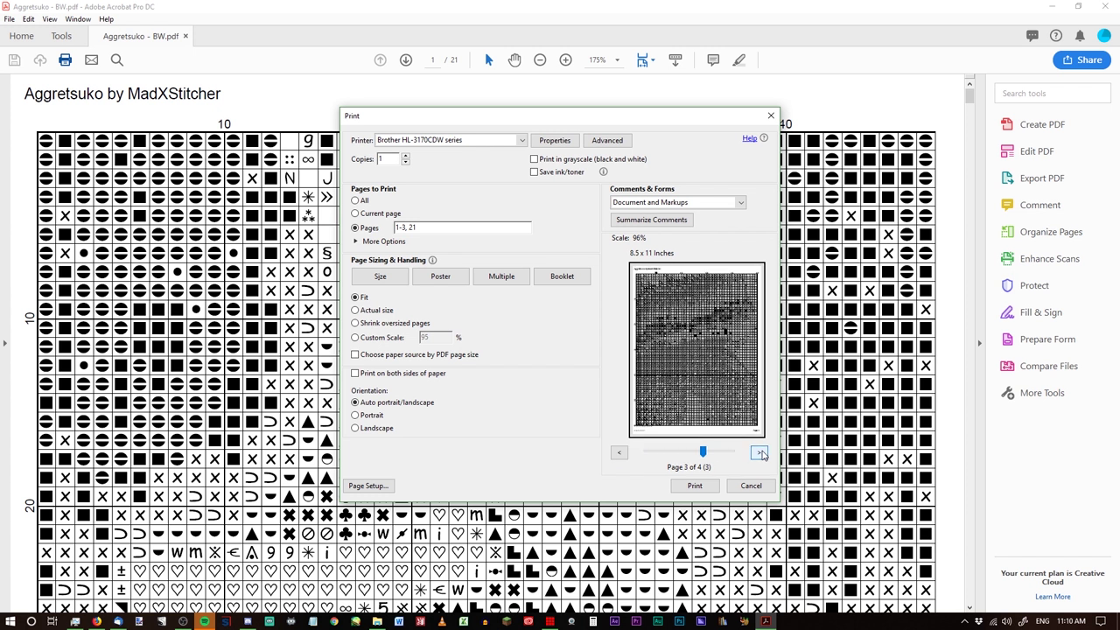
{"action": "left_click", "coordinate": [760, 452]}
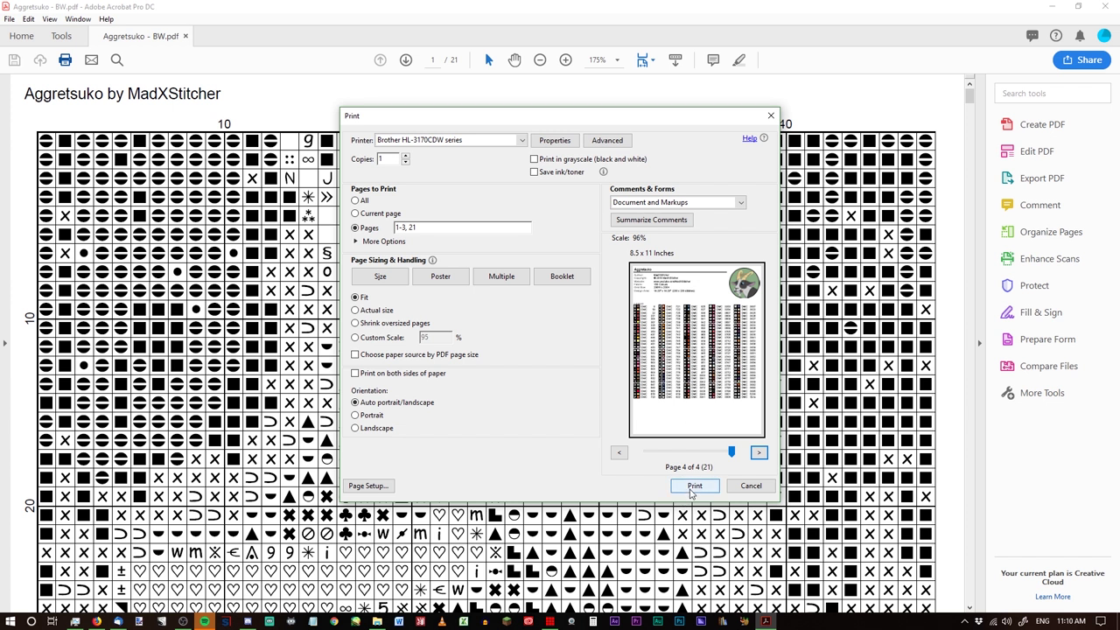
Step: Cancel the PDF print job and switch back to PCStitch
{"action": "left_click", "coordinate": [750, 486]}
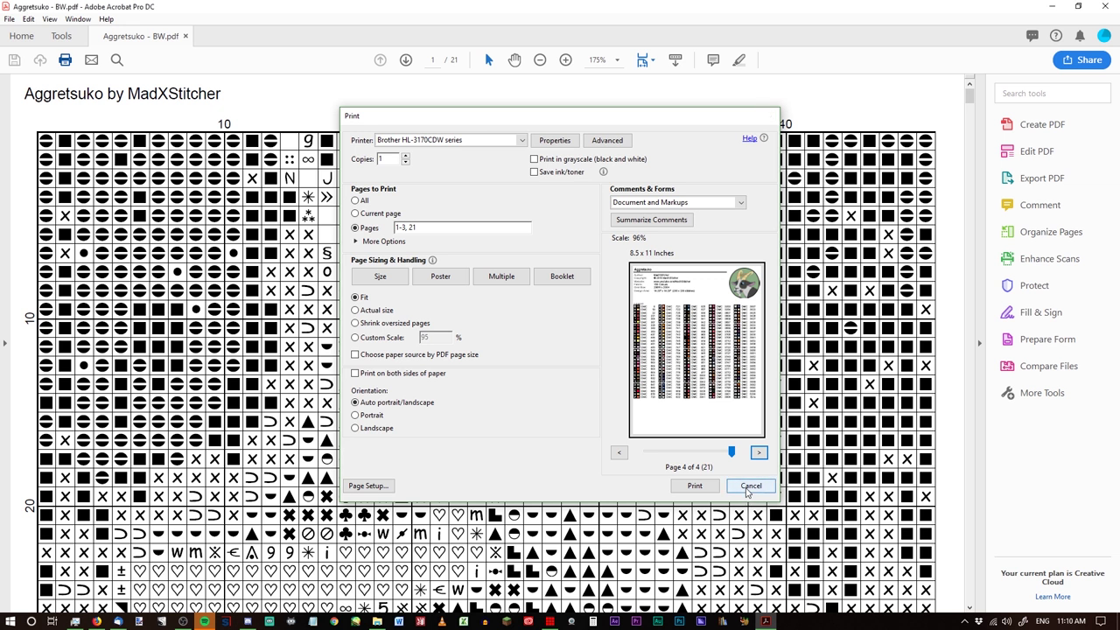
{"action": "left_click", "coordinate": [551, 622]}
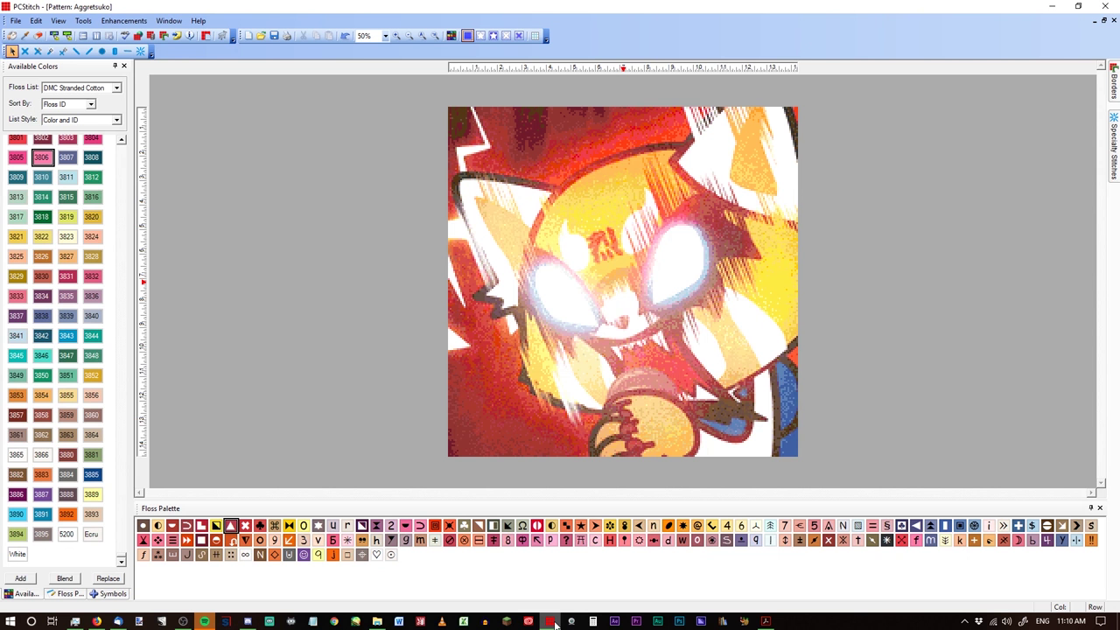